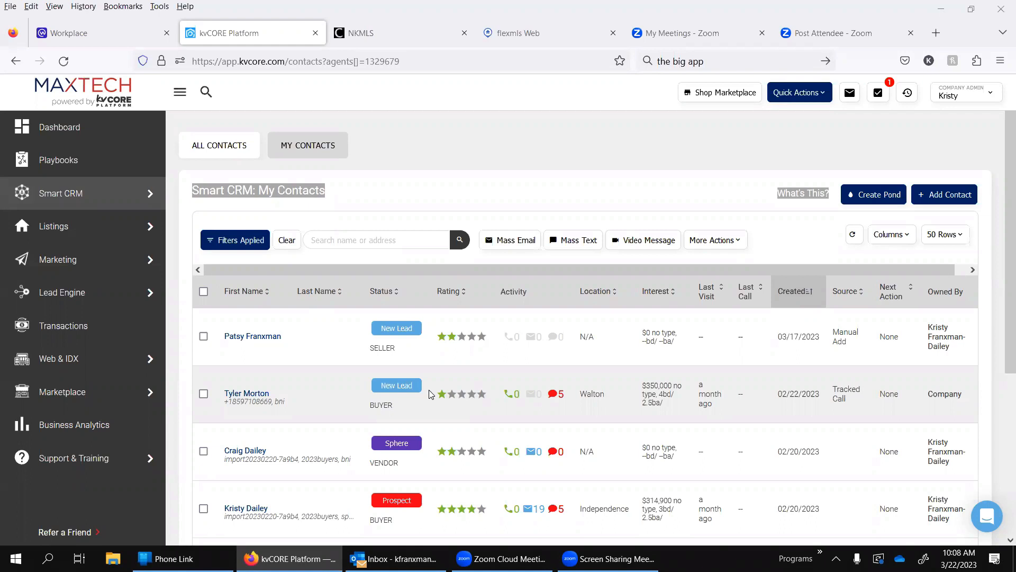
key(XF86AudioLowerVolume)
key(XF86AudioLowerVolume)
key(XF86AudioLowerVolume)
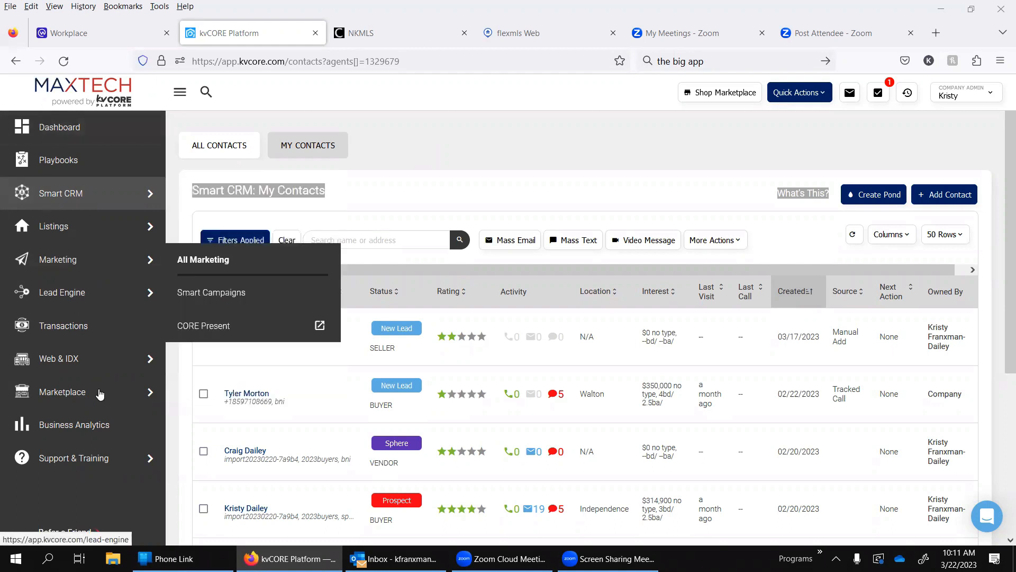
Step: Launch CORE Present from the marketing tools and open its Customization Settings
mouse_move(129, 268)
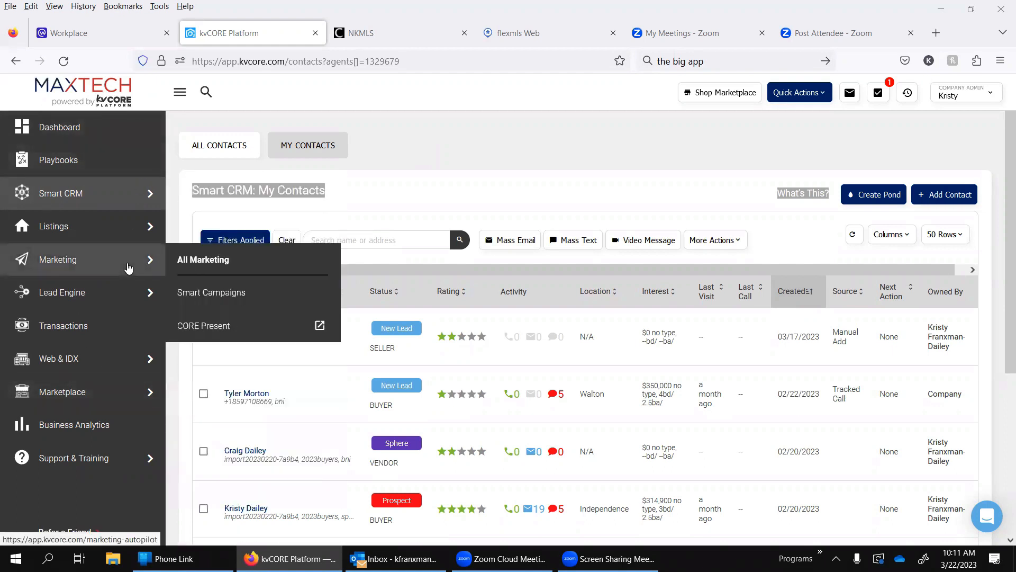
click(239, 329)
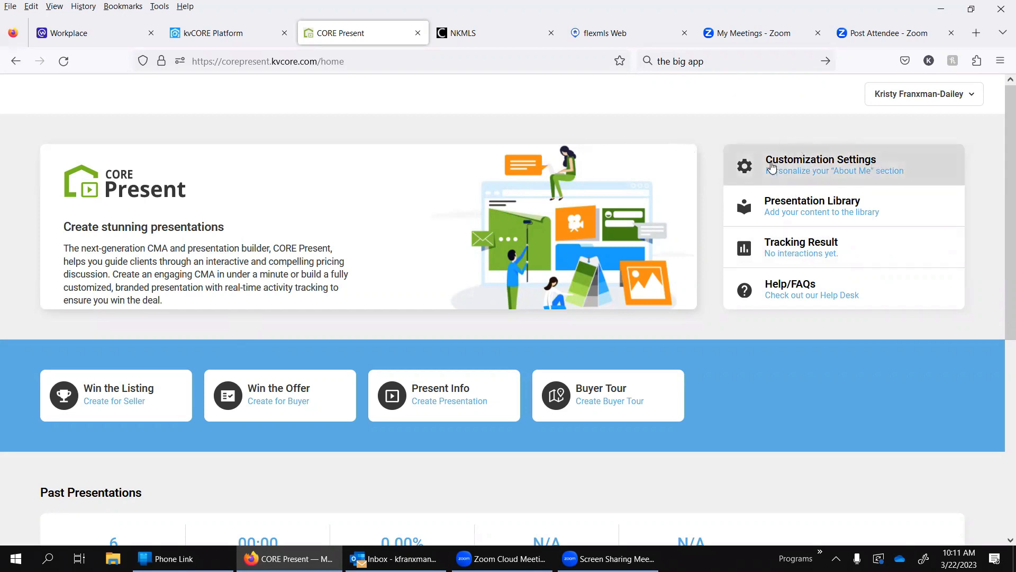
click(854, 166)
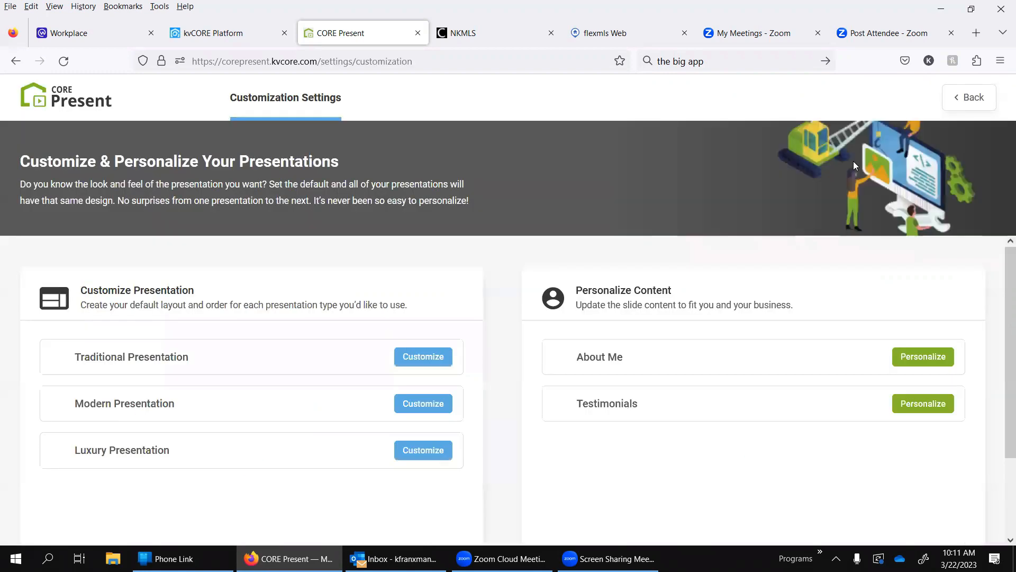
Step: Open the About Me slide personalization, view the Novice and Experienced writing help, and close it without saving
scroll(342, 317, down, 2)
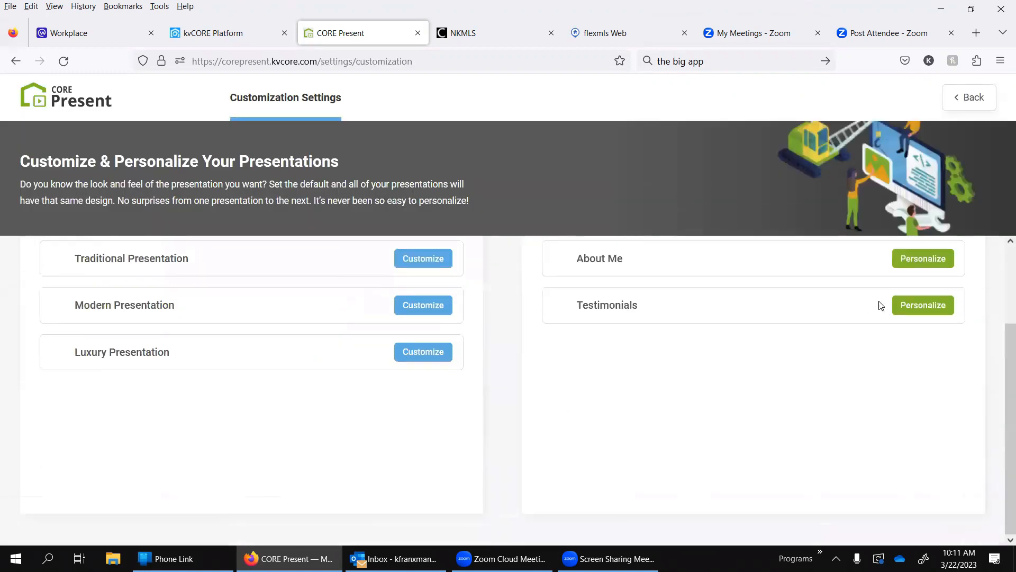
scroll(883, 314, up, 1)
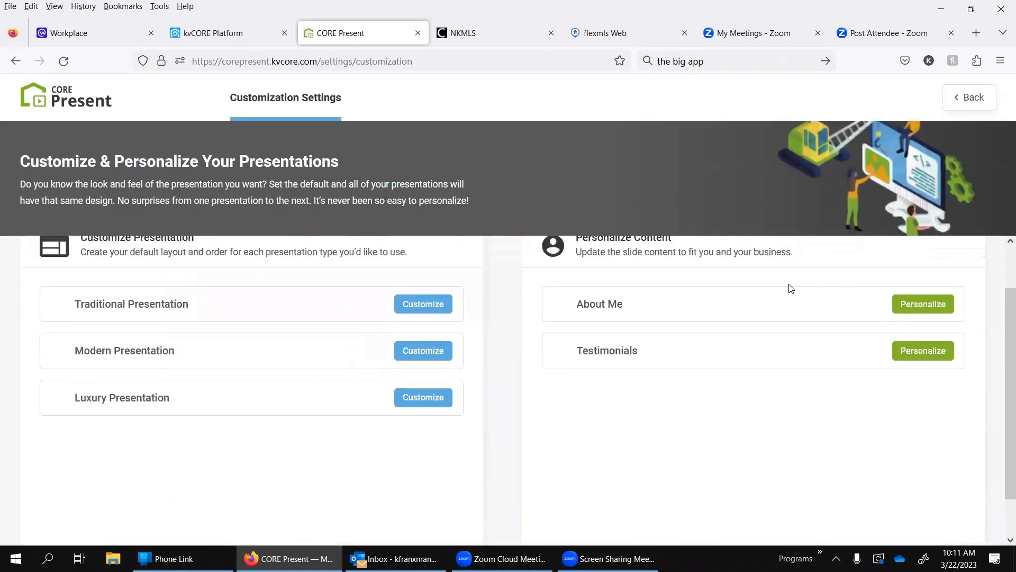
scroll(603, 299, up, 1)
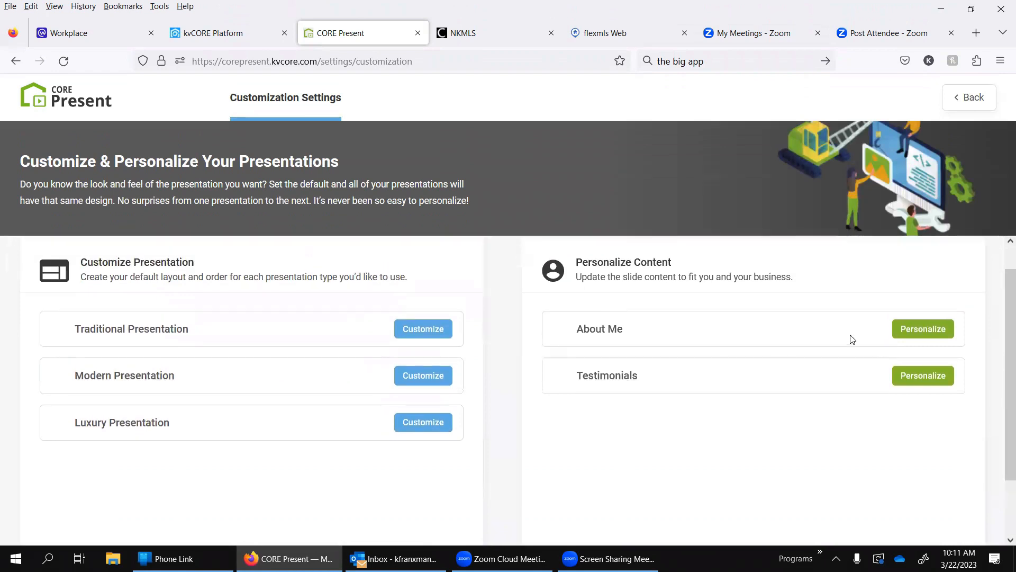
click(907, 333)
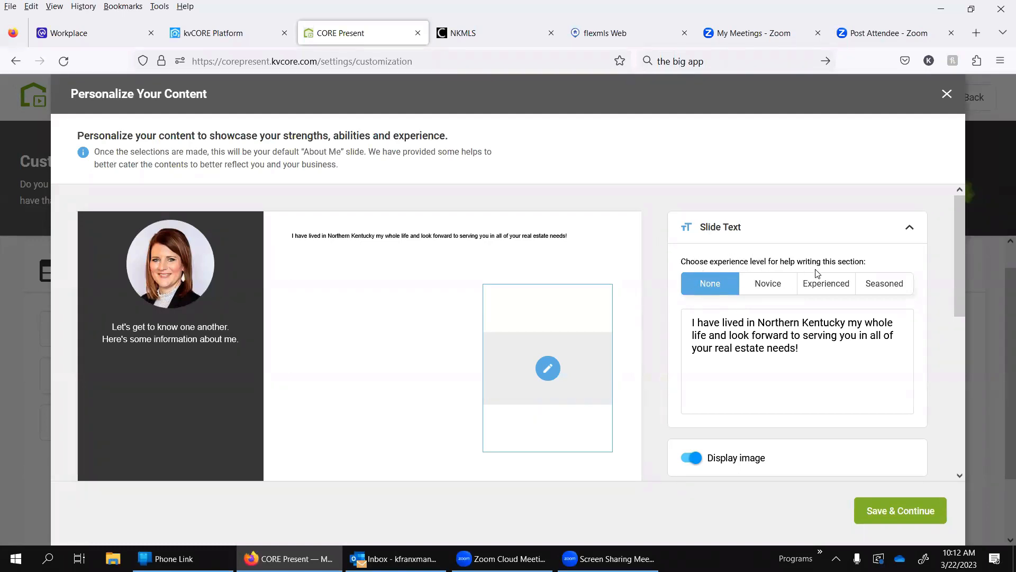
click(774, 288)
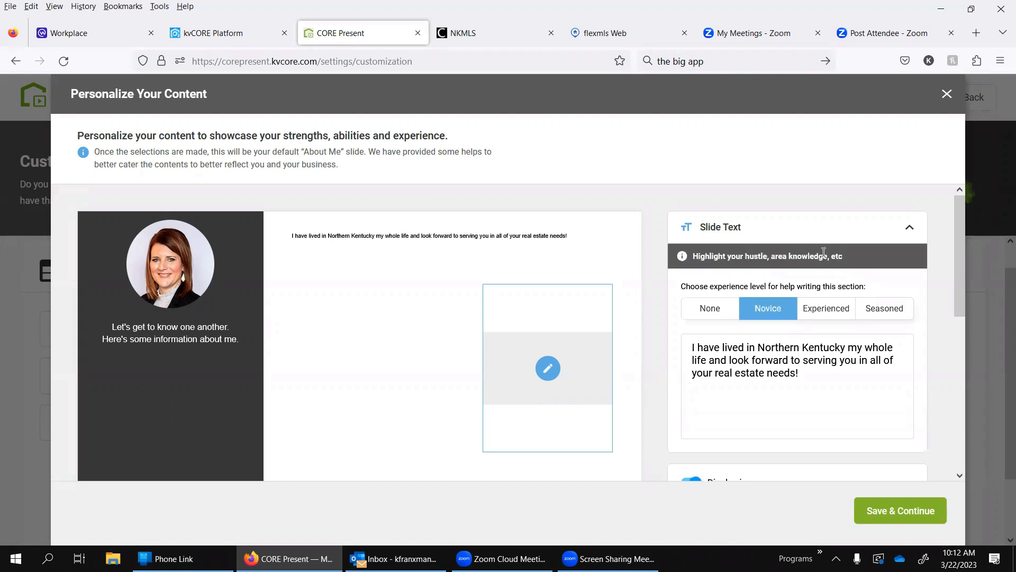
click(841, 316)
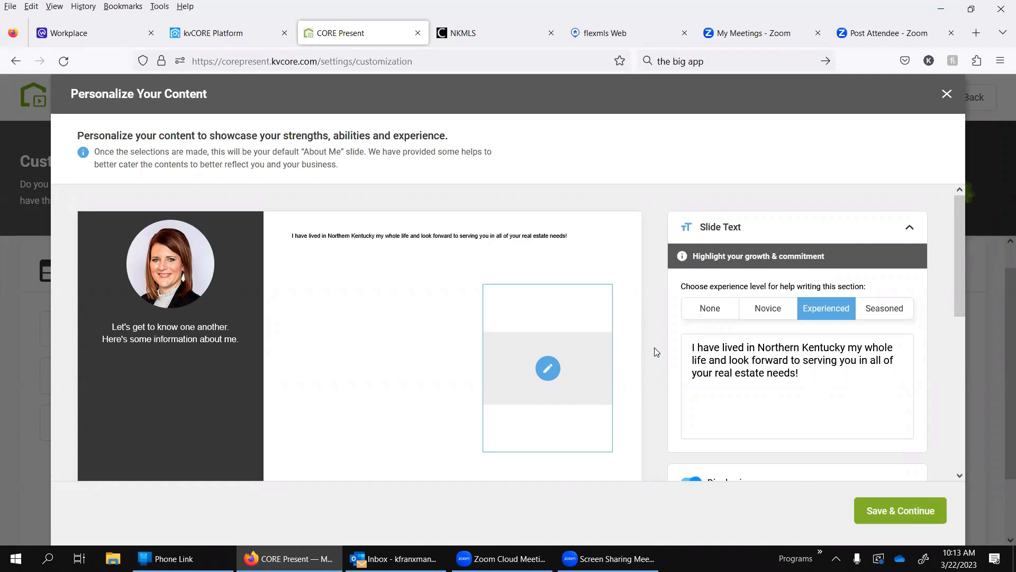
scroll(657, 352, down, 3)
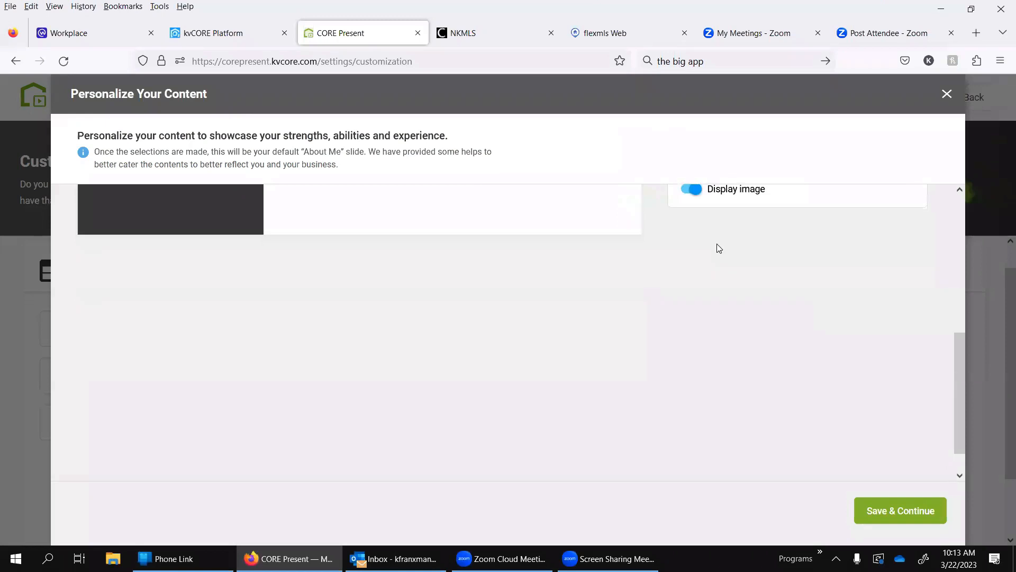
scroll(791, 339, up, 5)
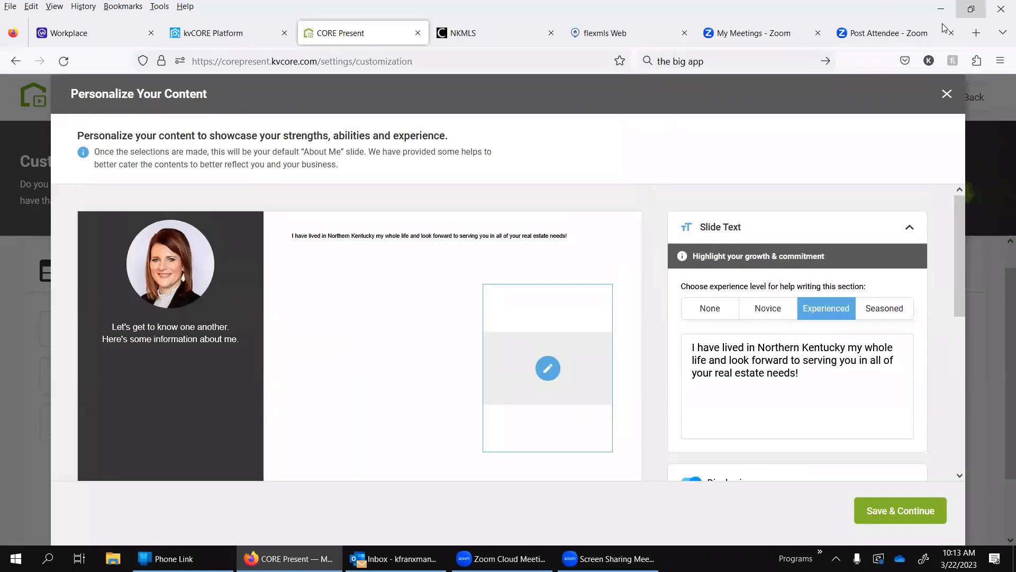
click(947, 93)
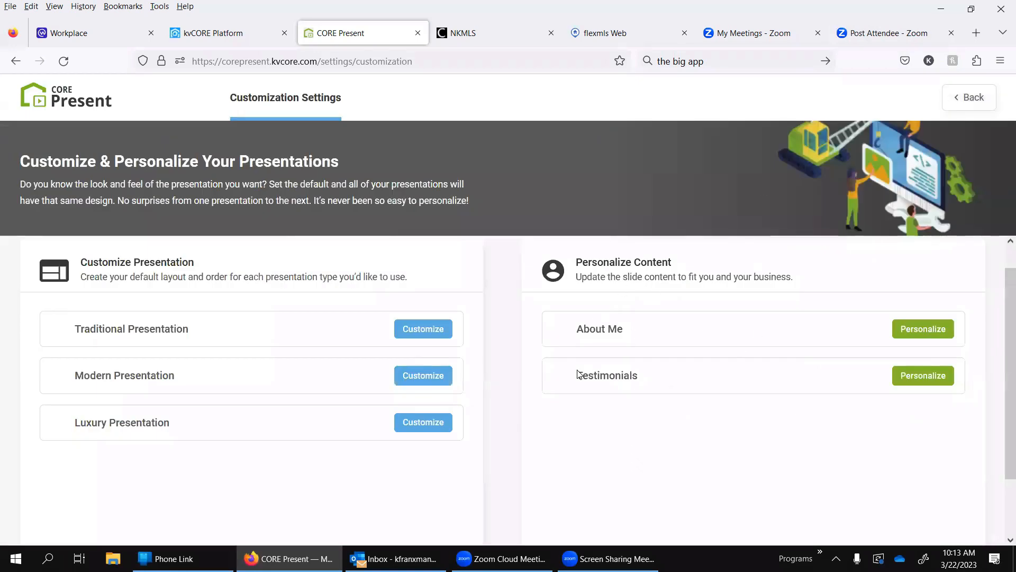
Step: Review the Testimonials slide personalization, add an empty link row for additional testimonials, and close it without saving
click(926, 374)
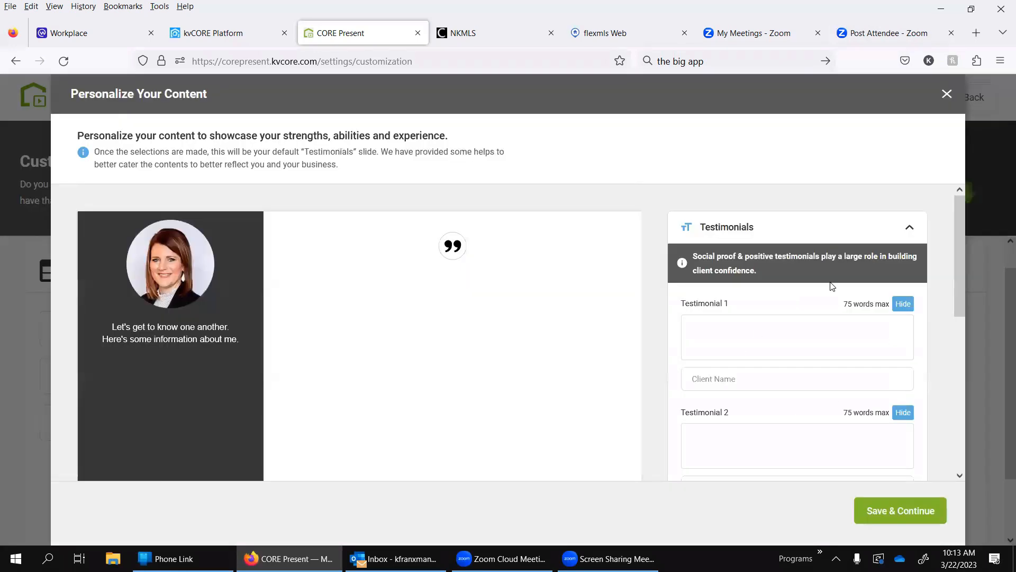
scroll(698, 364, down, 3)
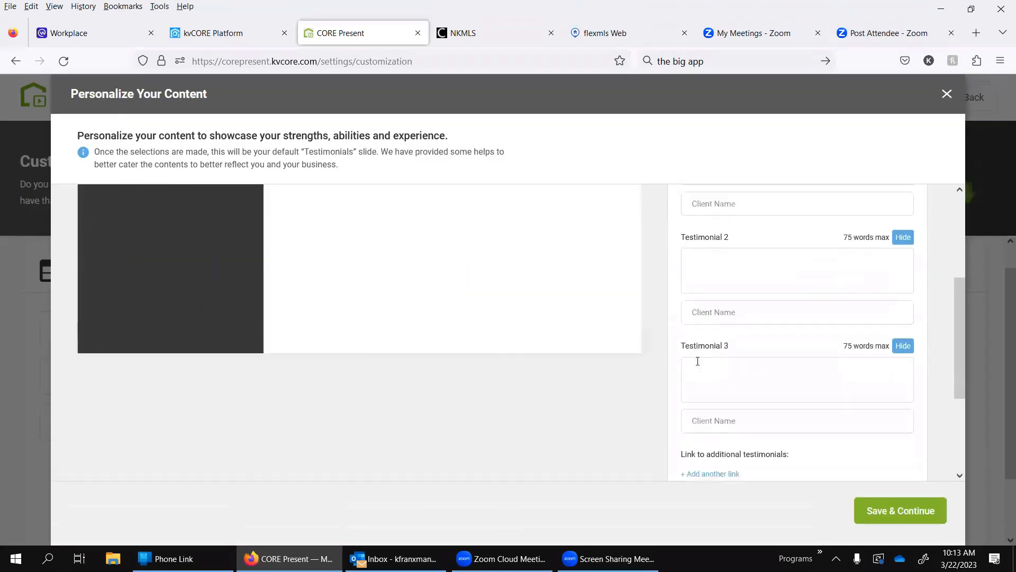
scroll(698, 361, up, 2)
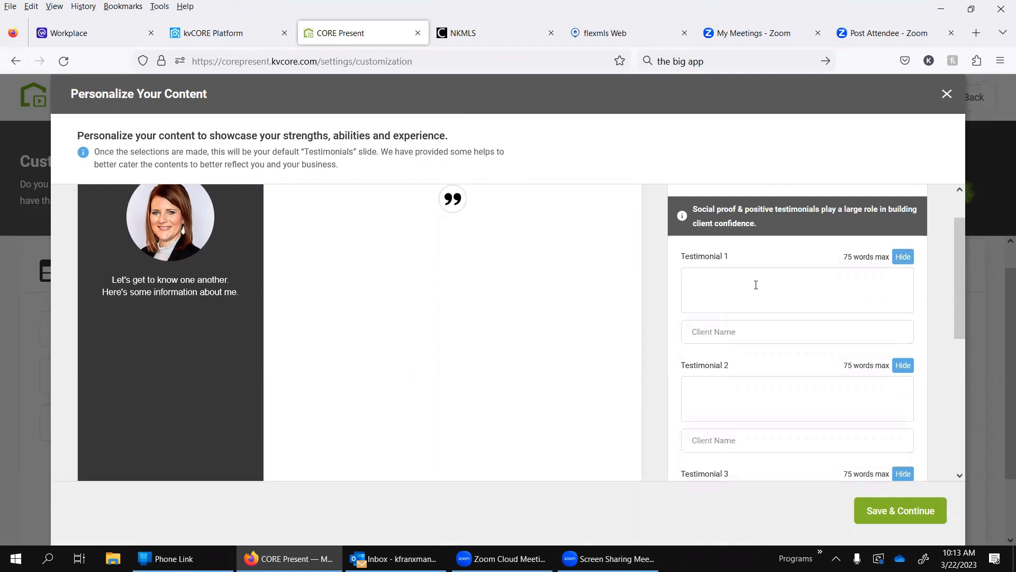
scroll(756, 284, down, 5)
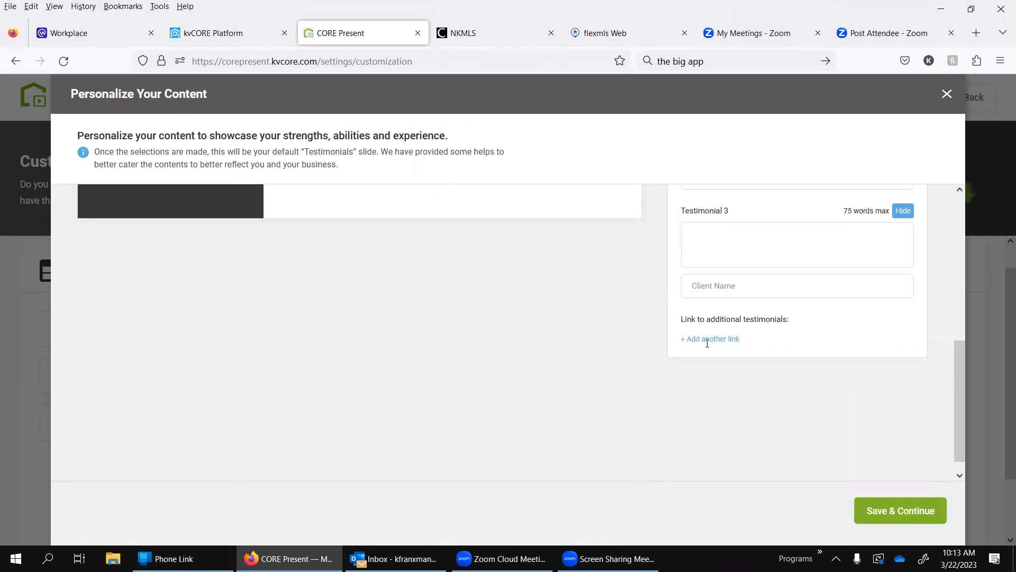
click(707, 340)
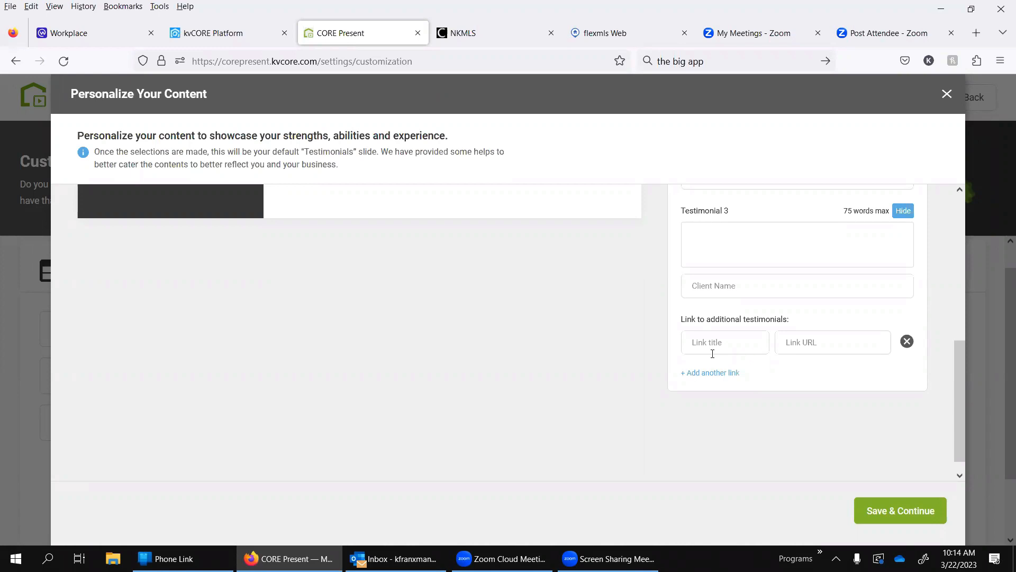
scroll(713, 353, up, 6)
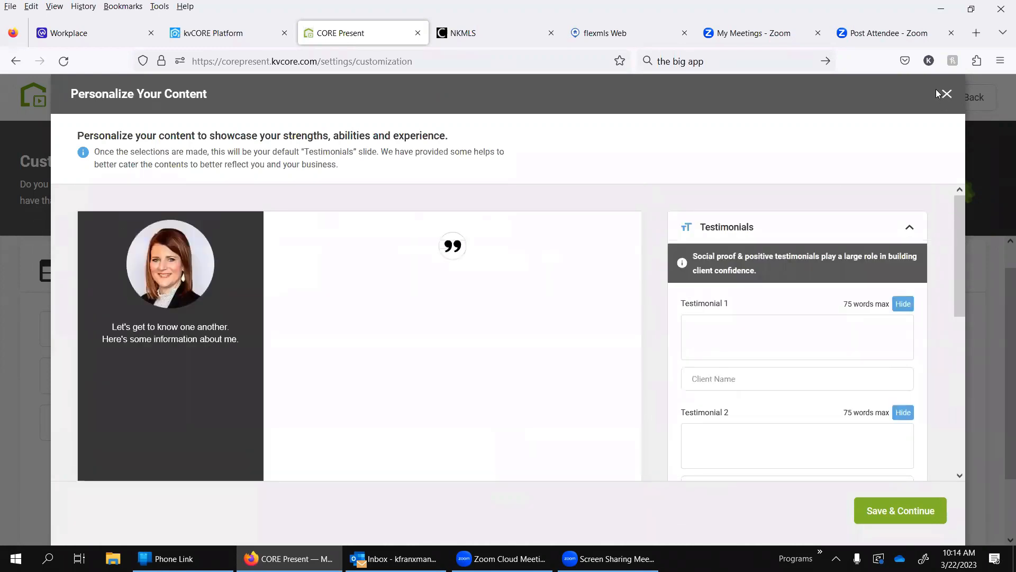
click(947, 94)
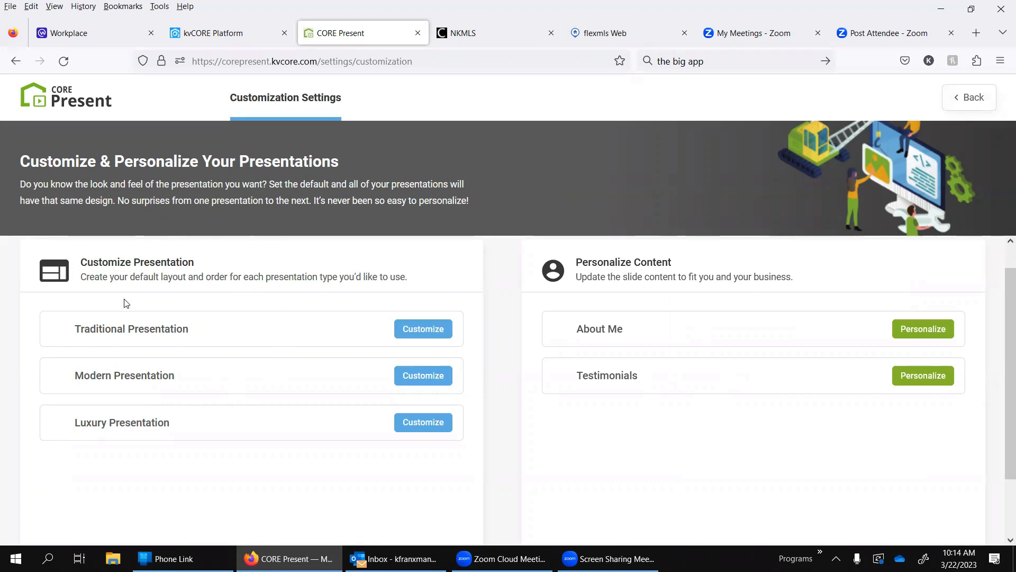
Step: Open the Traditional Presentation customization and preview an alternative theme before reselecting the first theme
click(416, 339)
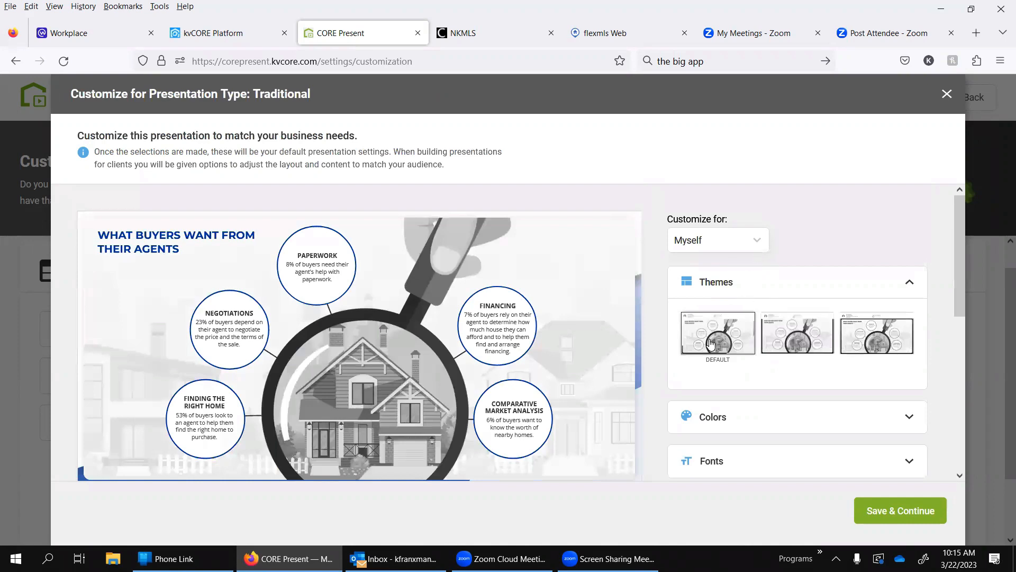
scroll(777, 344, down, 3)
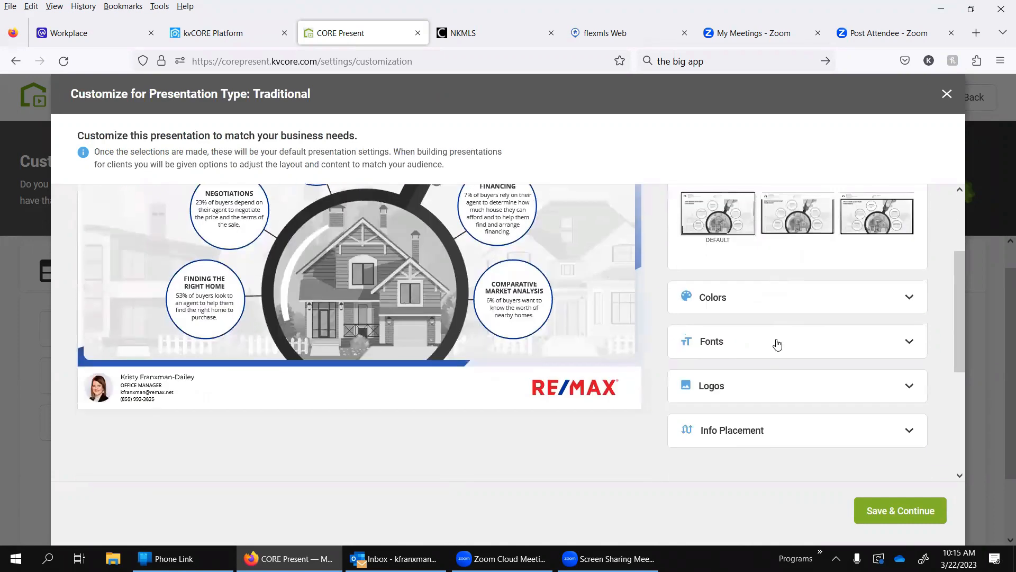
scroll(777, 344, down, 1)
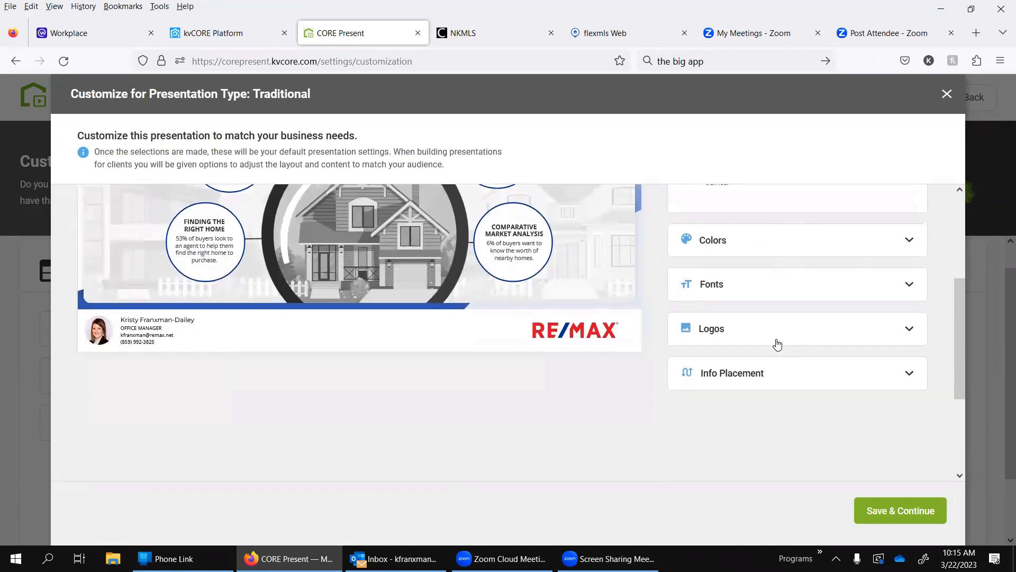
scroll(777, 342, up, 3)
scroll(715, 365, up, 1)
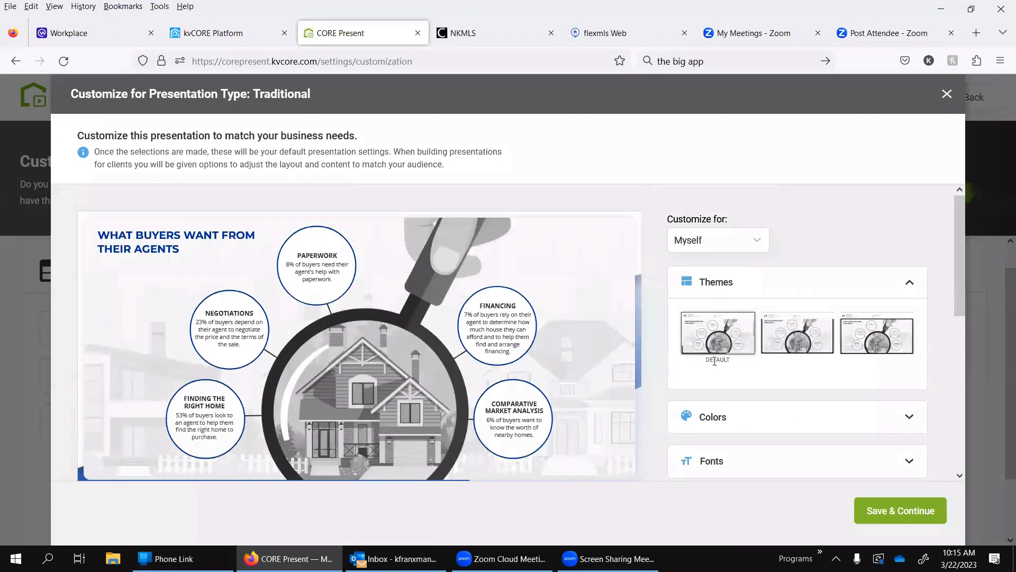
click(794, 334)
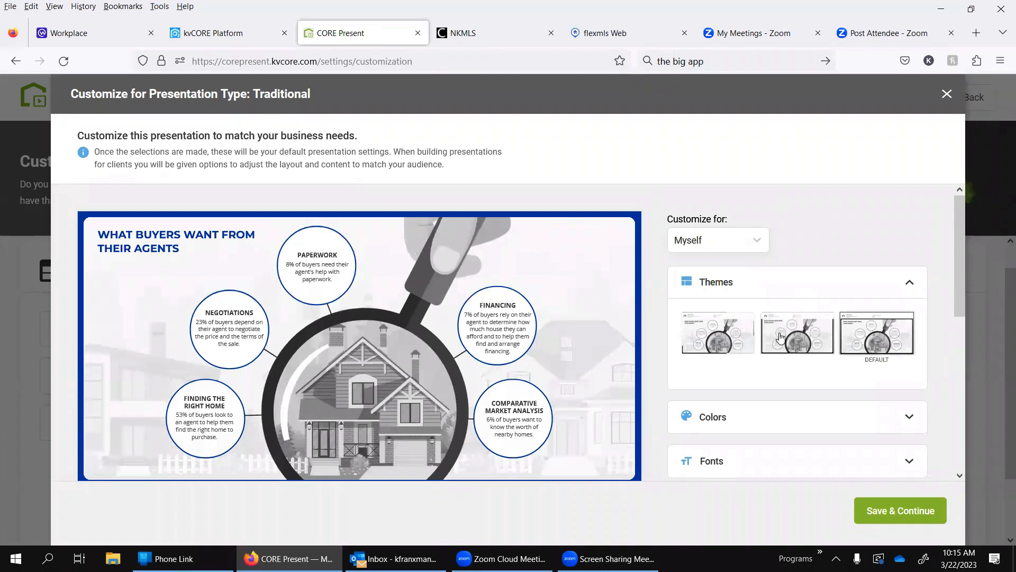
click(718, 337)
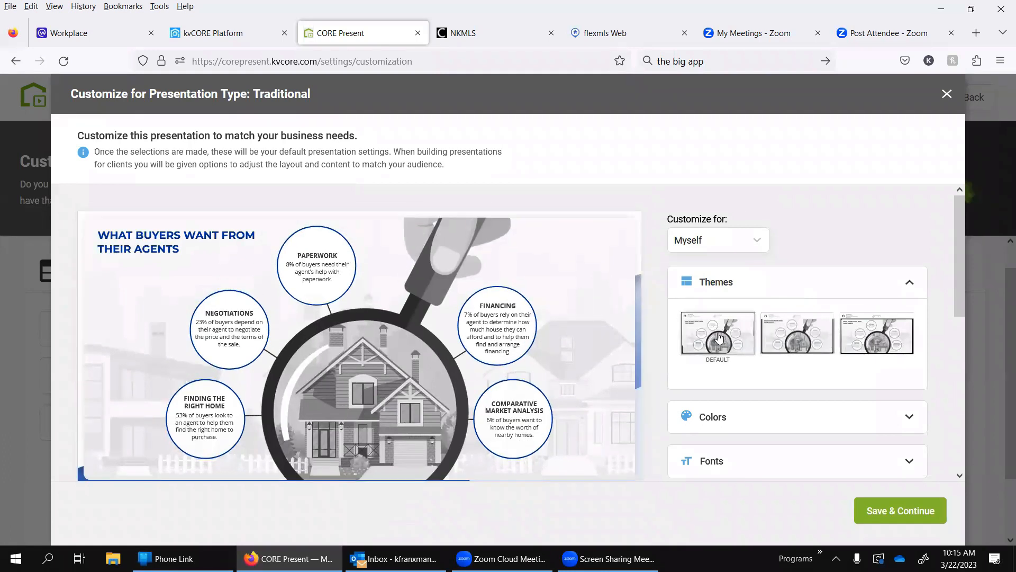
Step: Examine the Colors, Fonts and Logos settings of the Traditional presentation
scroll(719, 337, down, 1)
click(722, 363)
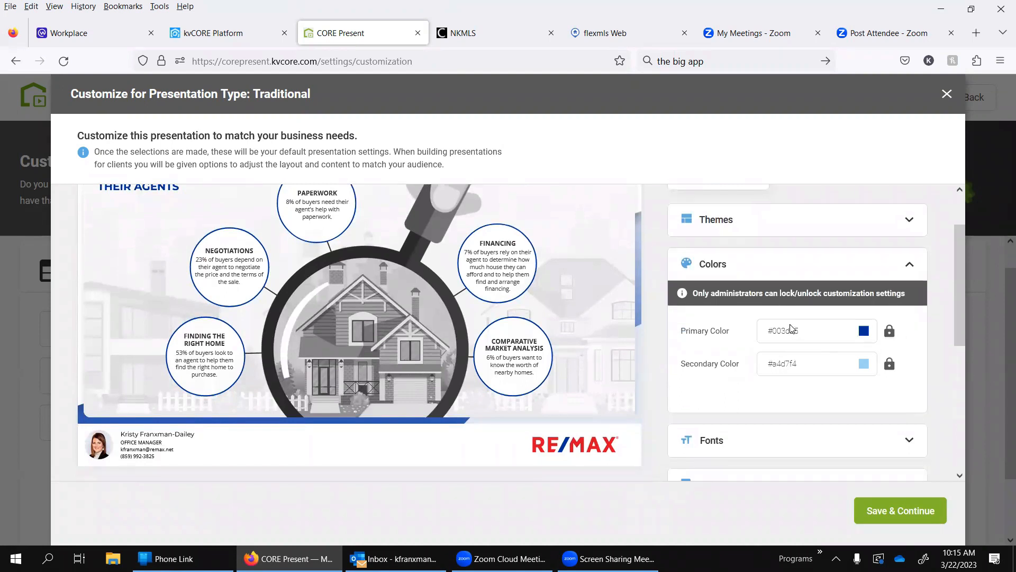
scroll(790, 328, down, 1)
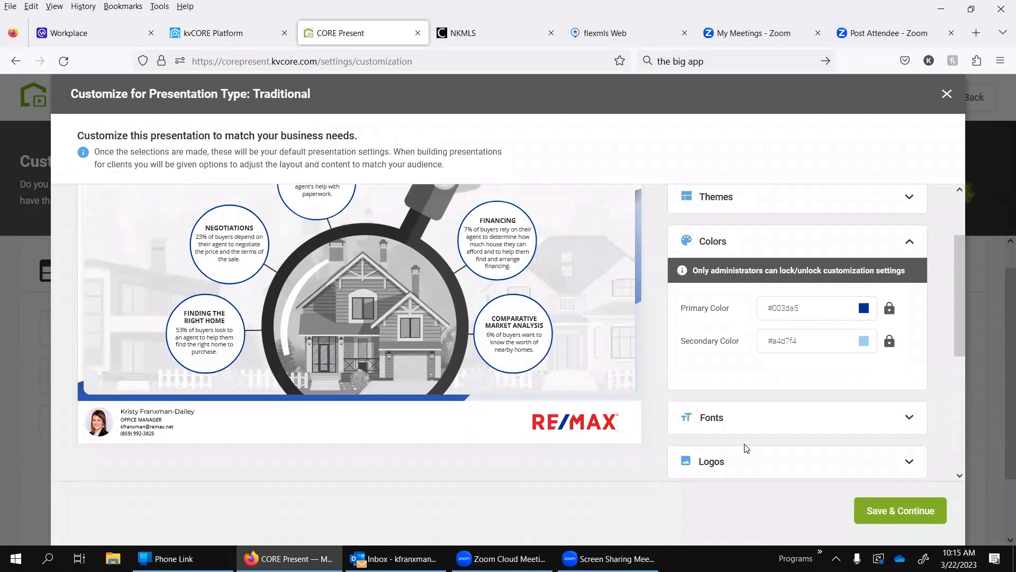
click(748, 422)
scroll(749, 422, down, 2)
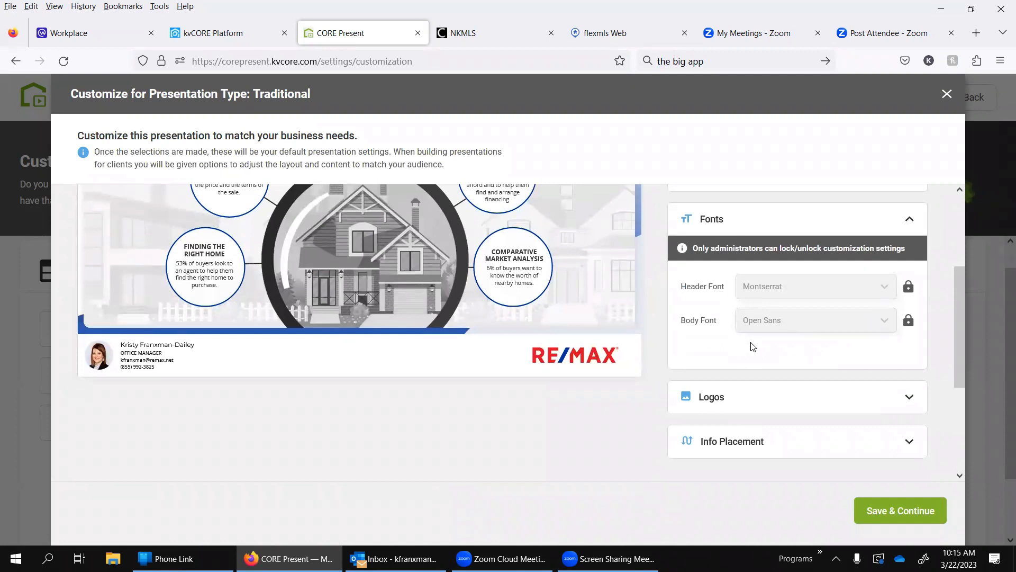
click(789, 414)
scroll(788, 413, down, 3)
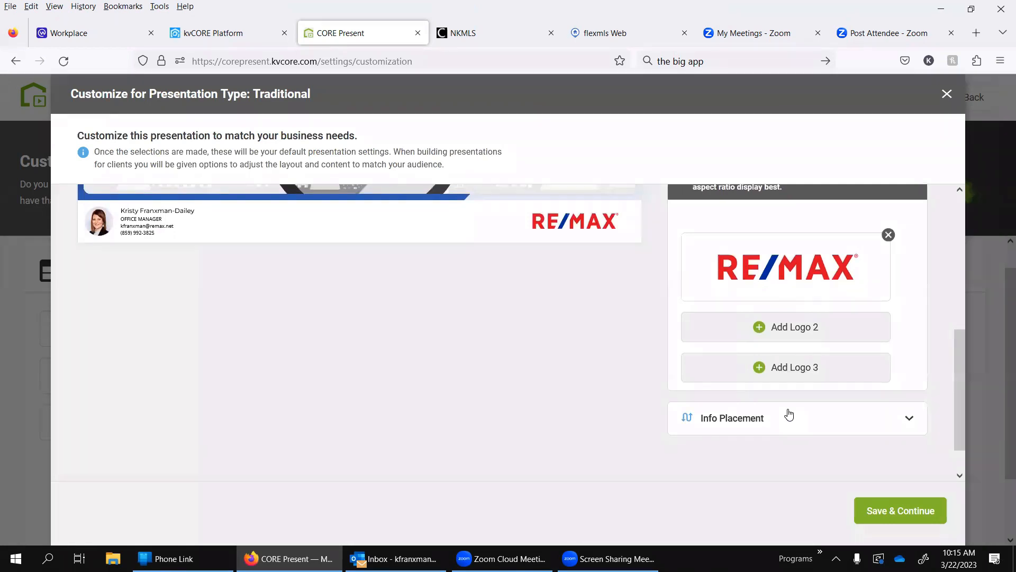
Step: Set the Traditional presentation's info placement to Top and check the slide preview
click(745, 419)
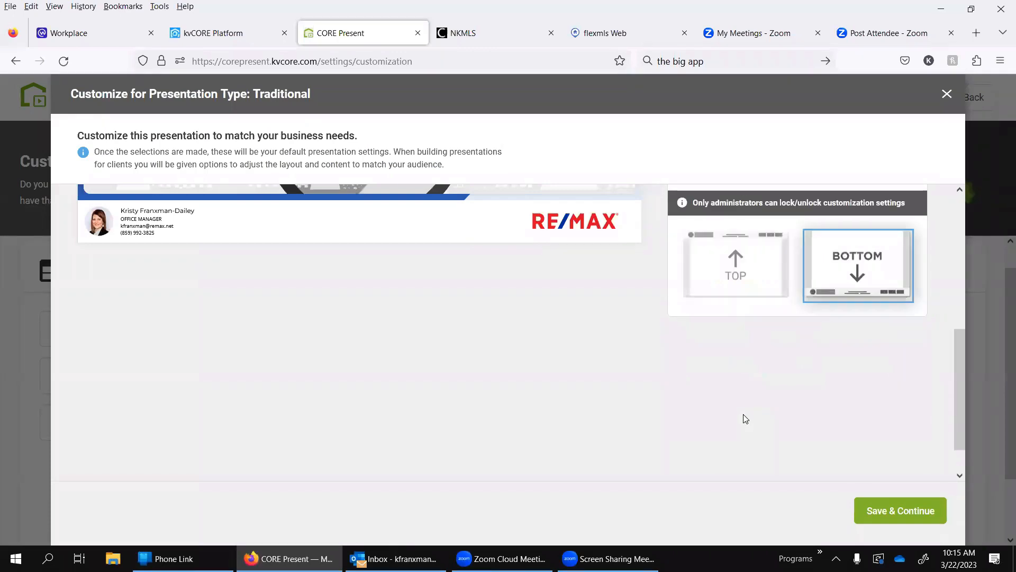
click(725, 295)
scroll(725, 295, up, 5)
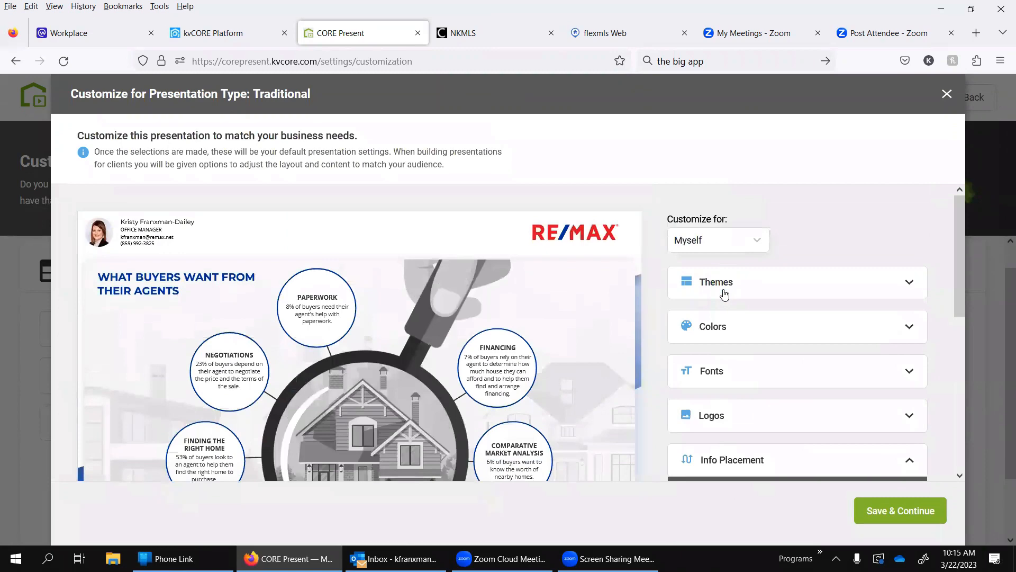
scroll(725, 294, down, 3)
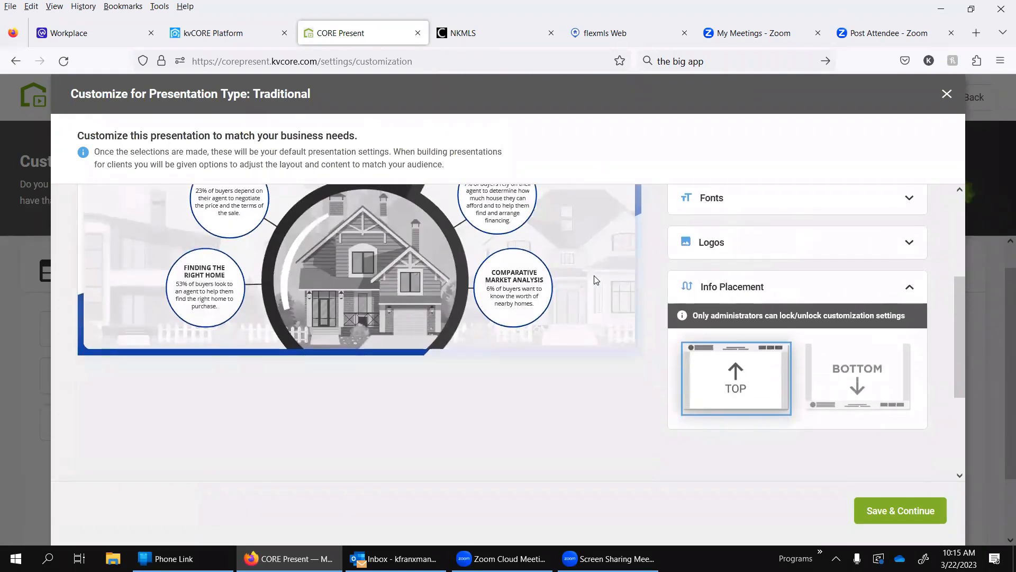
Step: Select the second of the three themes as the default for the Traditional presentation
scroll(597, 280, up, 3)
click(752, 283)
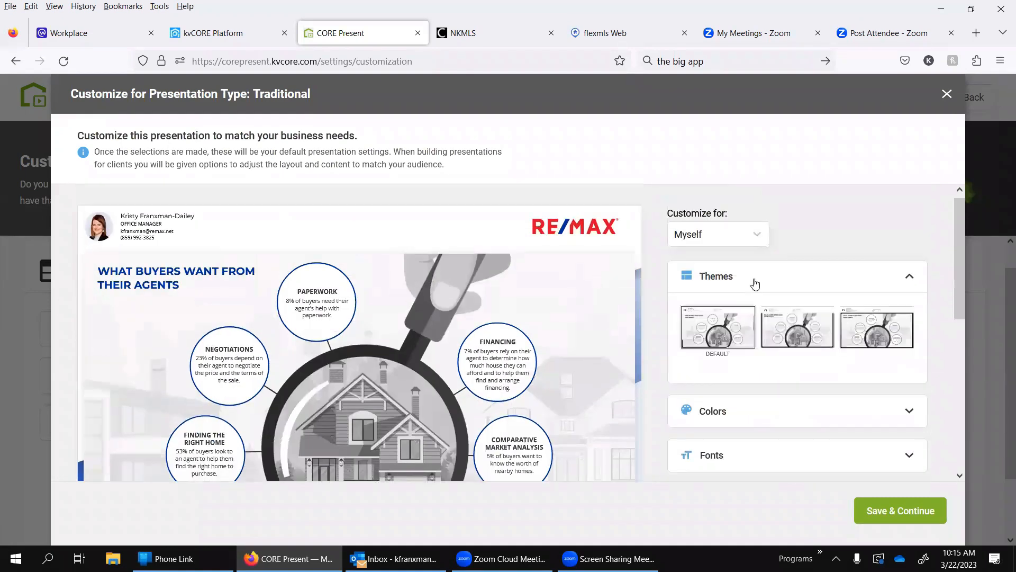
click(826, 331)
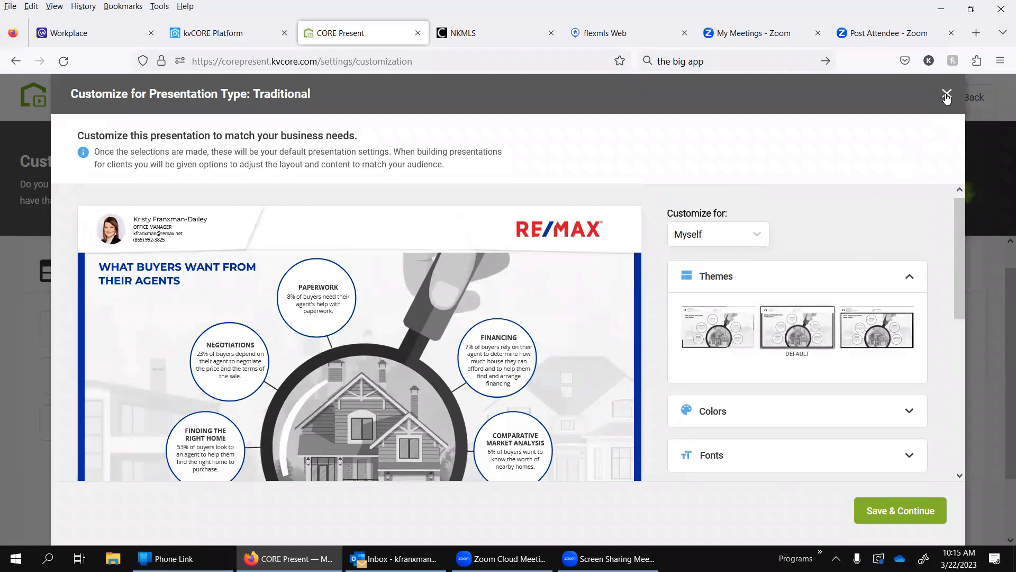
Step: Close the Traditional customization, look at the Modern presentation's default themes, and close that customization too
click(947, 95)
click(422, 374)
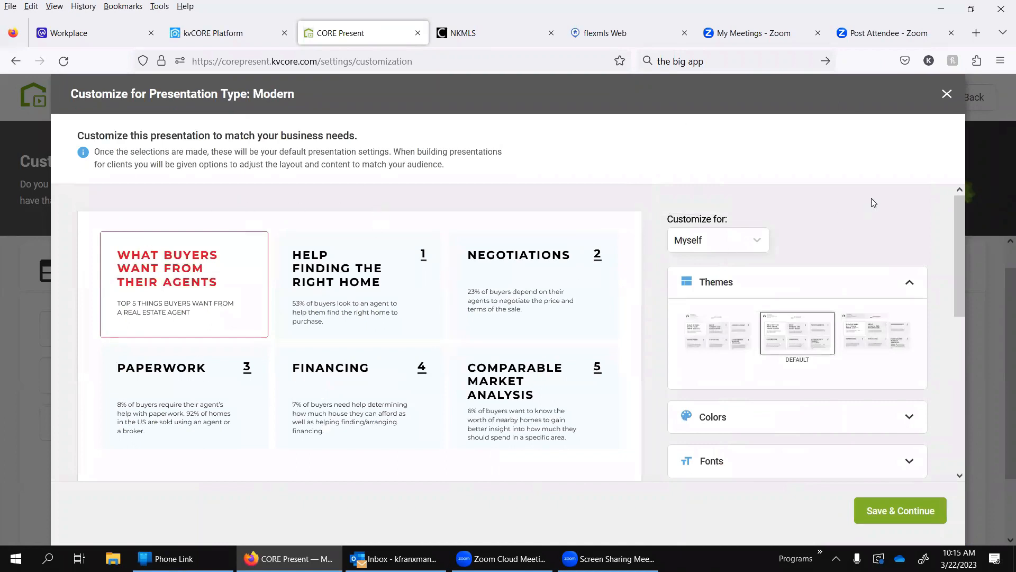
click(947, 94)
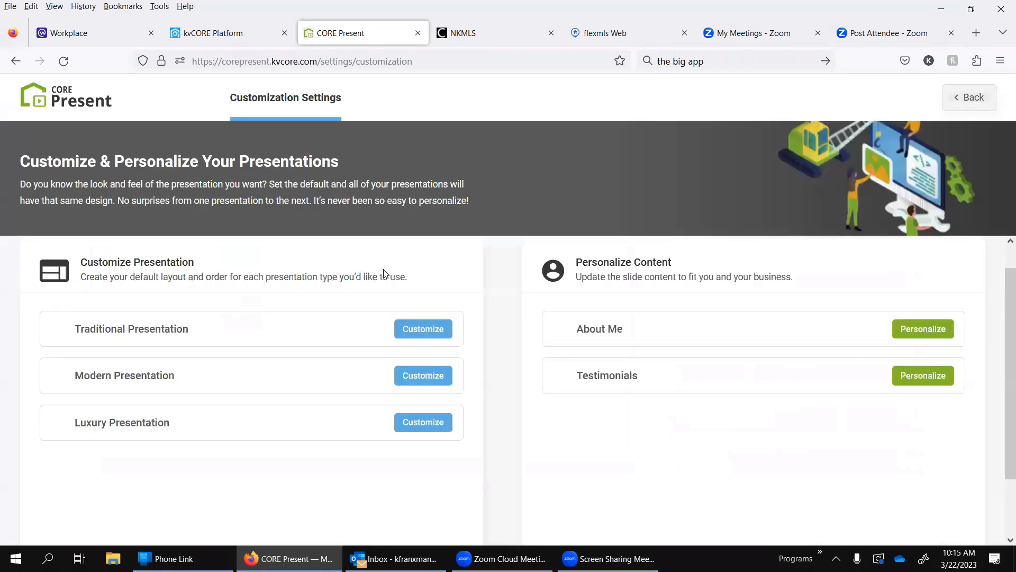
Step: Open the Luxury Presentation customization and examine its Logos and Info Placement settings
click(416, 426)
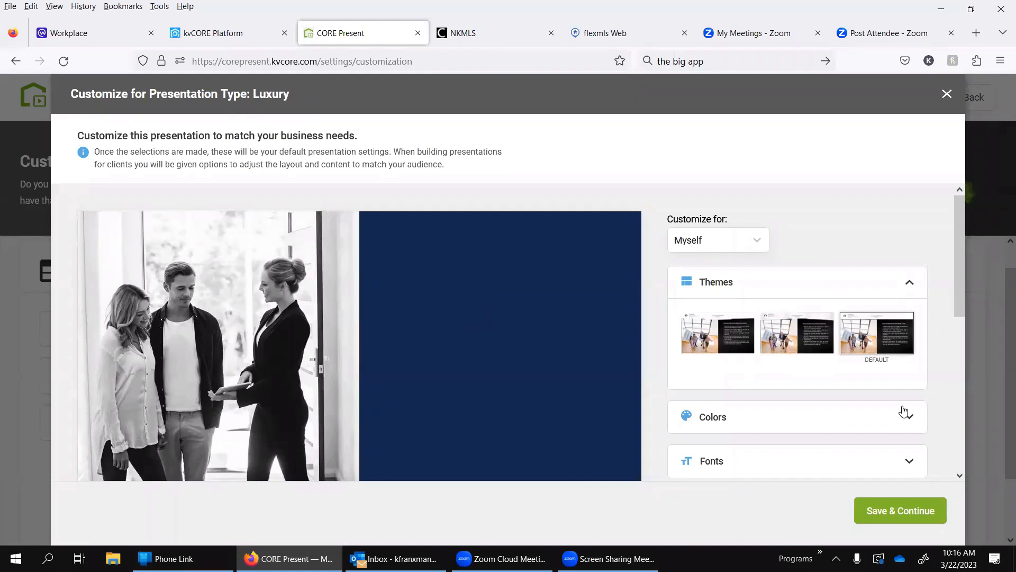
scroll(787, 372, down, 3)
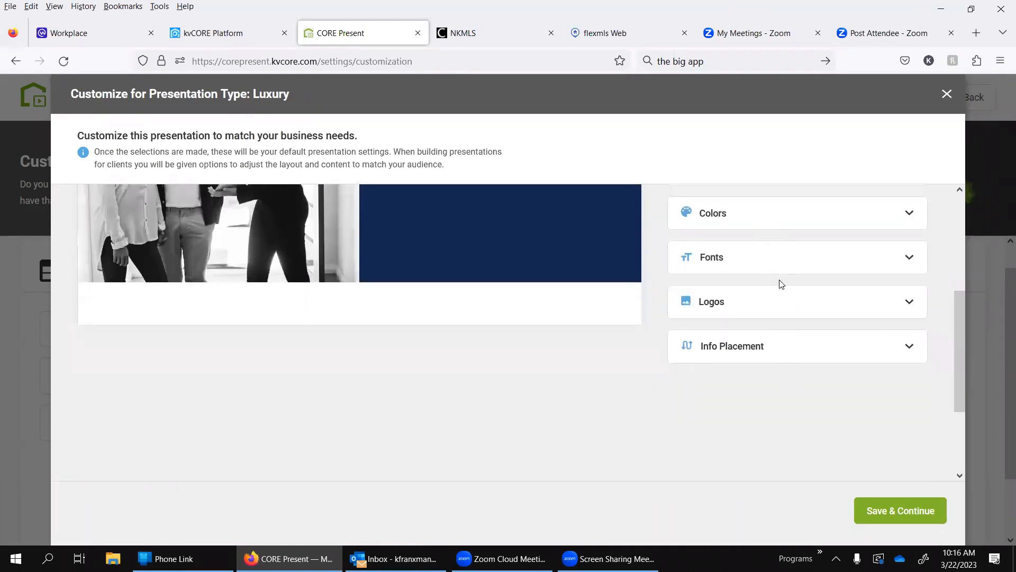
click(706, 313)
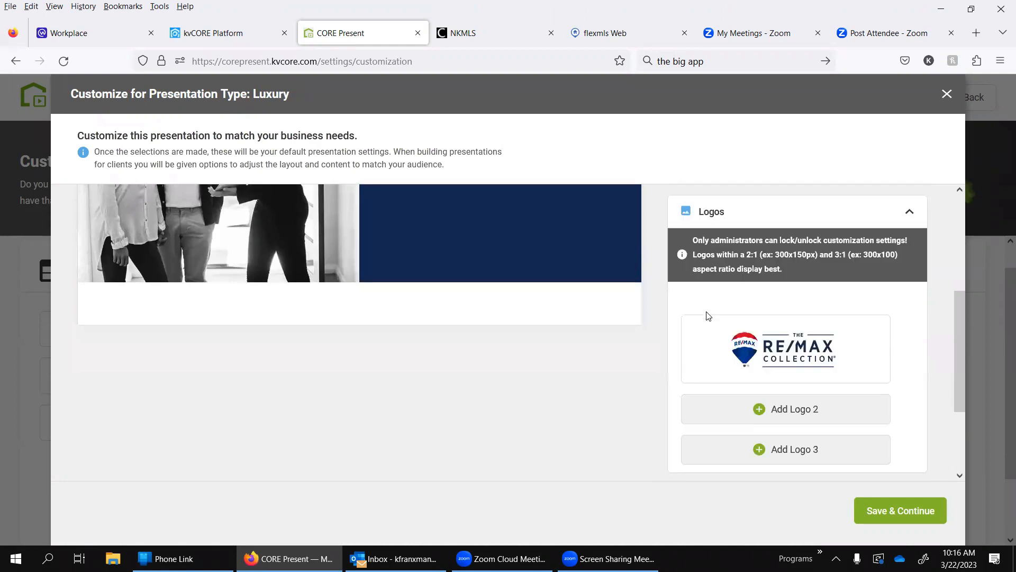
click(908, 212)
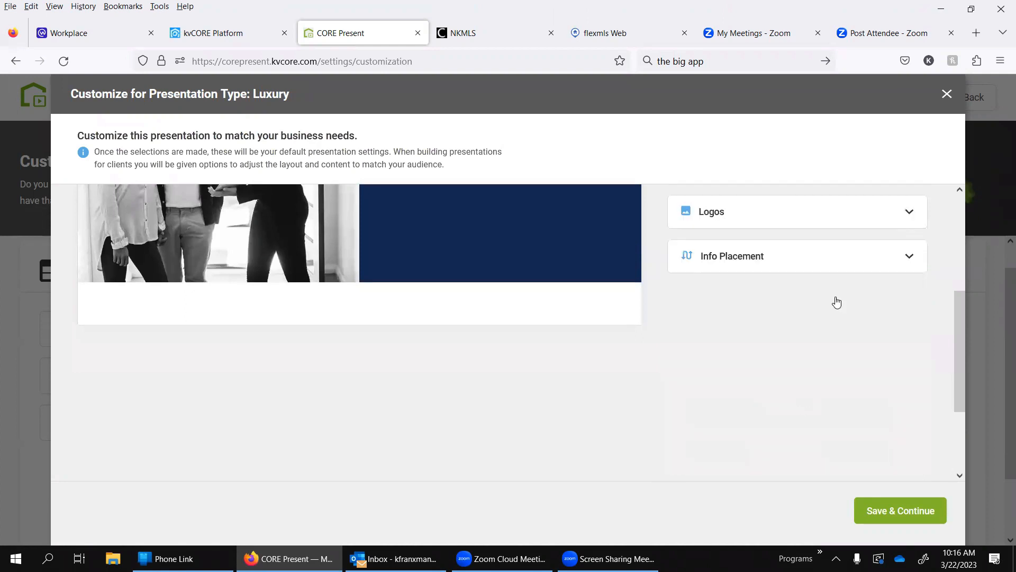
click(717, 259)
click(718, 259)
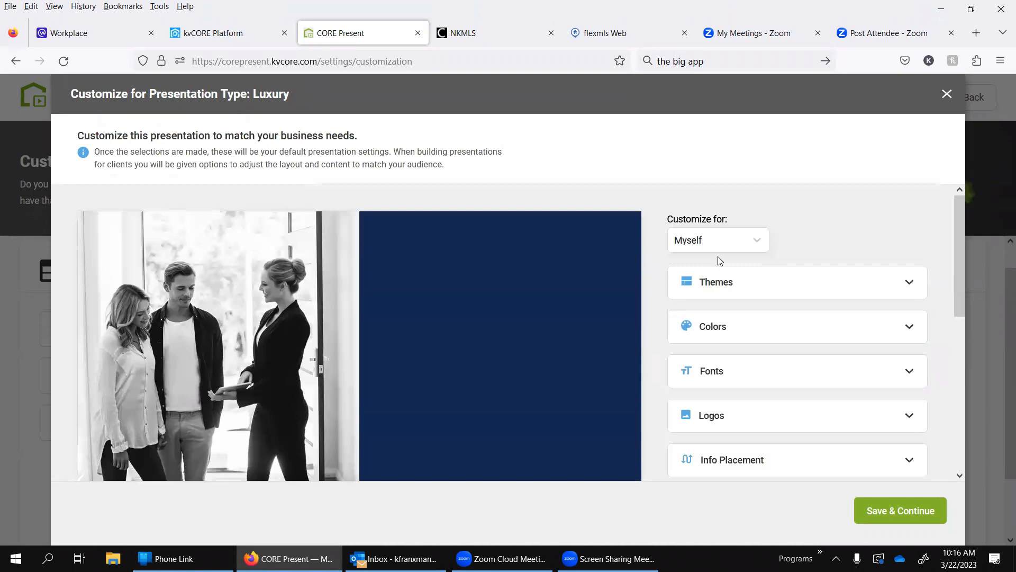
Step: Try each of the three Luxury themes as the default, ending on the first, and close the customization without saving
click(716, 286)
click(812, 341)
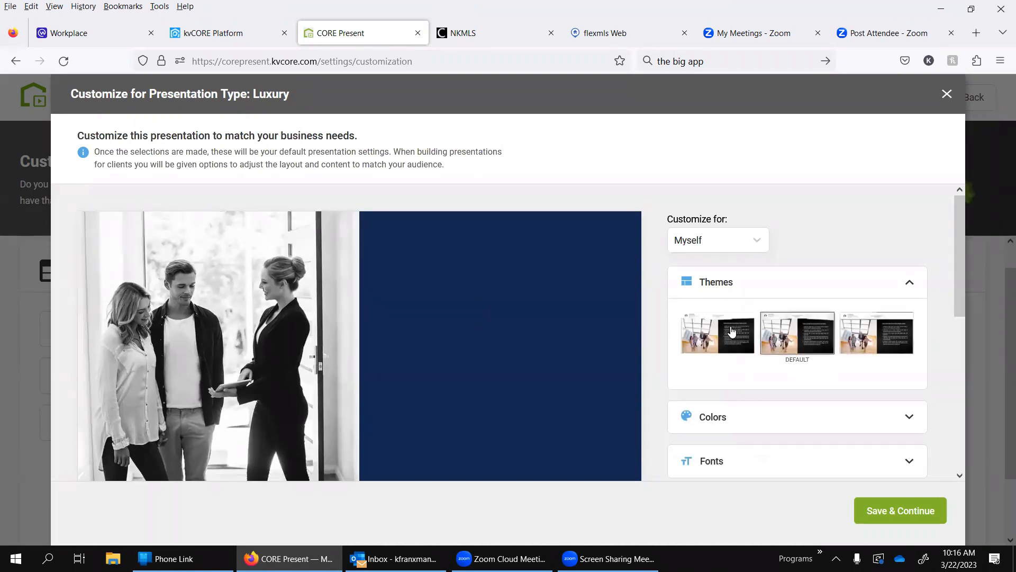
click(862, 336)
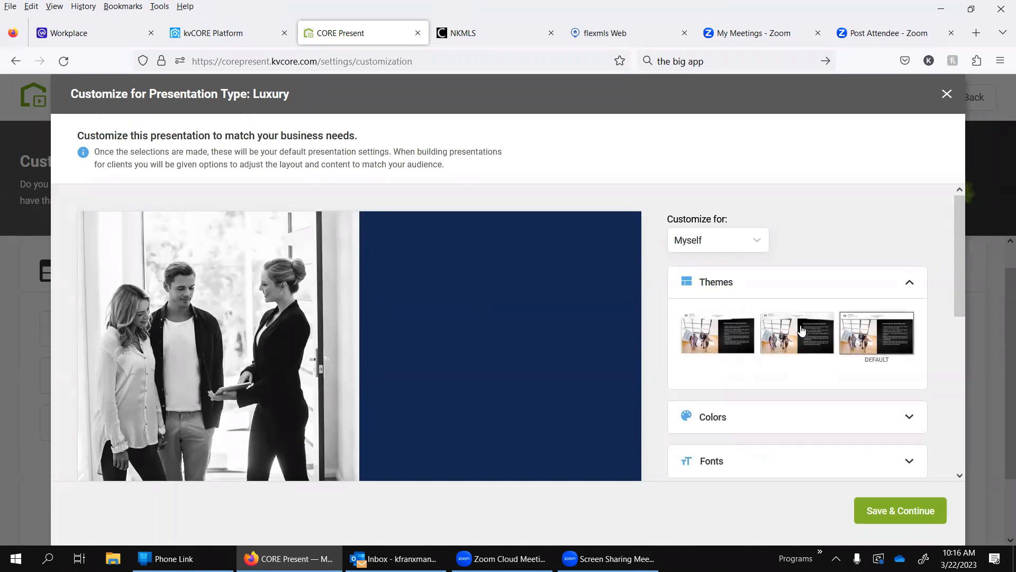
click(802, 331)
click(742, 331)
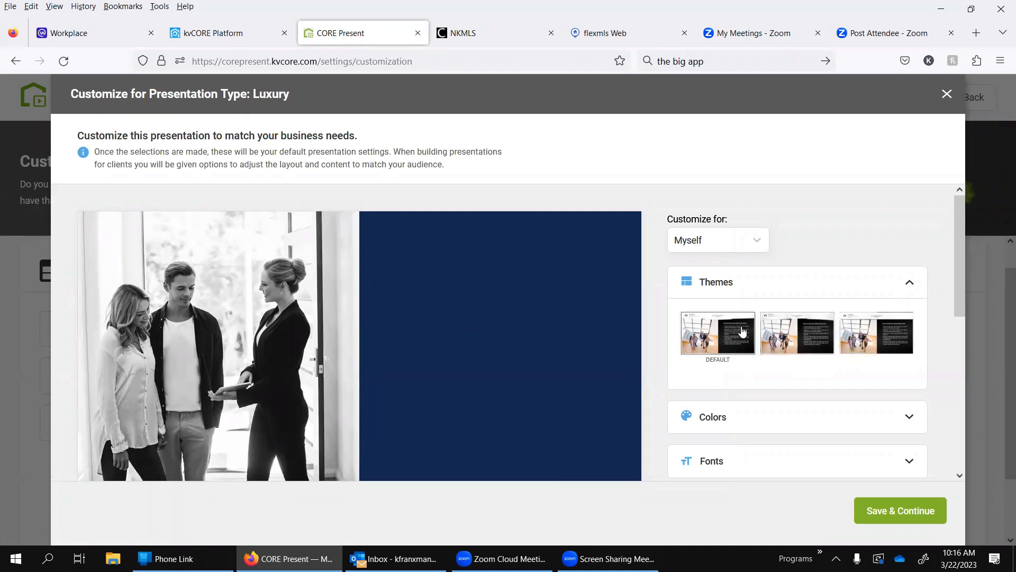
click(945, 94)
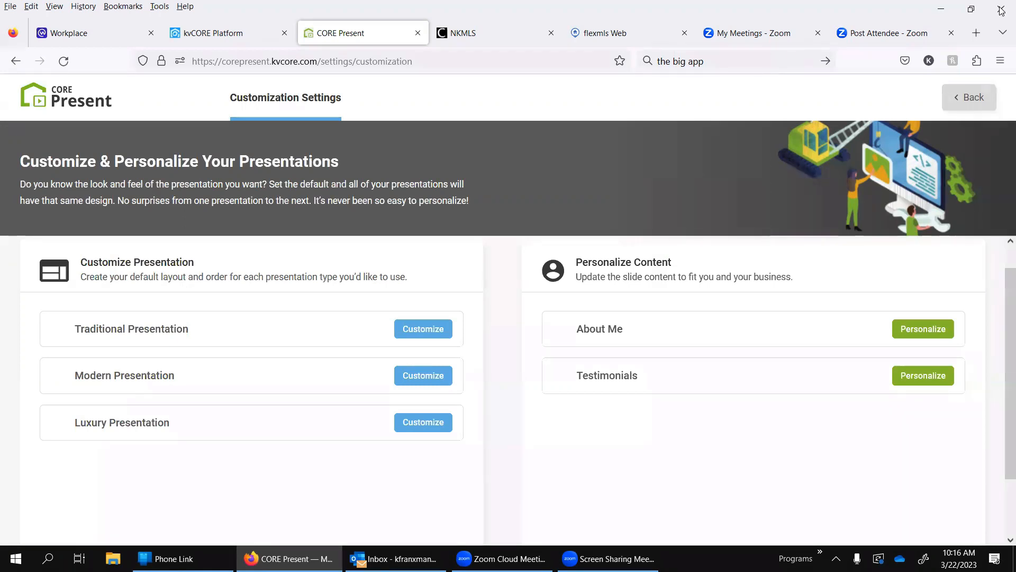
Step: Return to the CORE Present home page and switch to kvCORE Platform to view the CORE Present entry under Marketing
click(969, 97)
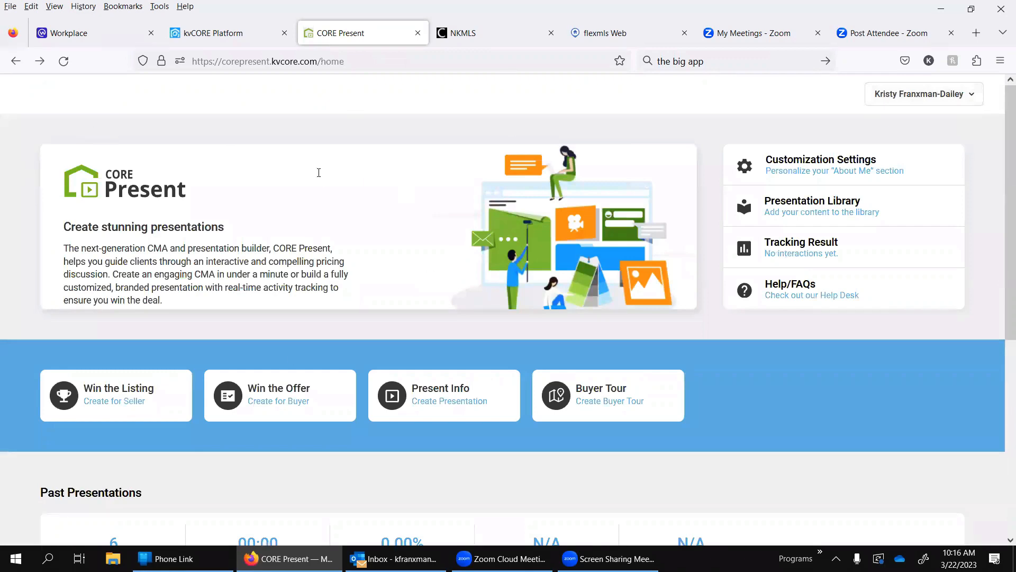
click(233, 40)
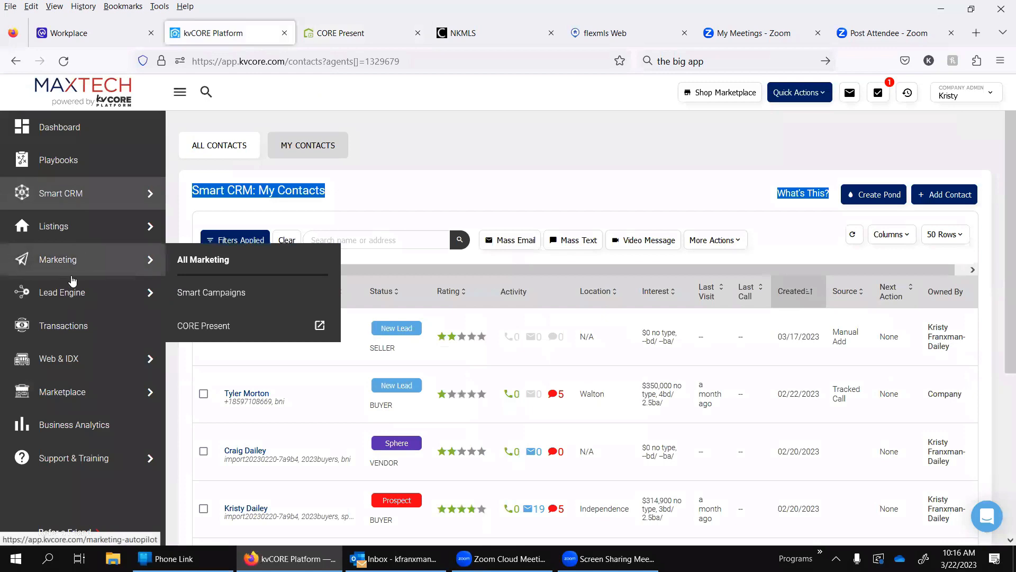
mouse_move(145, 258)
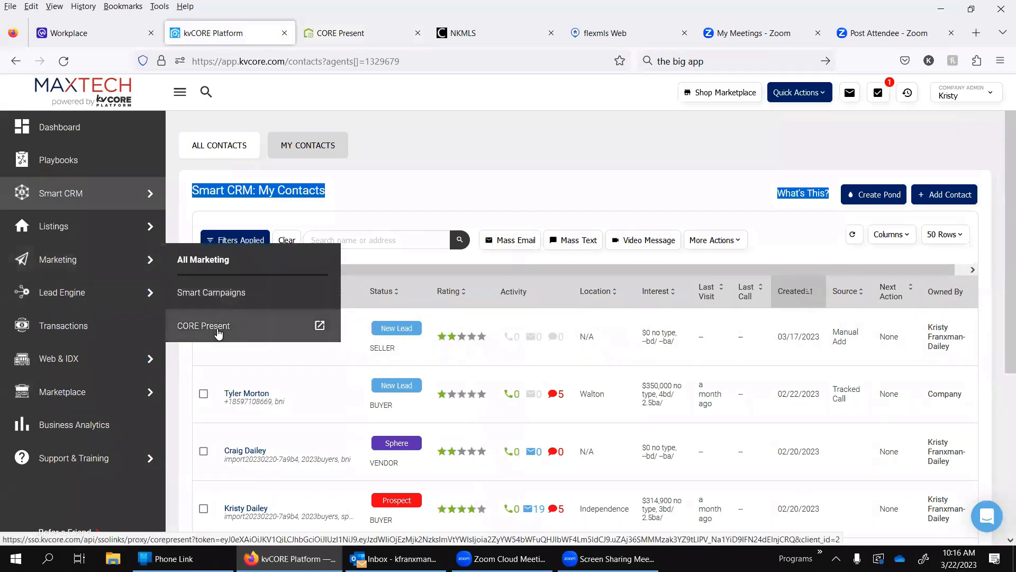
Step: Switch back to CORE Present and start a Win the Listing presentation for a seller
click(342, 41)
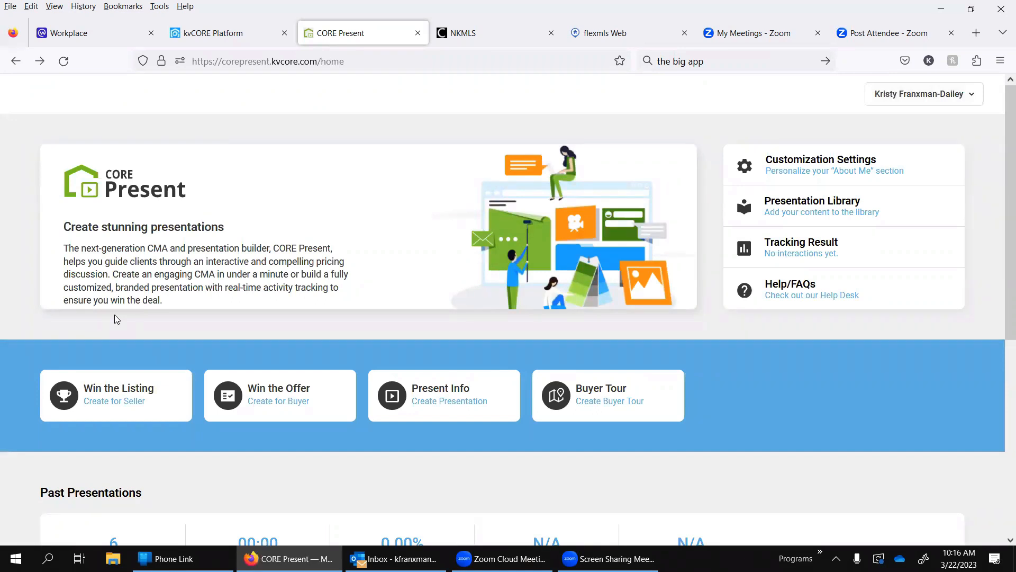
click(101, 398)
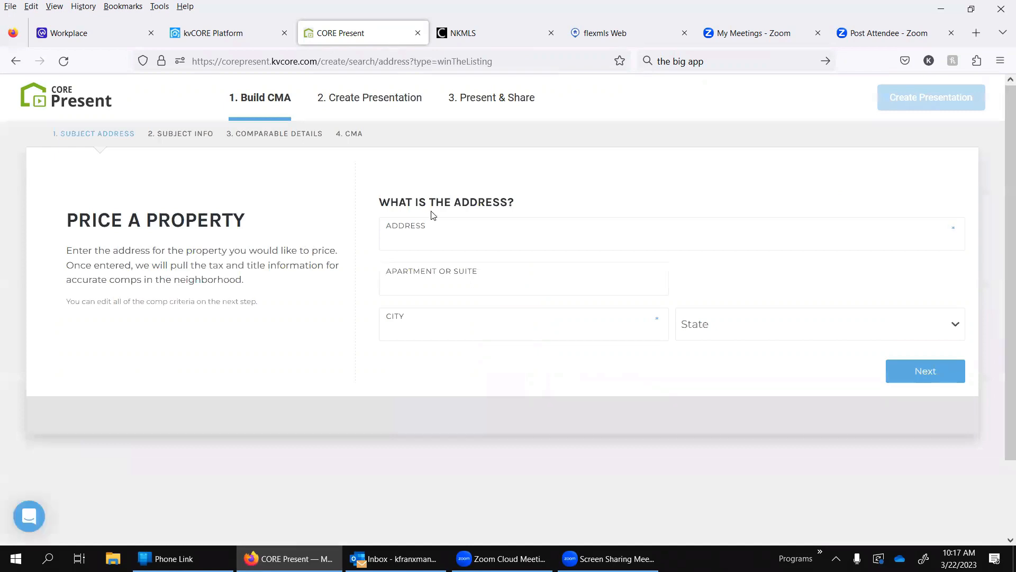
click(438, 235)
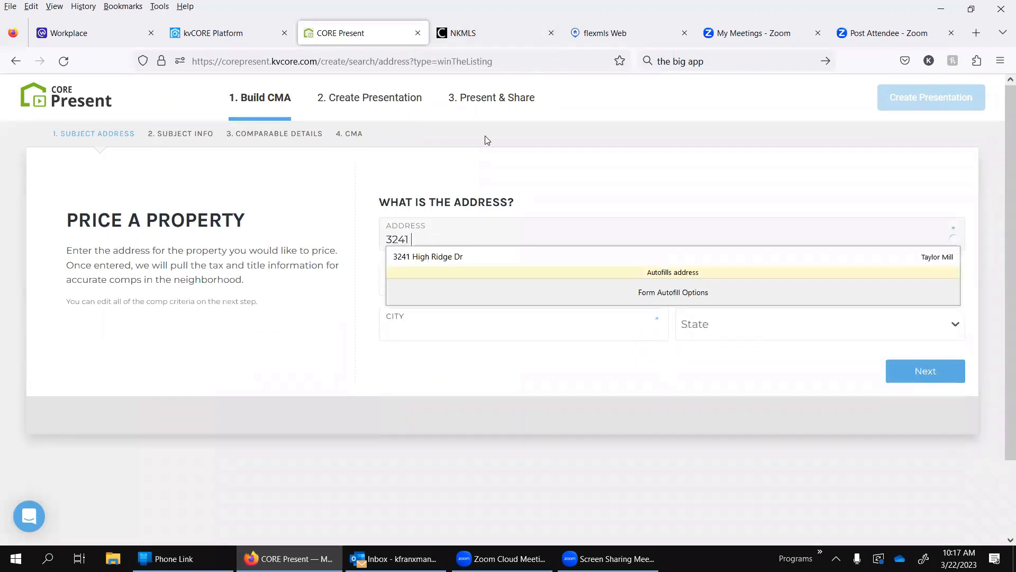
key(Down)
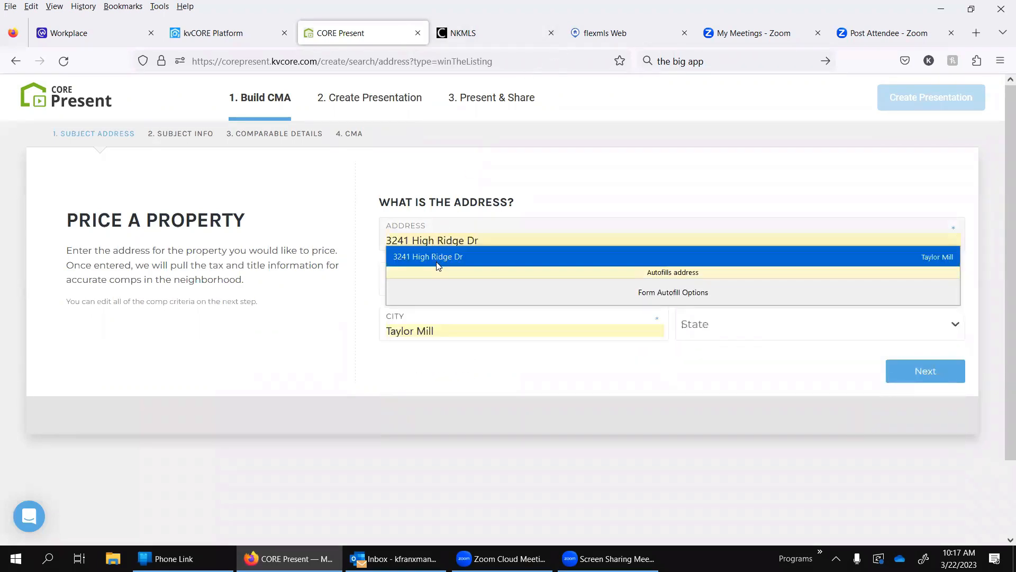
Step: Enter the subject property's street address, choosing the suggested match in Villa Hills, Kentucky
double_click(485, 241)
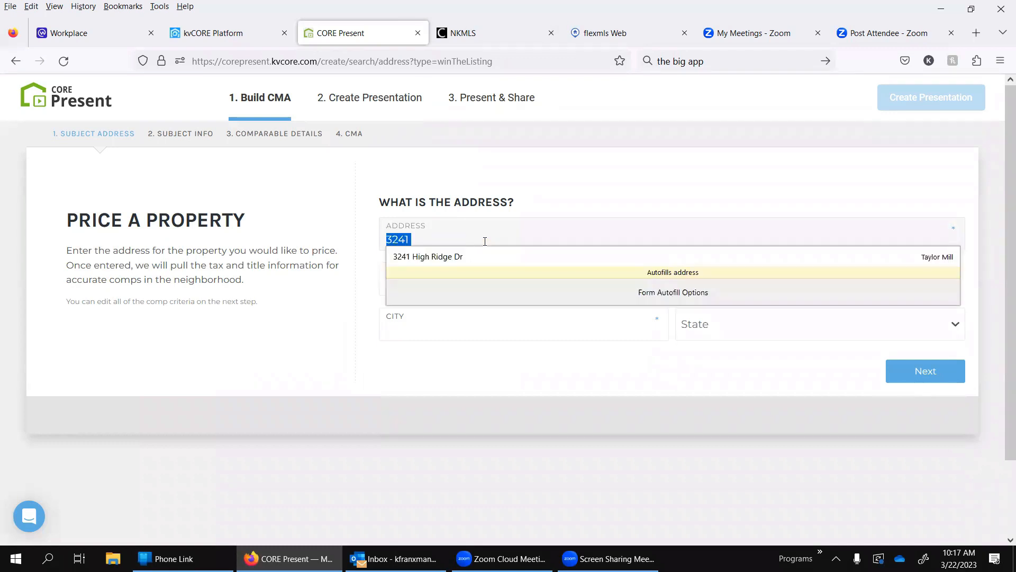
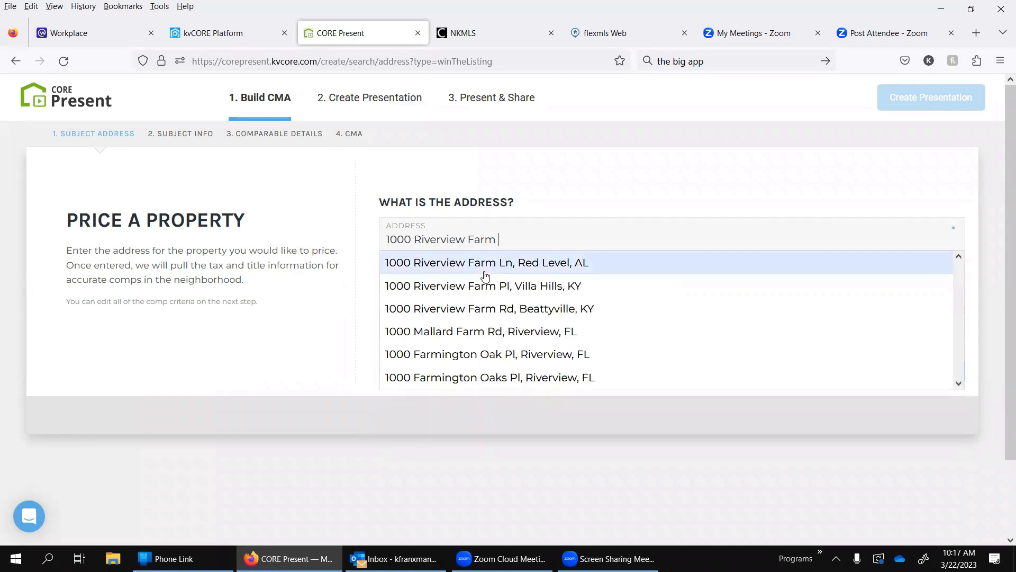
click(494, 284)
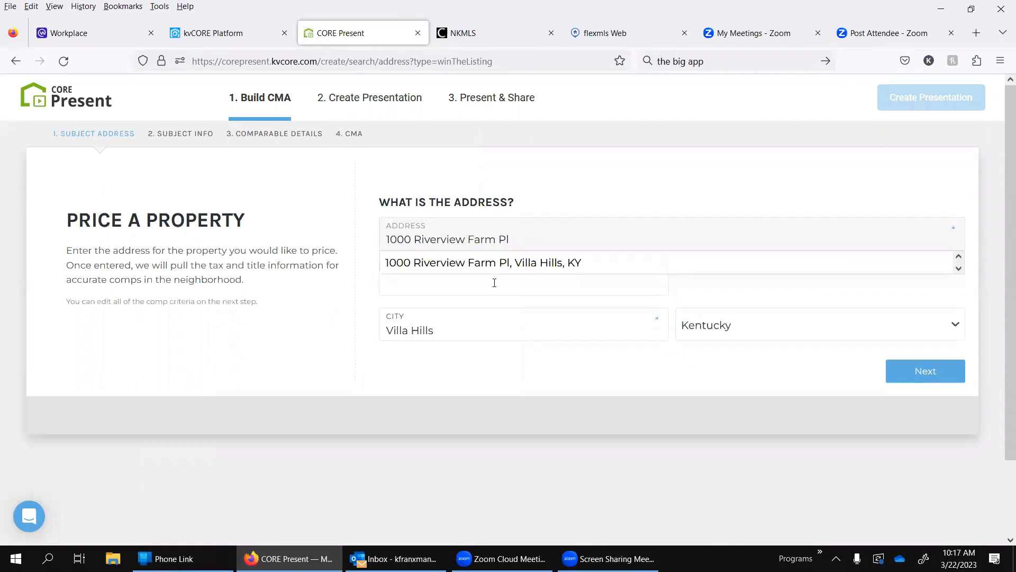
click(294, 384)
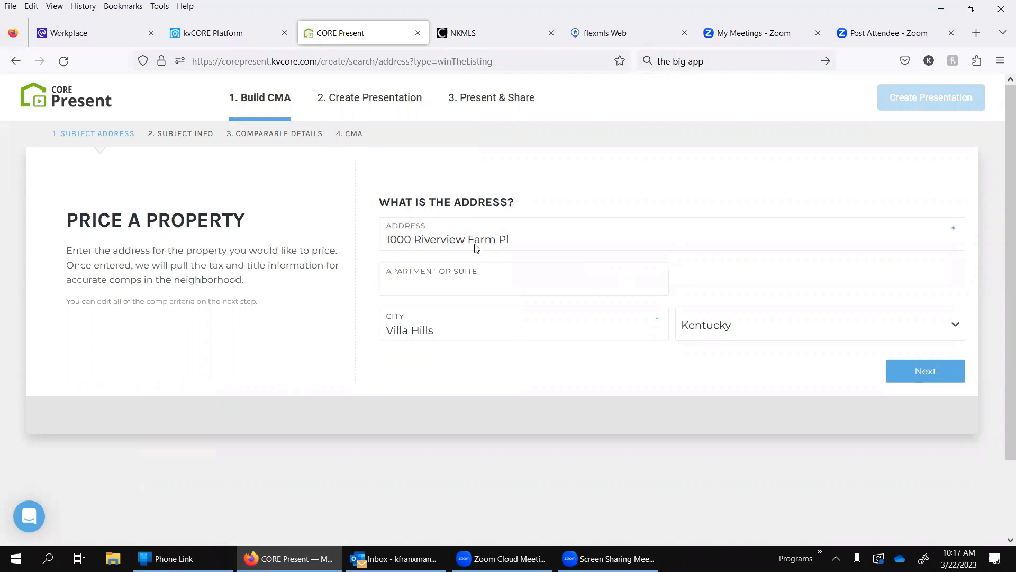
Step: Load the subject property info, review it, and continue to the comparable details
click(911, 372)
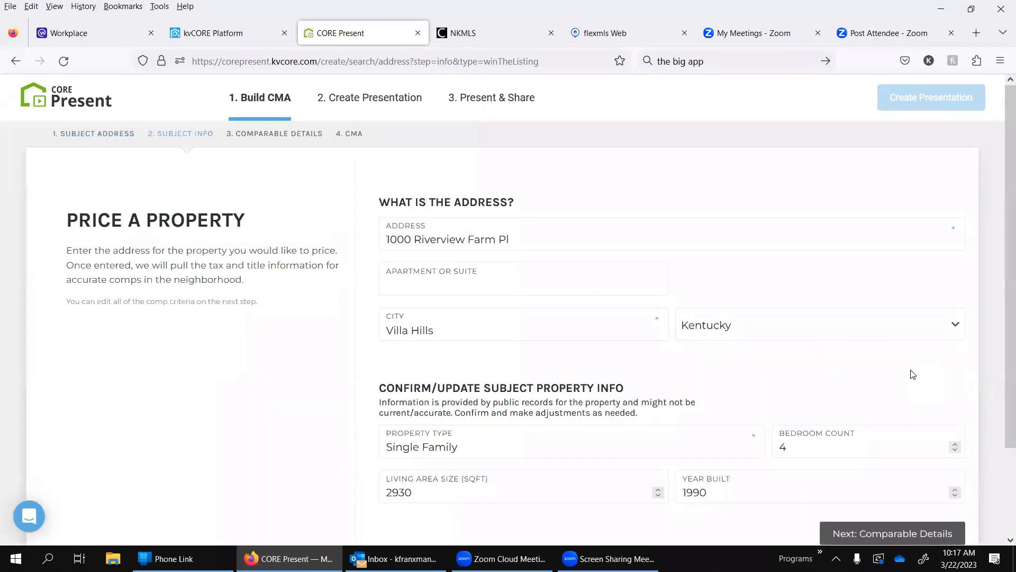
scroll(309, 400, down, 3)
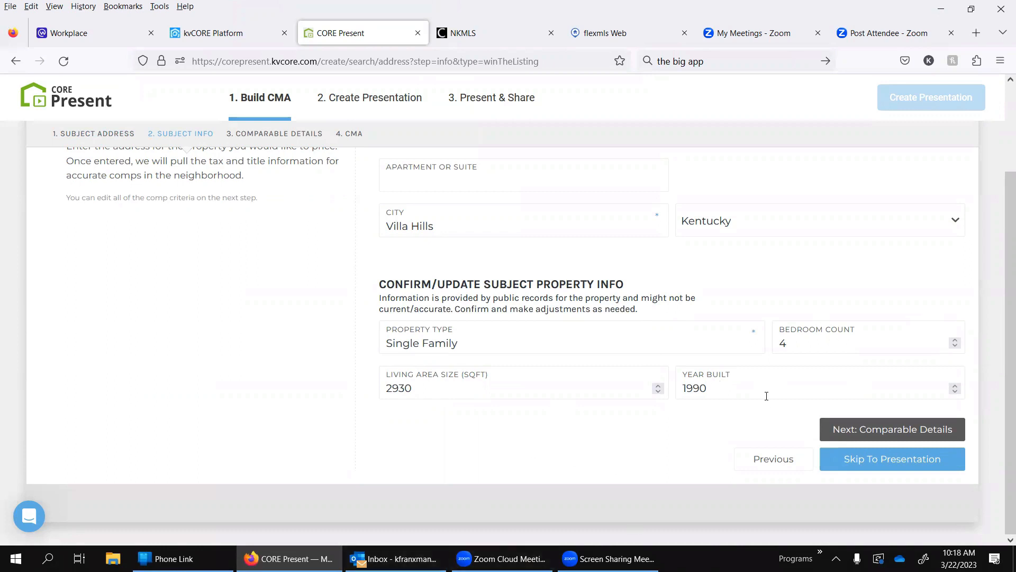
click(901, 432)
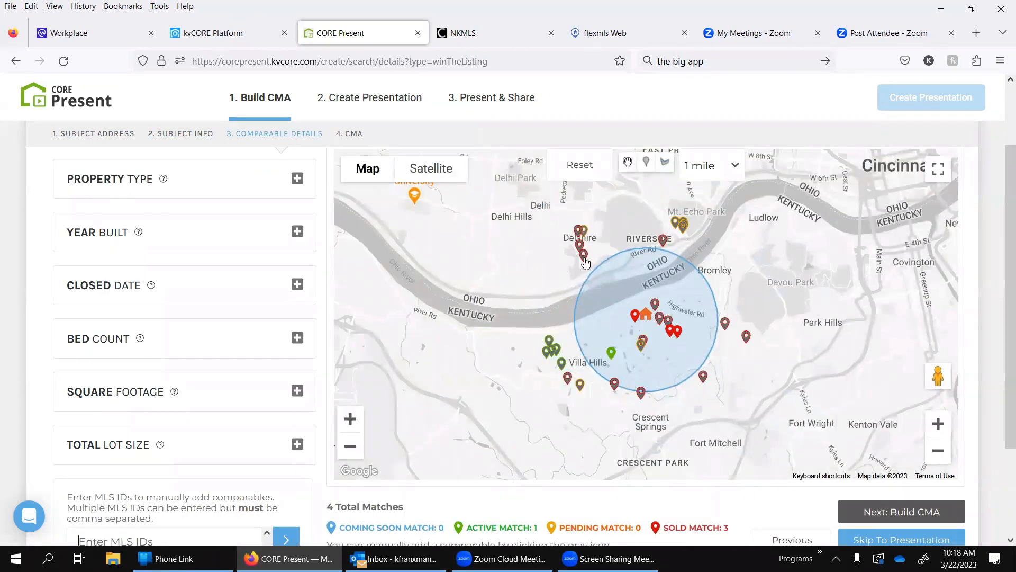
Step: Preview the comparables map in satellite and terrain views, ending on the plain map without terrain
click(449, 180)
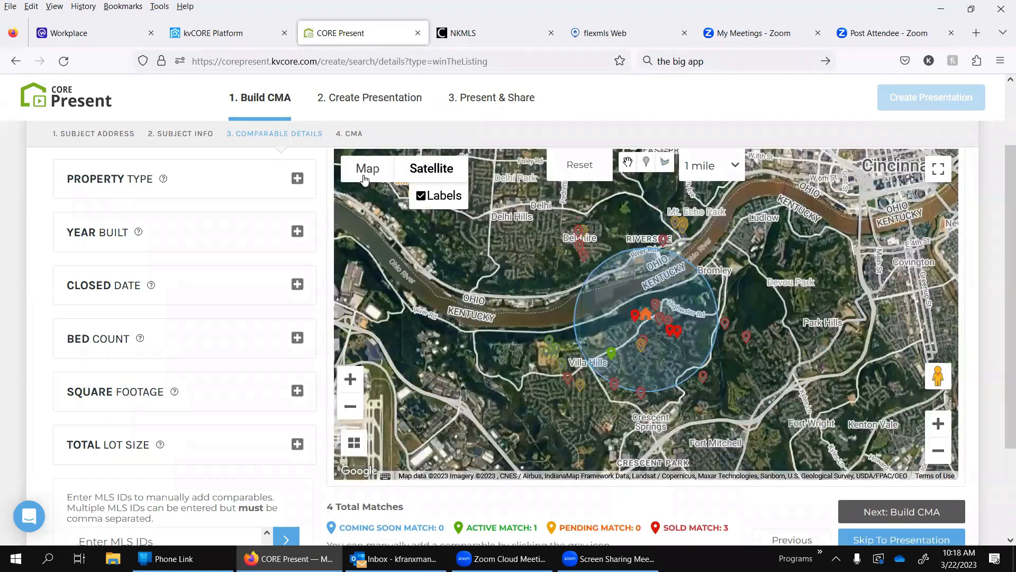
click(360, 176)
click(352, 196)
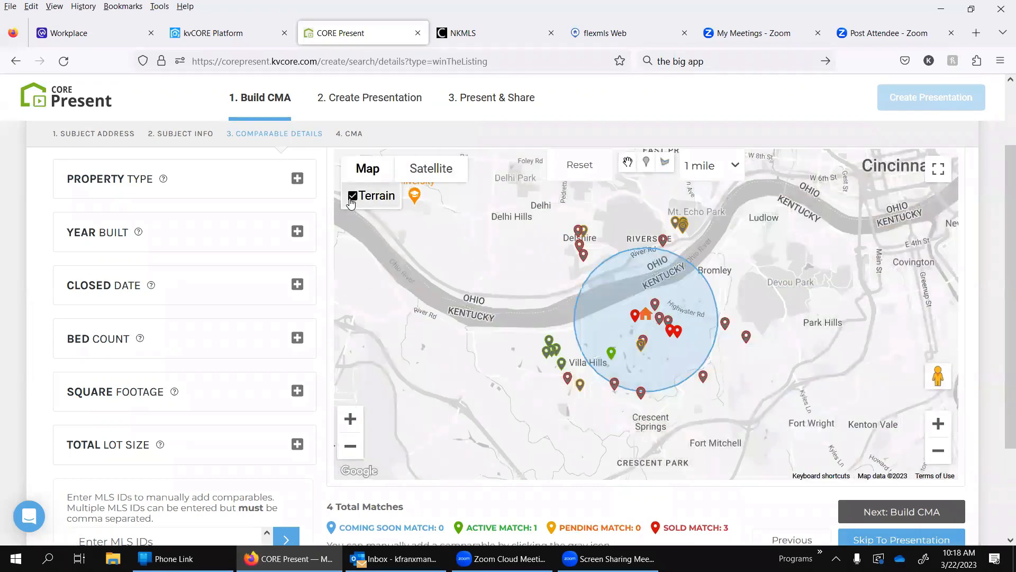
click(352, 197)
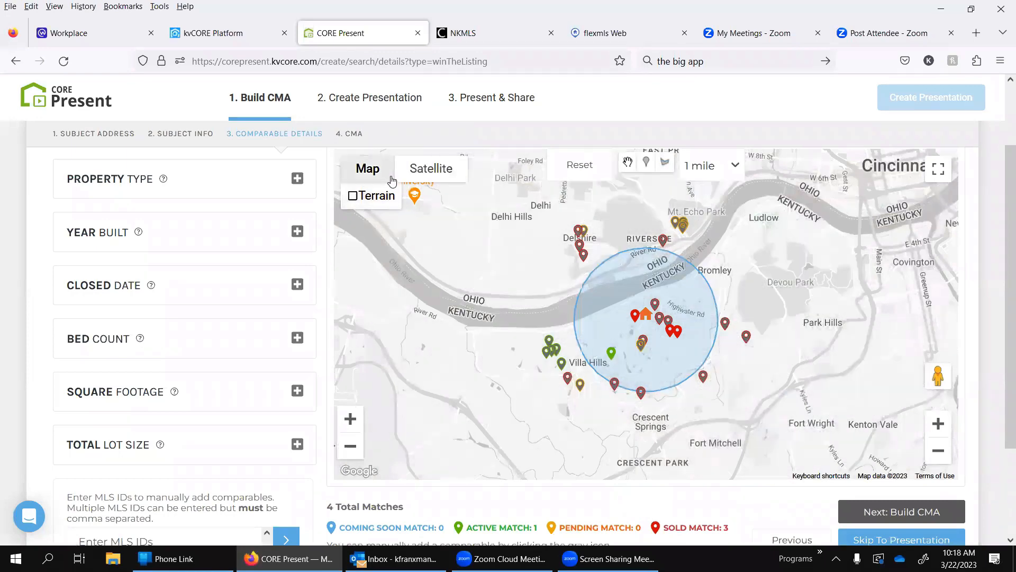
Step: Set the comparables search radius to 0.5 mile and center the search circle in the map view
click(734, 175)
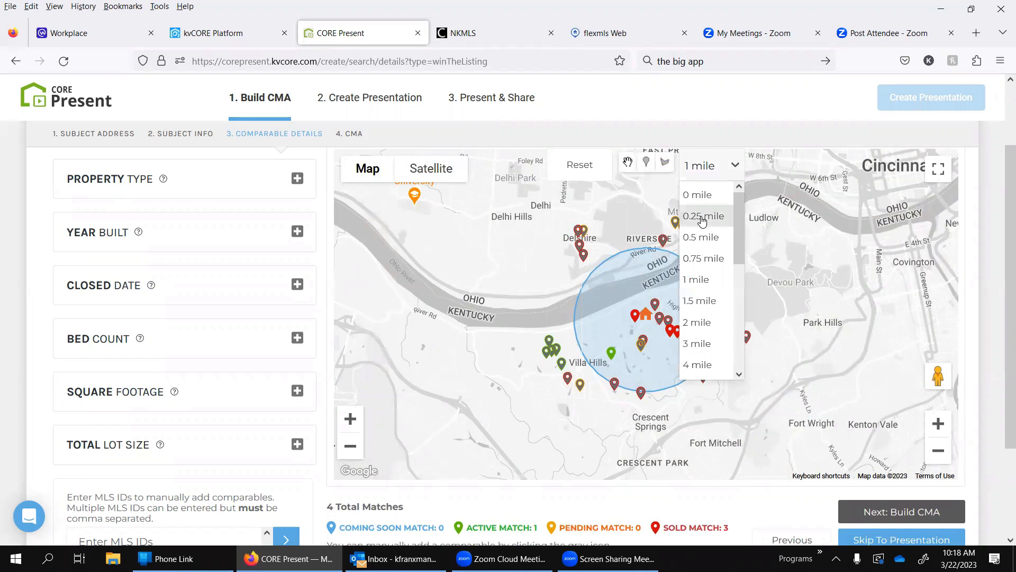
click(728, 164)
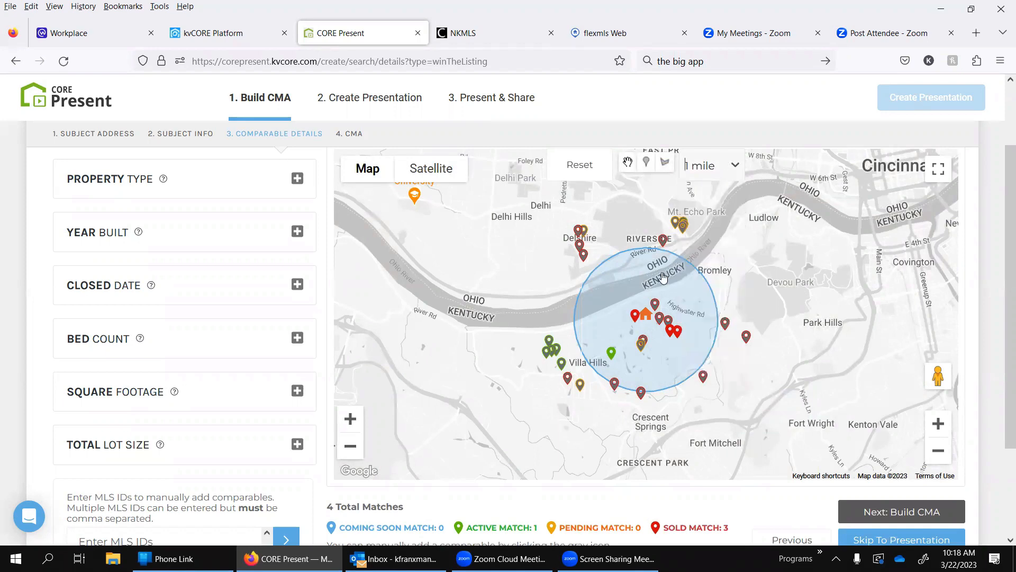
click(728, 171)
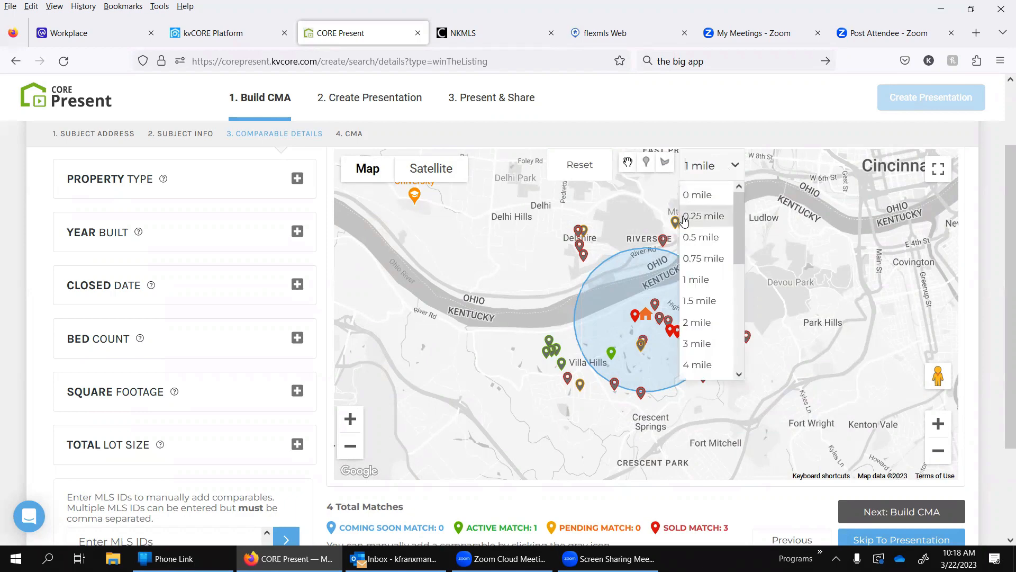
click(690, 231)
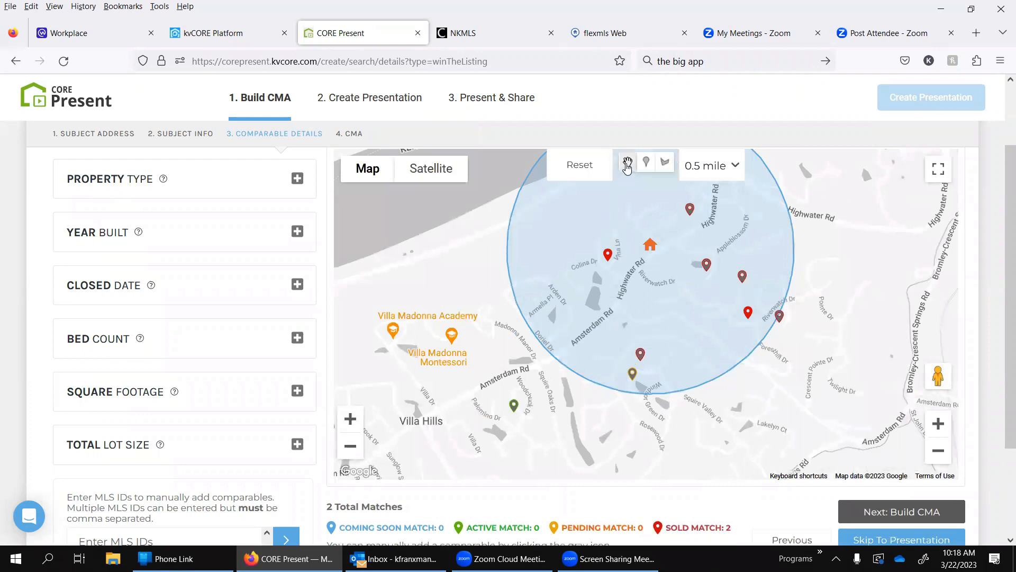
drag(659, 243, 618, 300)
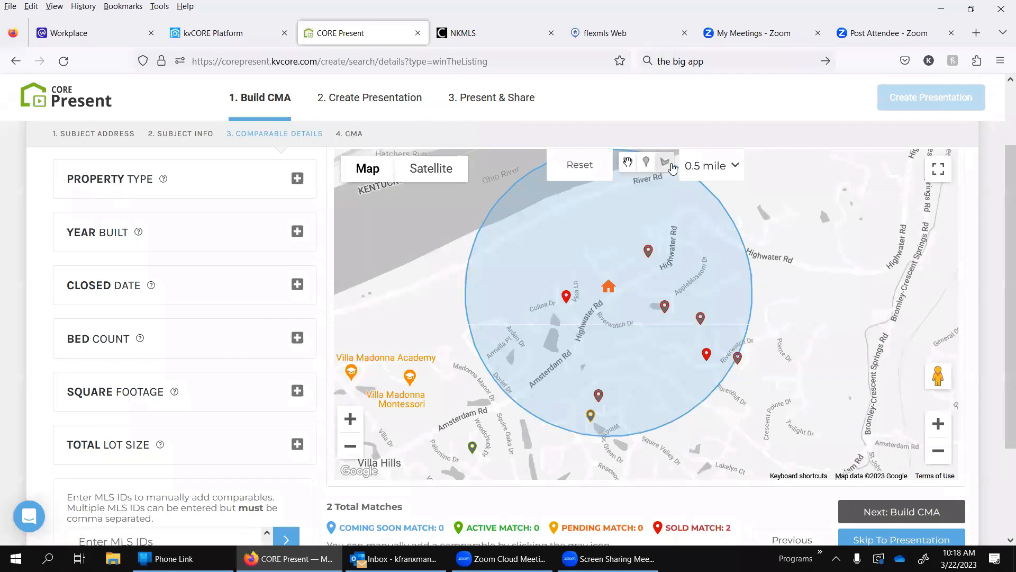
Step: Draw a four-sided search area around the subject property between Villa Hills and Bromley, and preview it with terrain shading
click(648, 164)
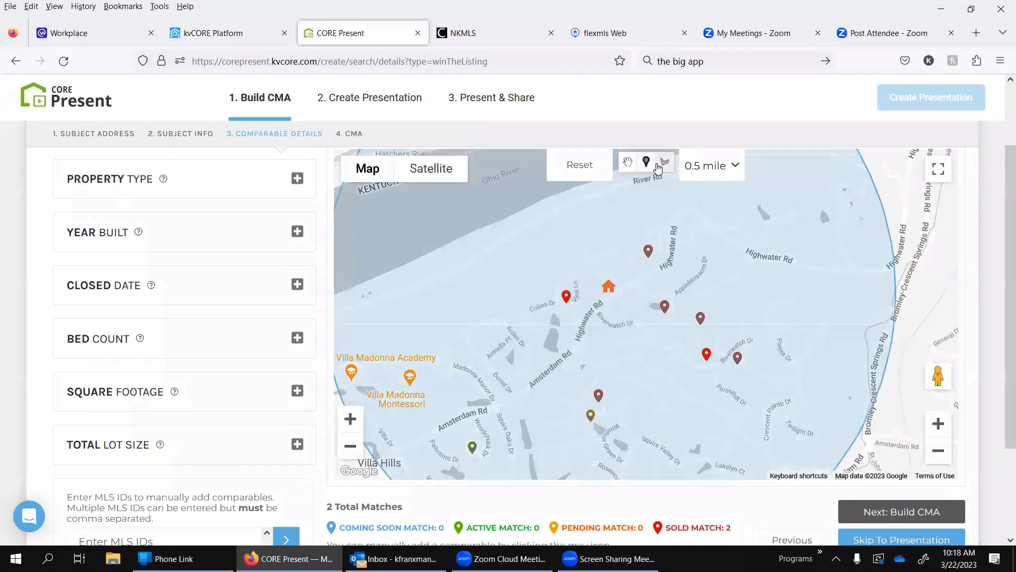
click(662, 164)
click(603, 305)
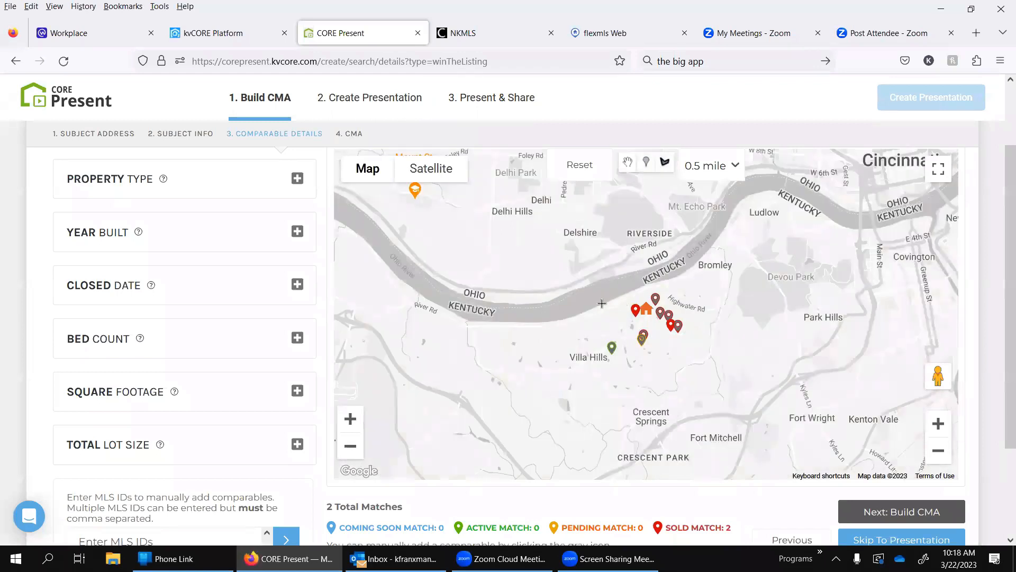
click(627, 404)
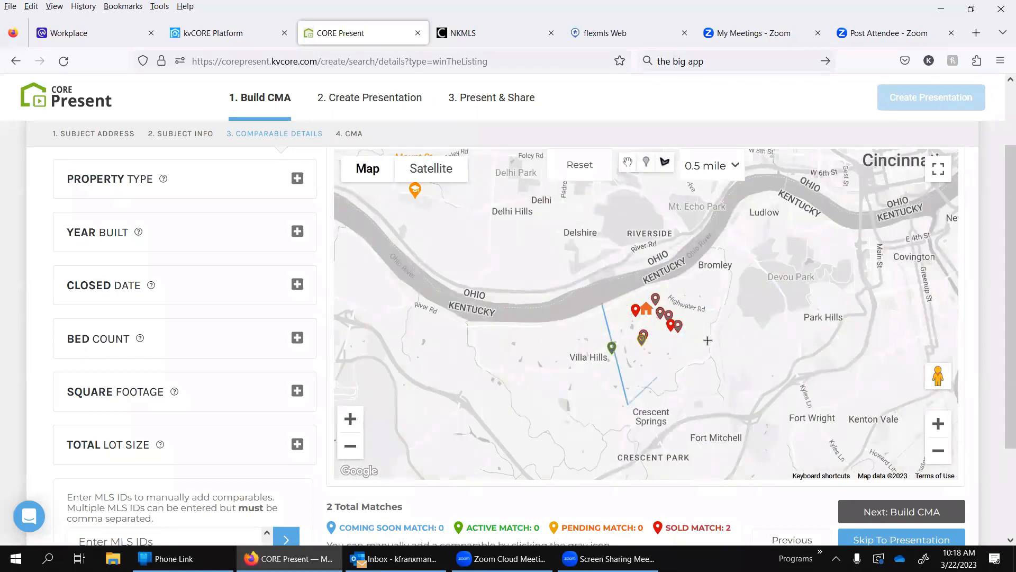
click(733, 332)
click(701, 271)
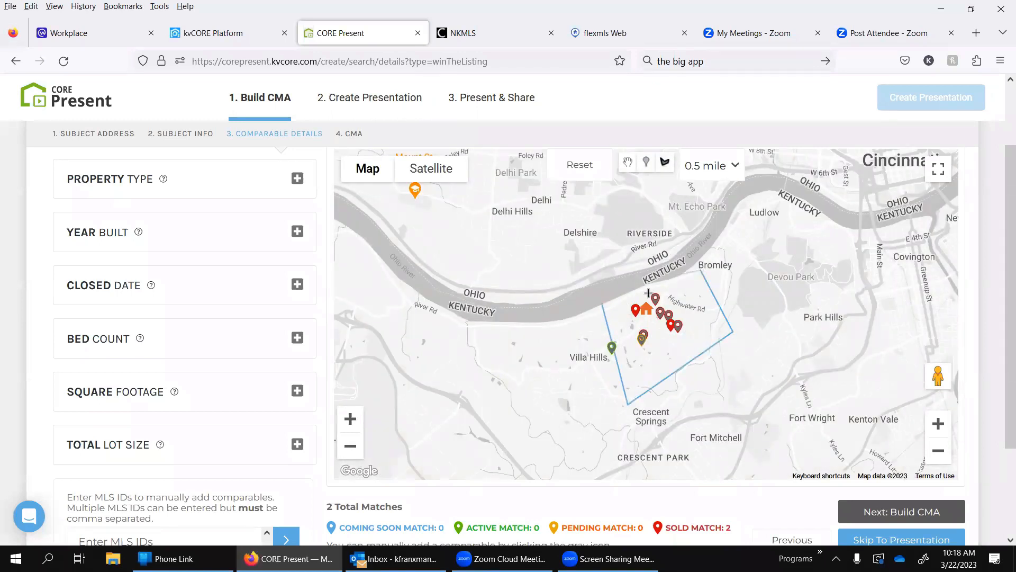
click(604, 306)
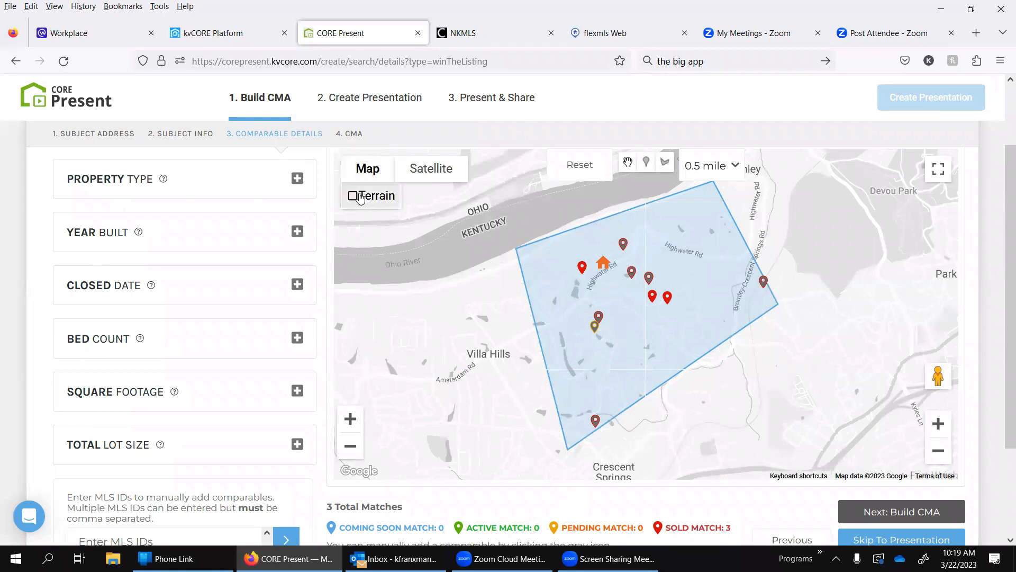
click(359, 197)
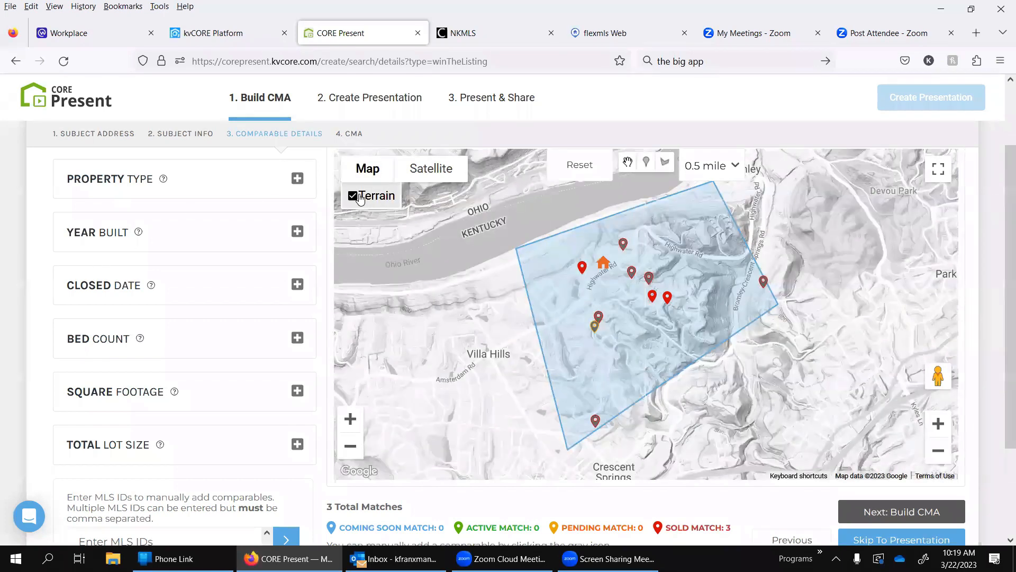
click(359, 196)
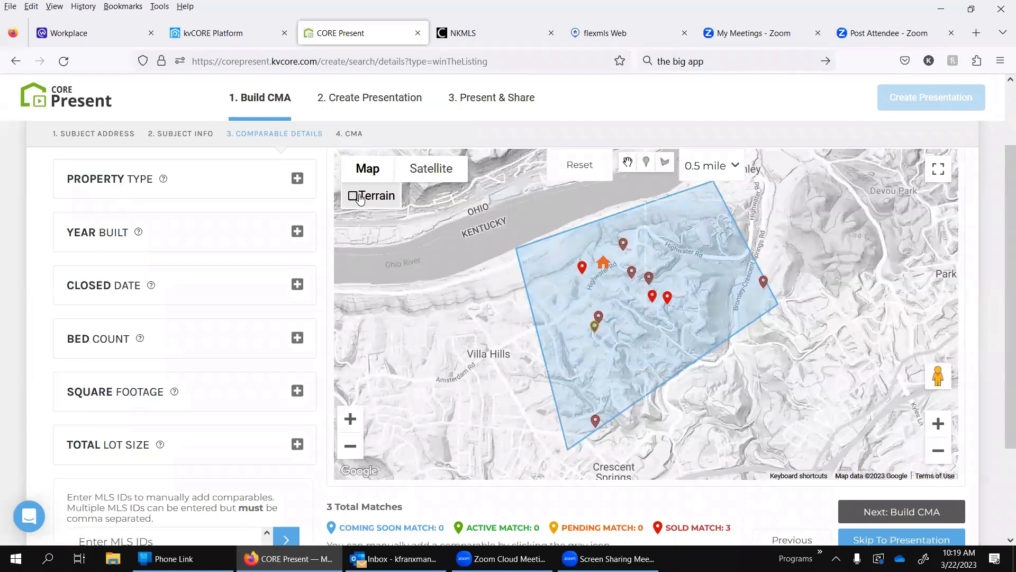
Step: Review the property type and year built criteria, and limit comparables to homes sold within 9 months
click(297, 178)
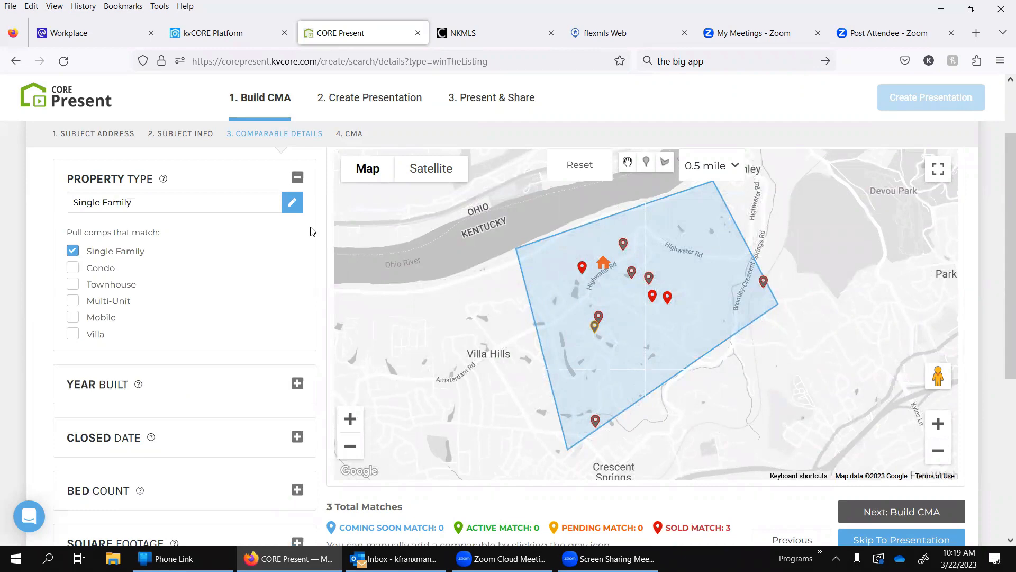
scroll(311, 227, down, 3)
click(296, 212)
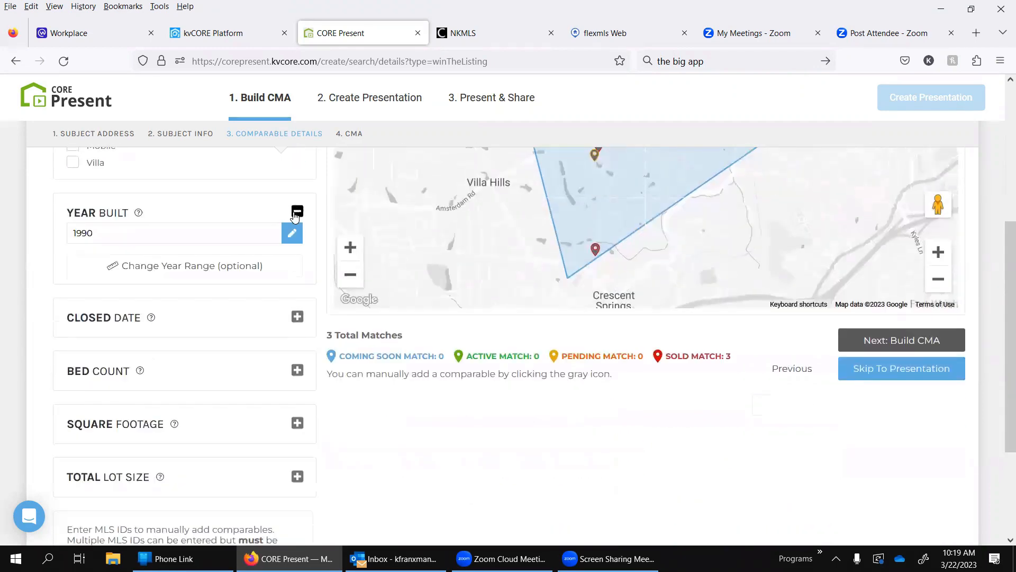
click(296, 212)
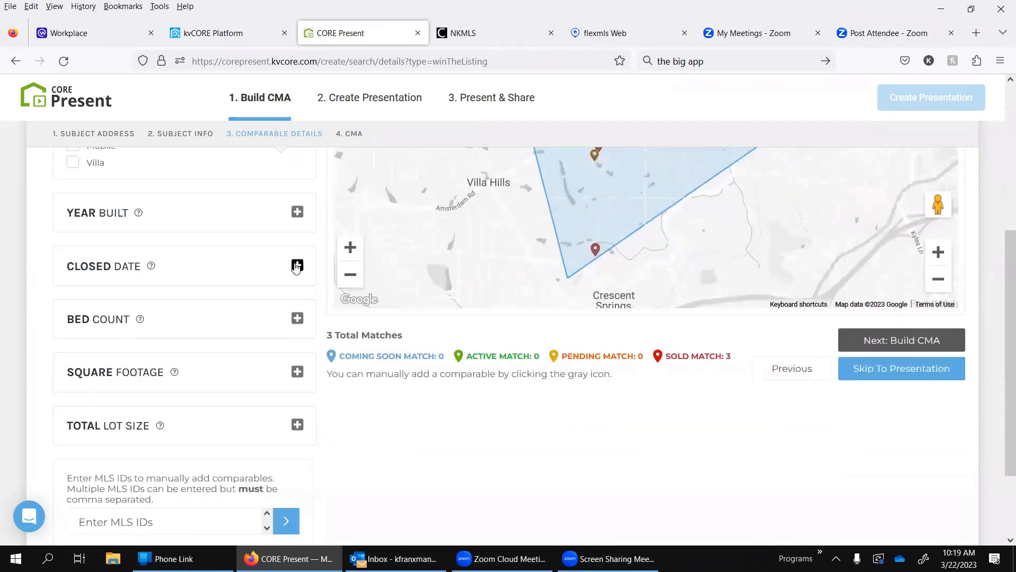
click(296, 266)
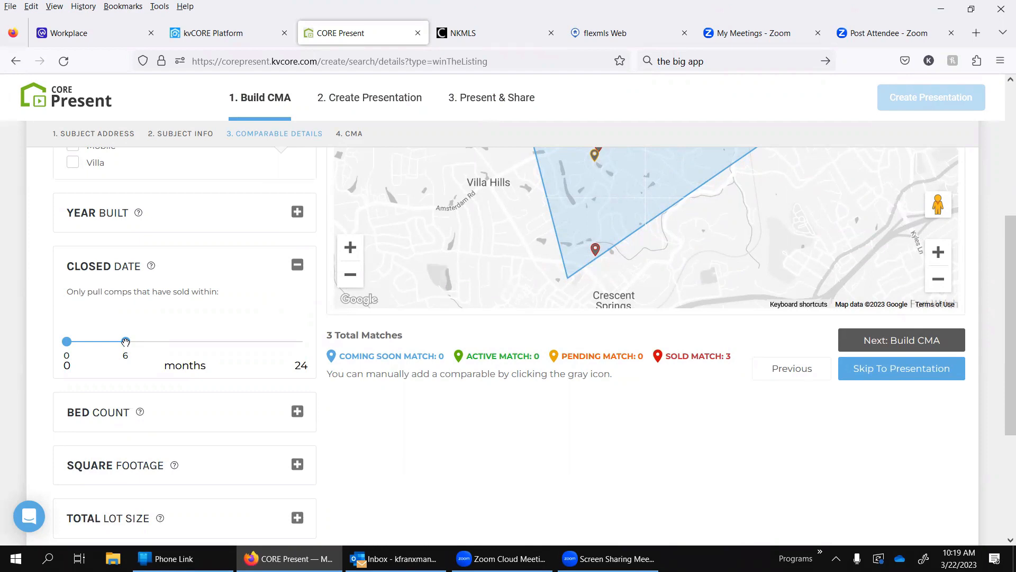
drag(126, 341, 154, 343)
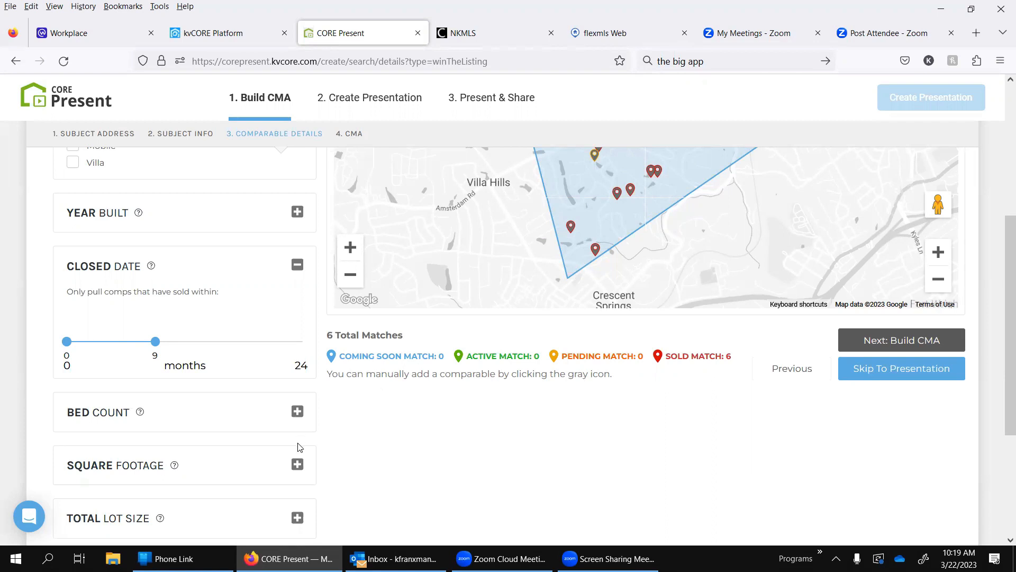
Step: Review the bed count, square footage and total lot size criteria and the option to add comparables by MLS ID
click(296, 412)
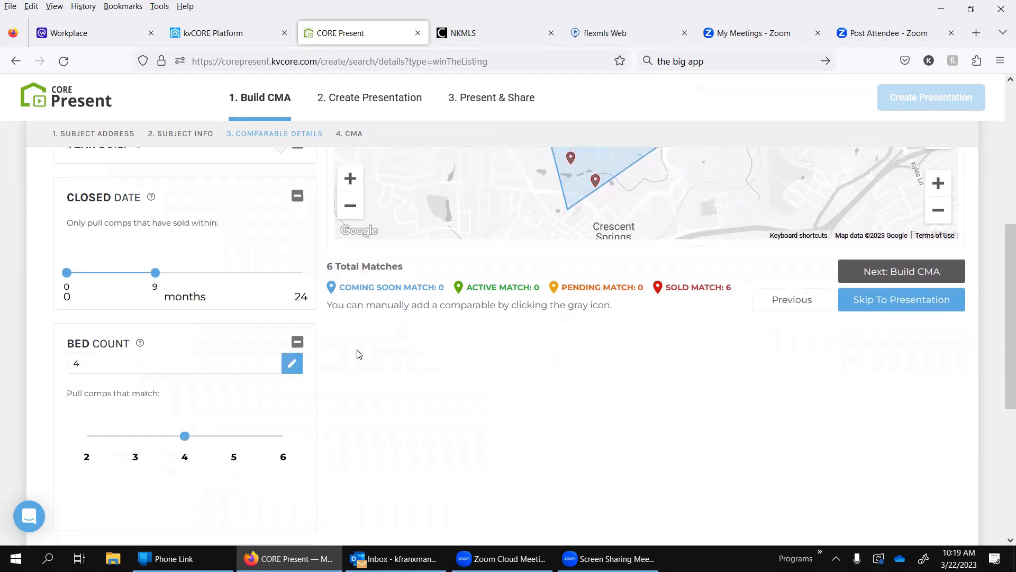
scroll(357, 353, down, 4)
click(296, 354)
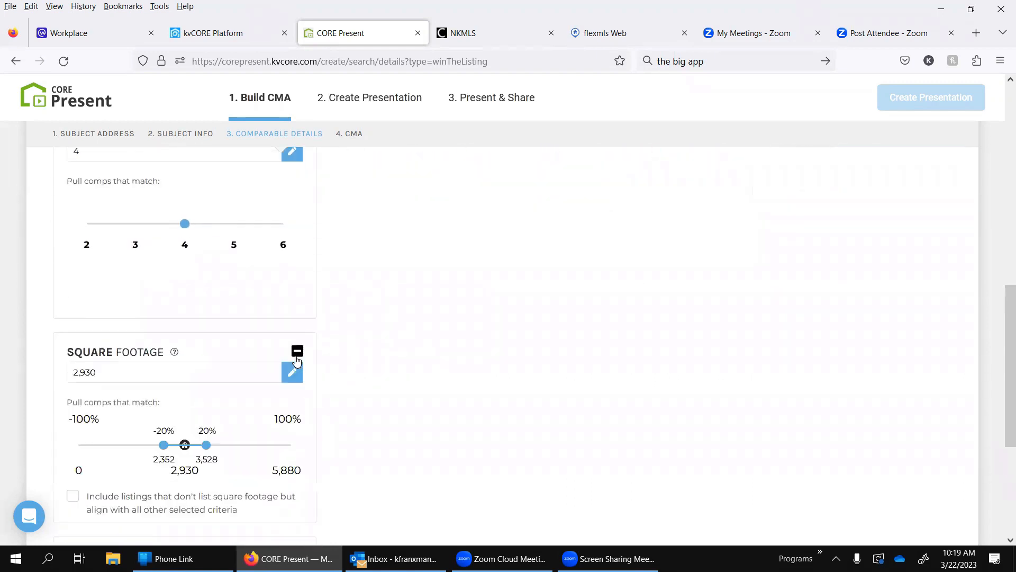
scroll(296, 360, down, 4)
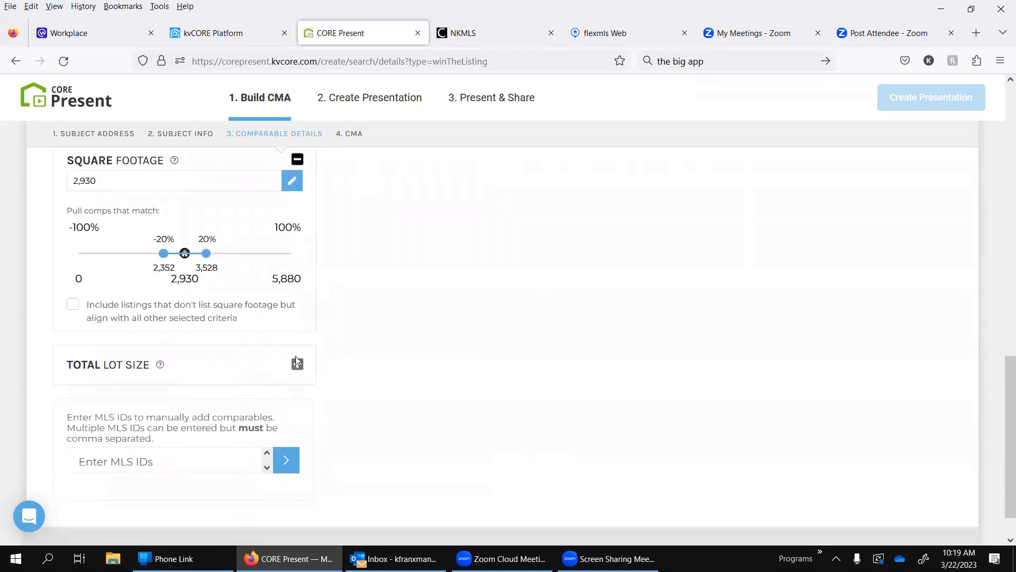
click(296, 364)
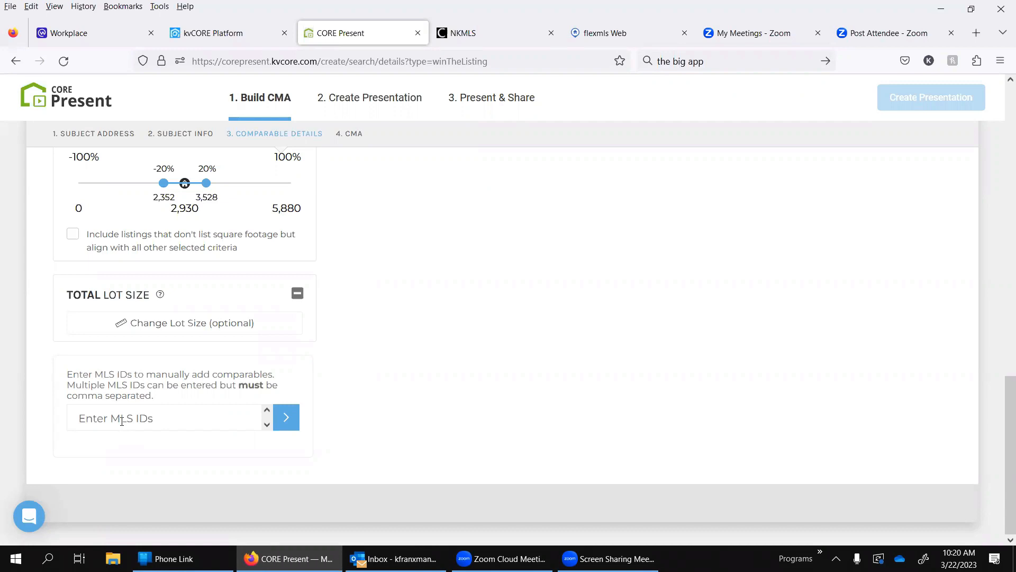
scroll(618, 241, up, 10)
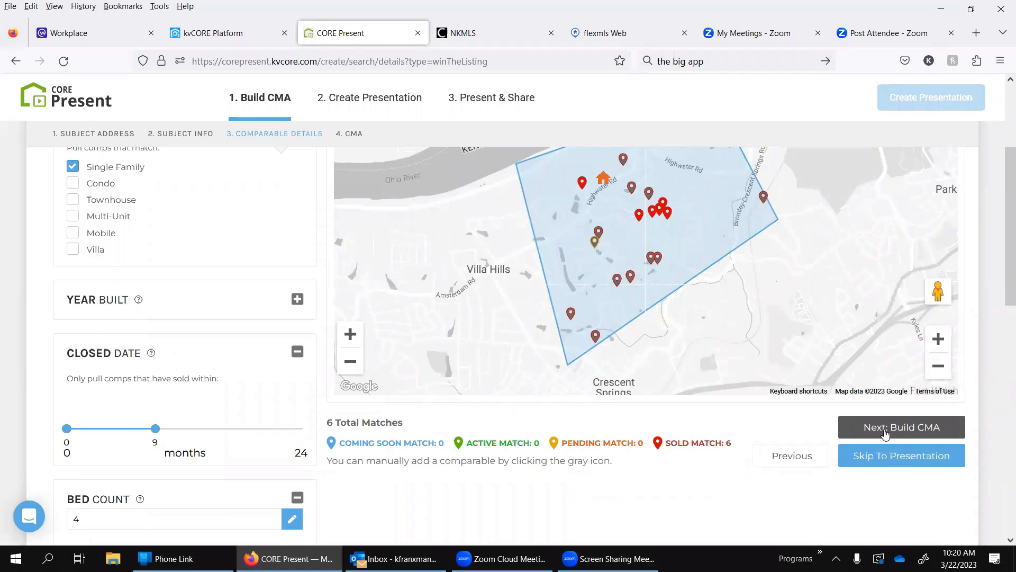
Step: Build the CMA from the matching comparables and review its criteria summary, price scale and market assessment
click(921, 425)
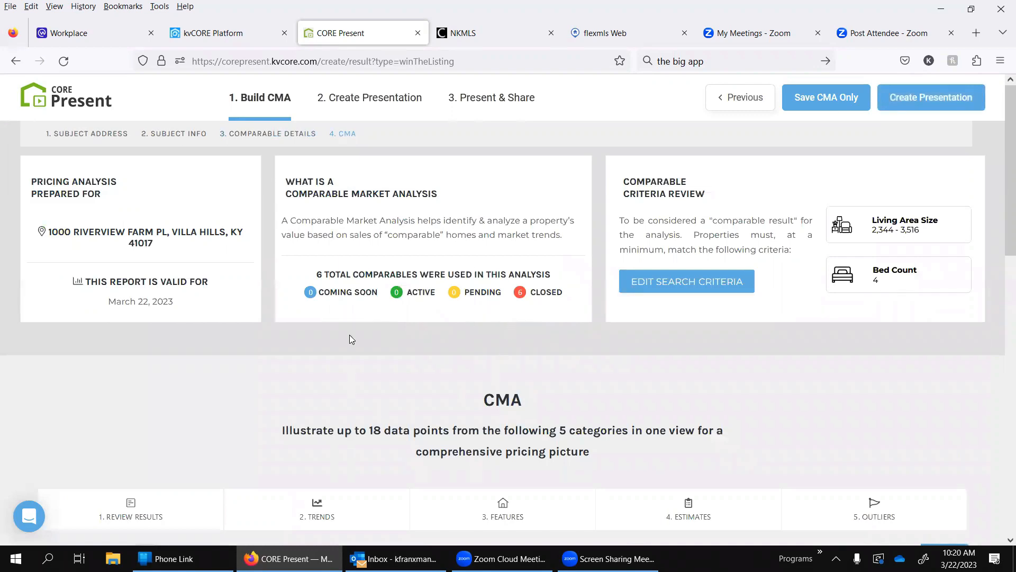
scroll(348, 335, down, 3)
scroll(349, 339, up, 2)
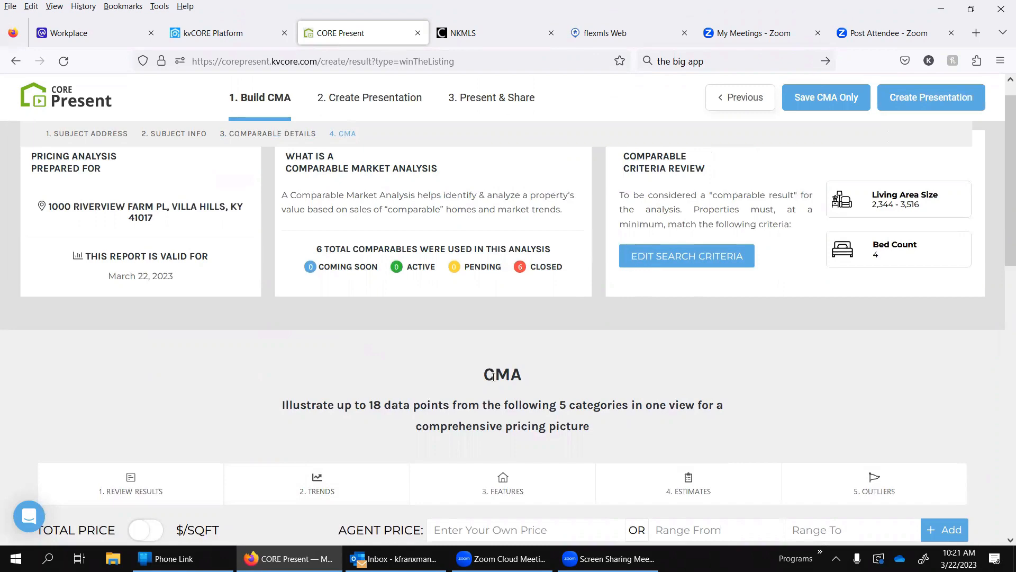
scroll(492, 376, down, 5)
scroll(493, 381, down, 2)
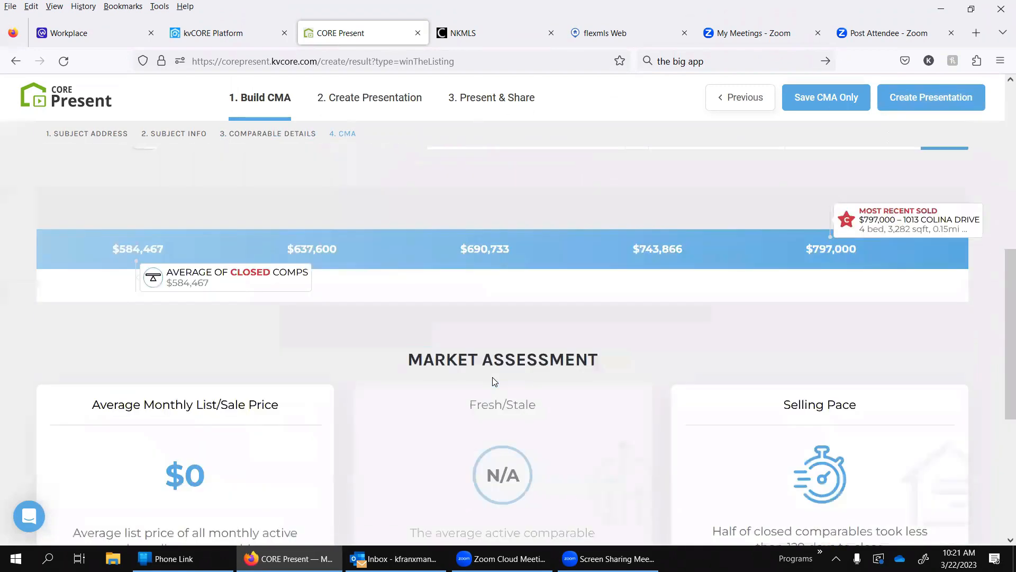
scroll(493, 378, up, 6)
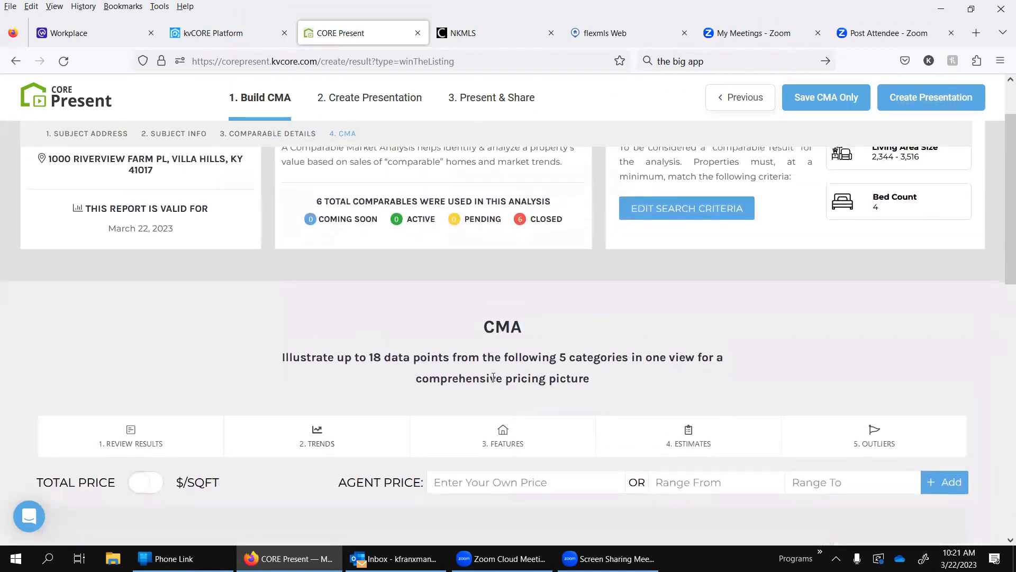
scroll(495, 379, down, 1)
scroll(494, 381, down, 2)
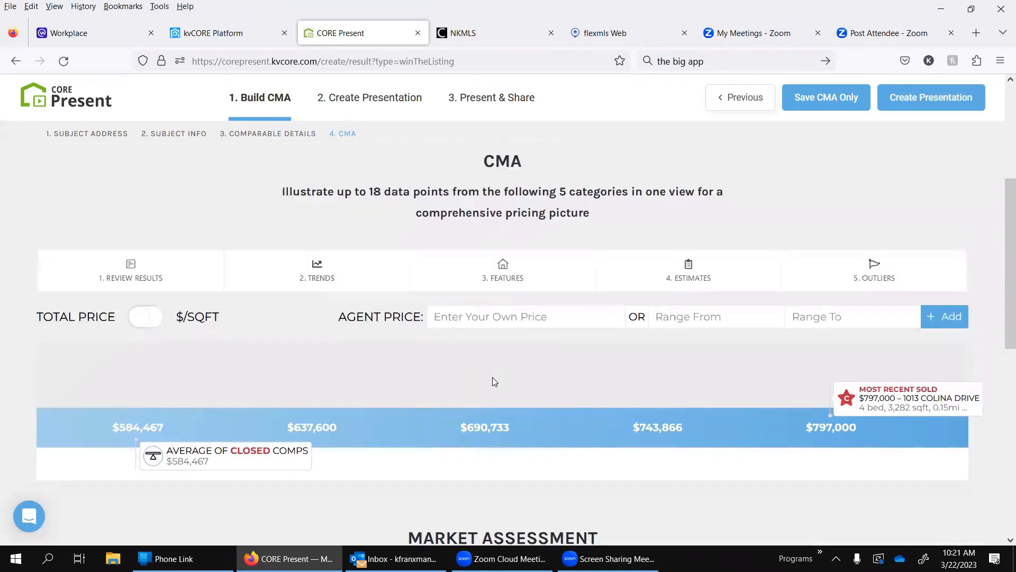
scroll(494, 380, down, 2)
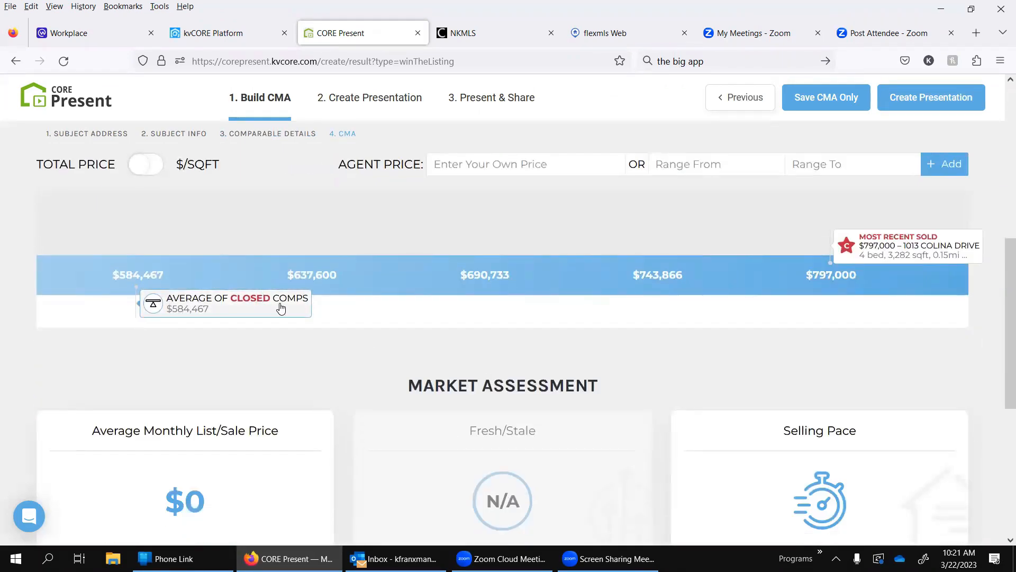
scroll(534, 217, up, 1)
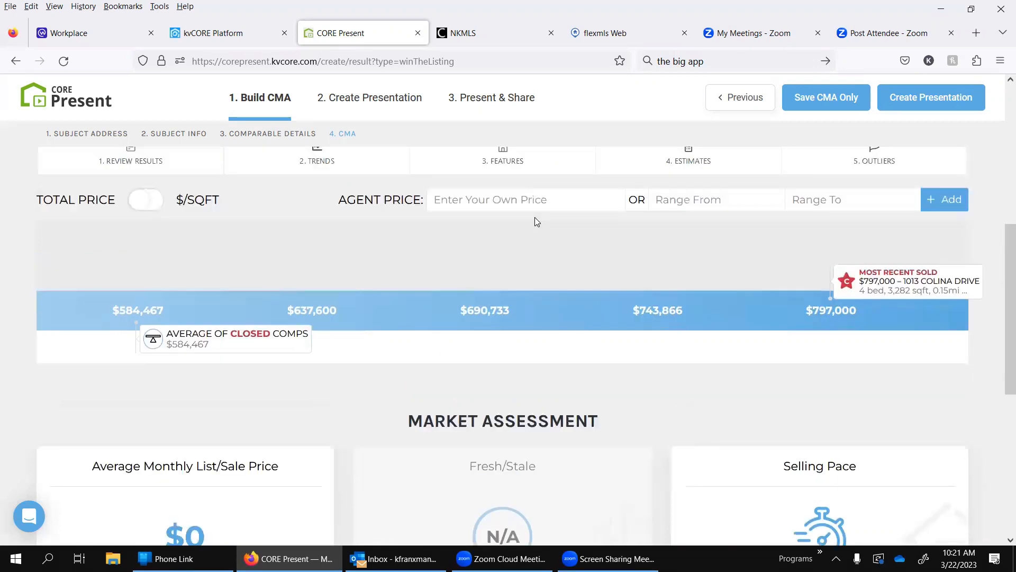
scroll(535, 217, up, 2)
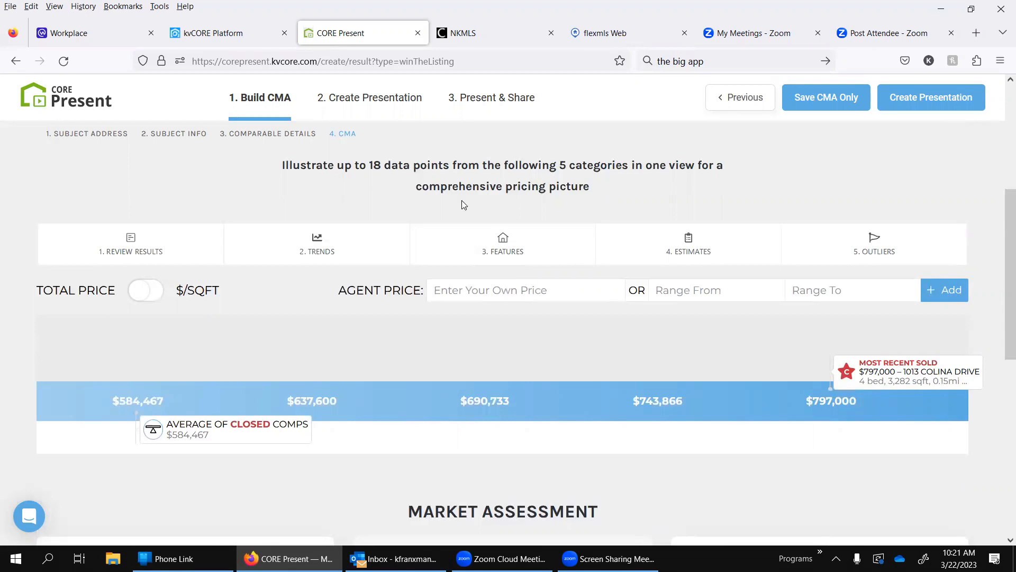
Step: Open the CMA's comparable results for review and look through the list of closed homes
click(143, 251)
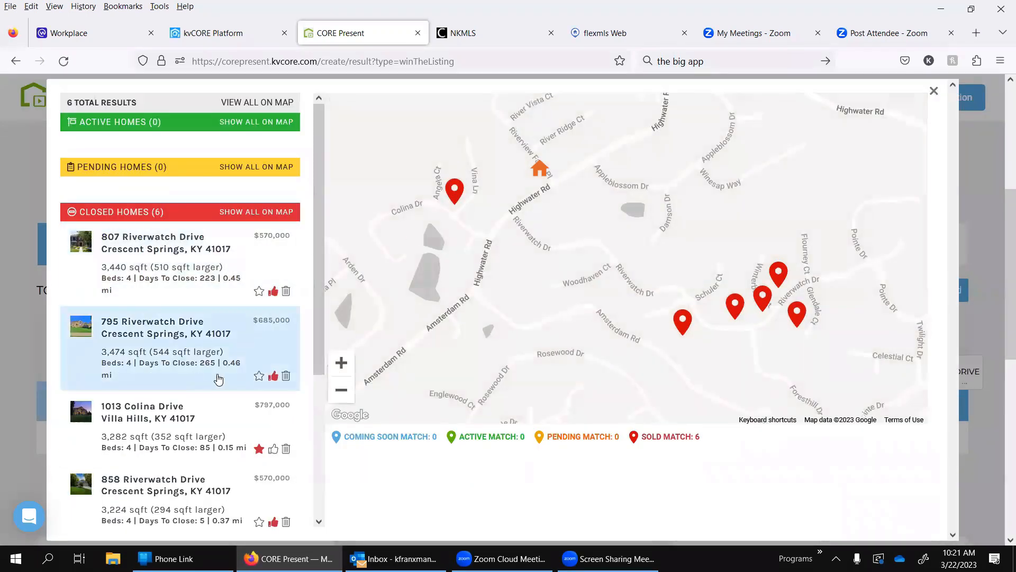
scroll(218, 379, down, 3)
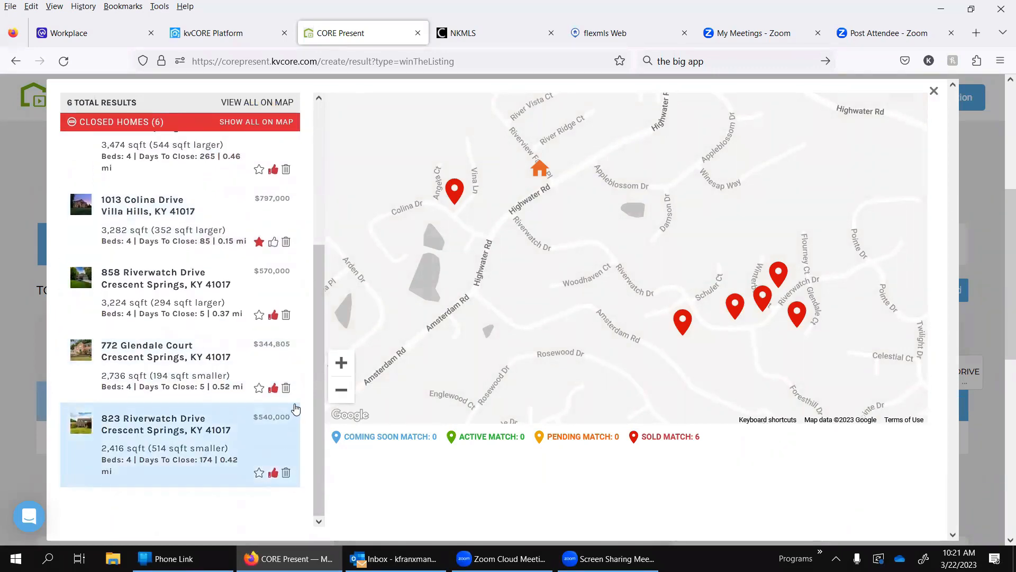
scroll(273, 241, up, 5)
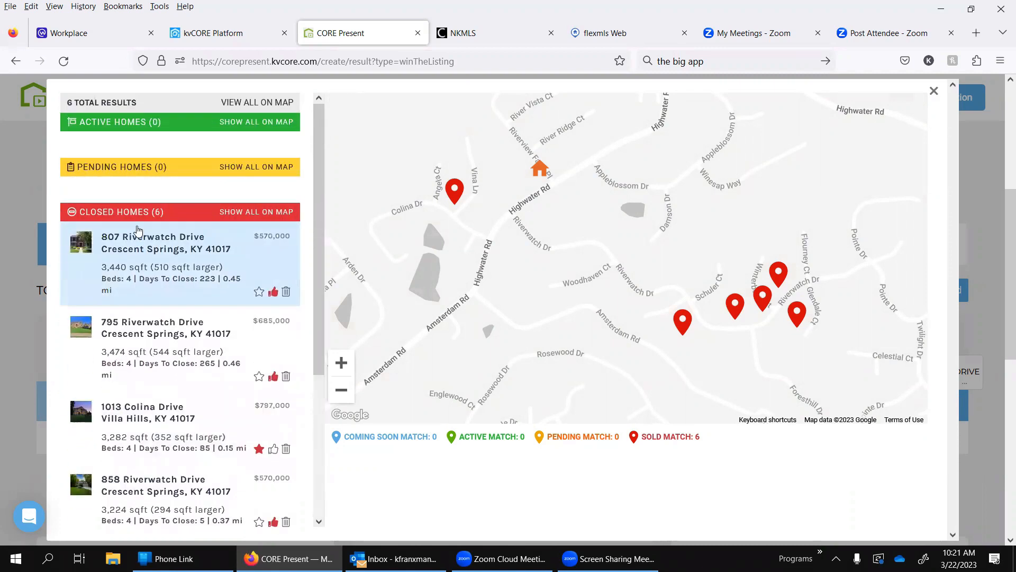
scroll(137, 229, down, 3)
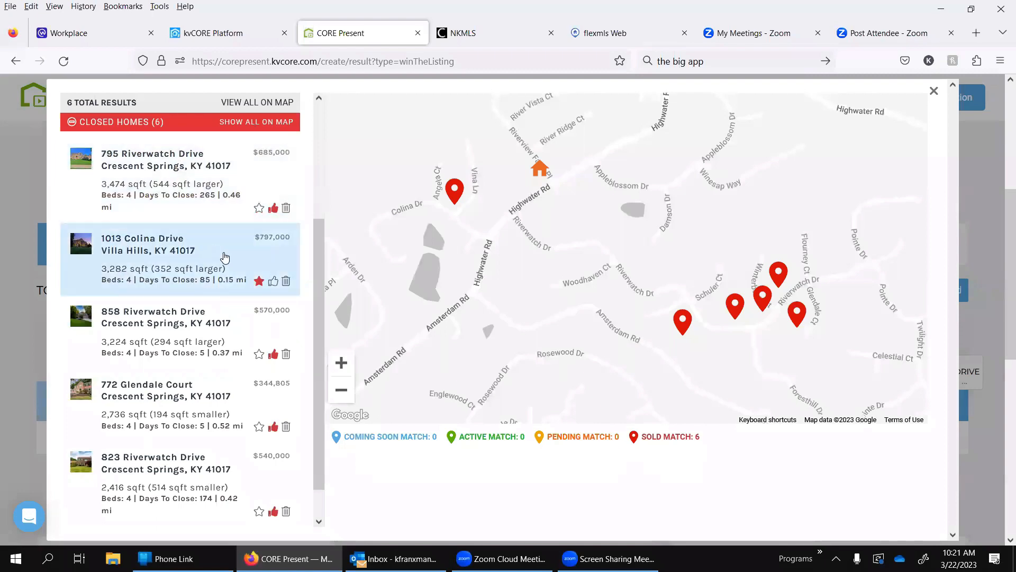
Step: Open the details of the closed comparable in Villa Hills and delete it from the CMA results
click(225, 256)
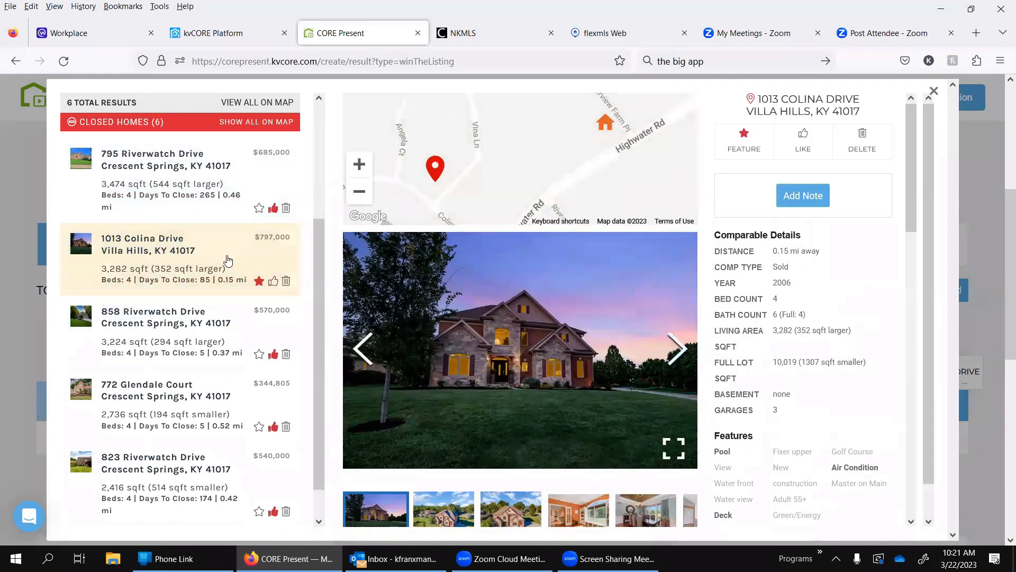
click(259, 281)
click(288, 283)
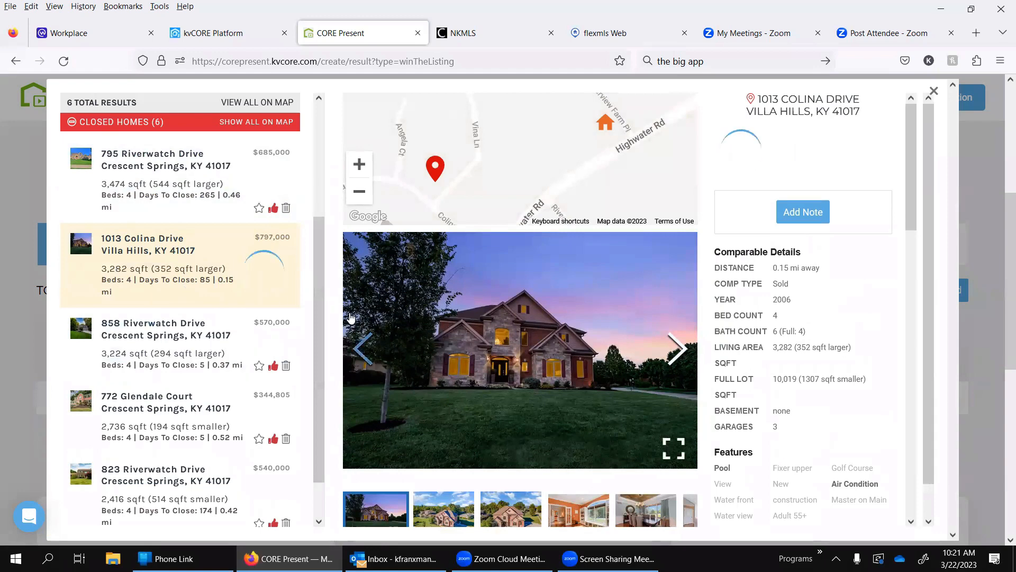
Step: View the details of the $344,805 and $540,000 closed comparables in Crescent Springs
scroll(170, 338, down, 1)
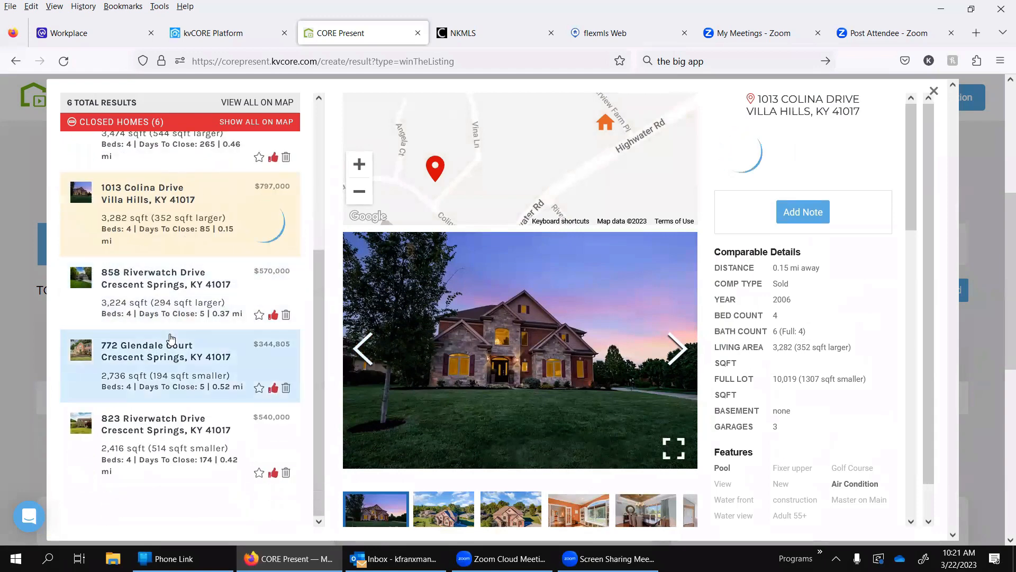
click(214, 350)
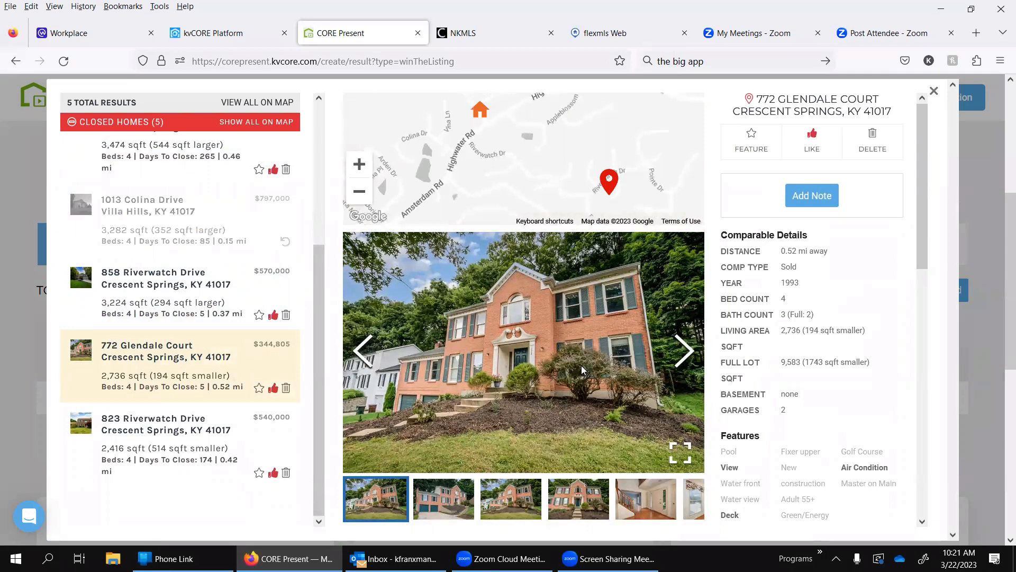
click(172, 442)
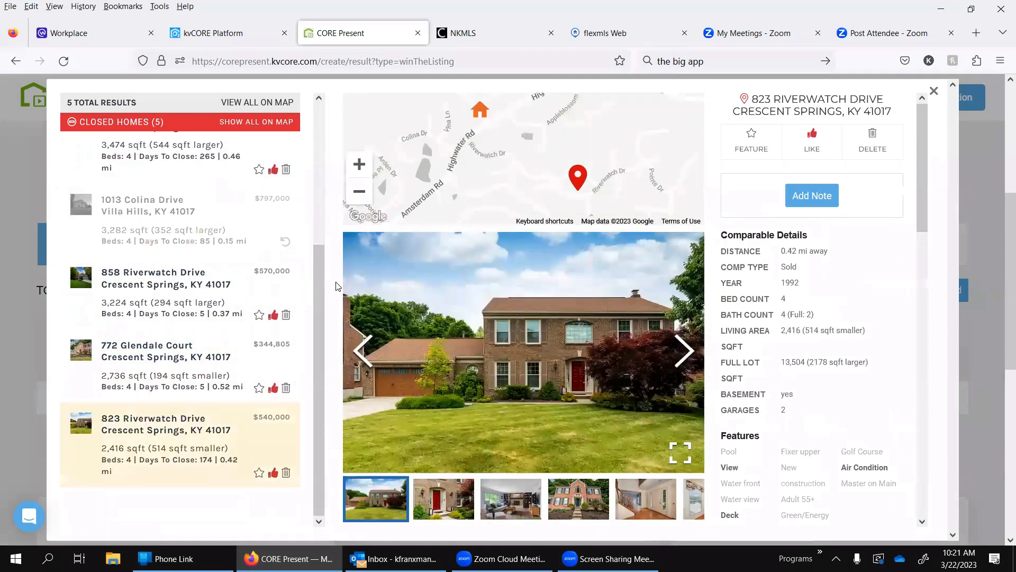
scroll(195, 290, up, 4)
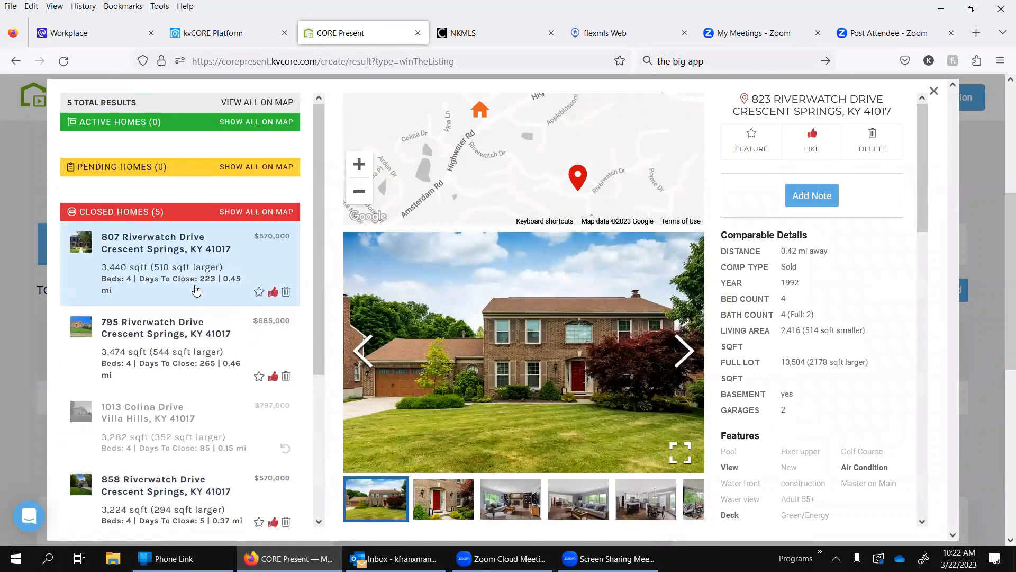
Step: Browse the photos of the $540,000 closed comparable in Crescent Springs
scroll(195, 290, down, 4)
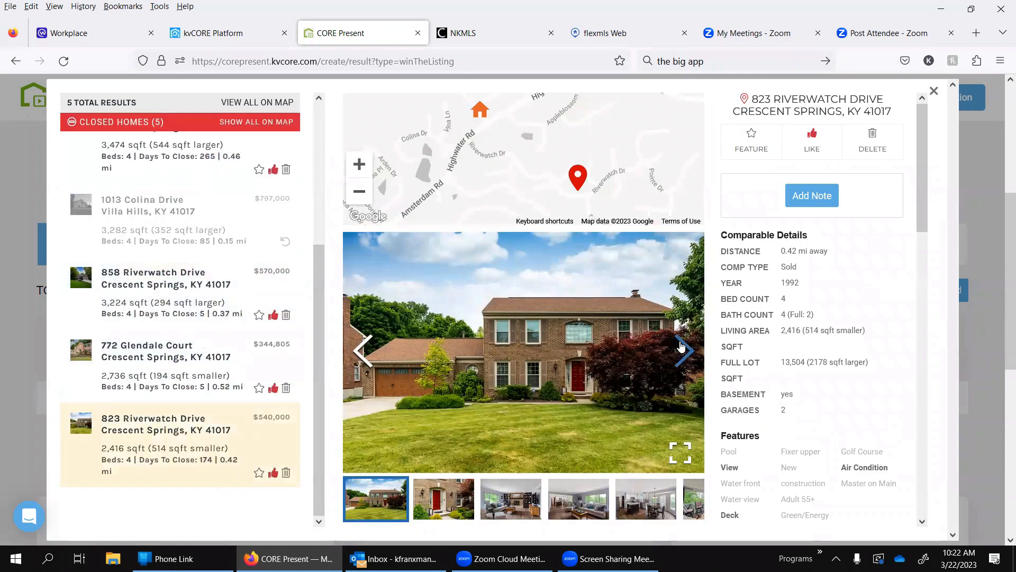
click(683, 349)
click(683, 350)
click(683, 350)
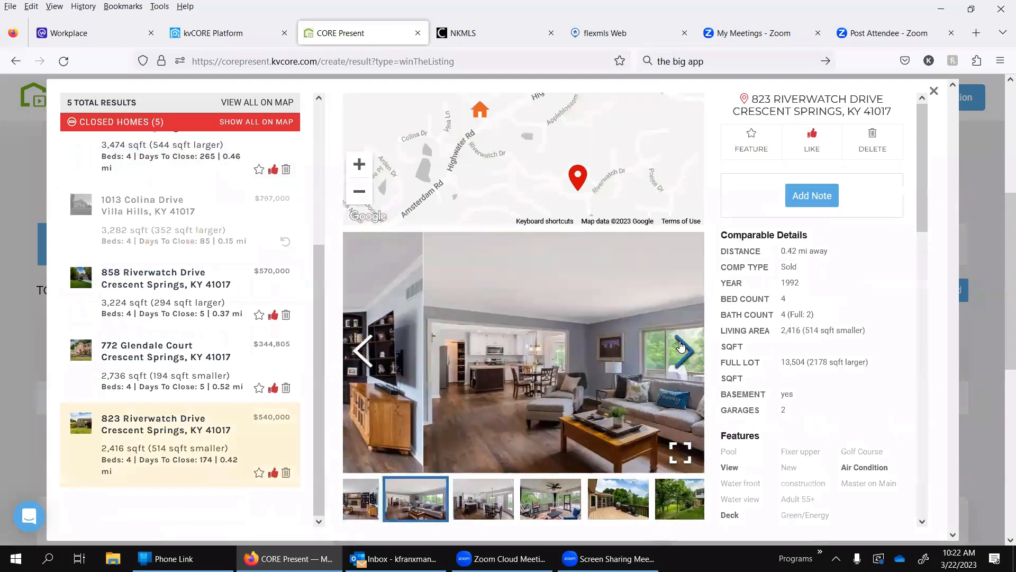
click(683, 349)
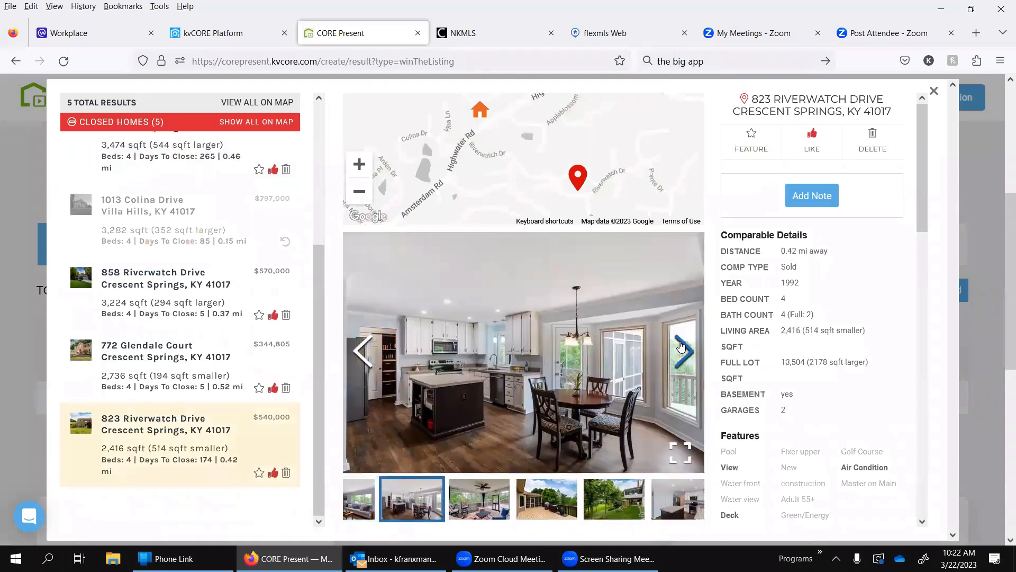
click(683, 350)
scroll(180, 259, up, 4)
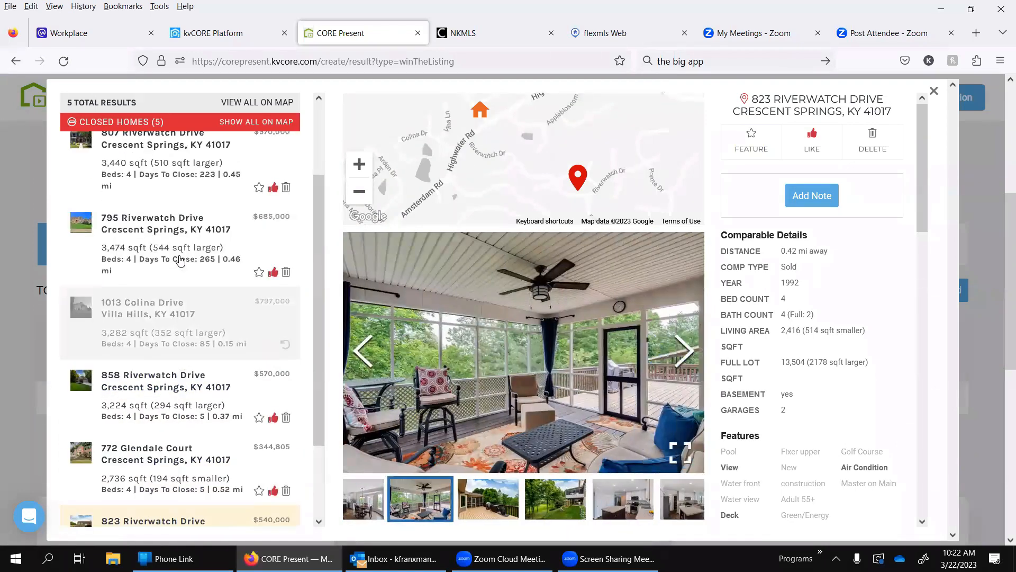
Step: Reopen the details of the $344,805 closed comparable in Crescent Springs
scroll(180, 260, down, 5)
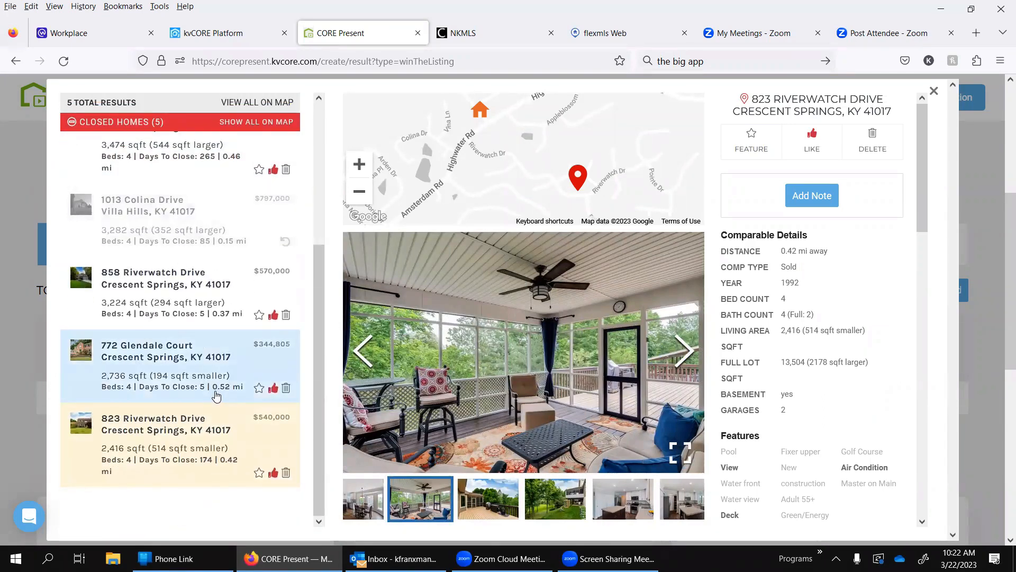
click(164, 374)
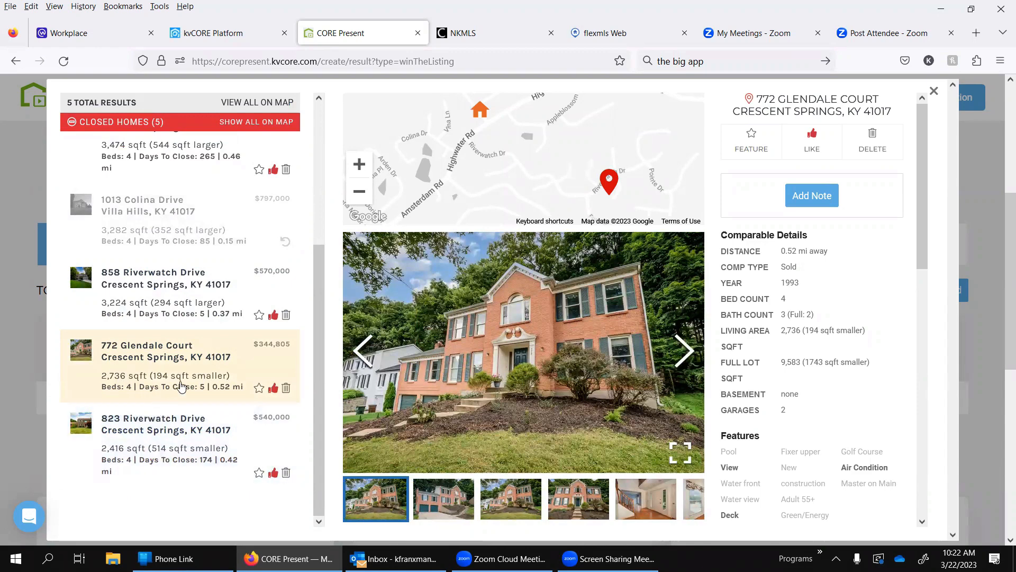
scroll(162, 318, up, 1)
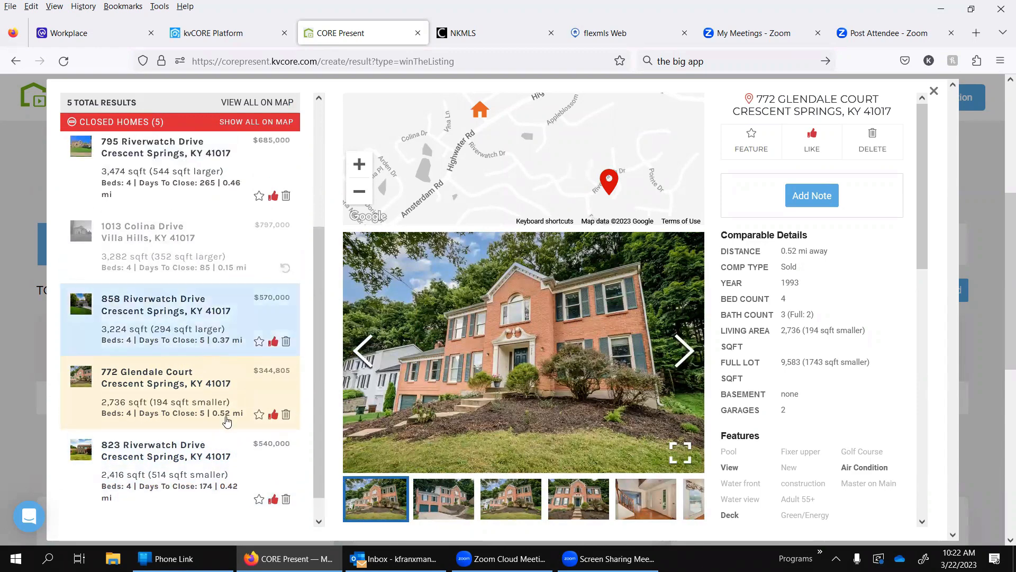
Step: Open the 3,440 sqft closed comparable in Crescent Springs and read its features, listing information and description
scroll(169, 218, up, 5)
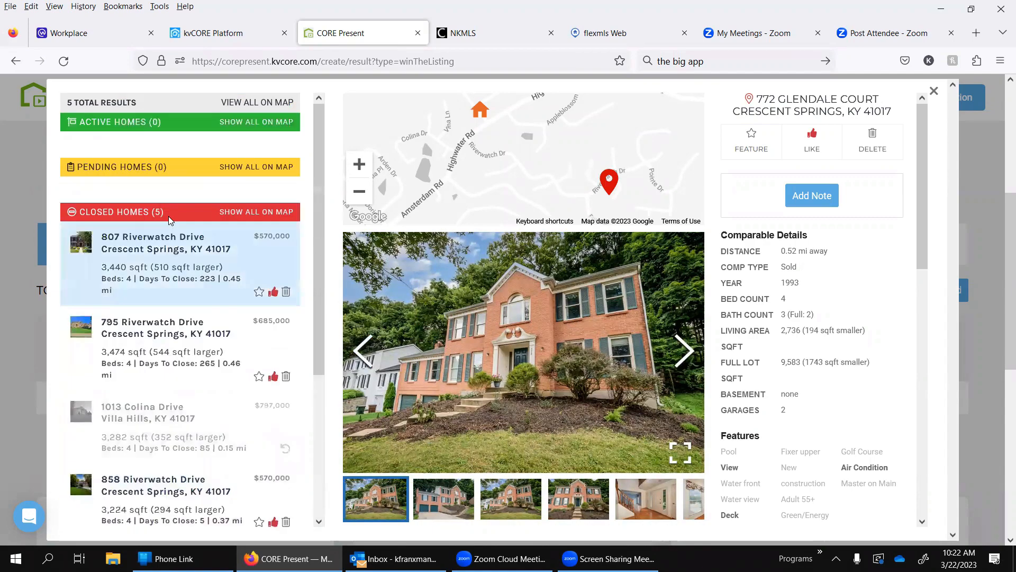
click(193, 236)
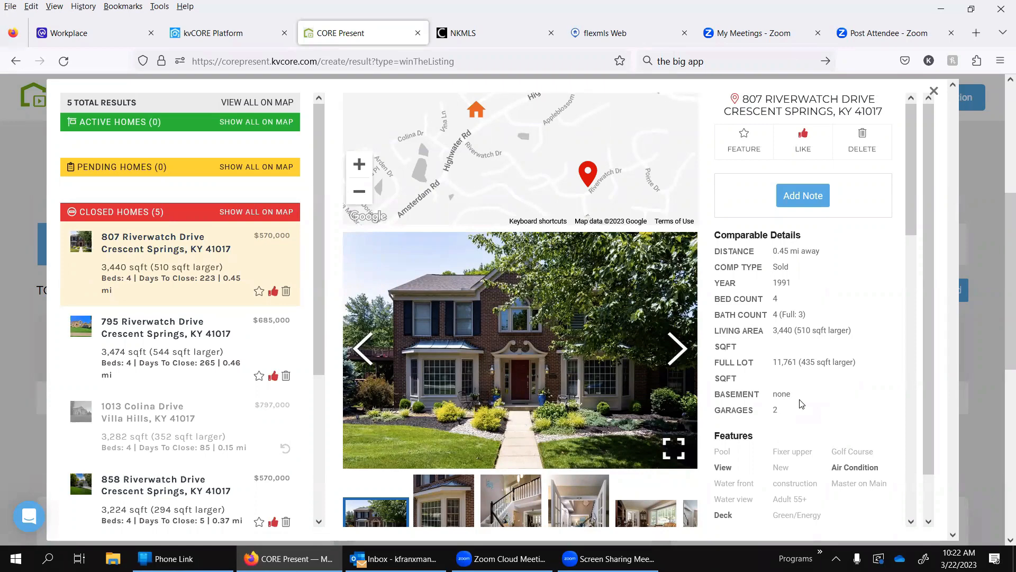
scroll(801, 403, down, 3)
scroll(801, 403, down, 3)
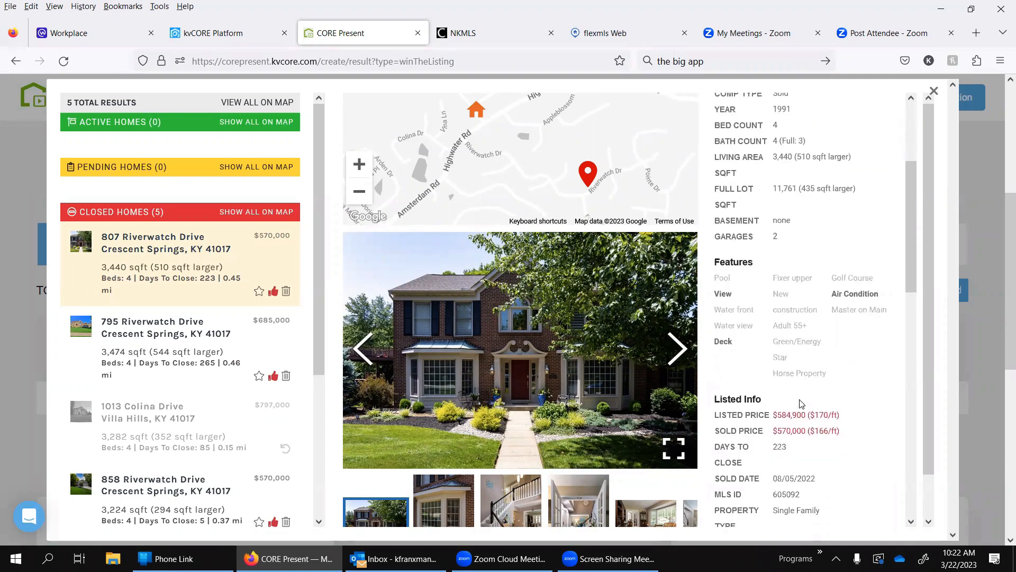
scroll(801, 403, down, 2)
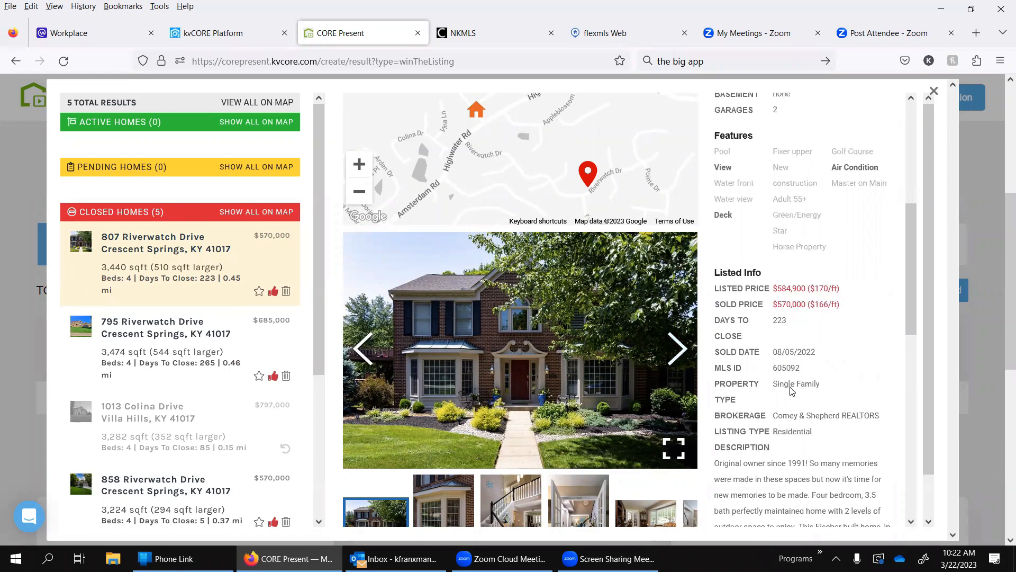
scroll(789, 394, down, 3)
scroll(787, 408, down, 4)
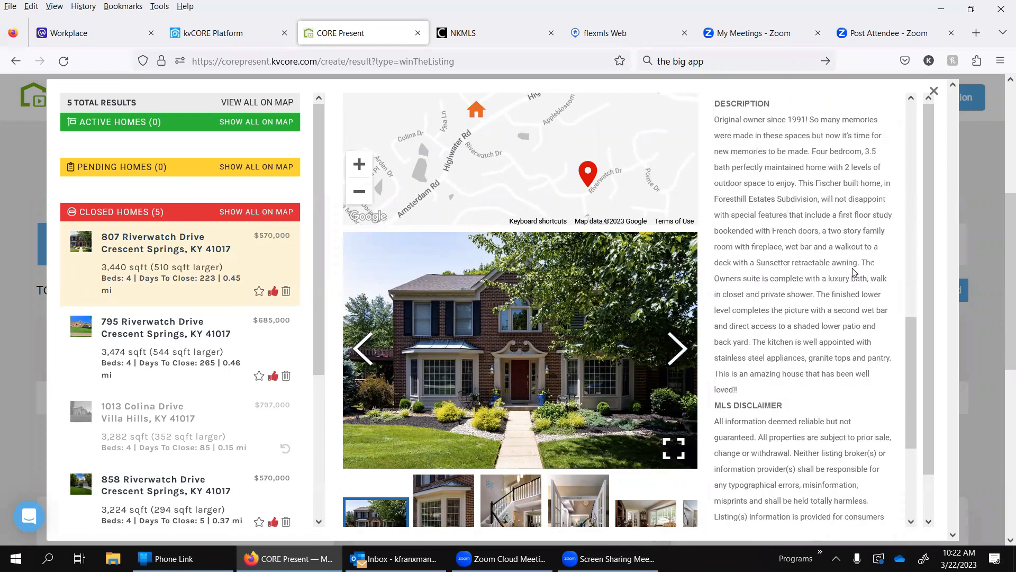
scroll(854, 272, up, 10)
scroll(855, 272, up, 3)
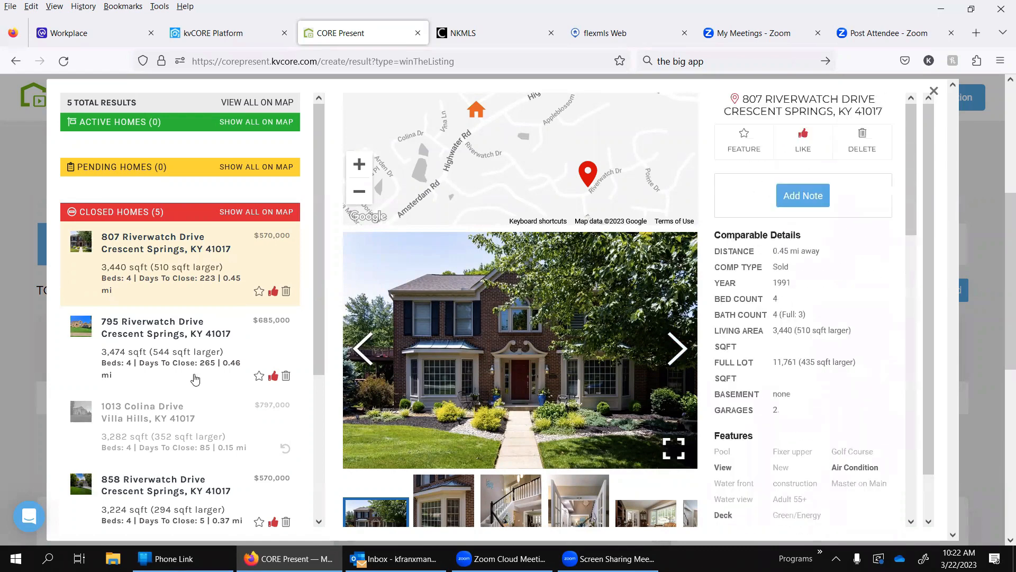
Step: Add and save the note "Completely Updated!" on the 3,440 sqft closed comparable
click(797, 207)
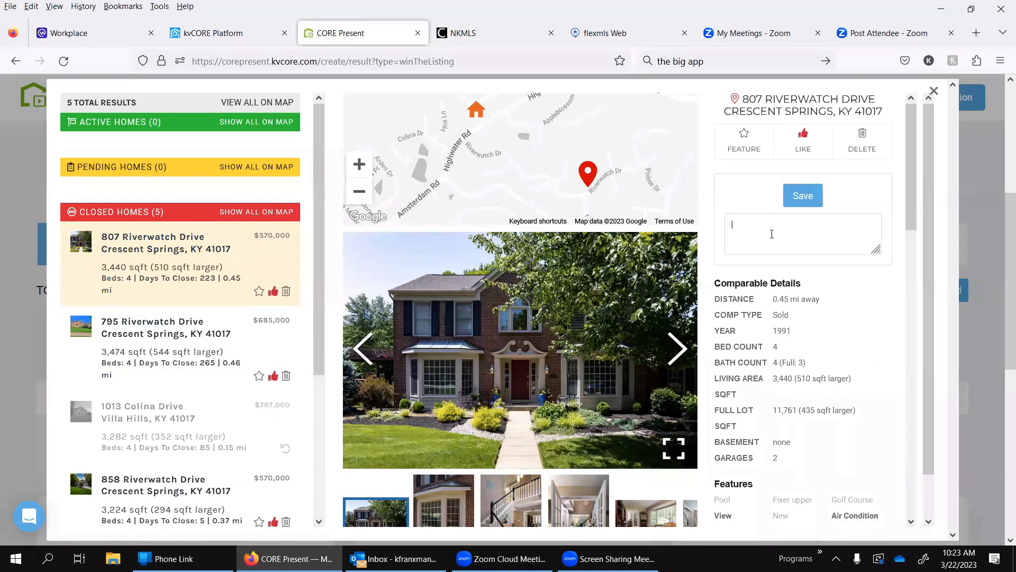
text(Completely Updated!)
click(801, 204)
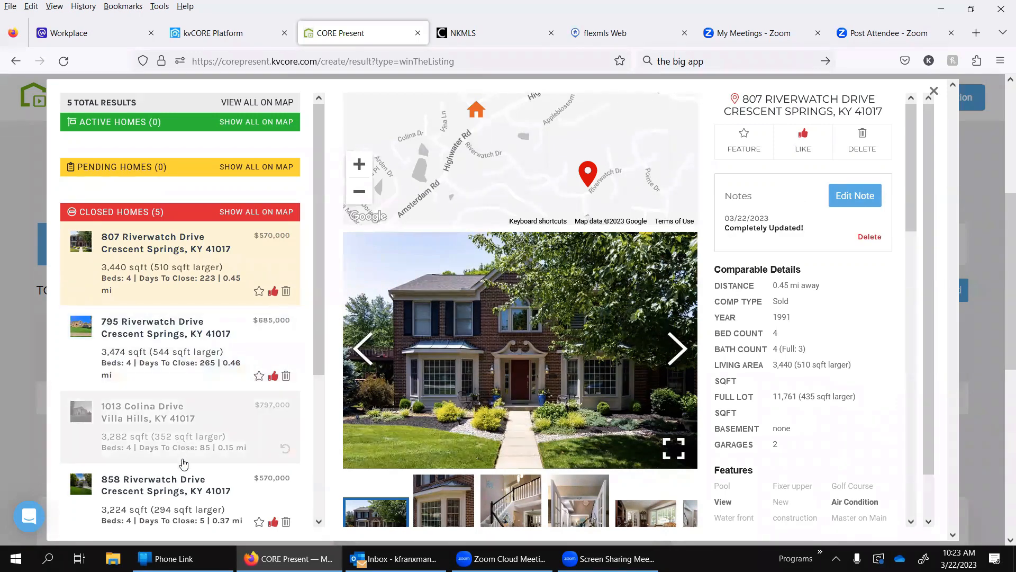
Step: View the details of the 3,224 sqft closed comparable in Crescent Springs
click(179, 483)
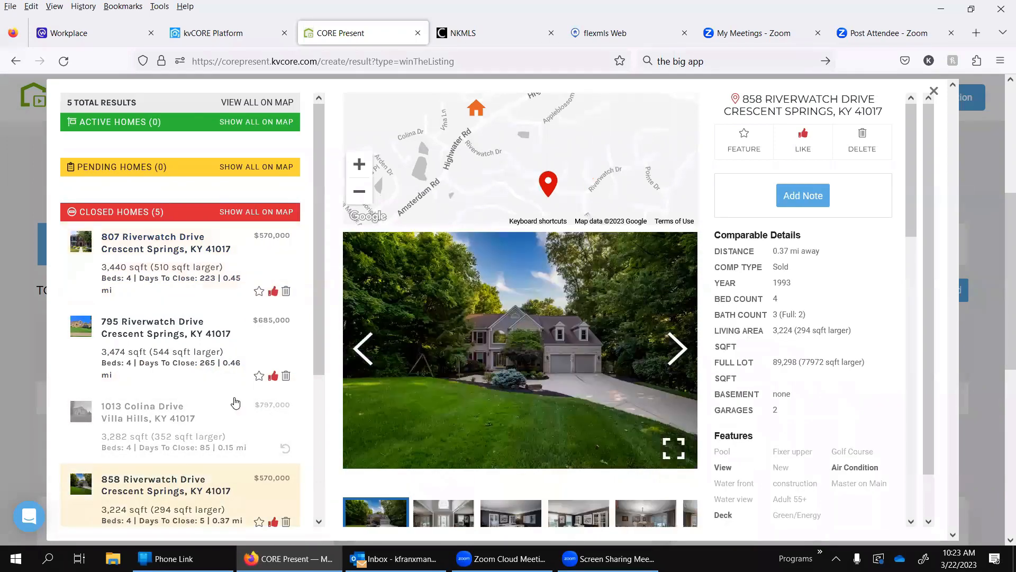
scroll(257, 439, down, 1)
scroll(257, 440, down, 2)
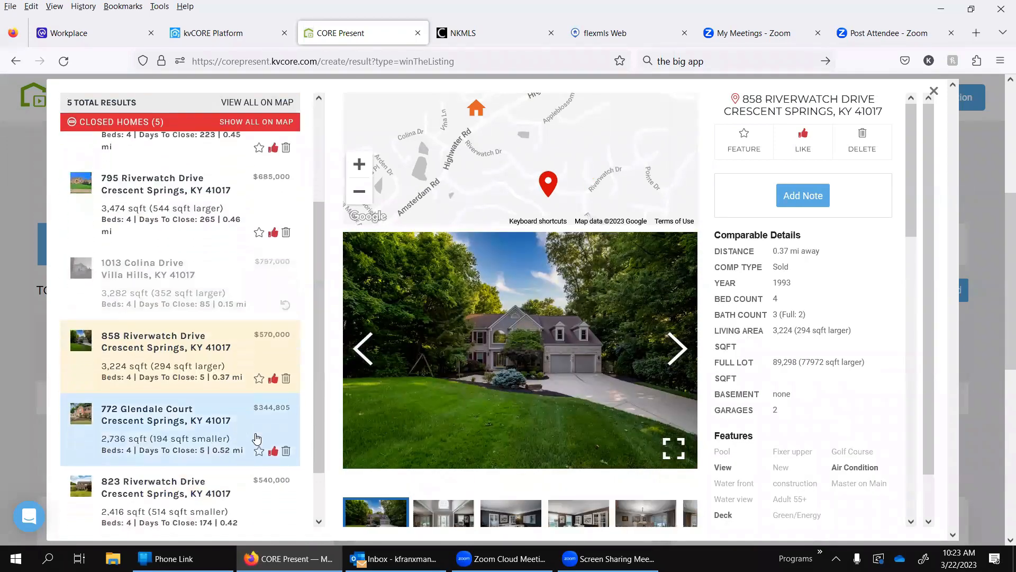
Step: Save the note "Different subdivision but very good comp" on the $344,805 closed comparable and close the comparable results review
click(256, 440)
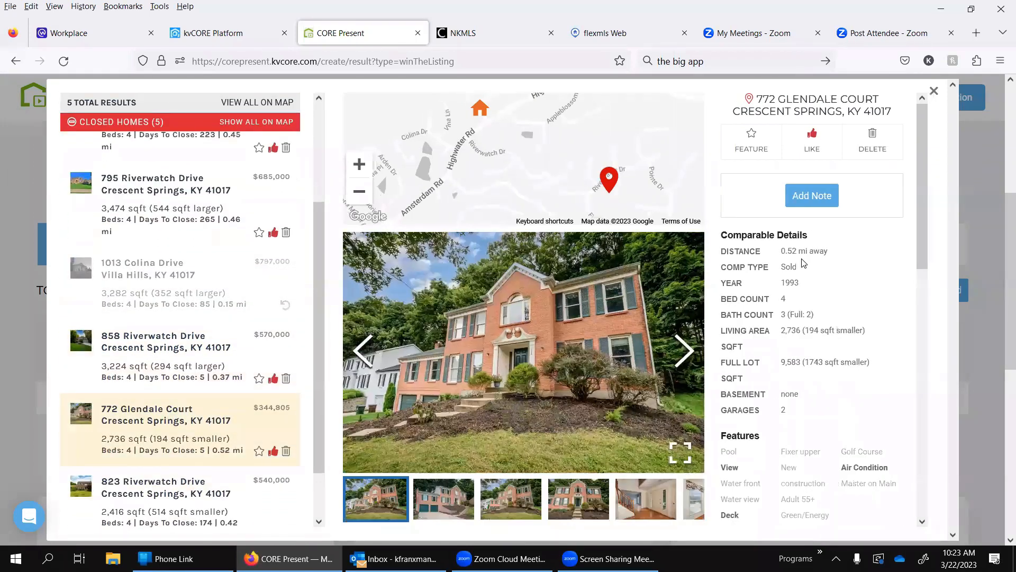
click(810, 201)
text(Different)
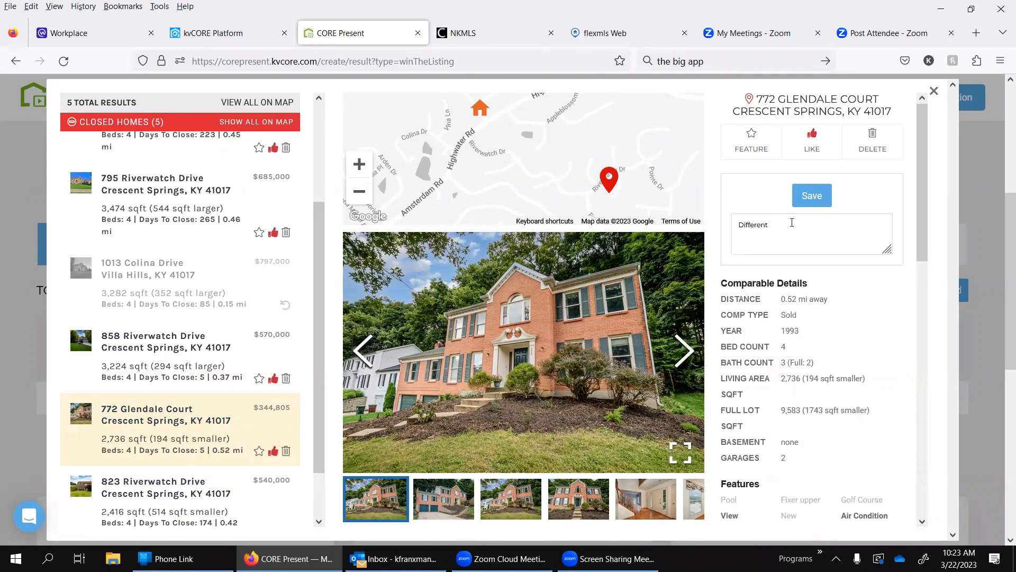
text( sub)
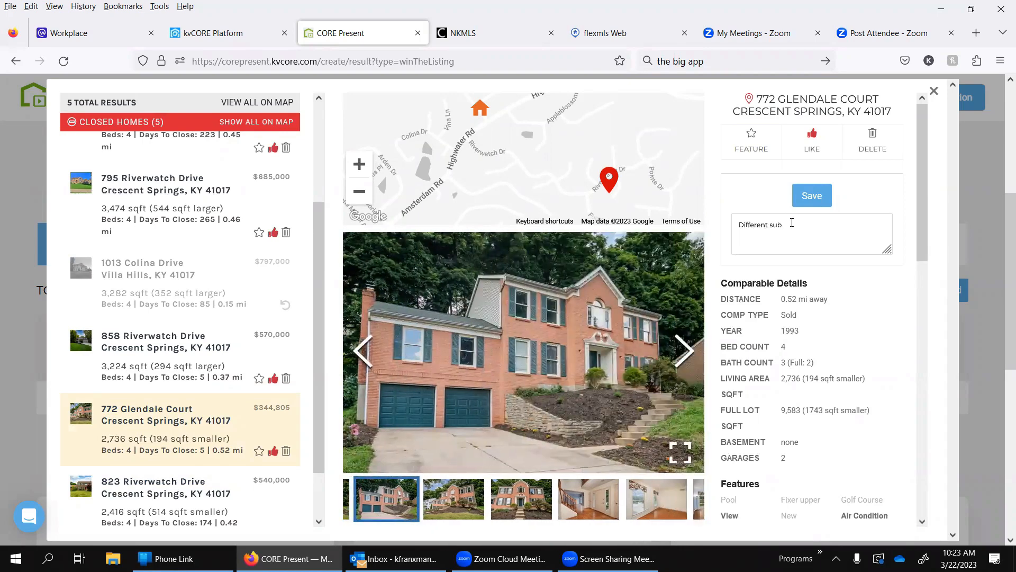
text(division b)
text(ry good comp)
right_click(792, 224)
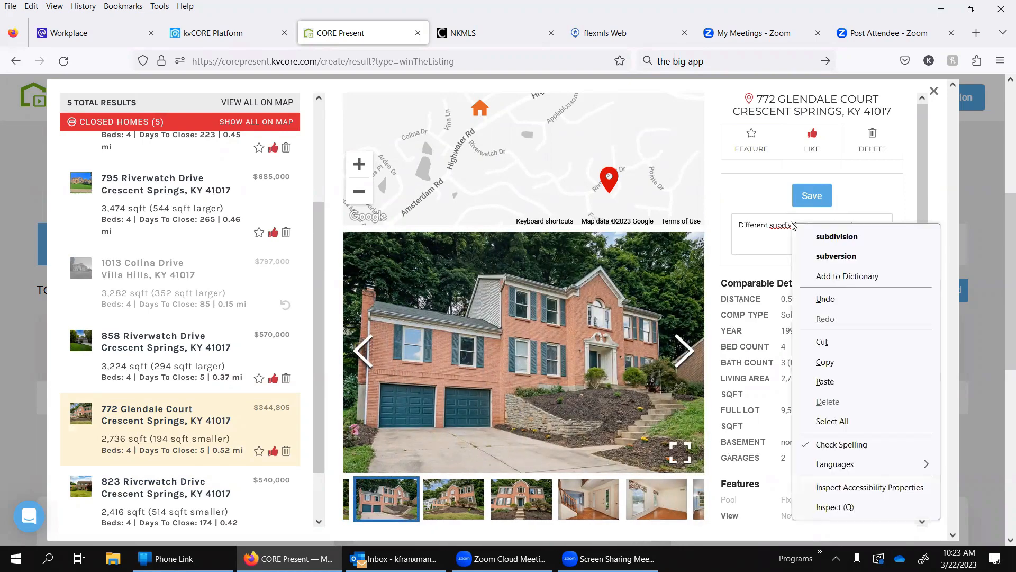
click(916, 234)
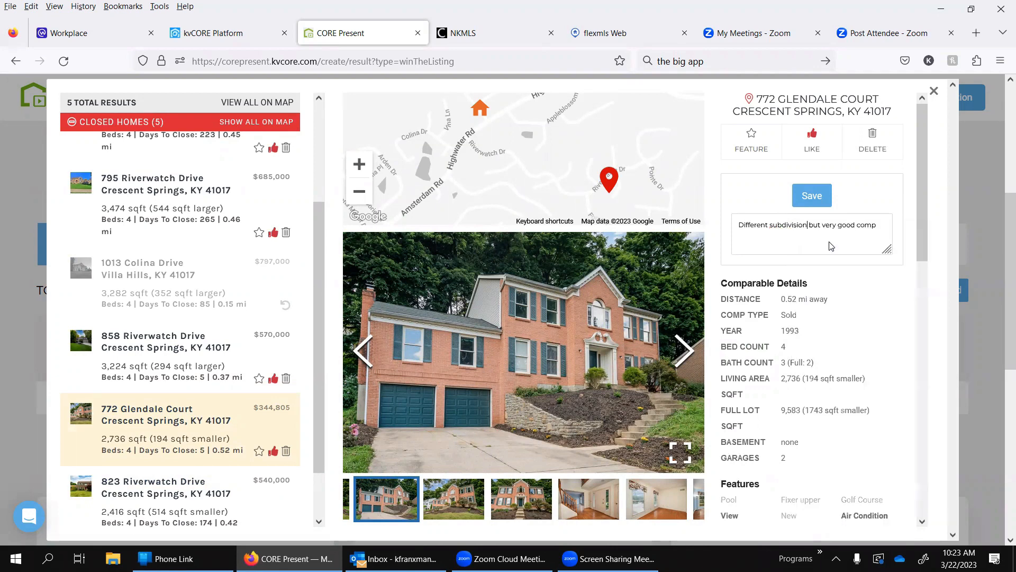
click(817, 198)
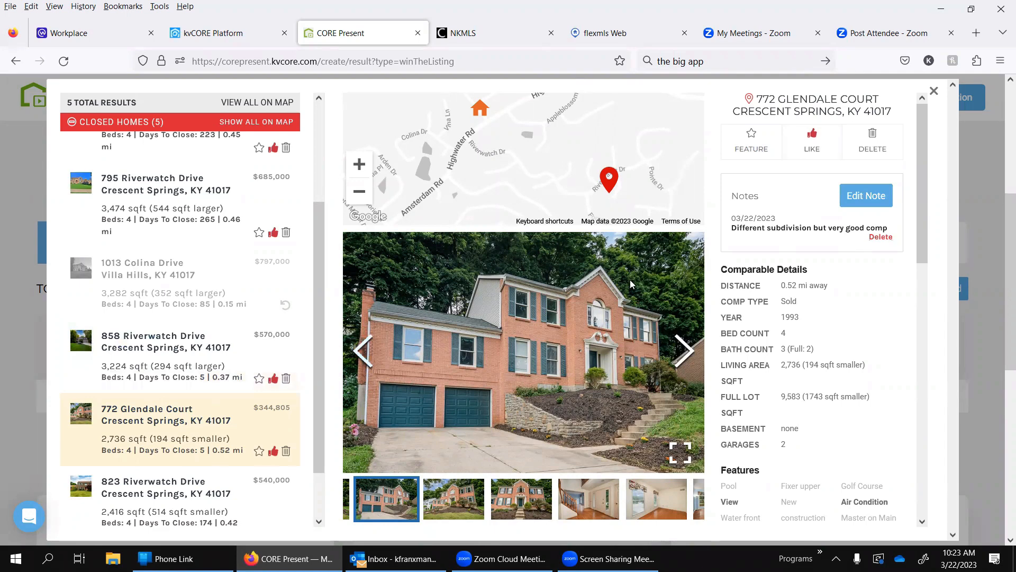
scroll(630, 282, down, 4)
scroll(630, 281, up, 3)
click(934, 92)
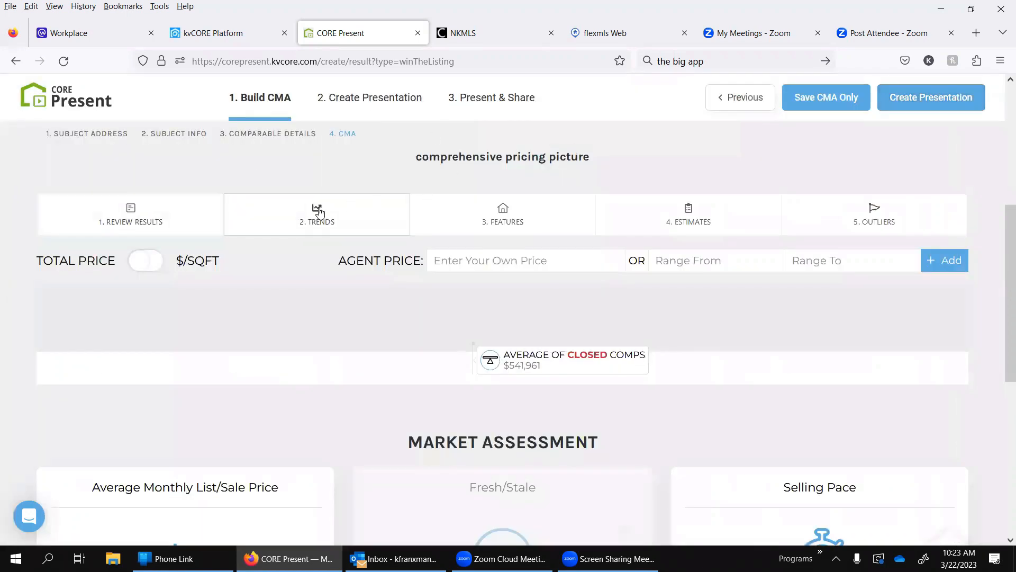
Step: View the CMA's Trends options for the pricing scale and the Features comparison for closed homes
click(283, 218)
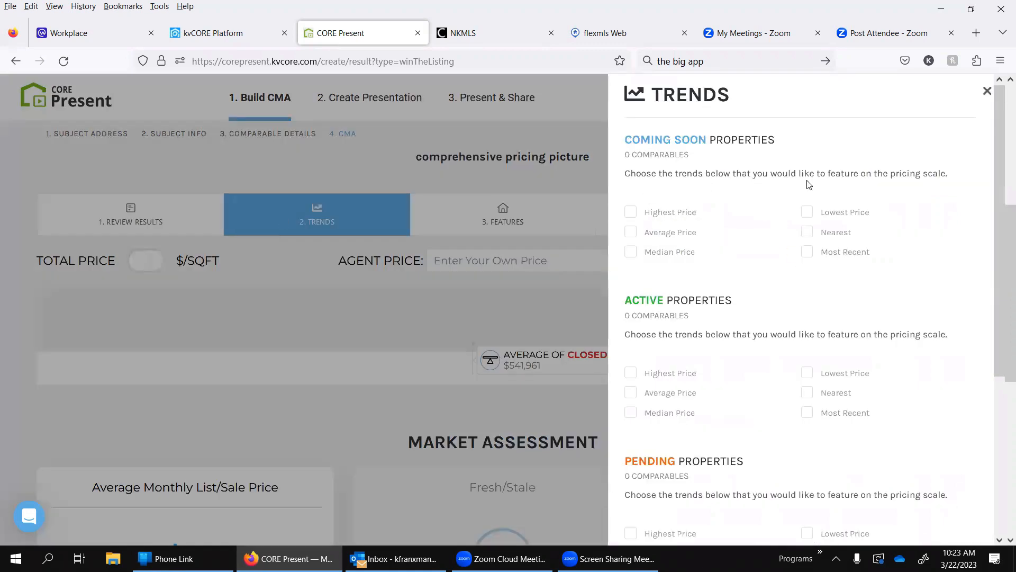
click(988, 90)
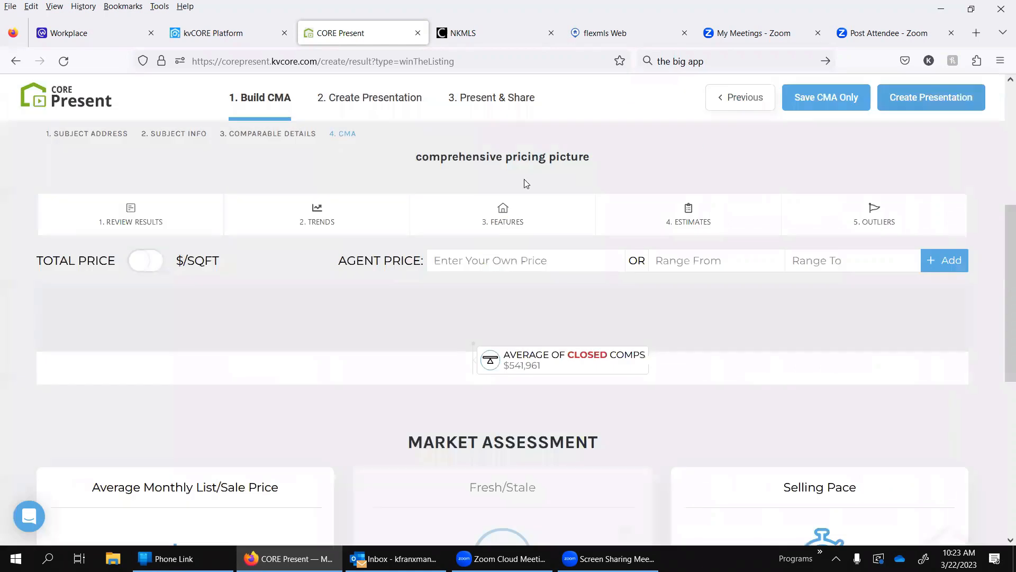
click(537, 215)
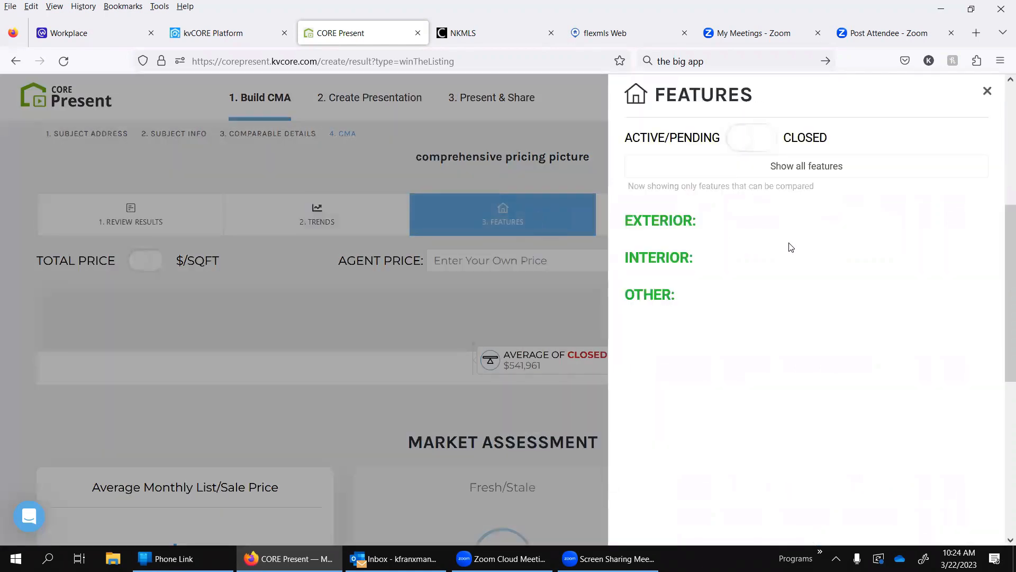
click(746, 141)
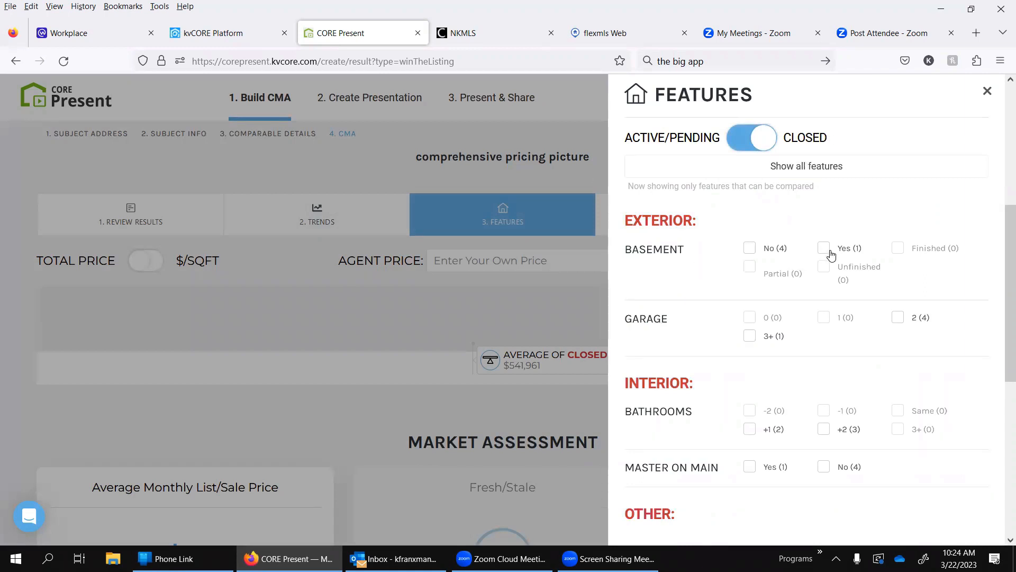
click(984, 96)
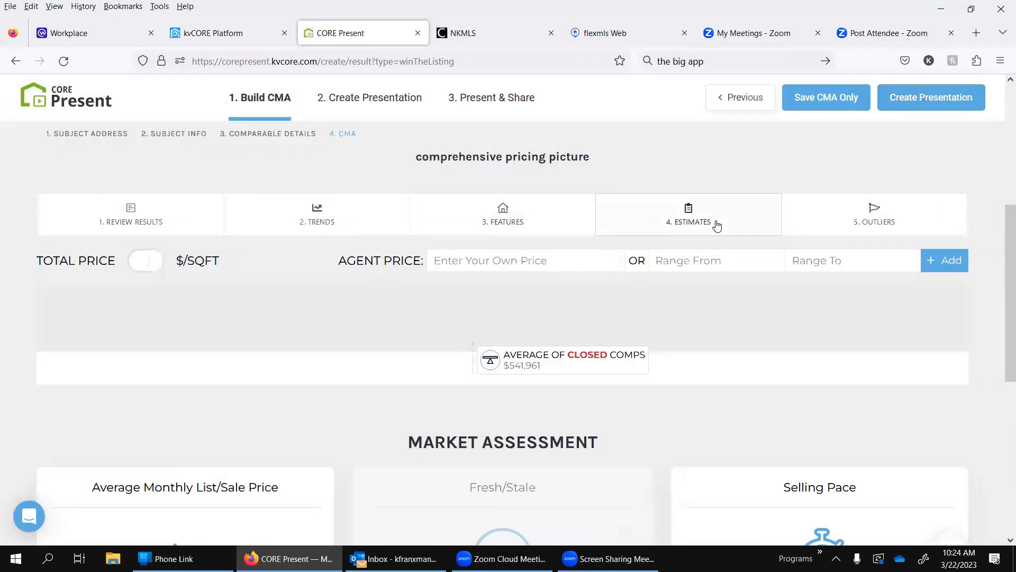
Step: View the CMA's Estimates options and look over the basement, garage and bathroom features of the closed homes again
click(716, 223)
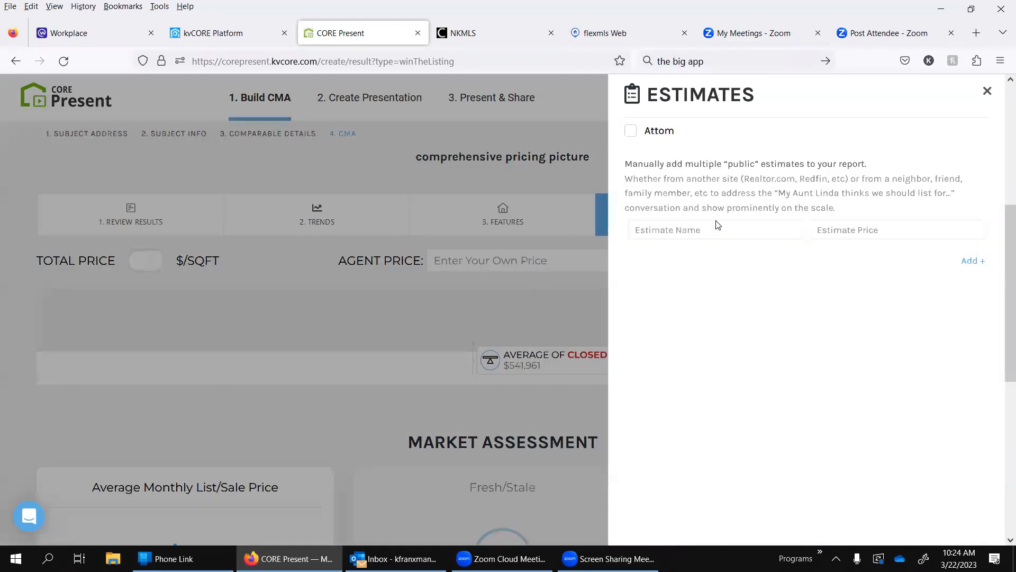
click(986, 91)
click(534, 200)
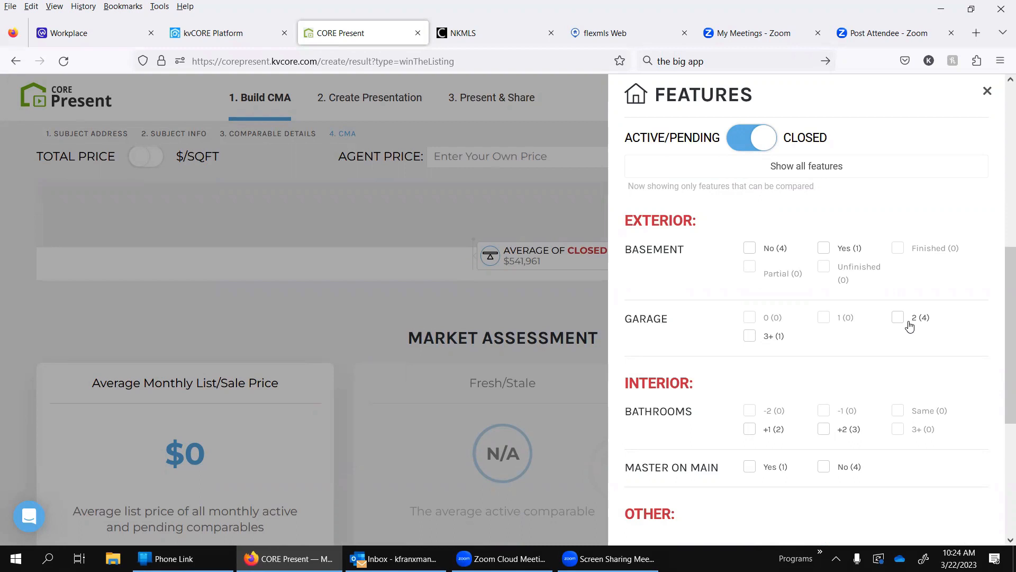
scroll(783, 397, down, 3)
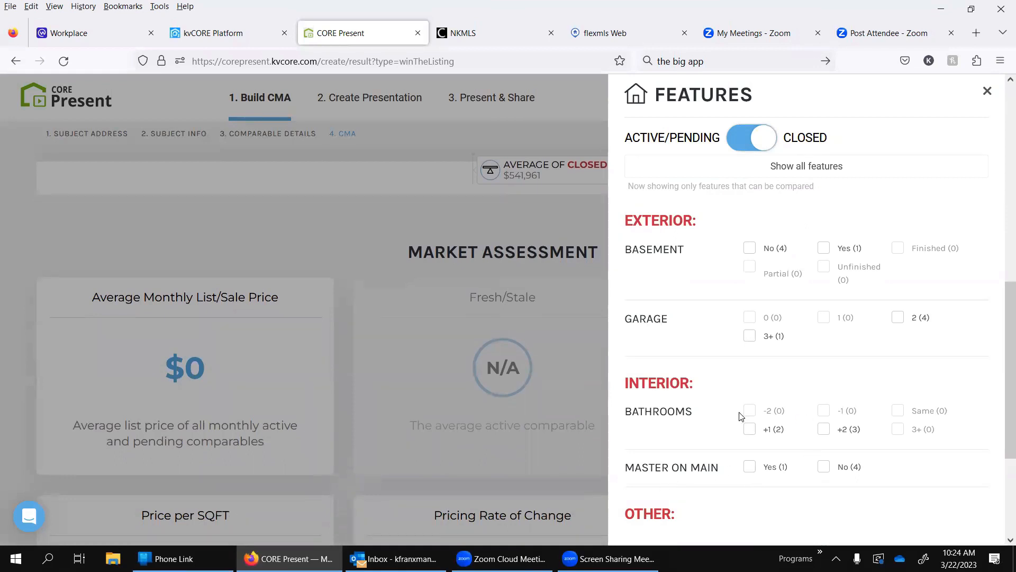
scroll(741, 418, down, 3)
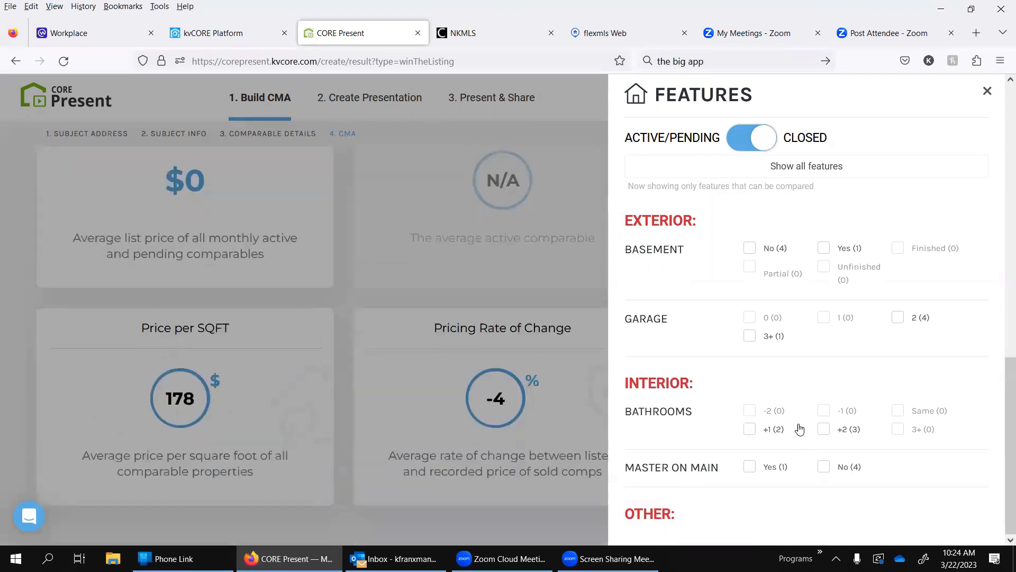
scroll(726, 311, up, 3)
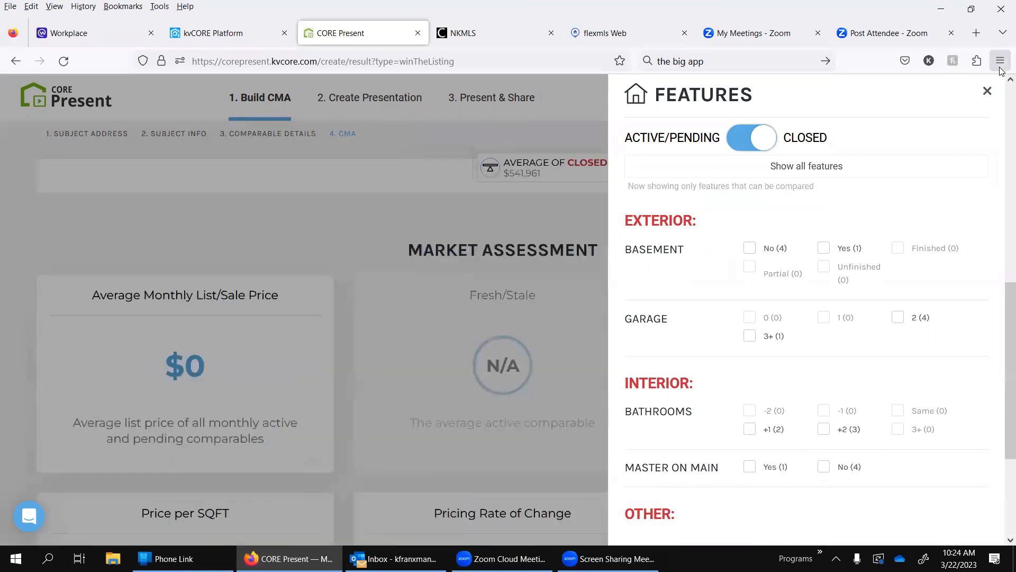
click(987, 93)
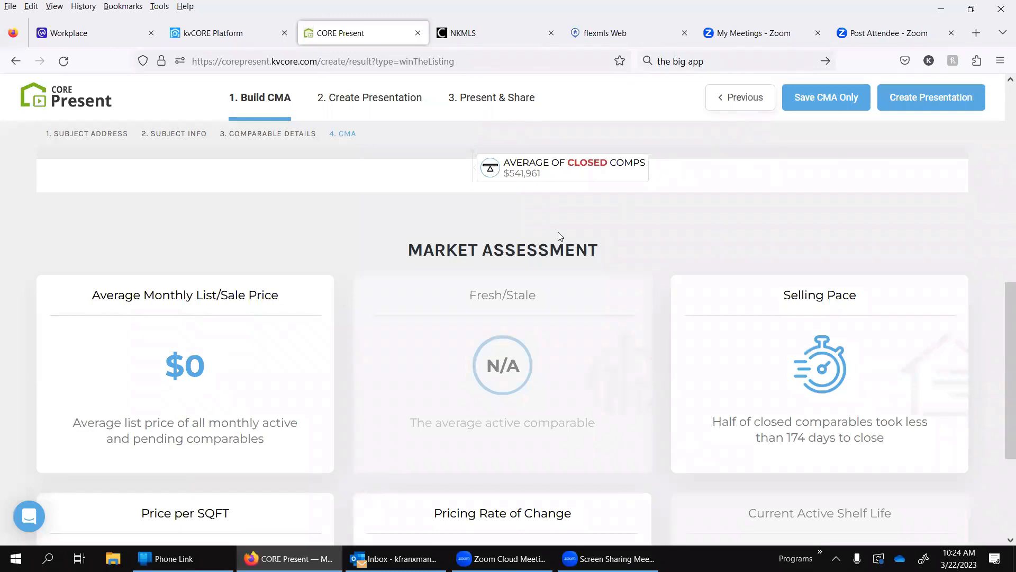
Step: View the CMA's Outliers options for larger and smaller square footage and bedroom counts, and close them
scroll(558, 232, up, 3)
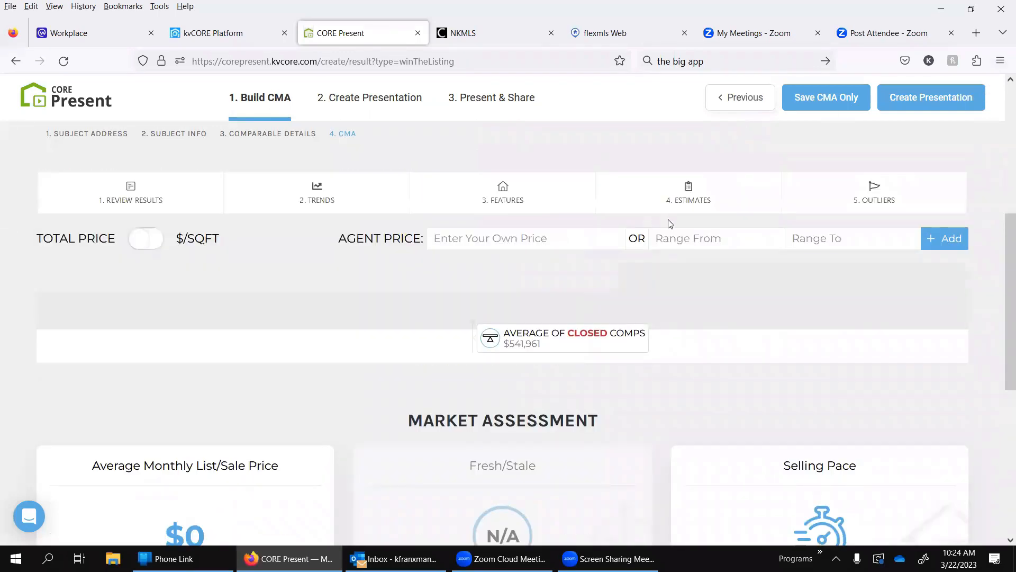
click(901, 203)
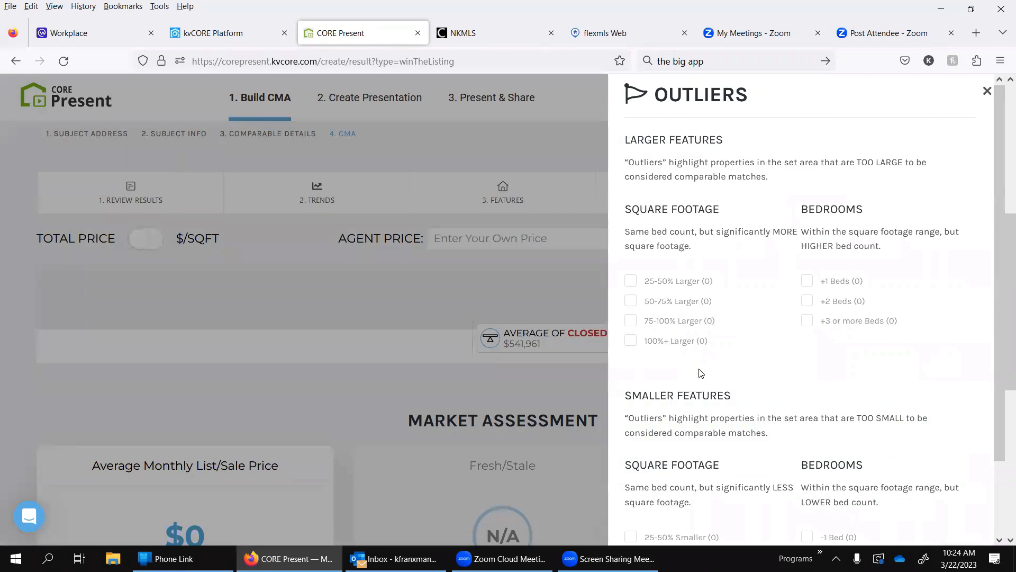
scroll(700, 372, down, 5)
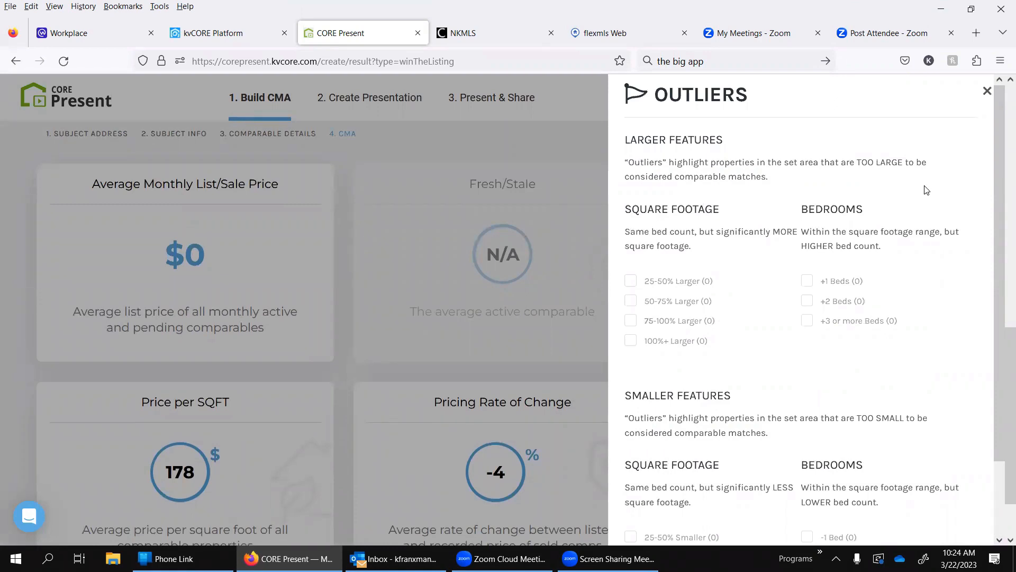
click(987, 91)
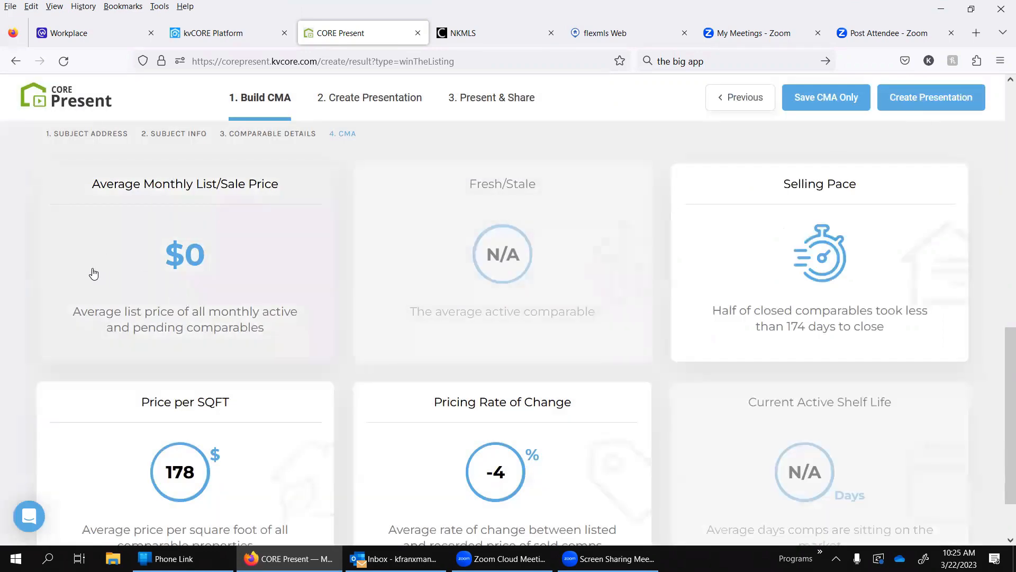
Step: Look over the CMA's Market Assessment cards, the pricing analysis summary and the comparable criteria
scroll(111, 433, down, 2)
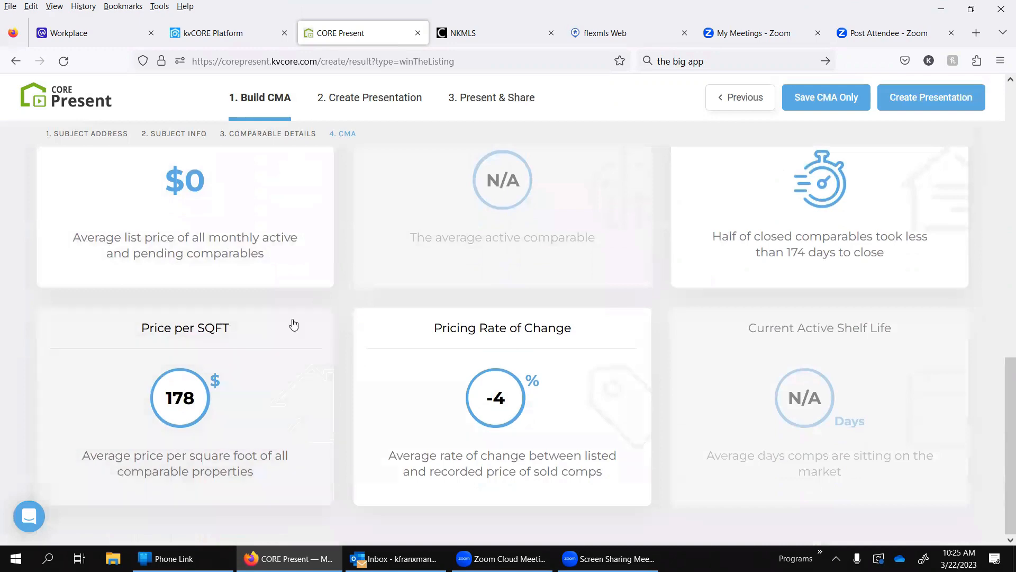
scroll(773, 291, up, 2)
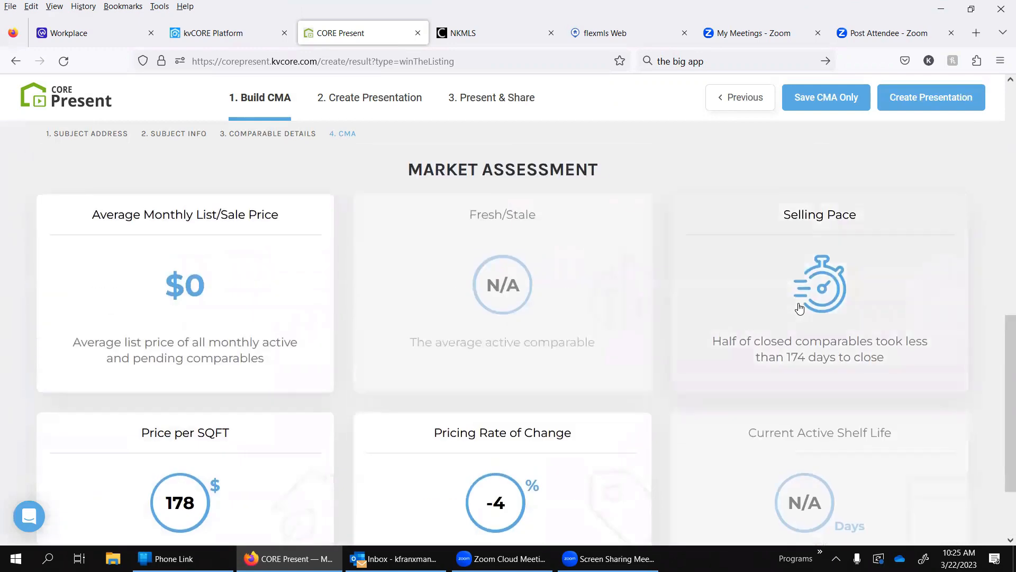
scroll(796, 298, down, 1)
scroll(193, 318, up, 3)
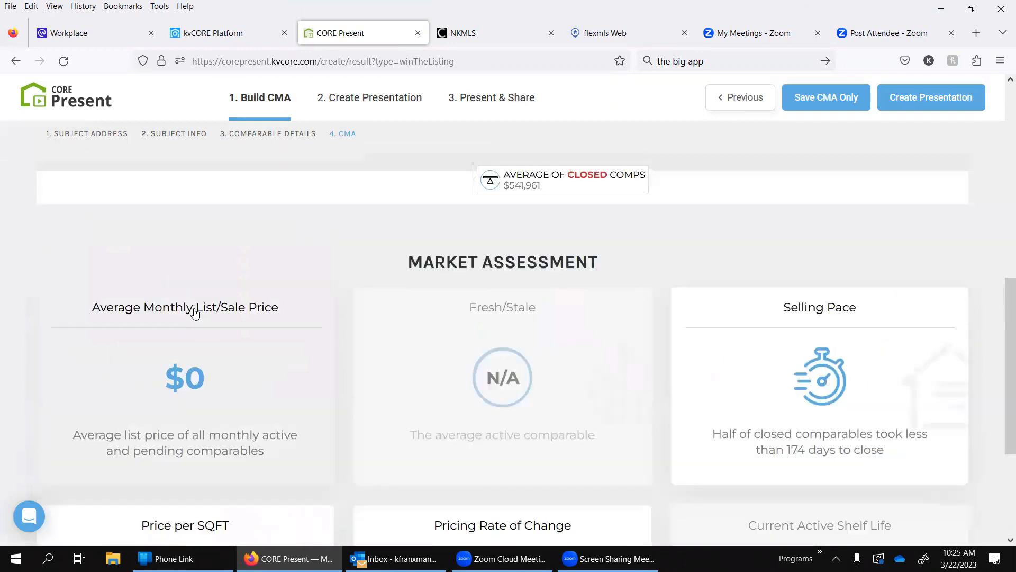
scroll(265, 334, up, 7)
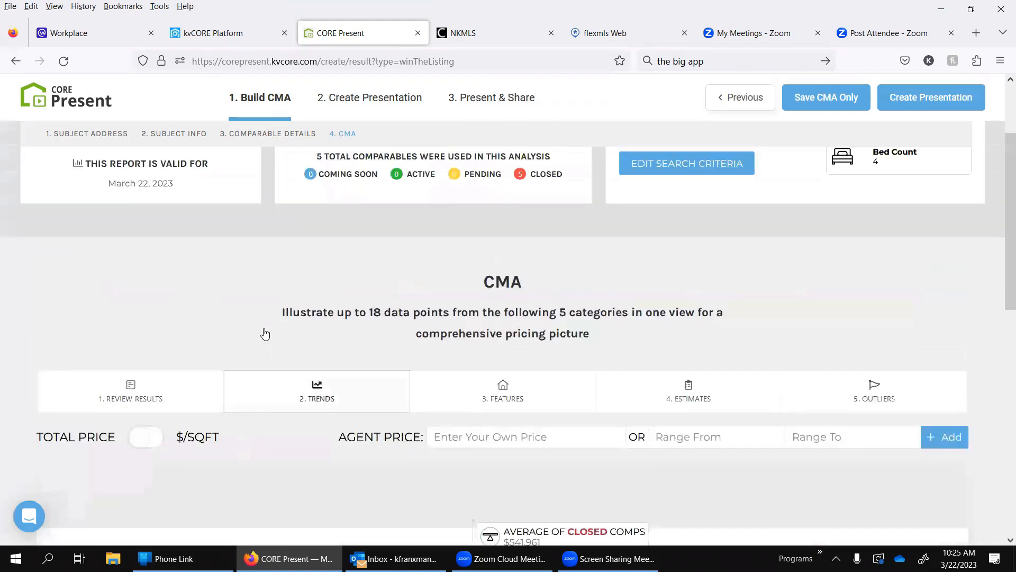
scroll(503, 258, down, 2)
scroll(503, 258, up, 2)
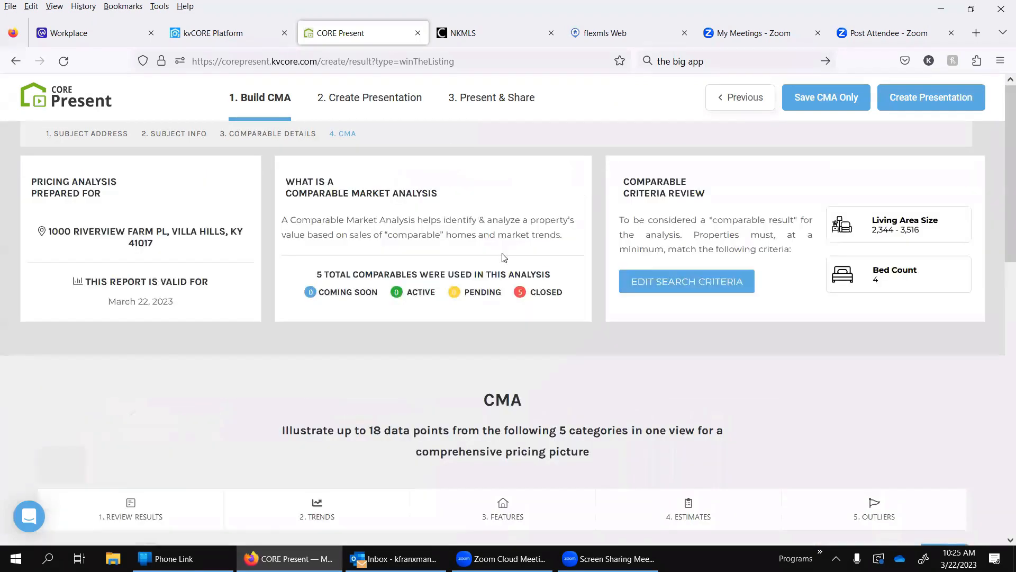
scroll(503, 258, down, 3)
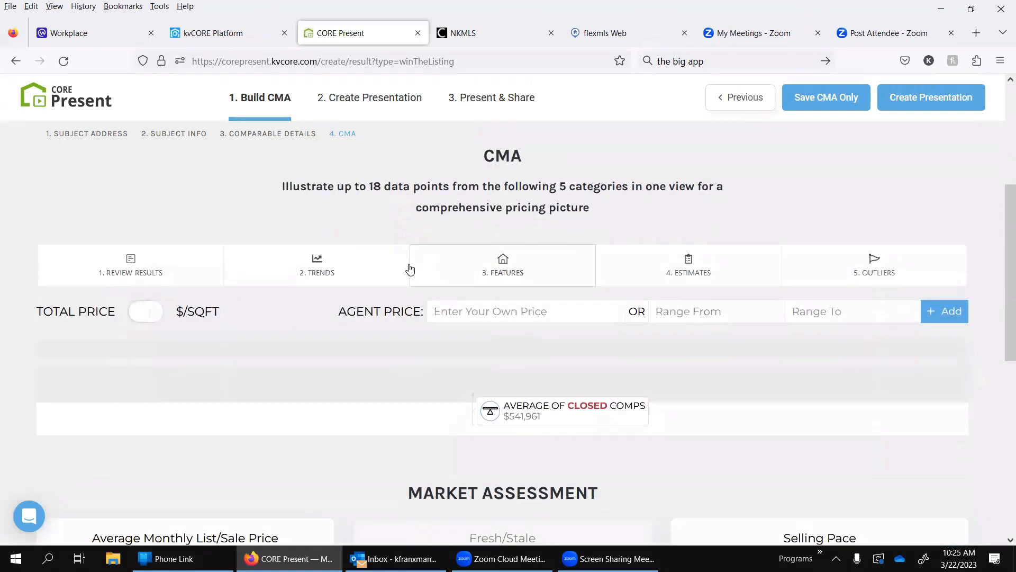
Step: Review the list of closed homes in the CMA's comparable results again and close the review
click(98, 284)
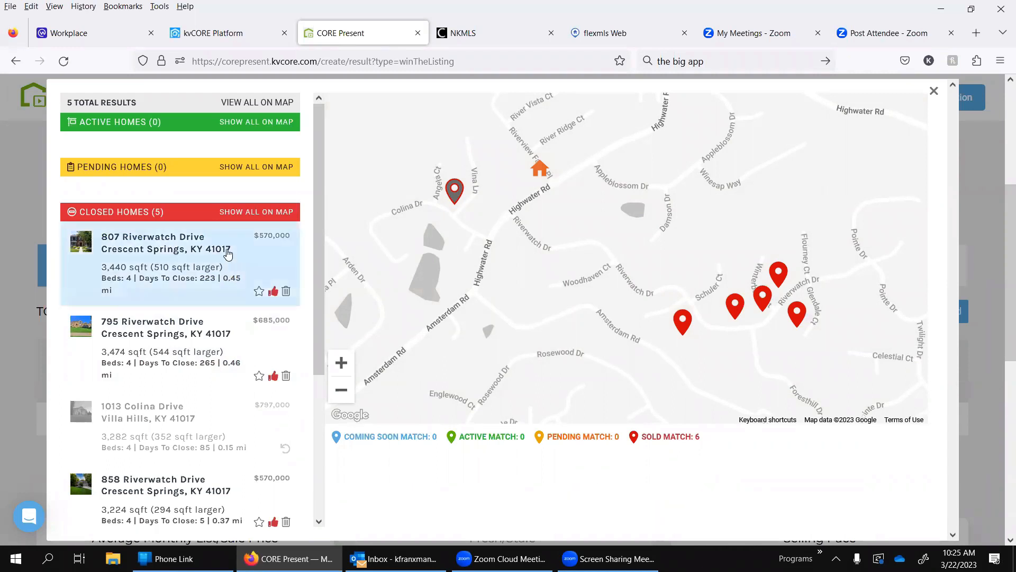
scroll(217, 361, down, 1)
scroll(217, 361, down, 5)
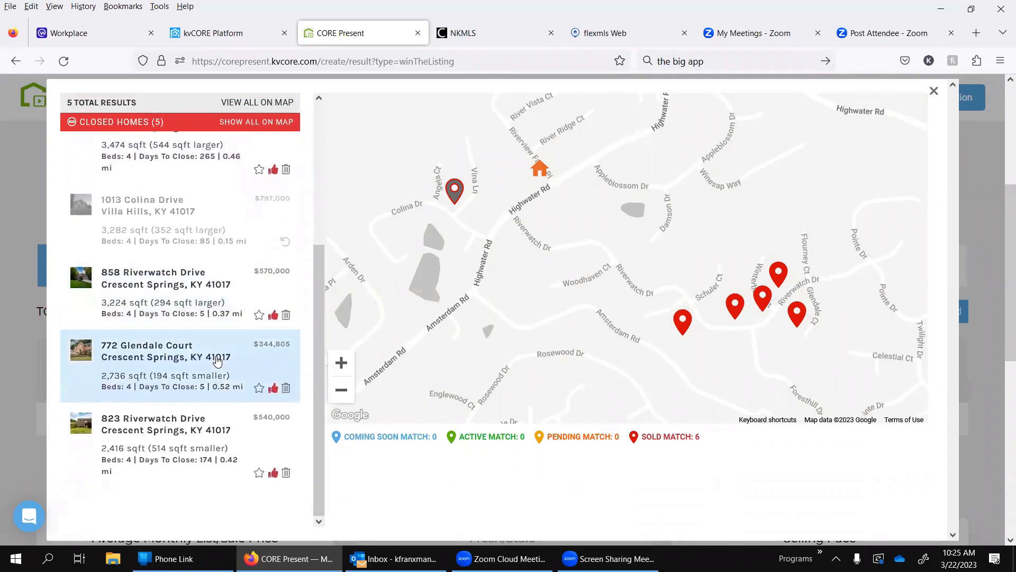
scroll(217, 361, down, 1)
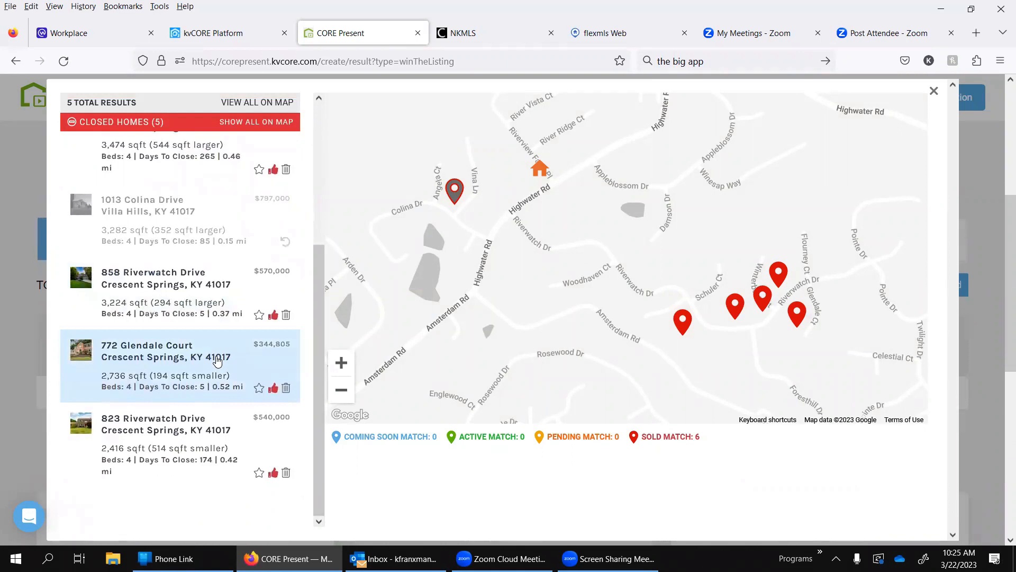
scroll(217, 361, up, 5)
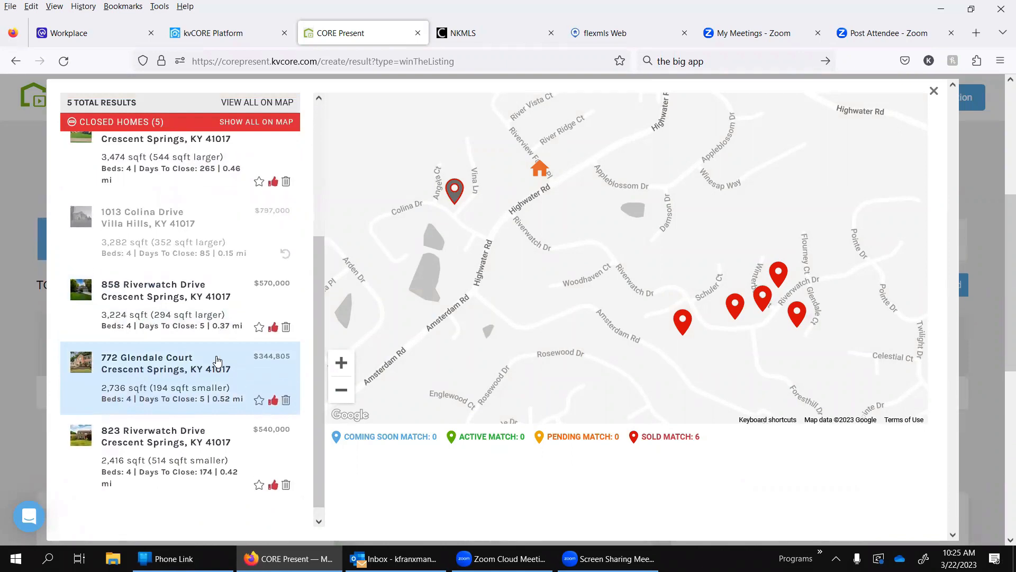
scroll(217, 361, down, 3)
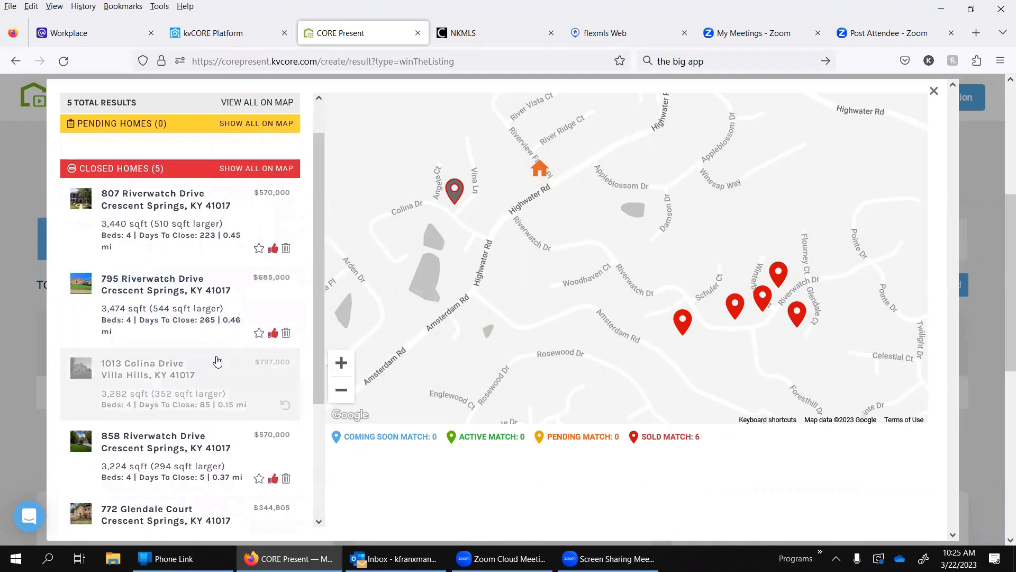
scroll(217, 361, down, 1)
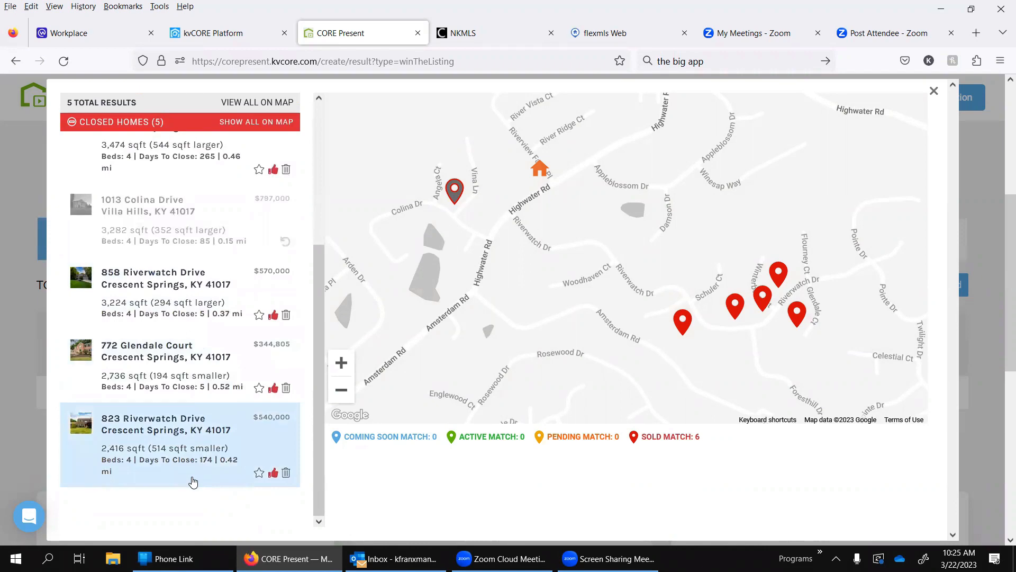
scroll(573, 311, up, 3)
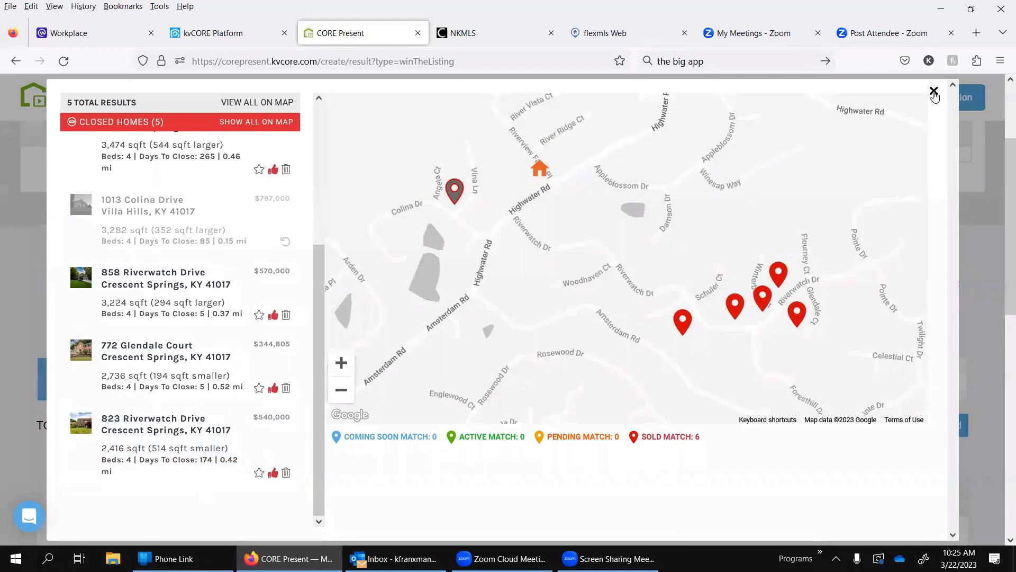
click(934, 93)
Step: Create a presentation from the finished CMA
scroll(600, 298, down, 3)
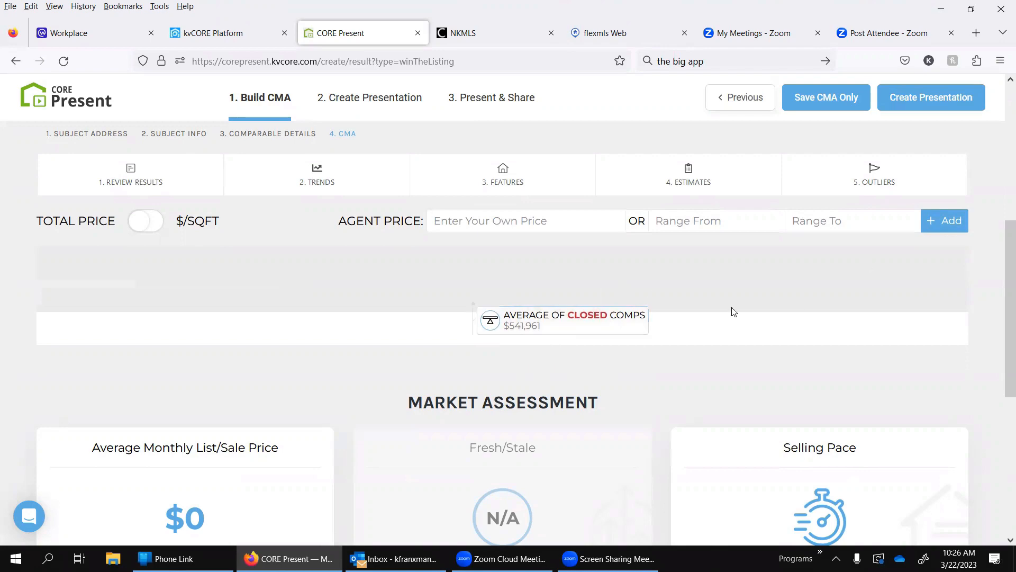
scroll(925, 254, up, 4)
scroll(927, 256, up, 2)
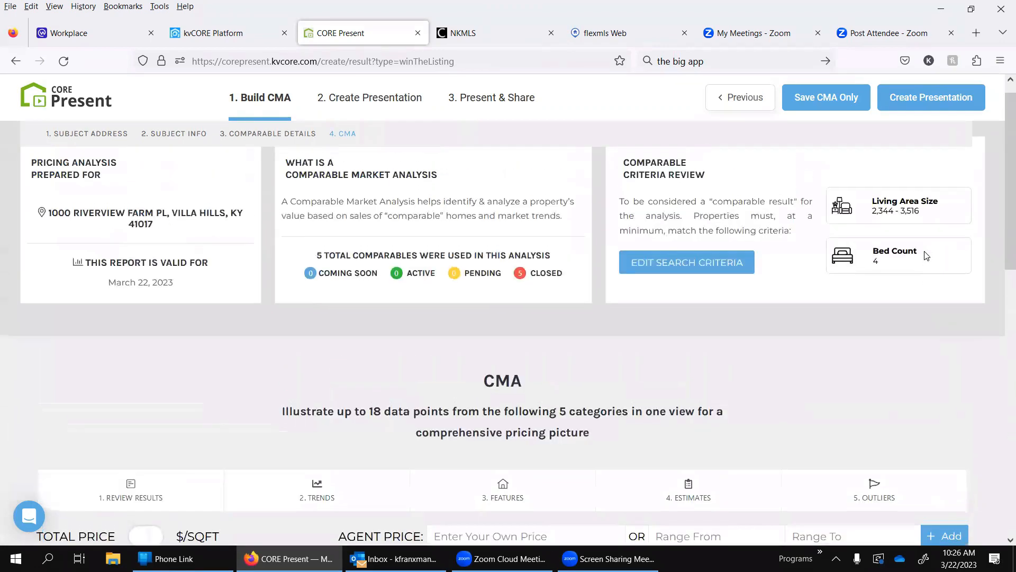
scroll(926, 256, up, 1)
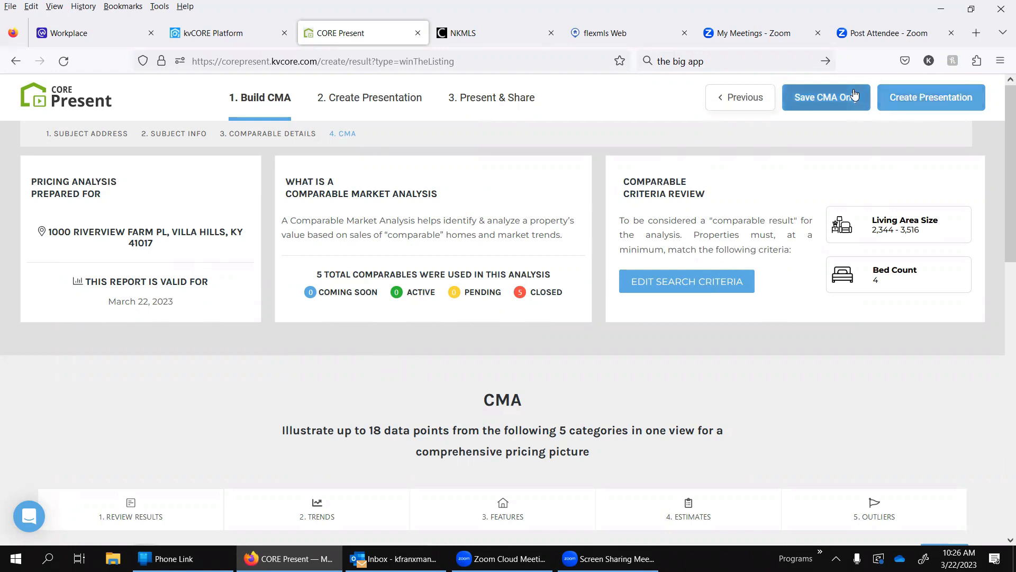
click(929, 98)
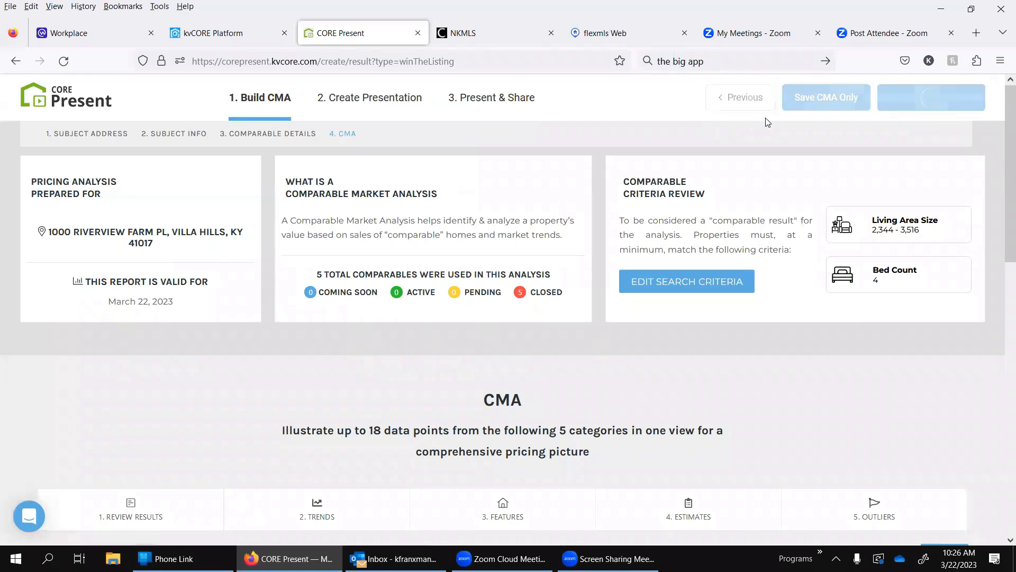
Step: Open the cover slide's title and its bedroom and living area line for editing
scroll(543, 286, down, 4)
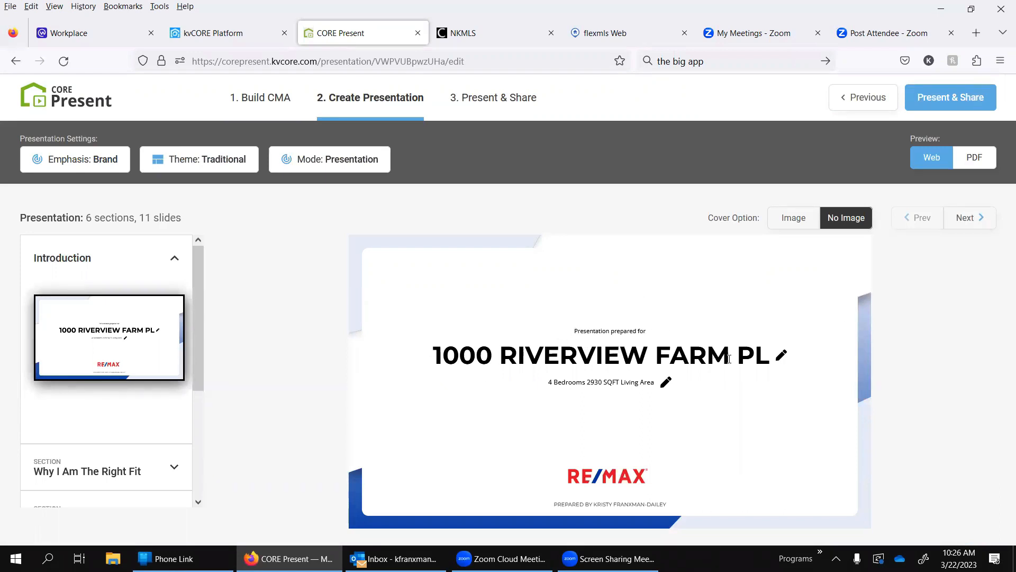
click(783, 355)
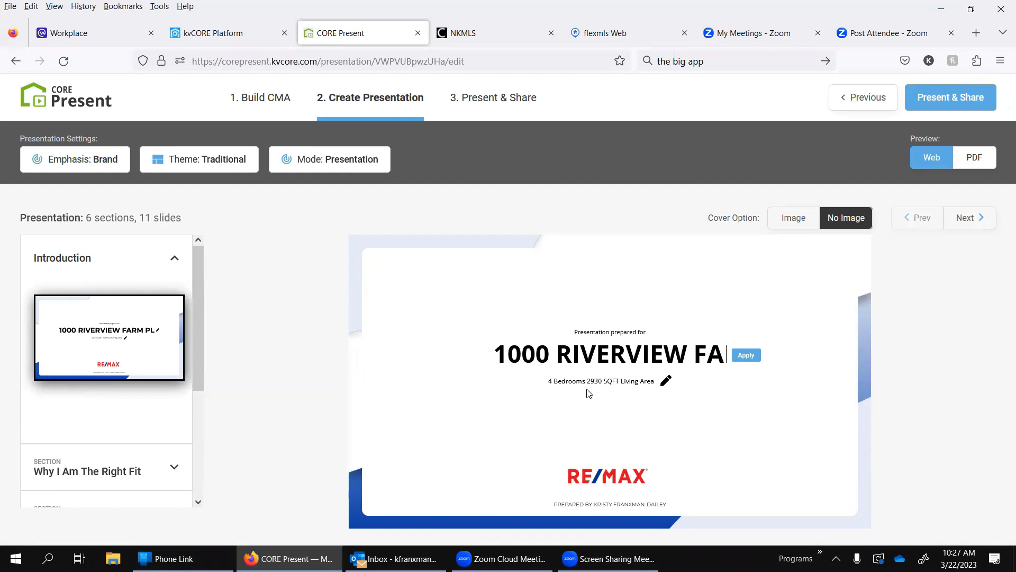
click(666, 382)
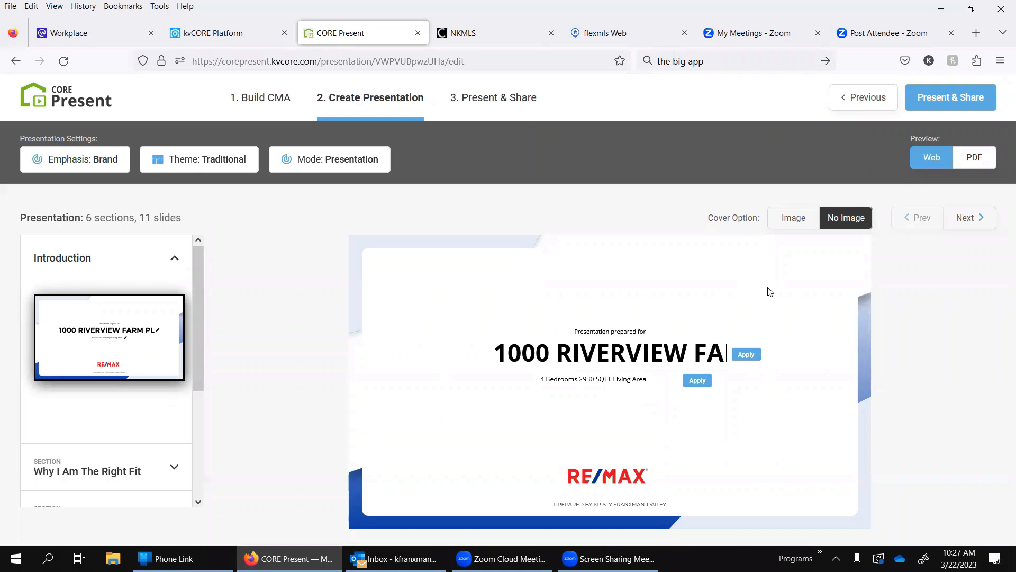
Step: Switch the cover to the Image option and use 1.jpg from the house folder inside new house as its photo
click(804, 220)
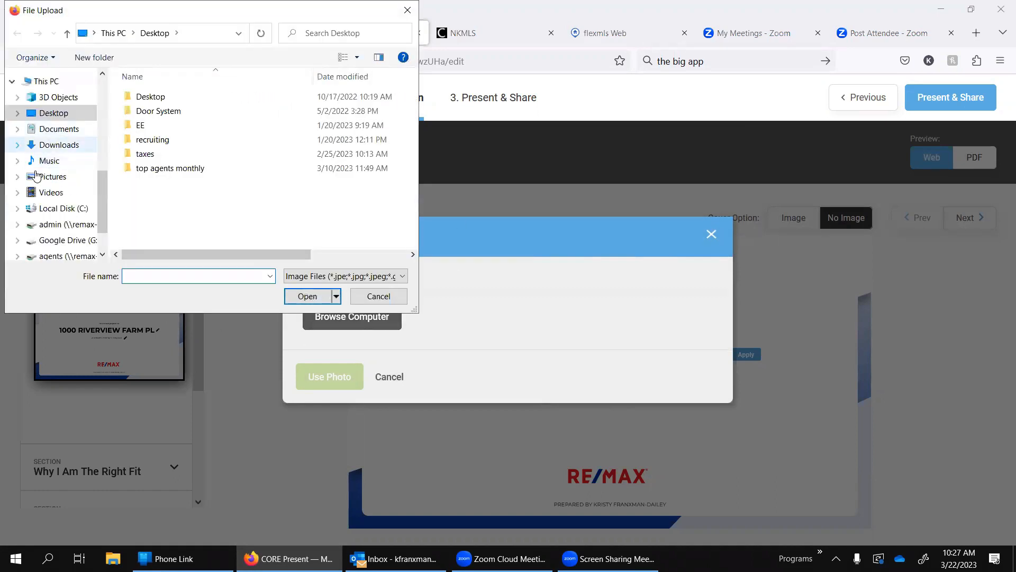
scroll(68, 225, down, 1)
scroll(67, 225, up, 3)
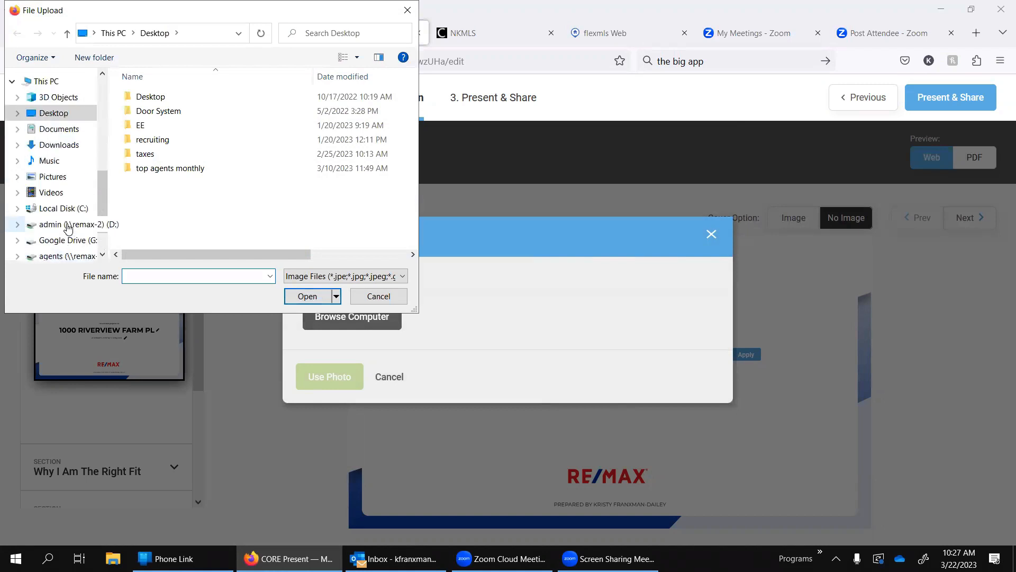
click(143, 101)
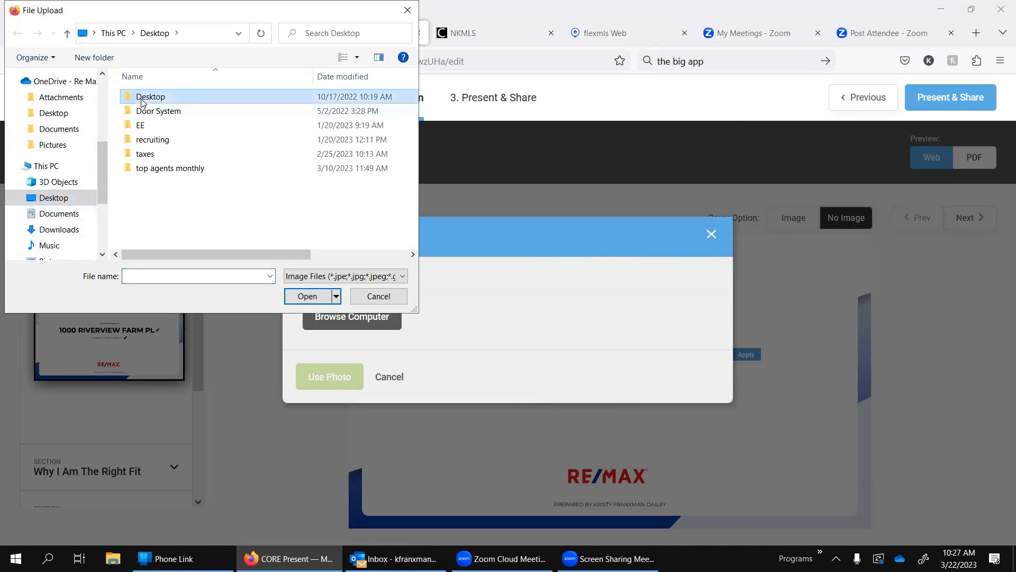
double_click(142, 101)
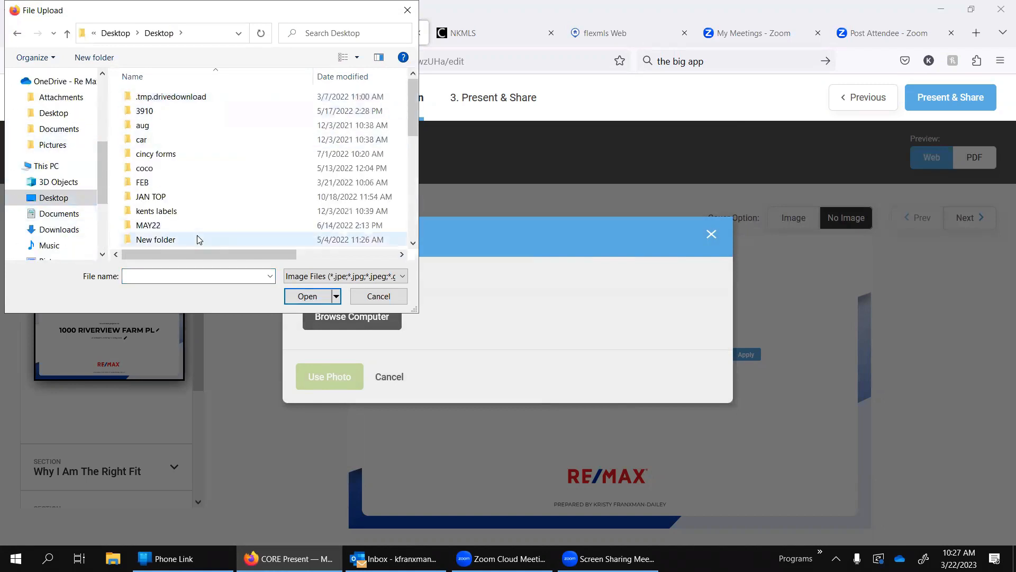
scroll(199, 239, down, 2)
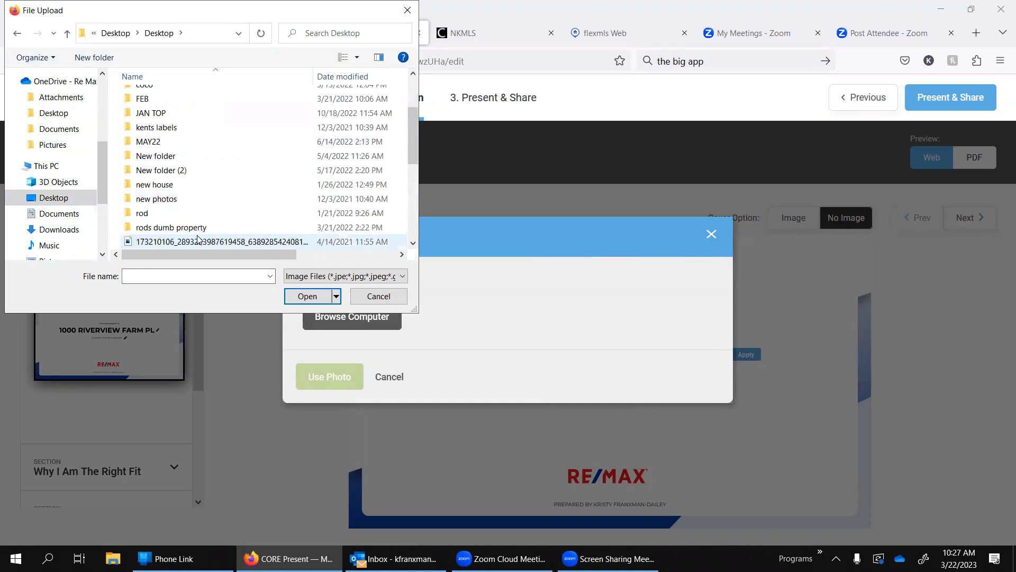
double_click(191, 186)
double_click(160, 98)
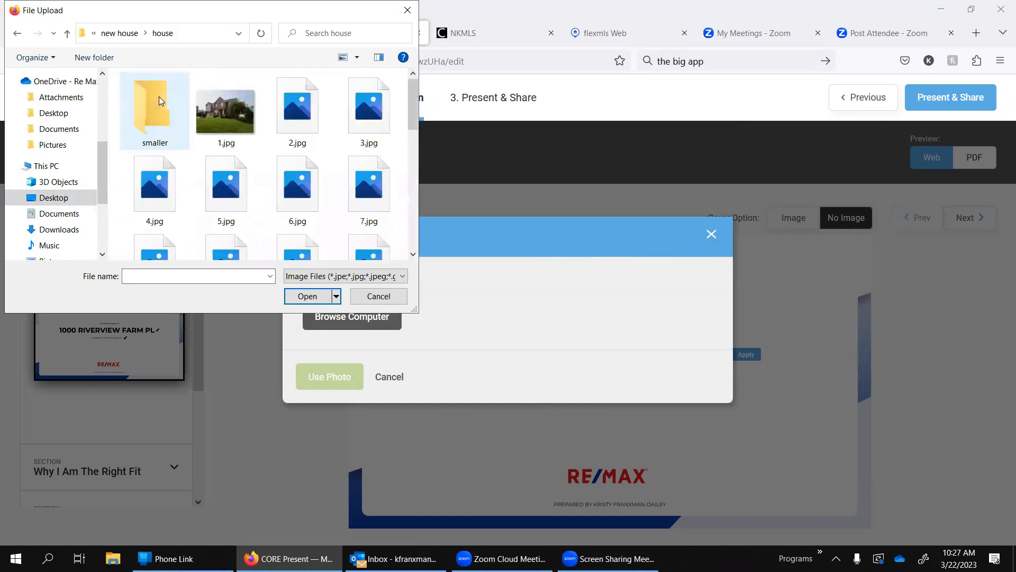
double_click(225, 114)
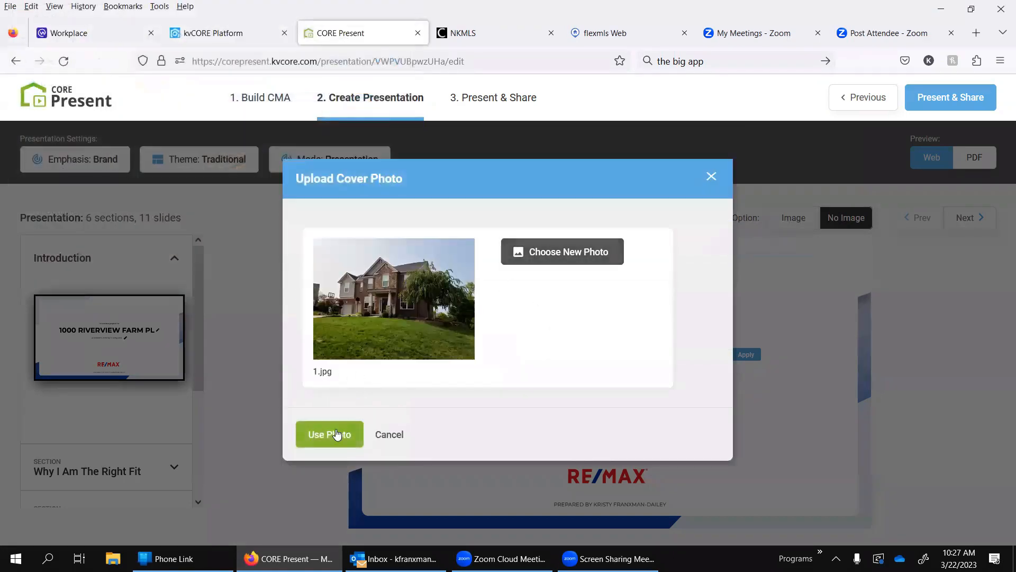
click(335, 434)
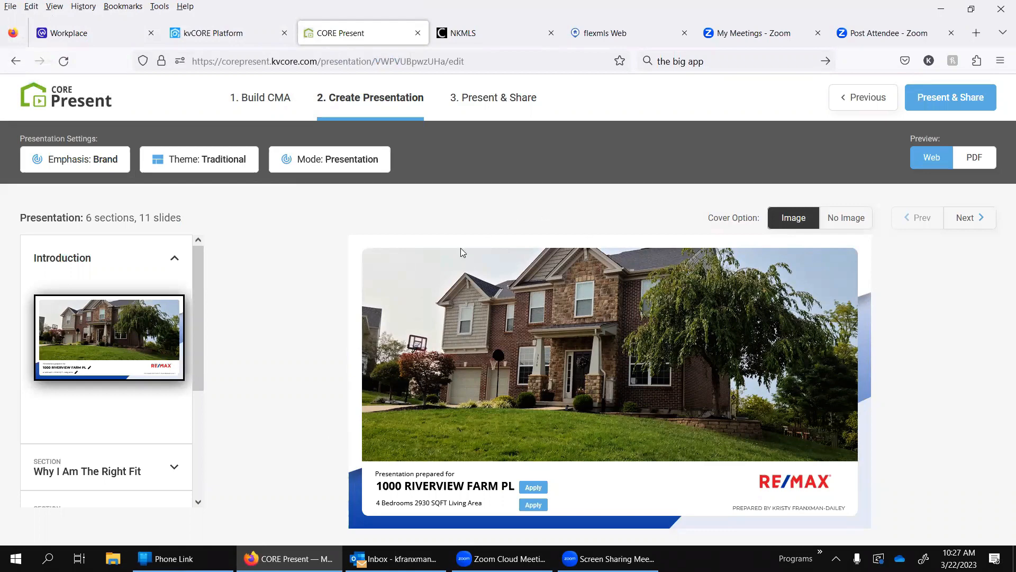
Step: Search the web in a new tab for the listing property's street address and open its Street View
click(976, 33)
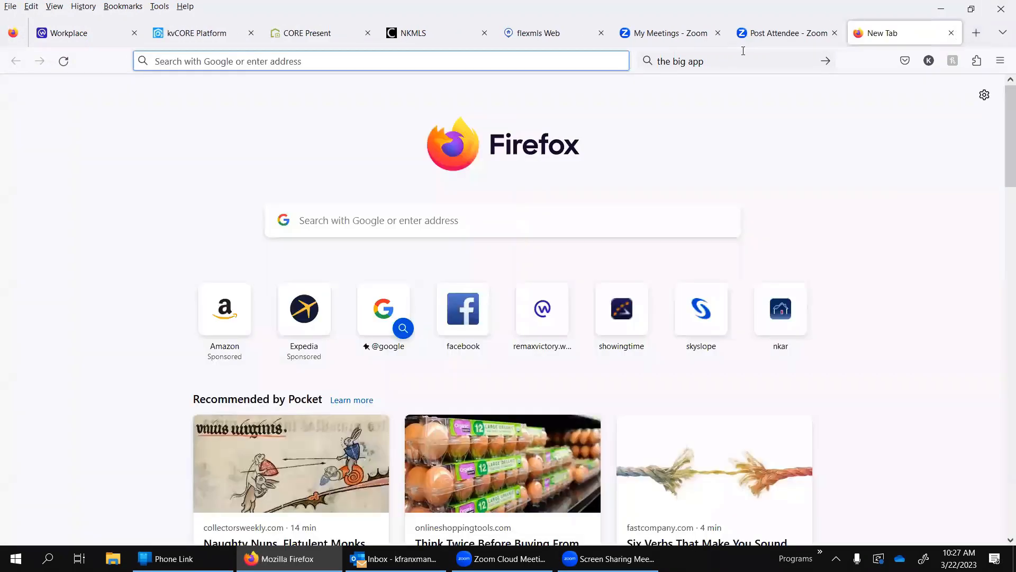
click(720, 71)
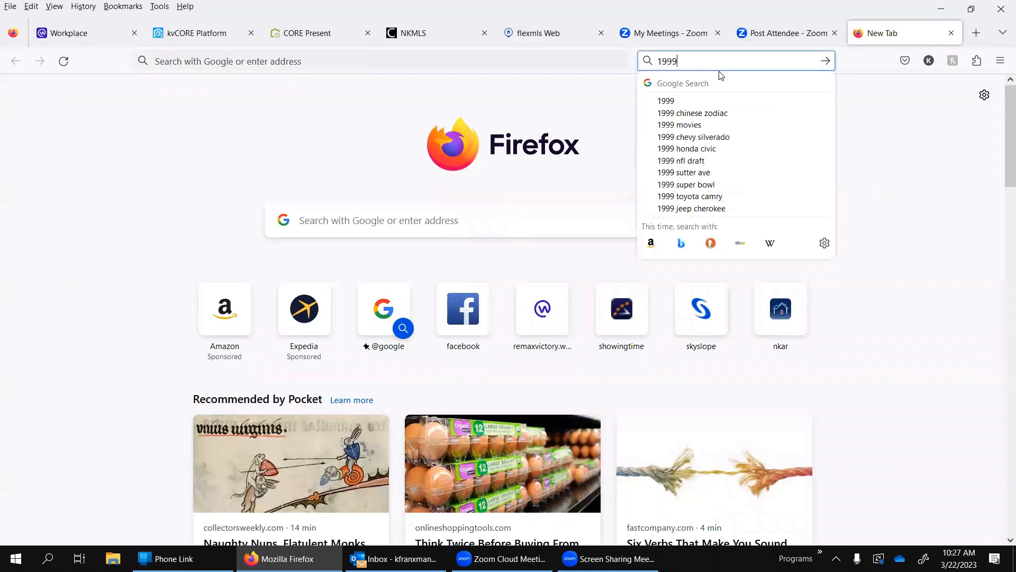
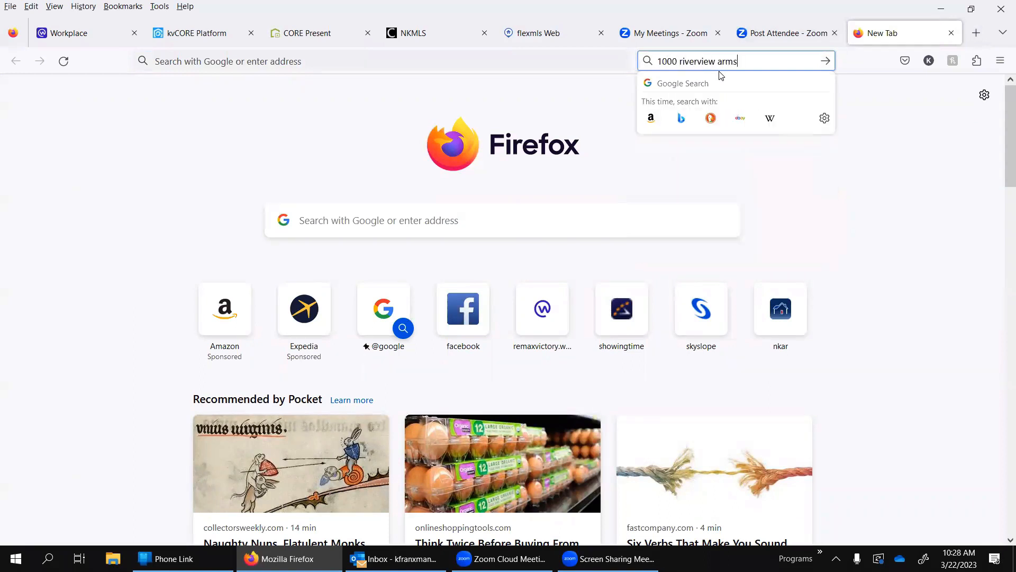
key(Return)
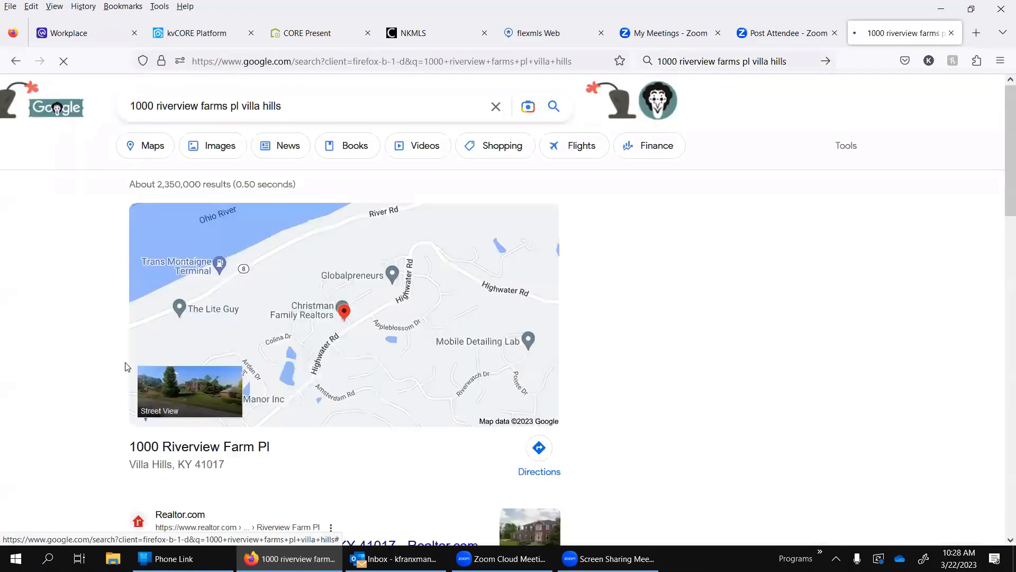
click(198, 390)
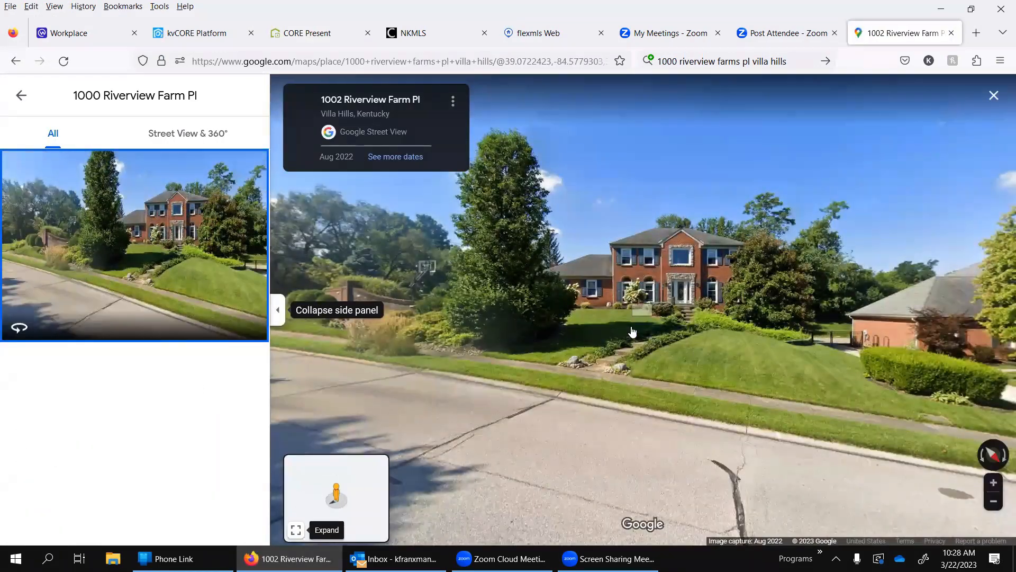
Step: Snip the brick house from Street View with Snipping Tool, discard the snip and close the map page
click(47, 558)
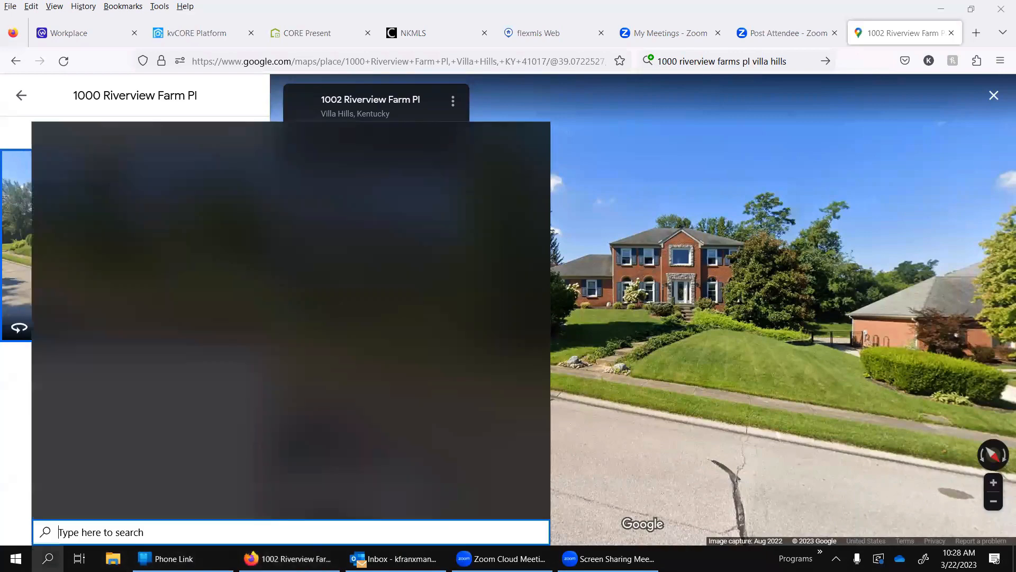
text(snip)
key(Return)
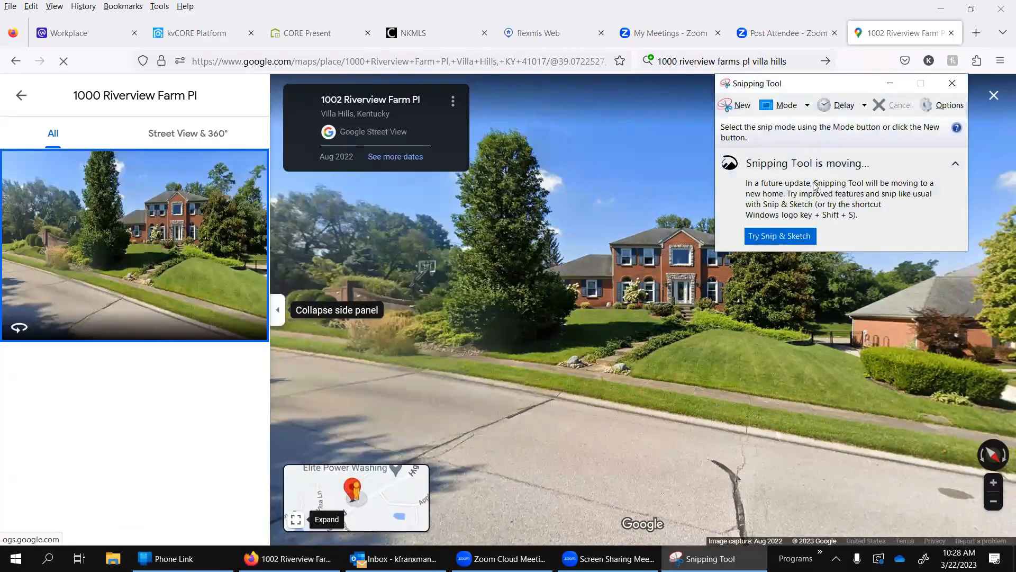
click(737, 105)
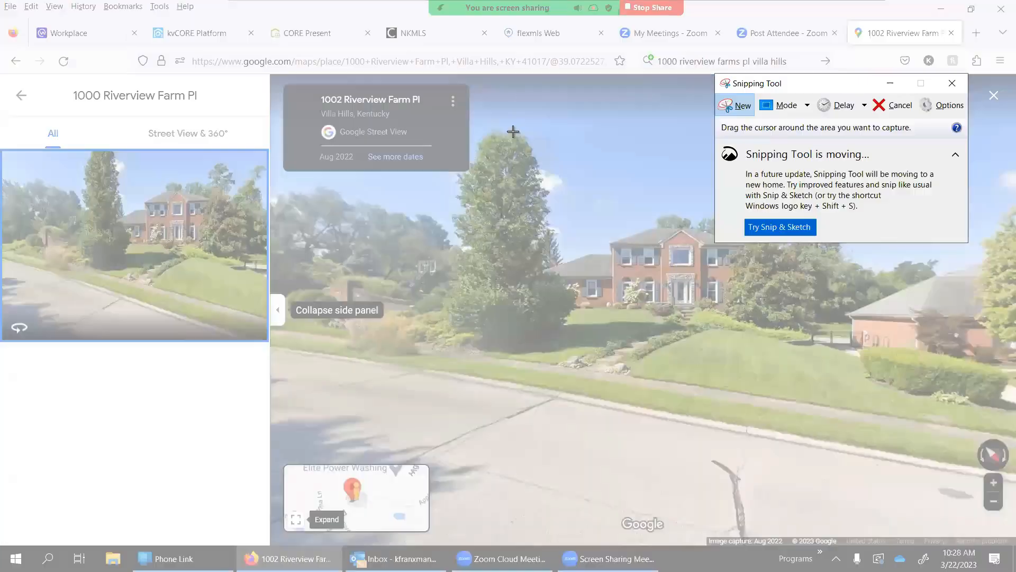
drag(513, 131, 872, 400)
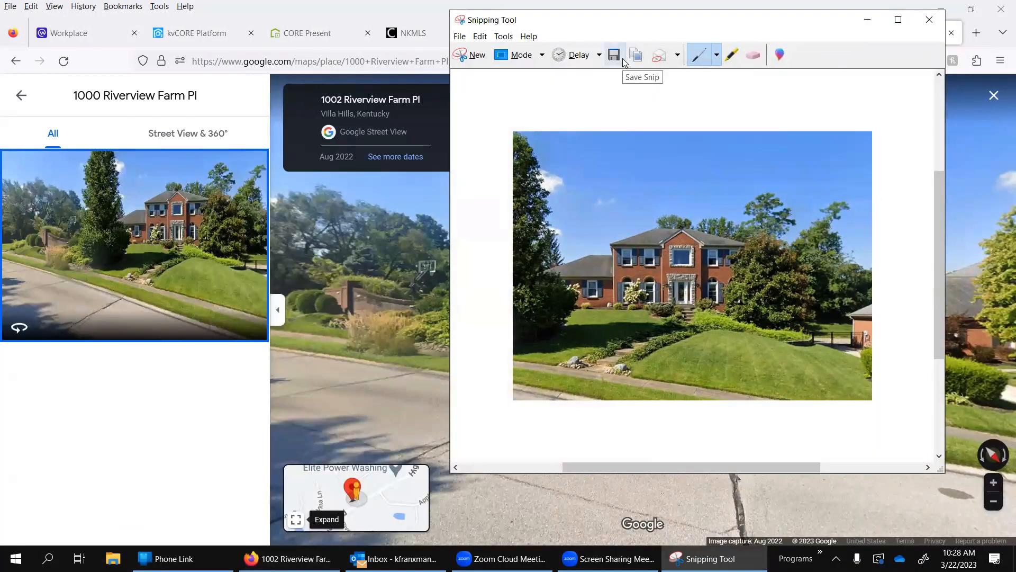
click(932, 27)
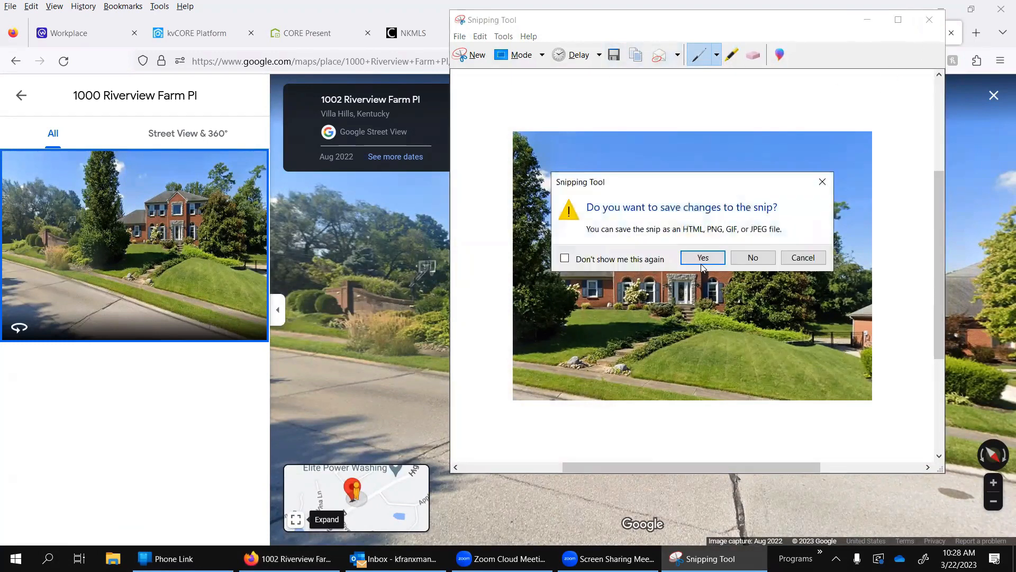
click(752, 258)
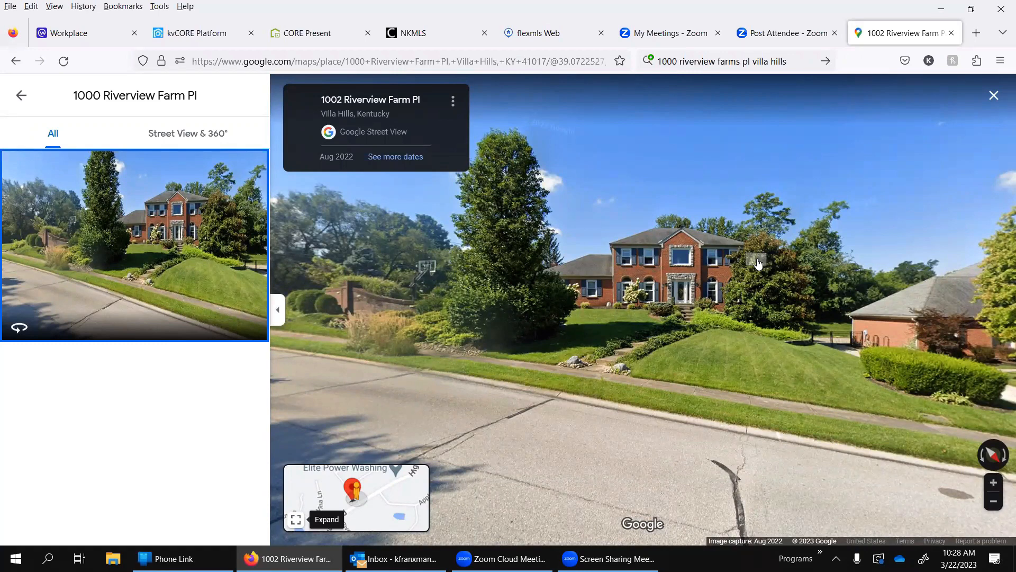
click(951, 34)
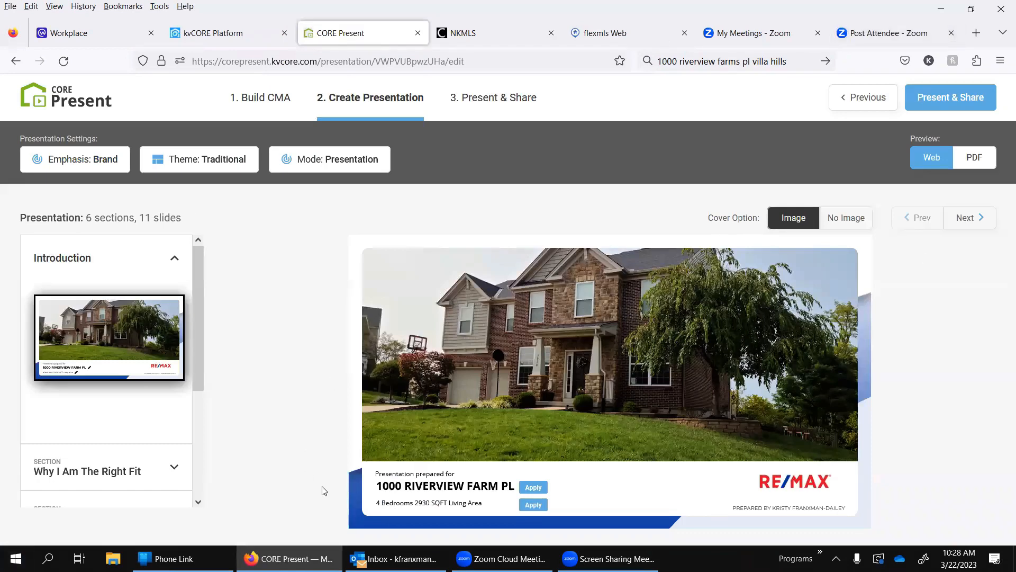
Step: Snip the presentation's cover slide with Snipping Tool and discard the snip without saving
click(47, 559)
text(snip)
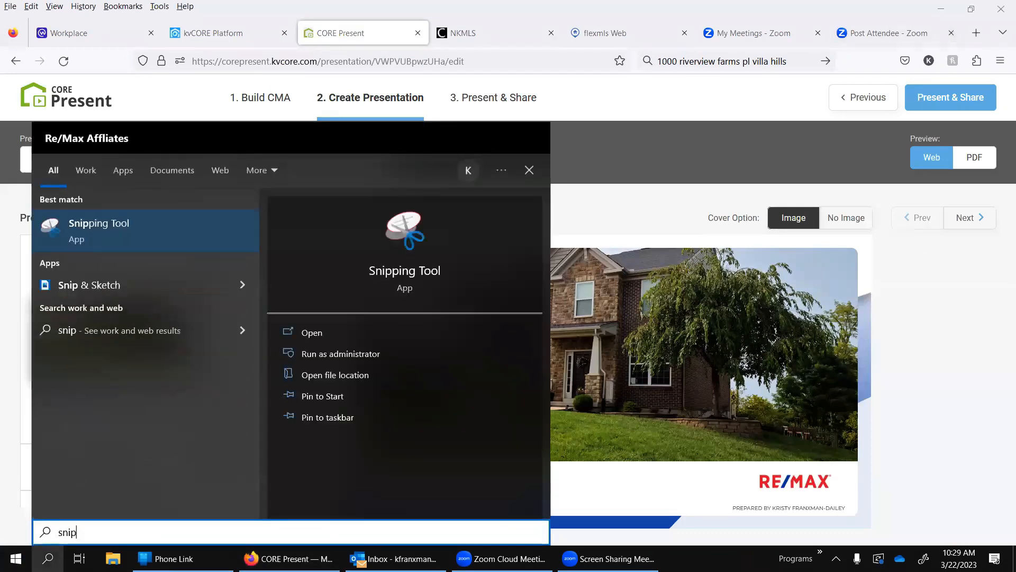
key(Return)
click(741, 106)
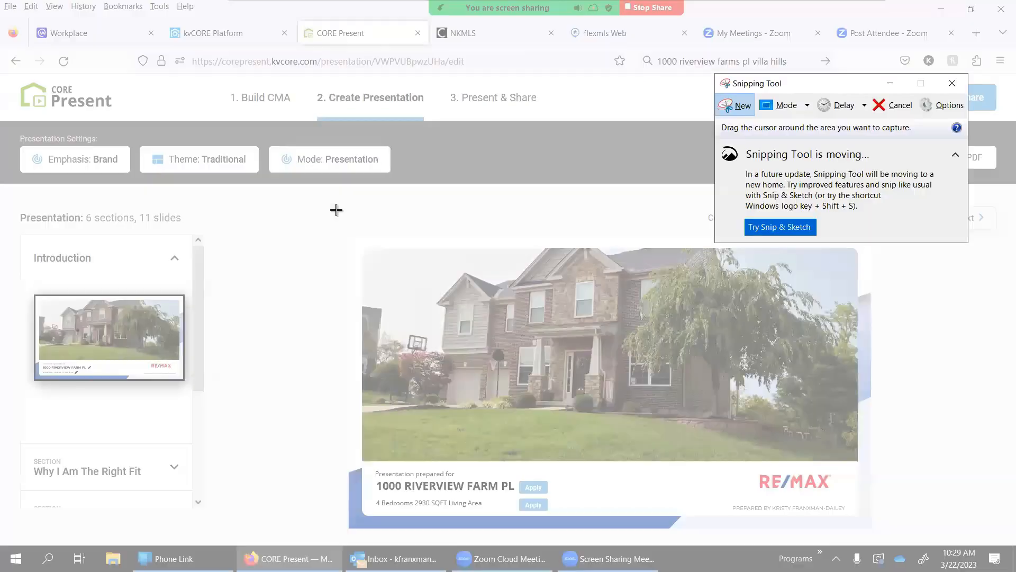
drag(337, 211, 956, 538)
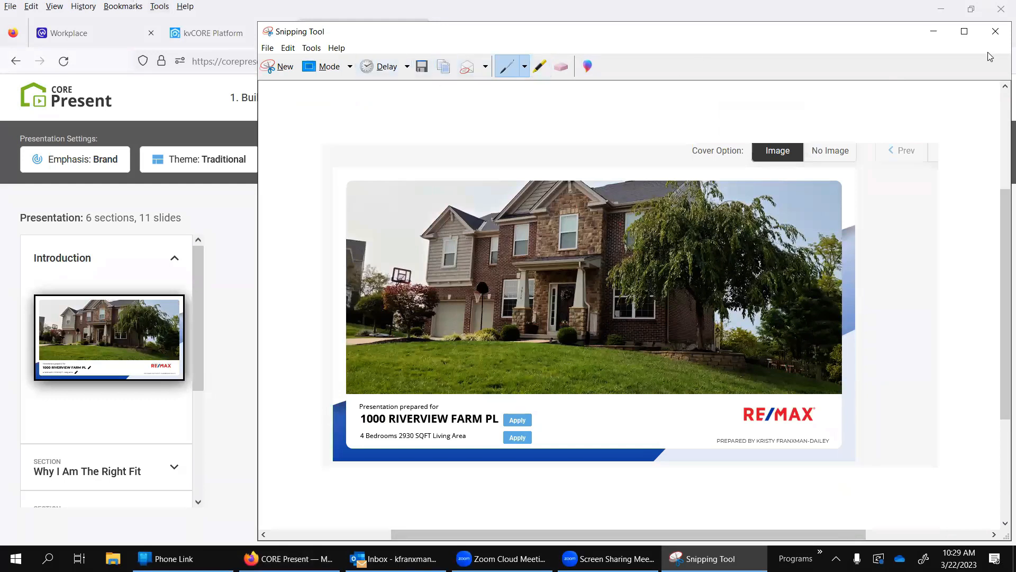
click(995, 31)
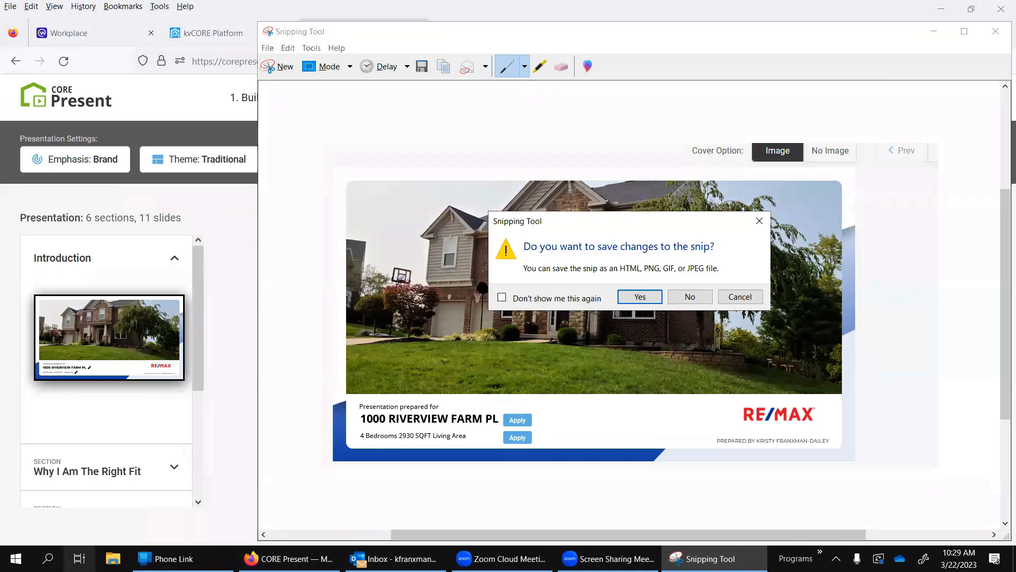
click(692, 295)
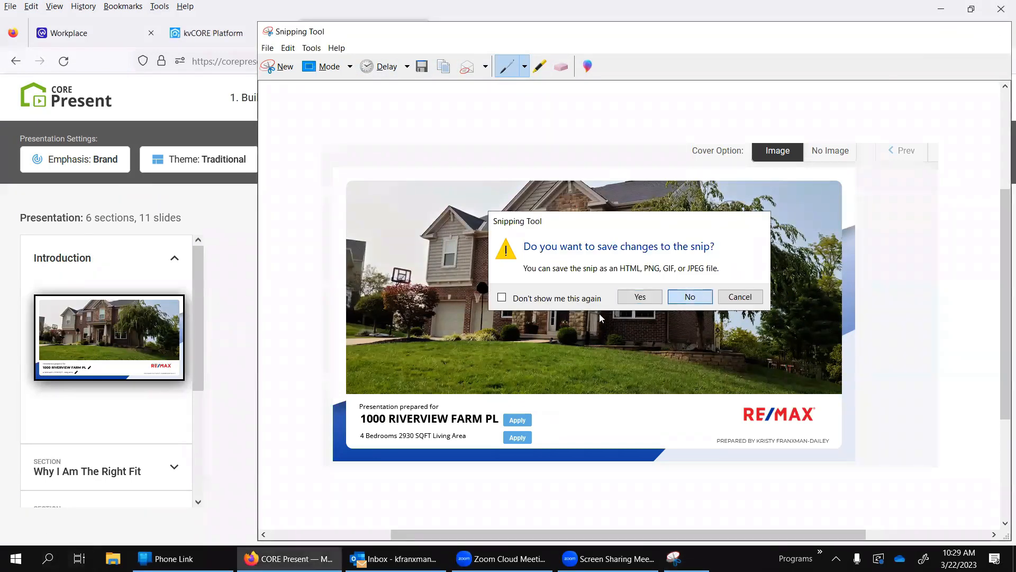
click(48, 558)
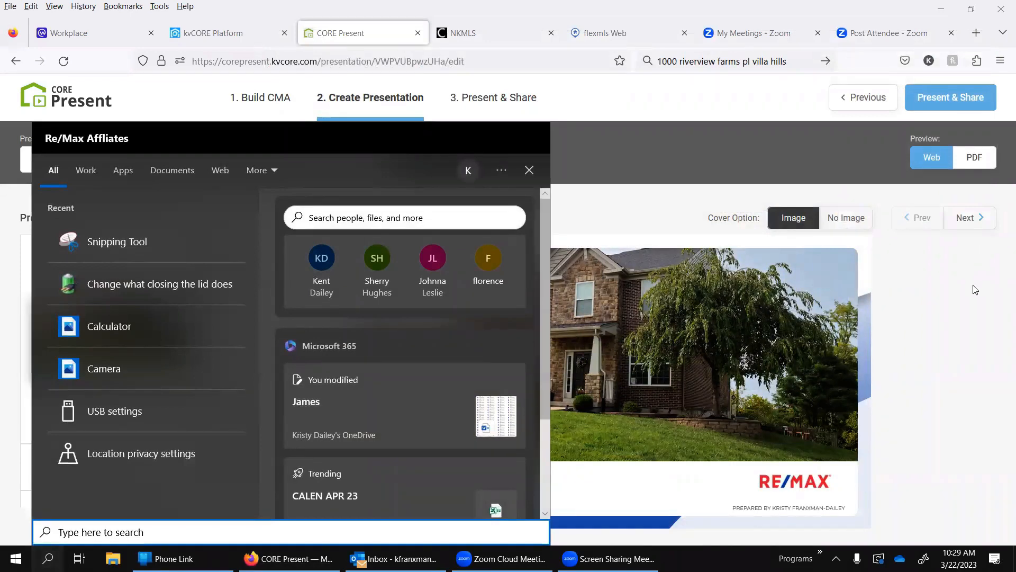
click(976, 305)
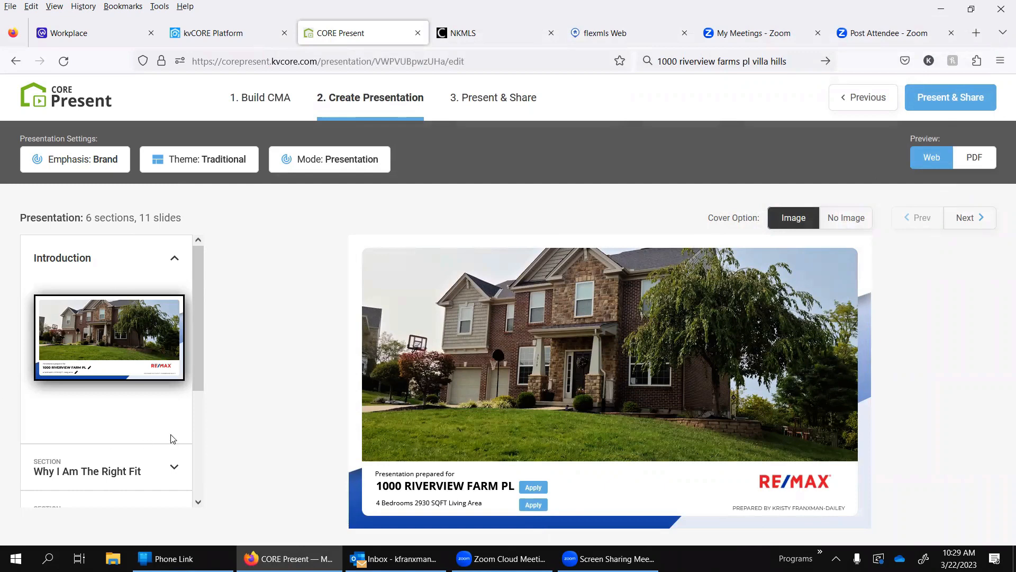
Step: Expand the Why I Am The Right Fit section and view its Value of an Agent slide
scroll(170, 437, down, 5)
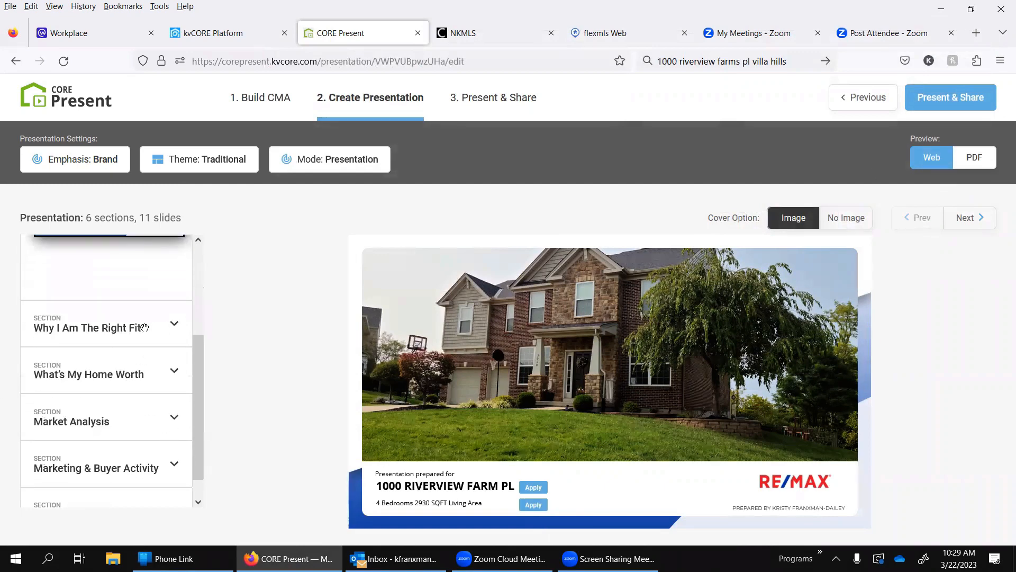
click(173, 324)
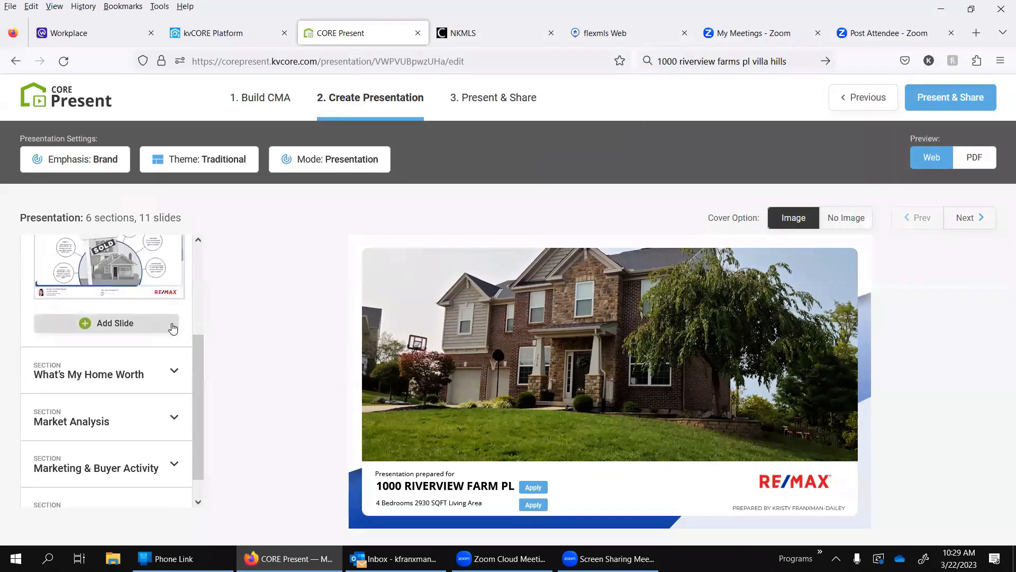
click(63, 277)
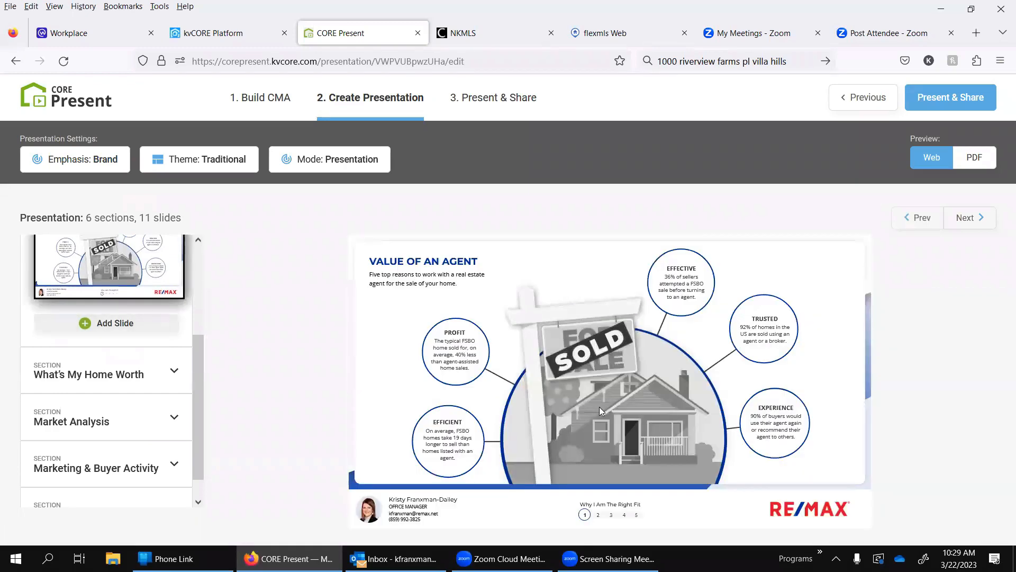
Step: In the slide library for Why I Am The Right Fit, exclude Value of an agent and include Home Selling Process
scroll(194, 432, down, 1)
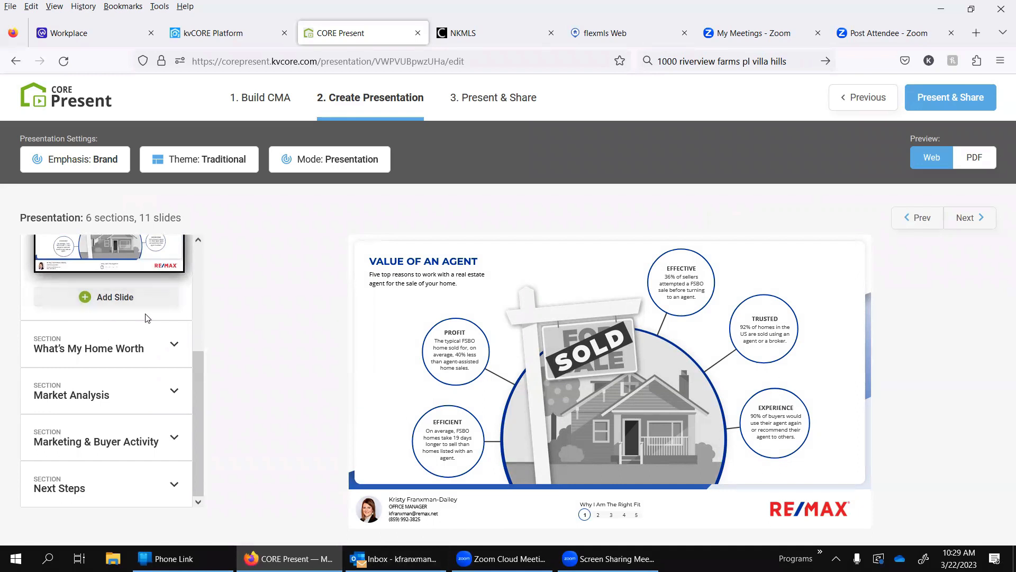
scroll(107, 310, up, 2)
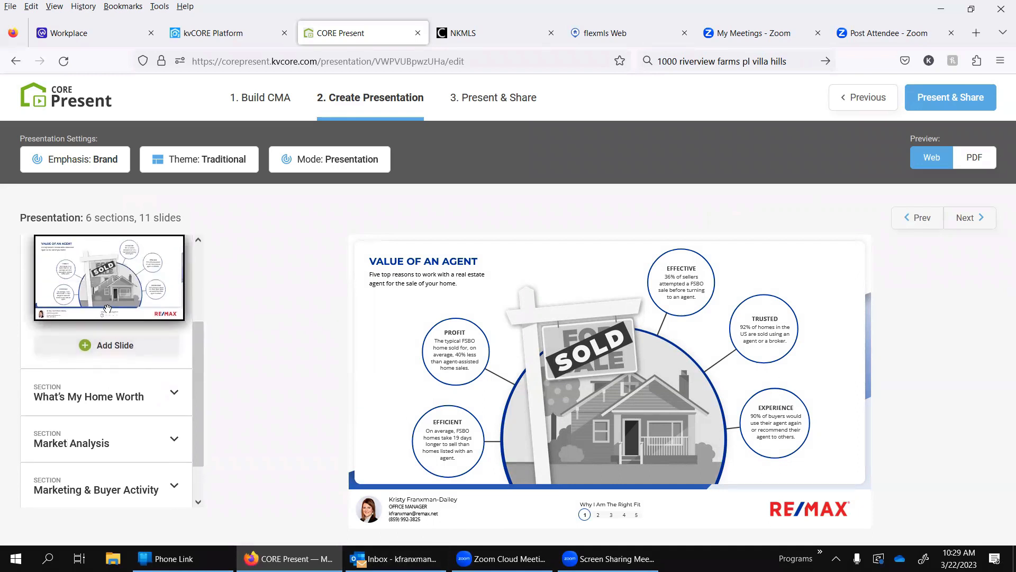
click(101, 347)
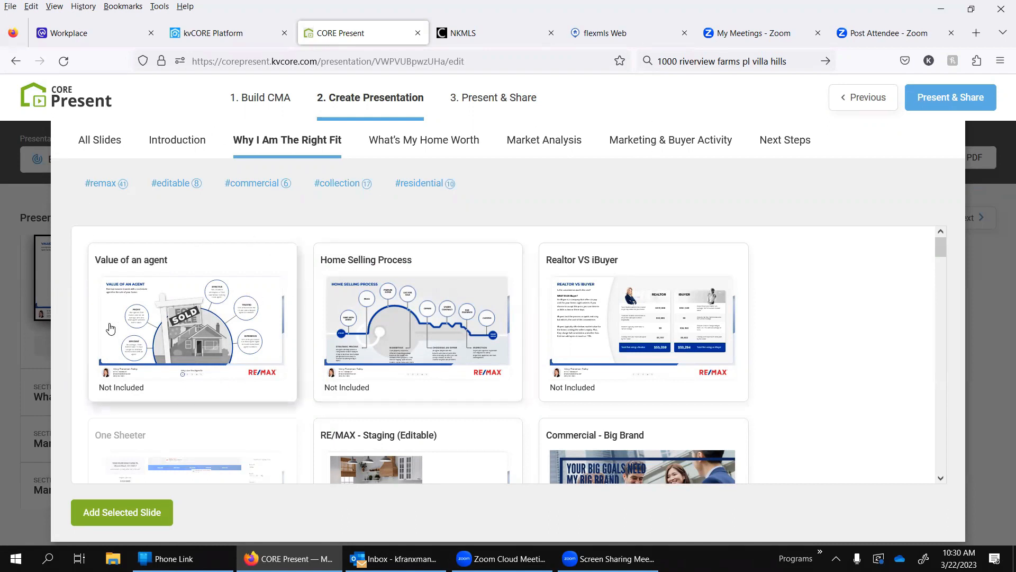
click(160, 345)
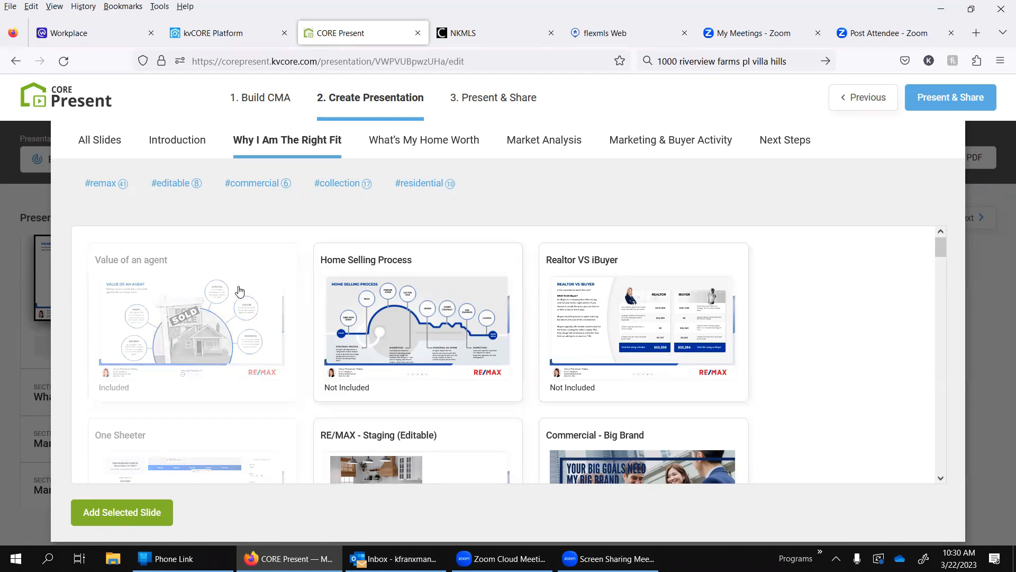
click(228, 304)
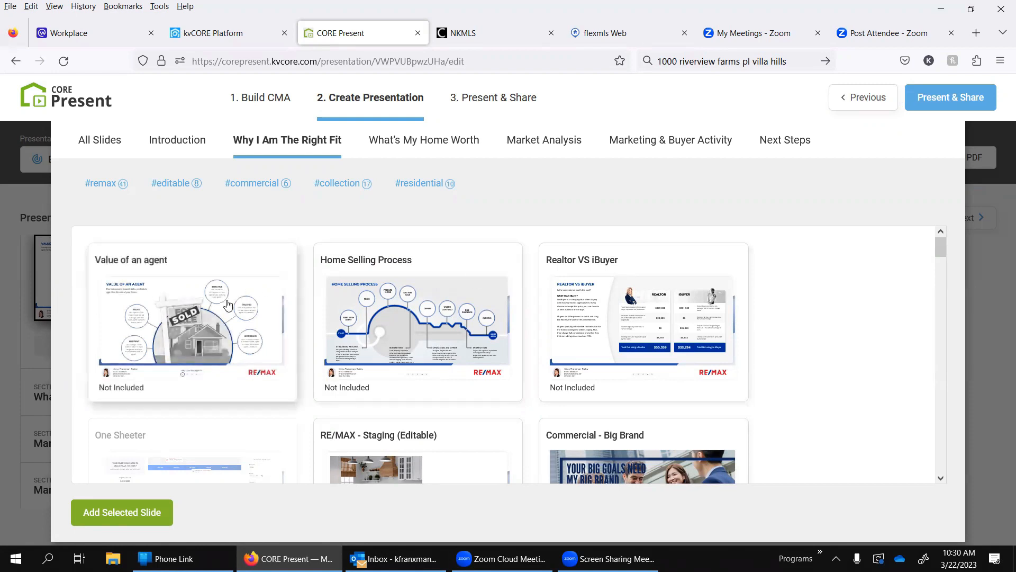
click(387, 291)
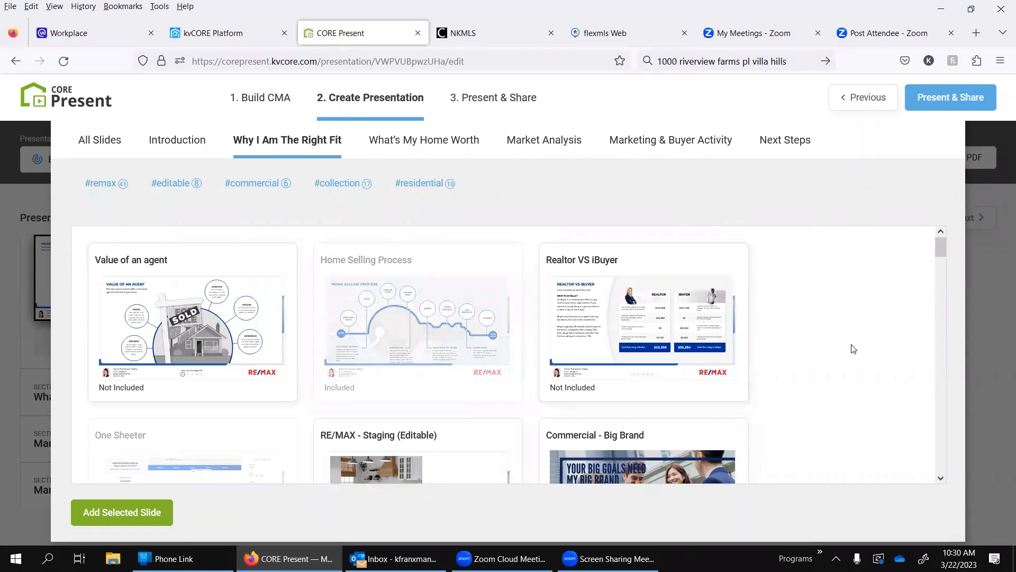
Step: Browse the slide library for Why I Am The Right Fit, examining the commercial, collection and RE/MAX slides on offer
scroll(852, 349, down, 3)
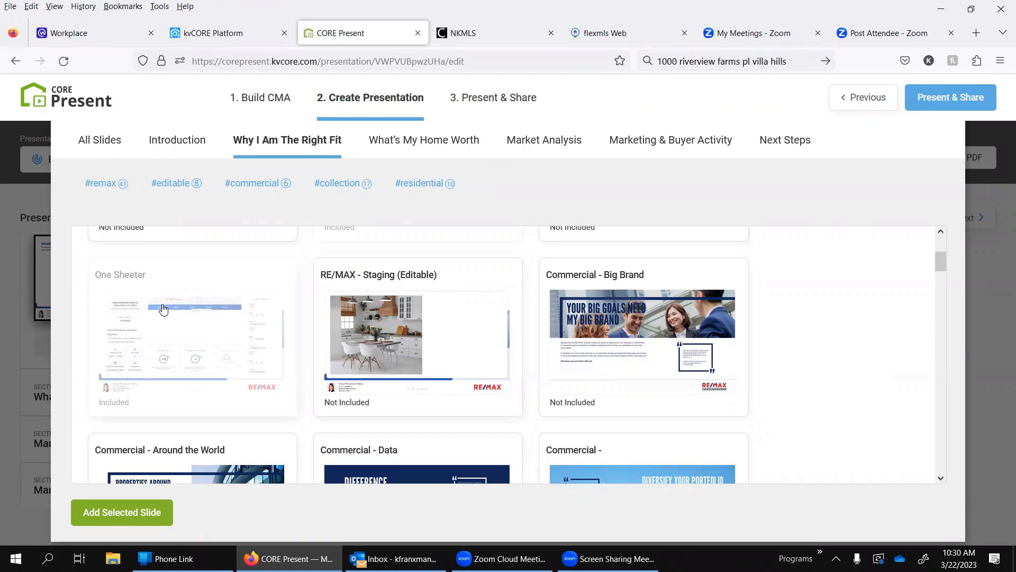
scroll(153, 342, down, 2)
scroll(154, 342, up, 2)
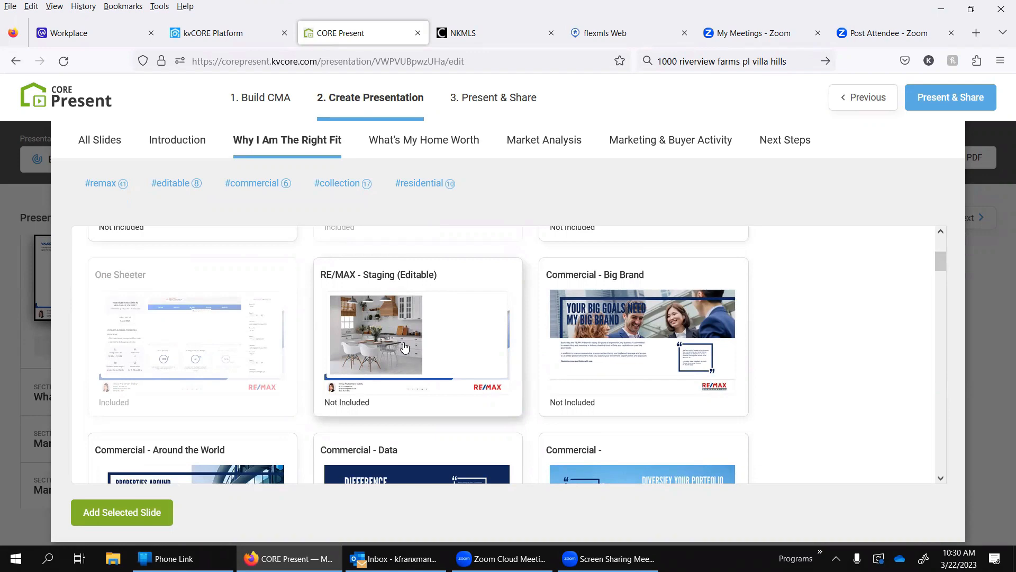
scroll(885, 322, down, 4)
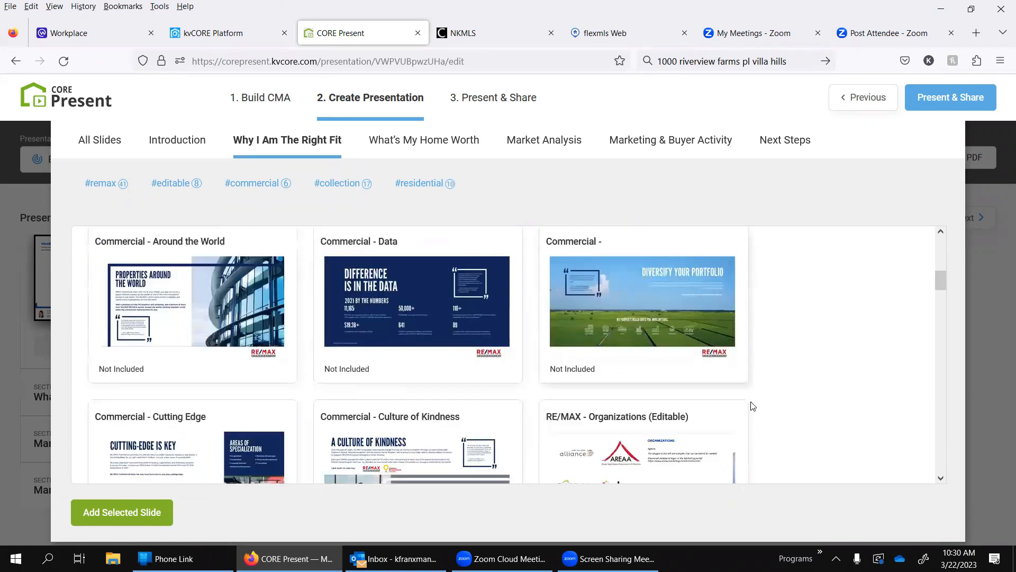
scroll(462, 427, down, 3)
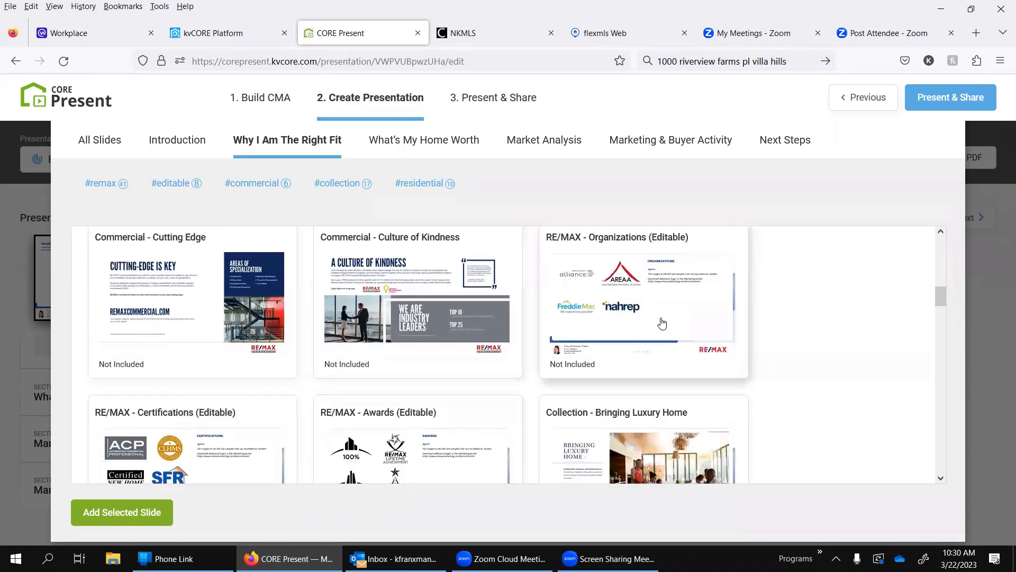
scroll(662, 323, down, 6)
scroll(298, 408, down, 3)
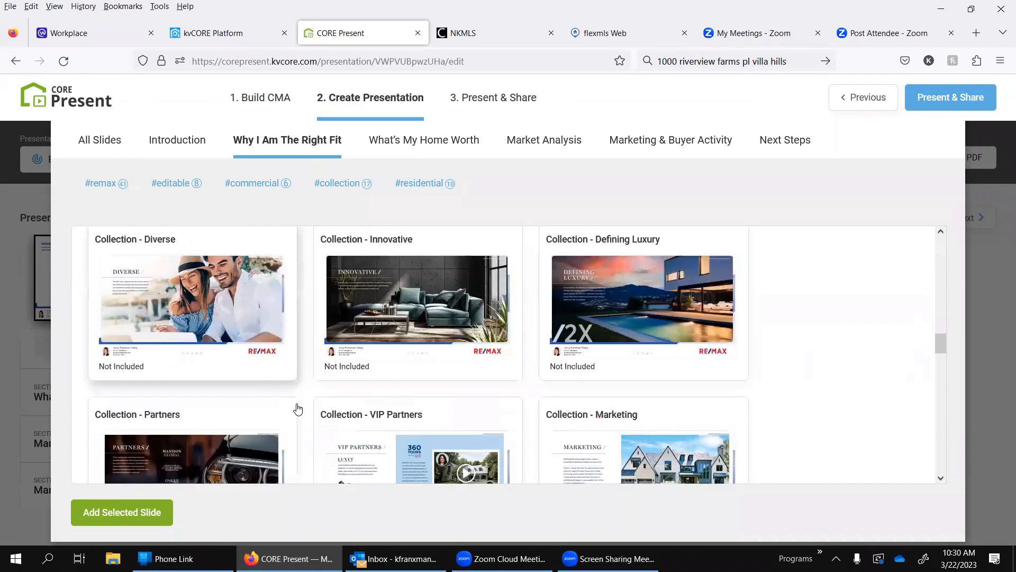
scroll(298, 409, down, 12)
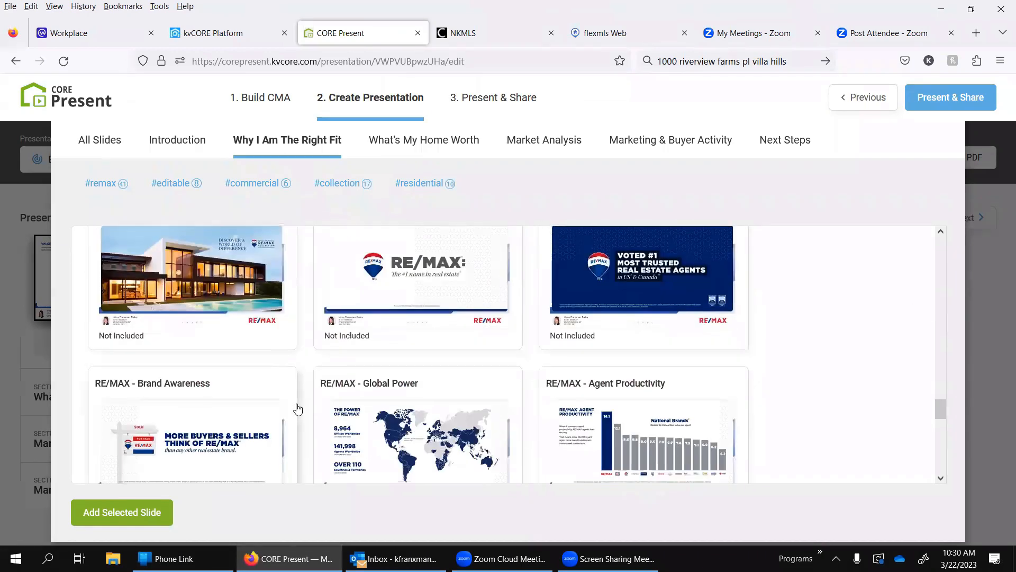
scroll(298, 409, down, 4)
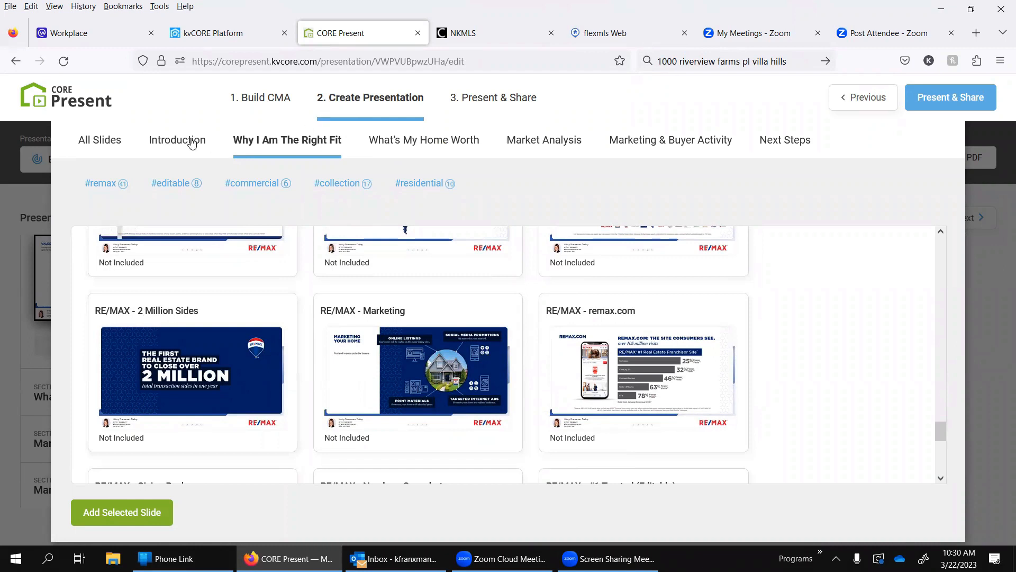
Step: Look through the slides available in What's My Home Worth, Market Analysis, Next Steps and All Slides, ending on What's My Home Worth
click(444, 145)
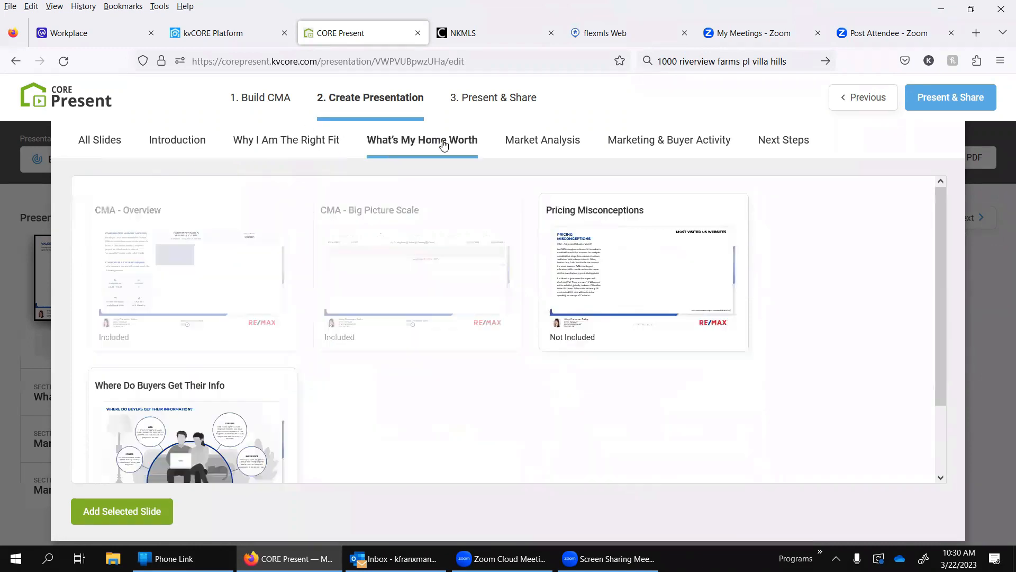
click(553, 142)
click(666, 142)
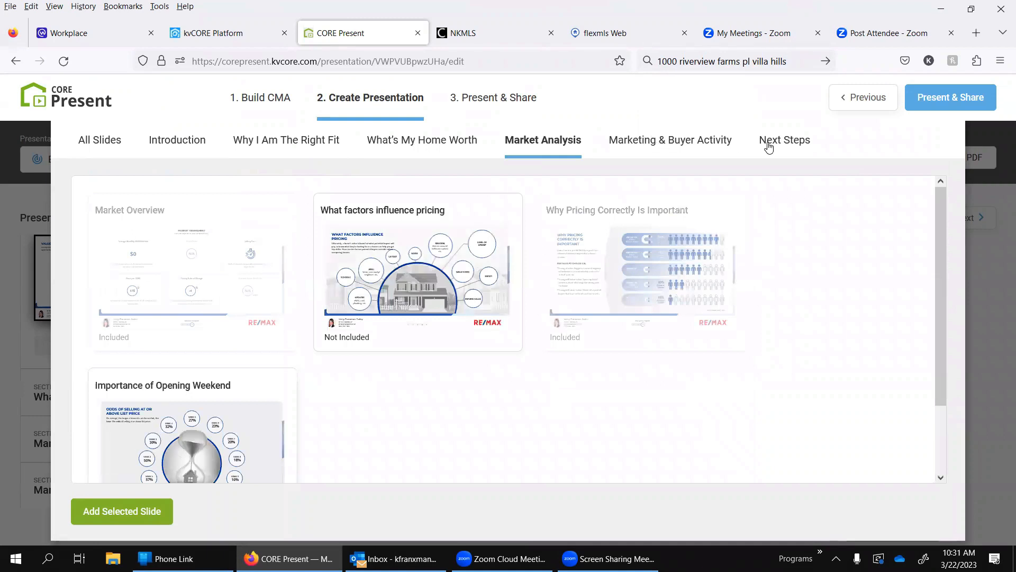
click(781, 142)
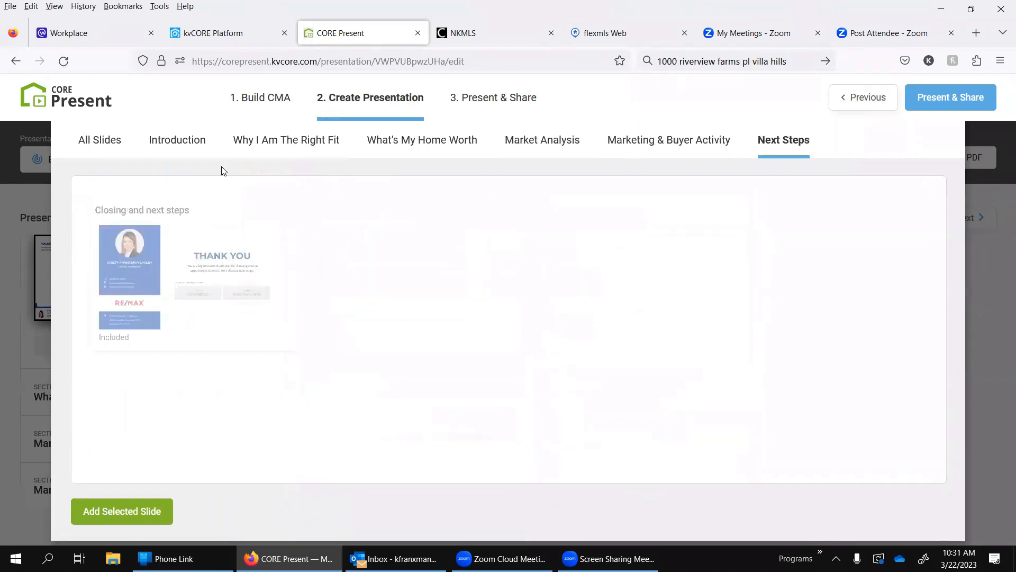
click(80, 147)
scroll(469, 302, down, 8)
scroll(468, 301, down, 15)
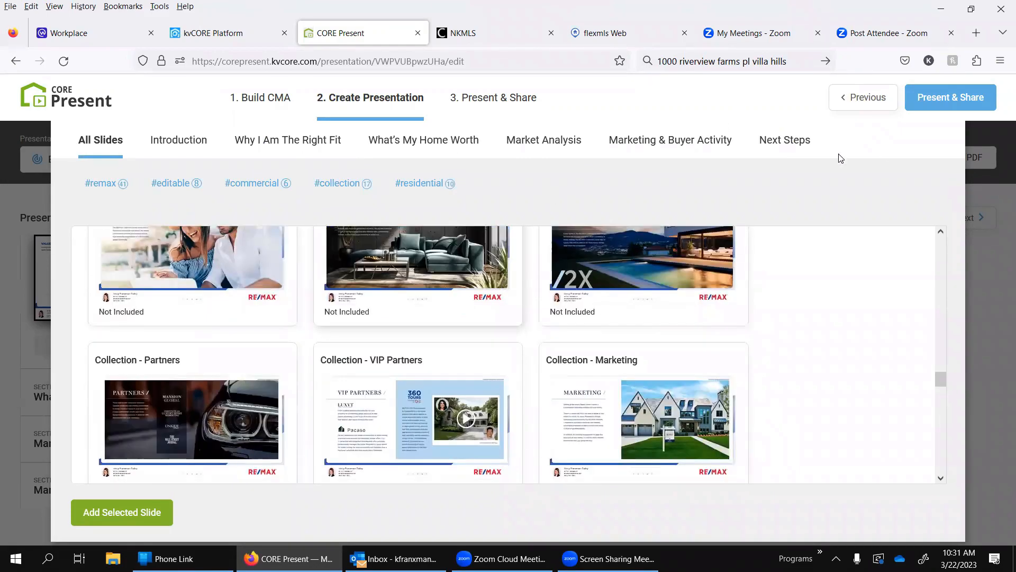
scroll(418, 270, up, 3)
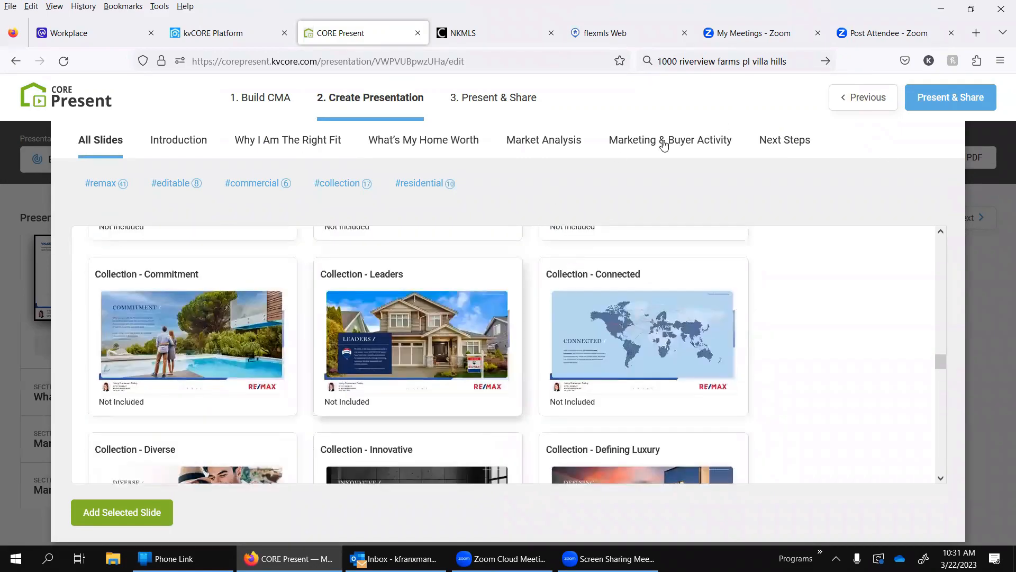
click(442, 142)
scroll(434, 302, up, 2)
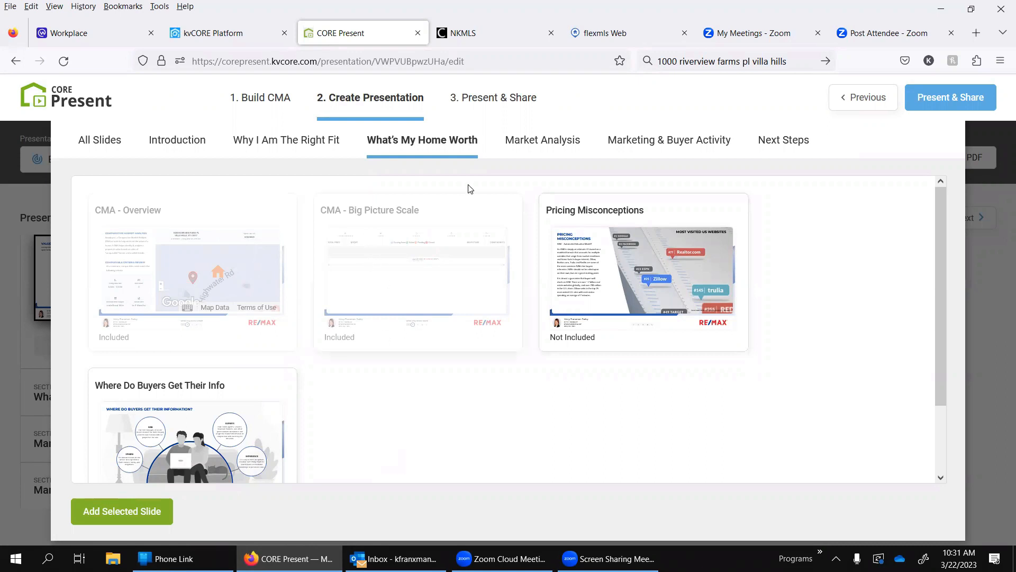
Step: Add the Importance of Opening Weekend and What factors influence pricing slides to the Market Analysis section
click(536, 143)
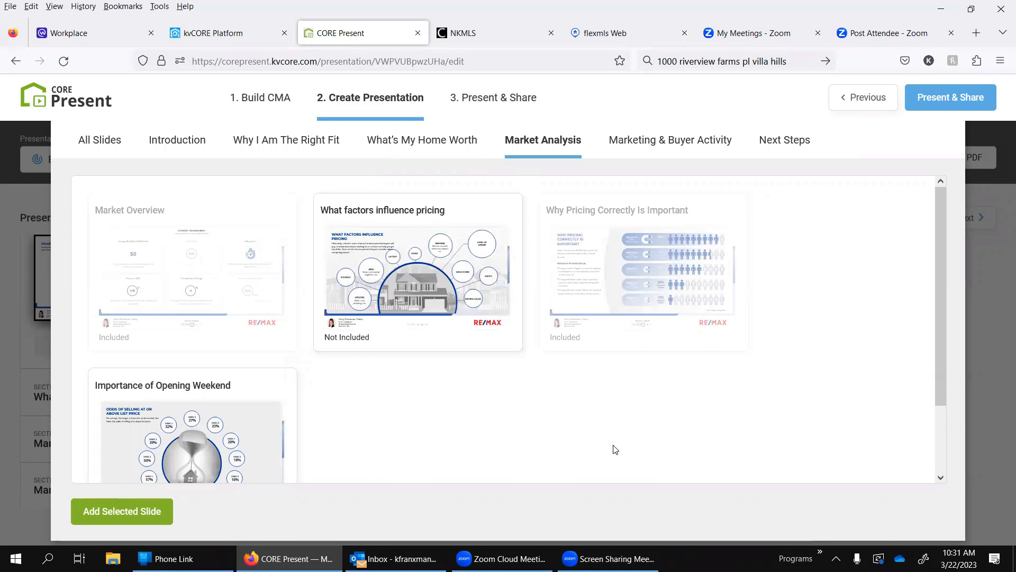
click(195, 465)
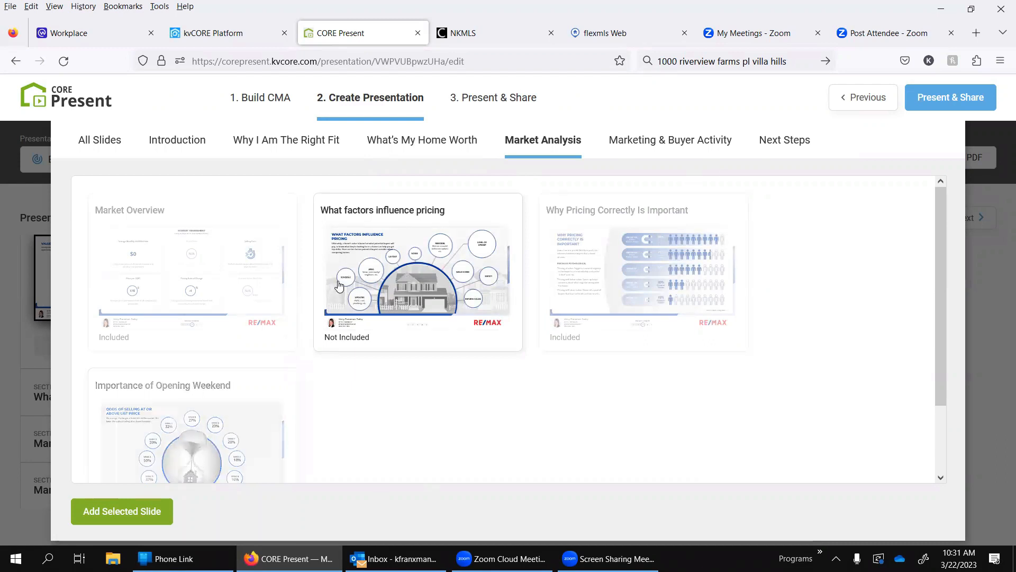
click(362, 265)
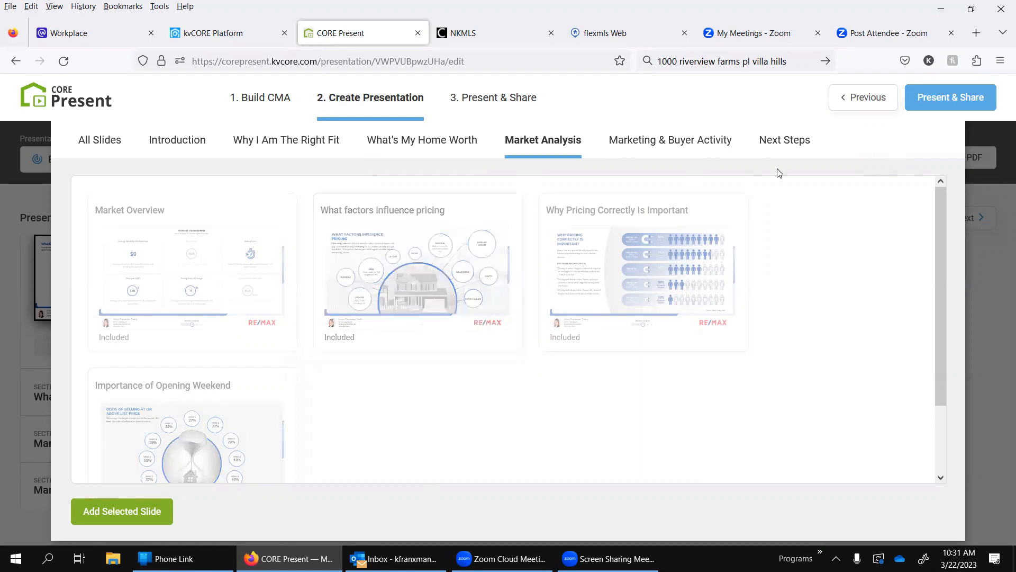
scroll(504, 437, down, 2)
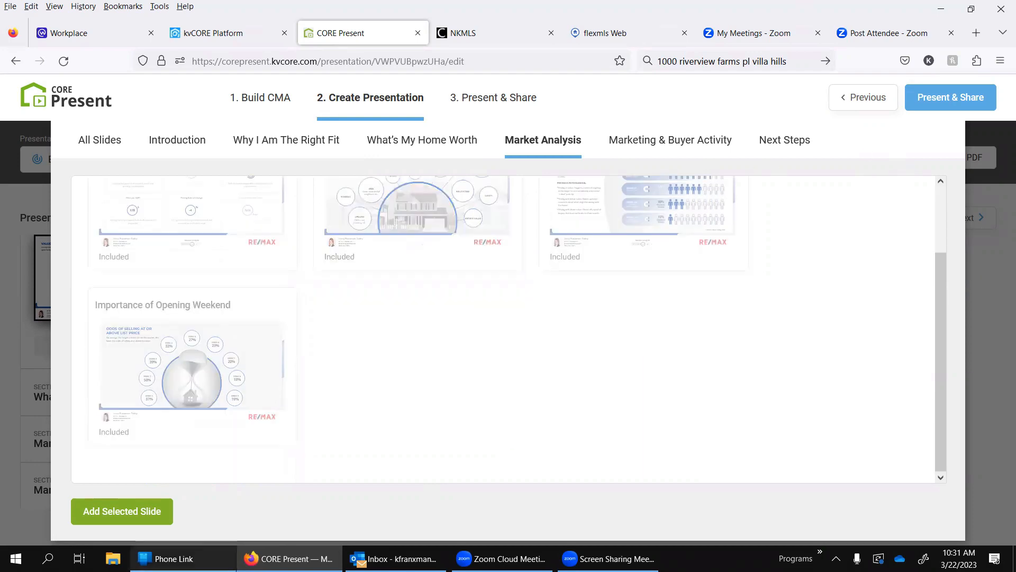
click(114, 511)
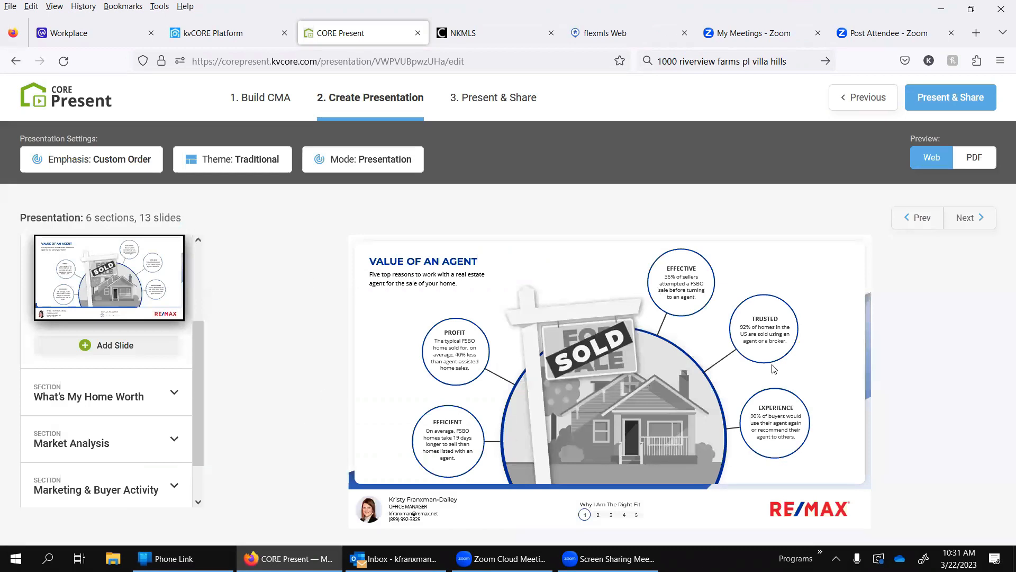
Step: Check the What's My Home Worth section in the presentation outline, collapse it and expand Why I Am The Right Fit
click(54, 396)
scroll(152, 376, down, 2)
scroll(146, 296, up, 2)
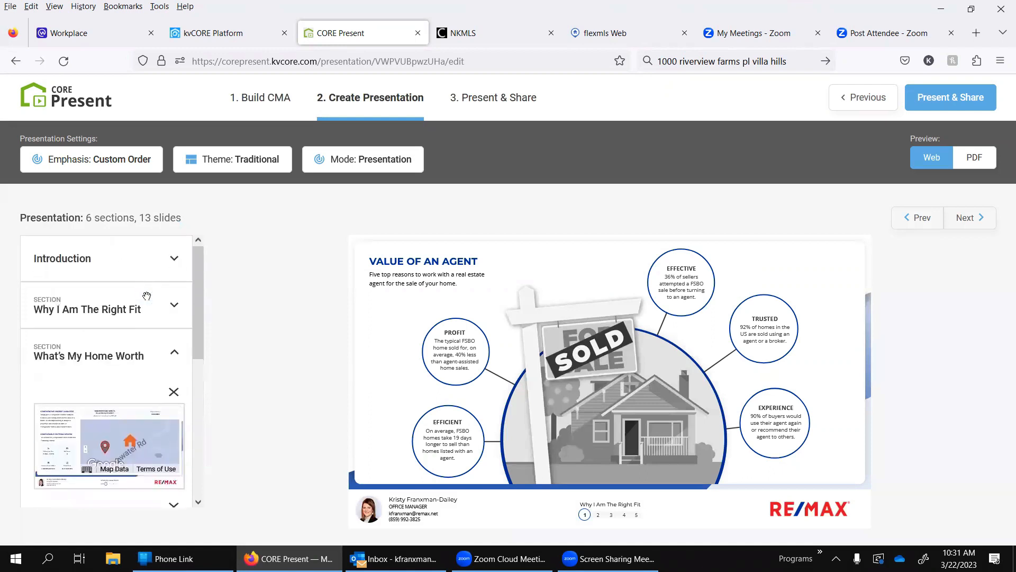
click(174, 356)
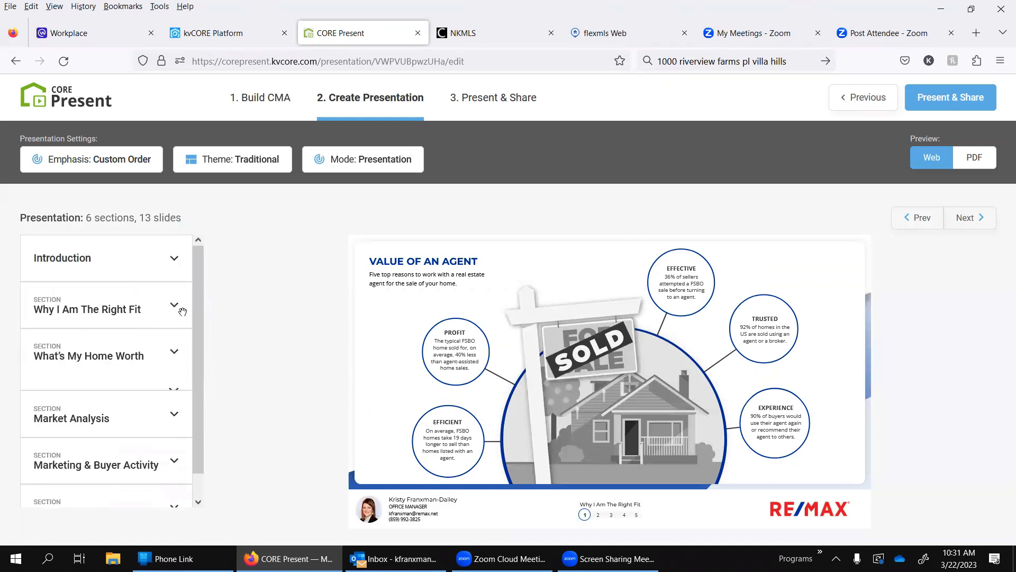
click(174, 305)
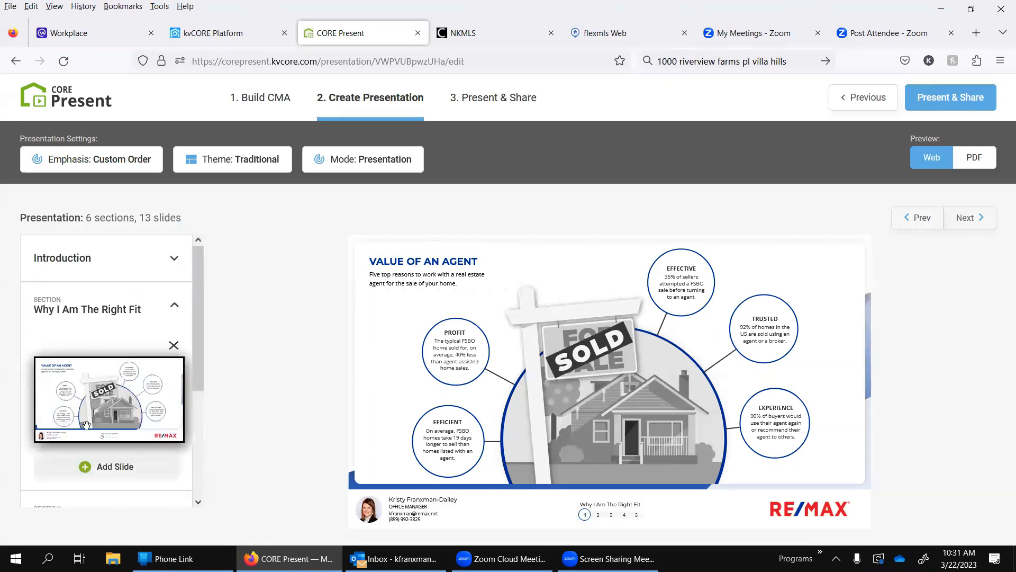
Step: Reopen the slide library, exclude and re-include What factors influence pricing under Market Analysis, and apply the slide selection
click(117, 470)
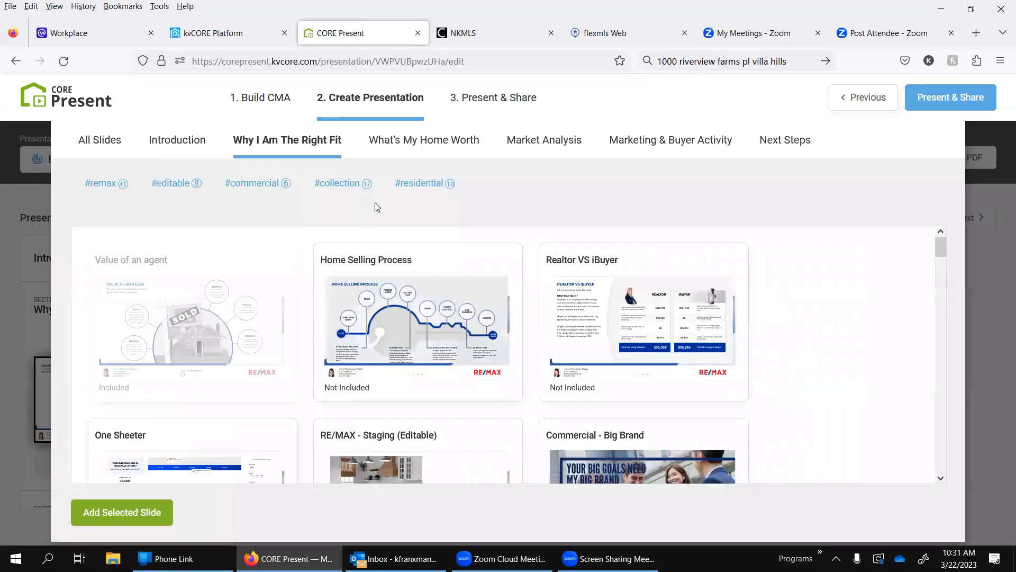
click(430, 139)
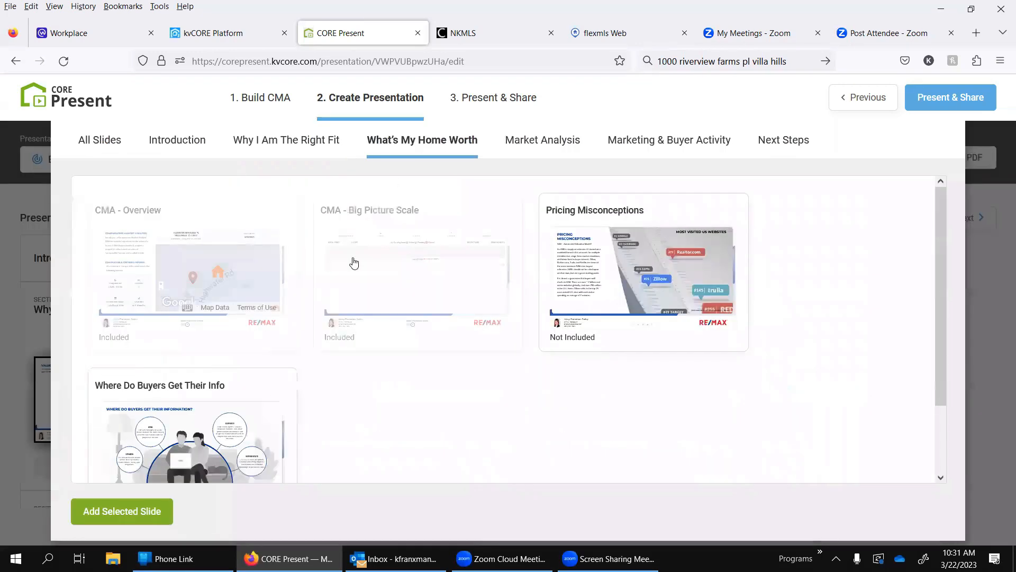
click(563, 147)
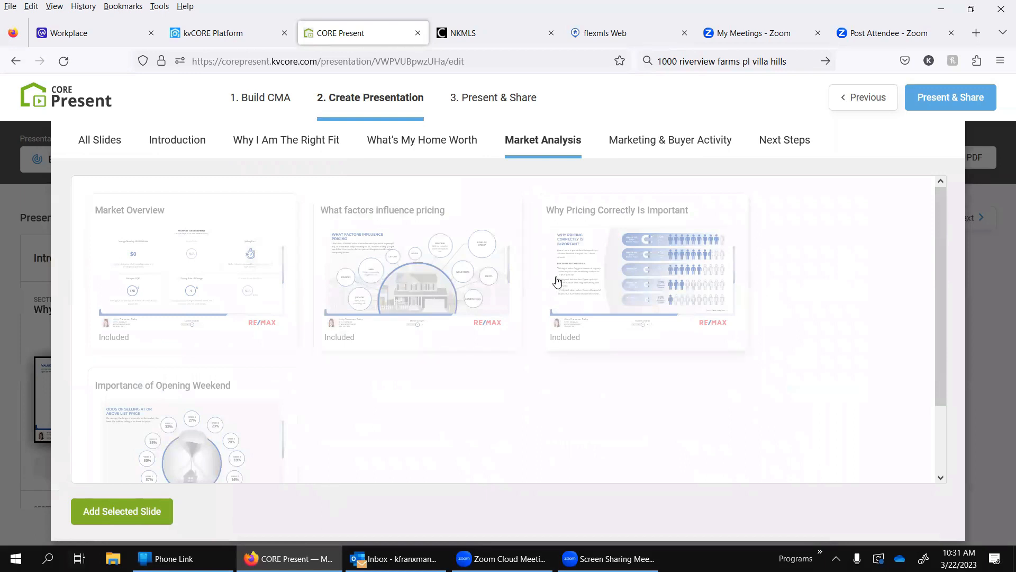
click(460, 290)
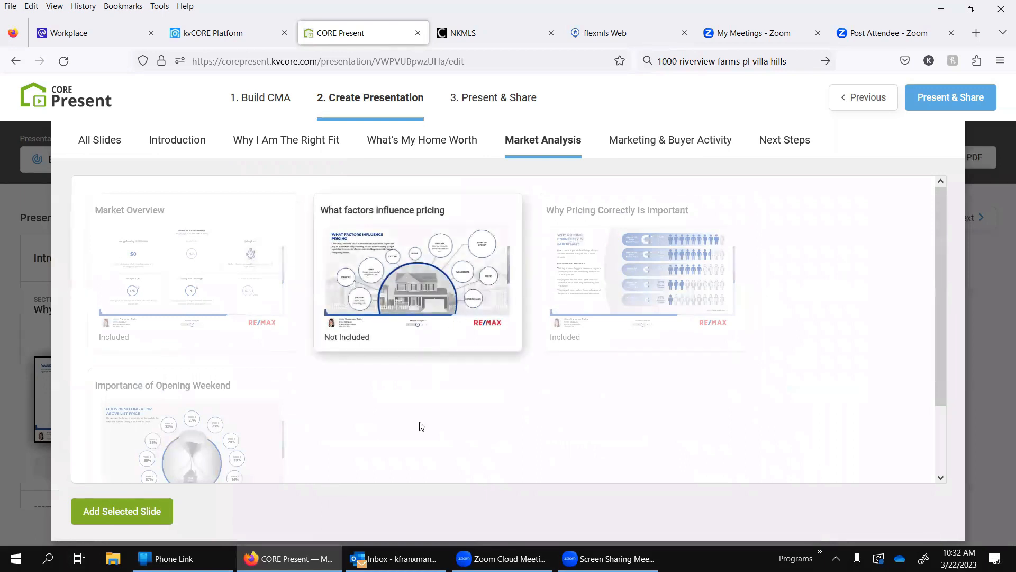
click(400, 292)
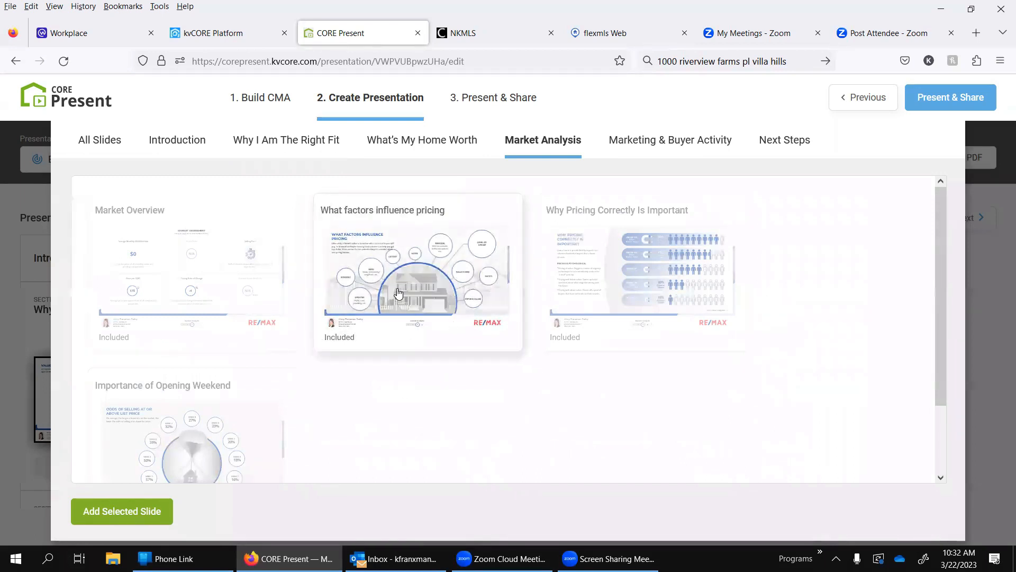
click(110, 511)
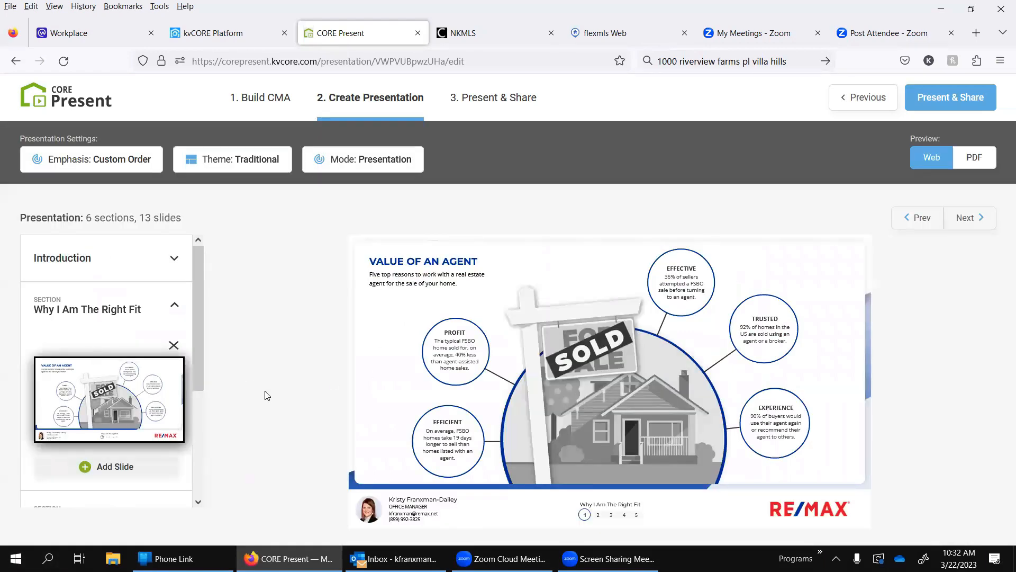
Step: Expand the What's My Home Worth section and examine the comparables map on its Comparative Market Analysis slide at a wider zoom
scroll(112, 432, down, 3)
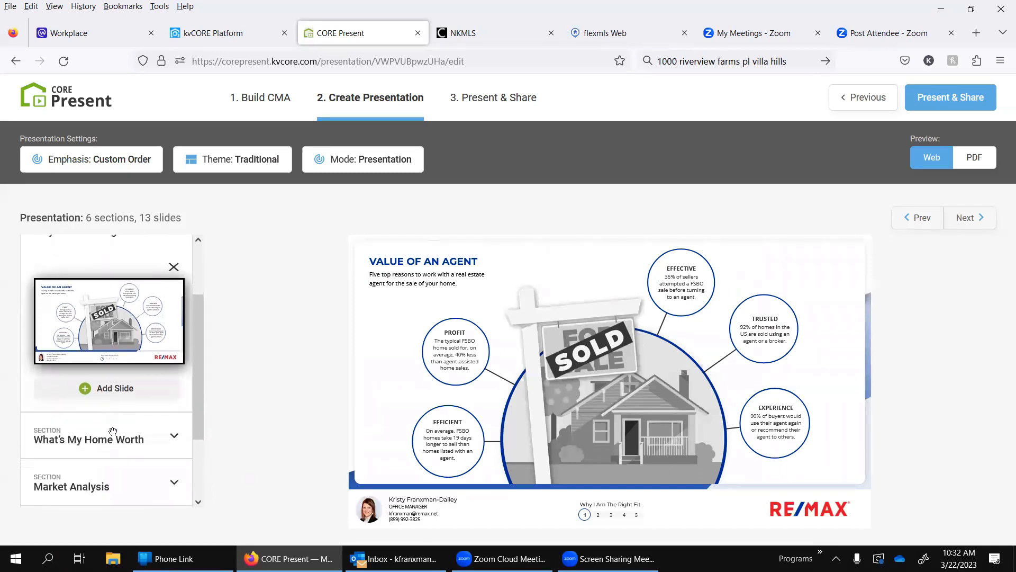
click(112, 432)
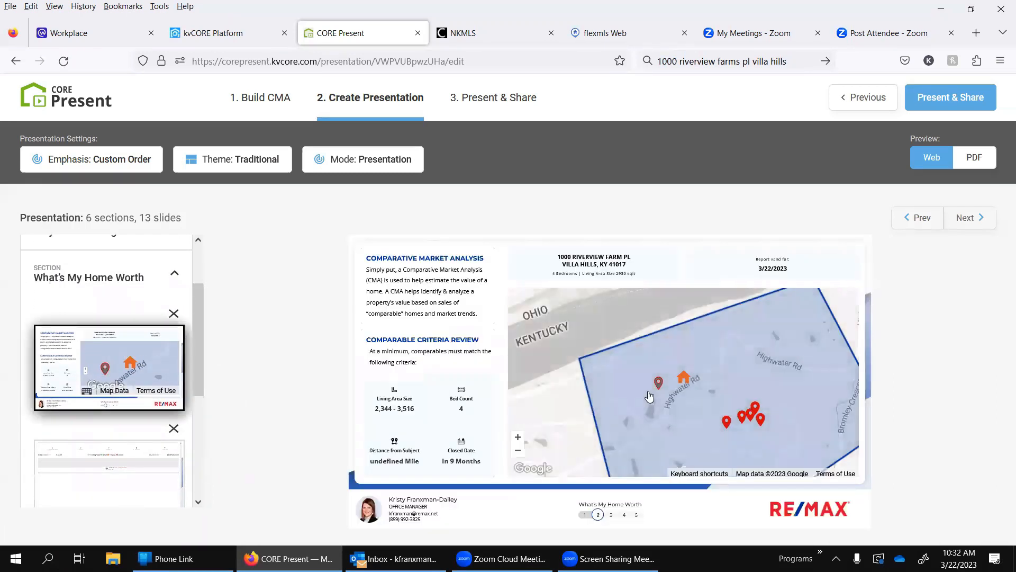
scroll(650, 396, down, 2)
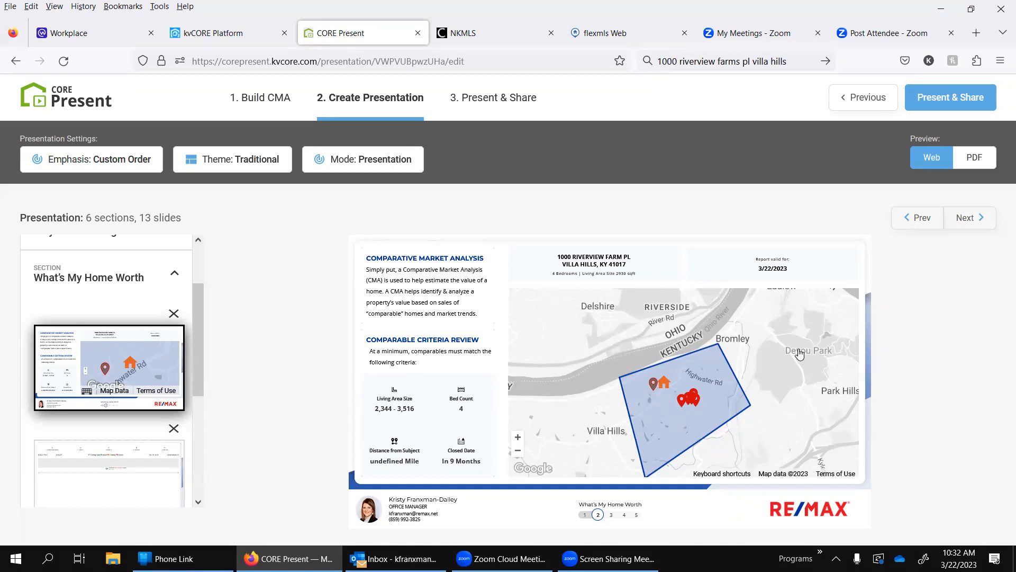
scroll(735, 360, up, 2)
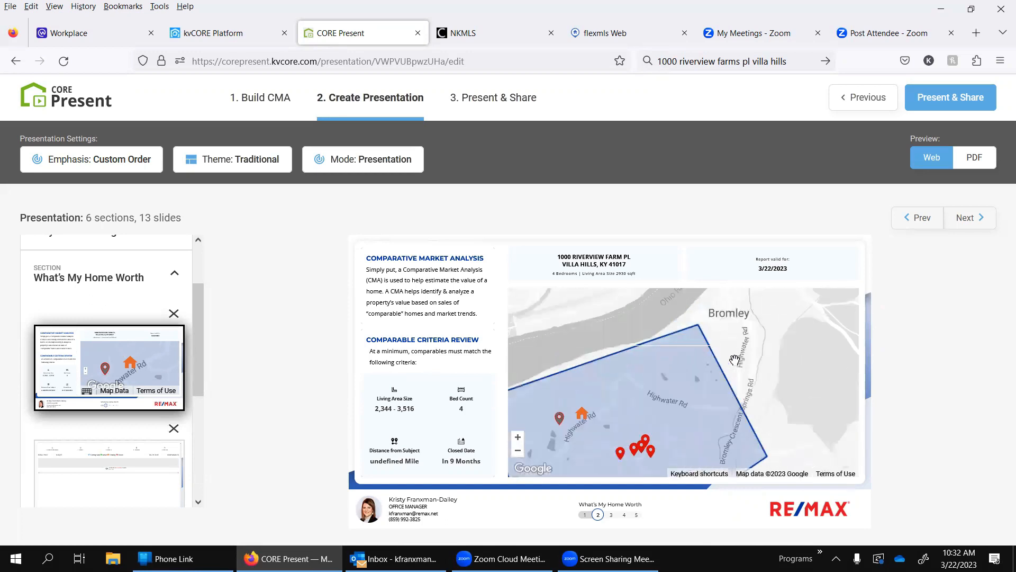
scroll(733, 359, down, 2)
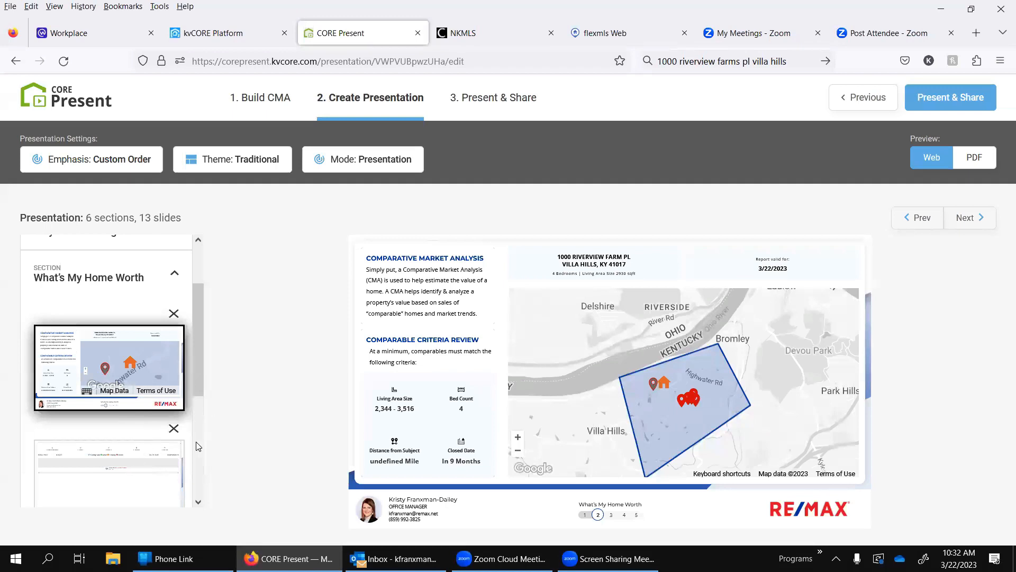
Step: View the slide comparing comps by price in What's My Home Worth and advance to the Market Assessment slide
scroll(198, 502, down, 4)
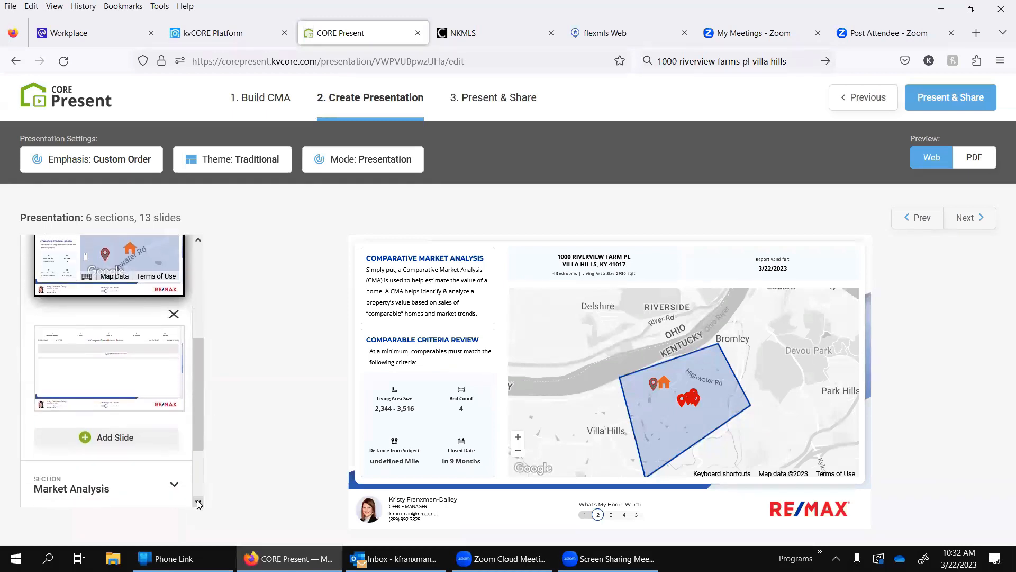
click(114, 281)
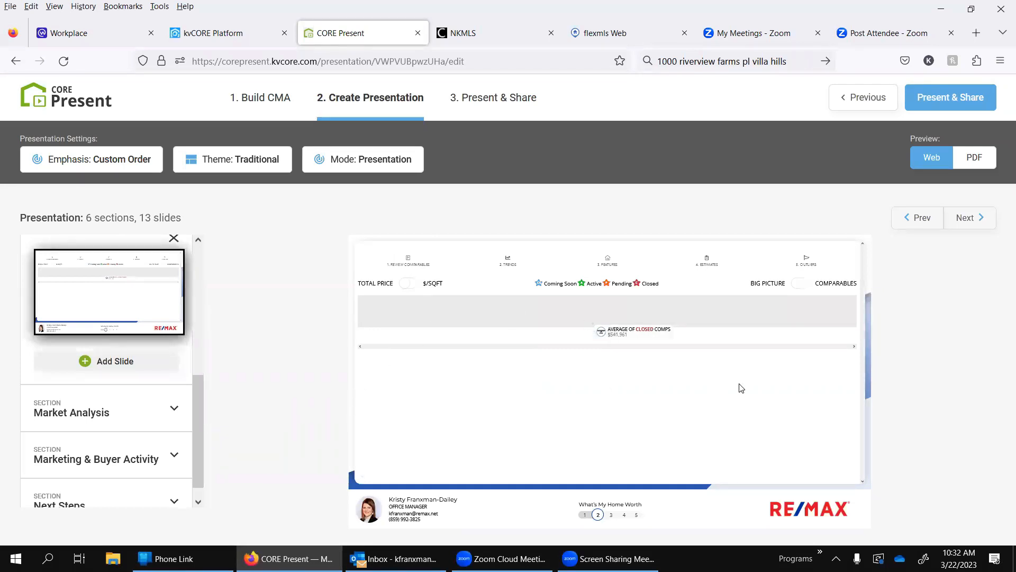
click(975, 229)
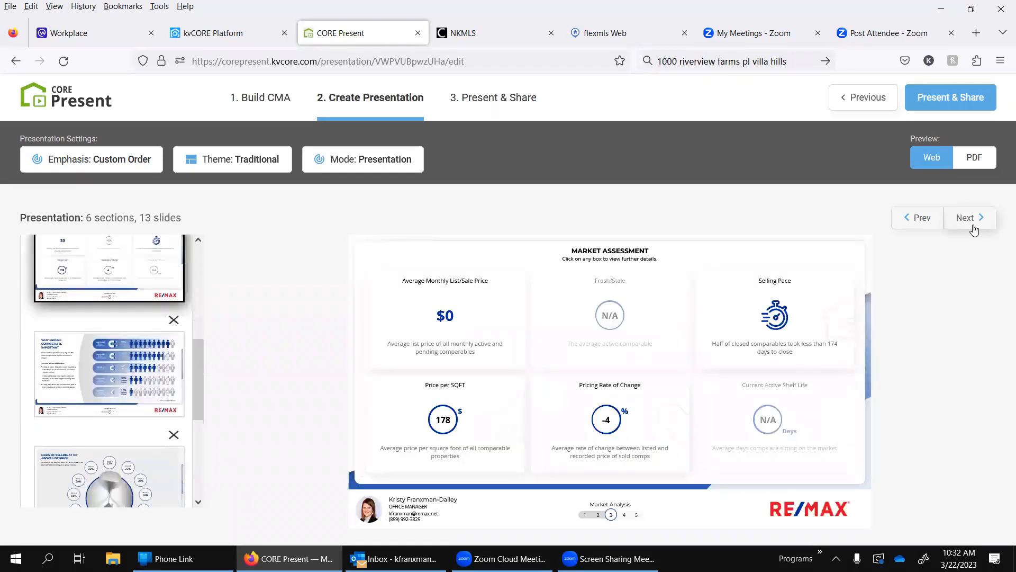
Step: Return to the comps price slide in What's My Home Worth and view its Trends and Features options
click(931, 221)
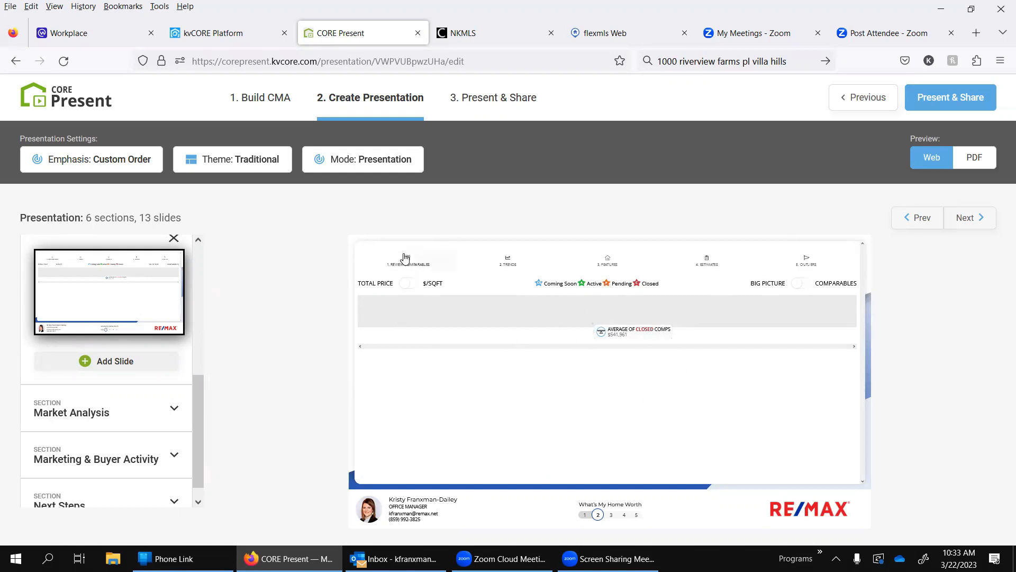
click(537, 266)
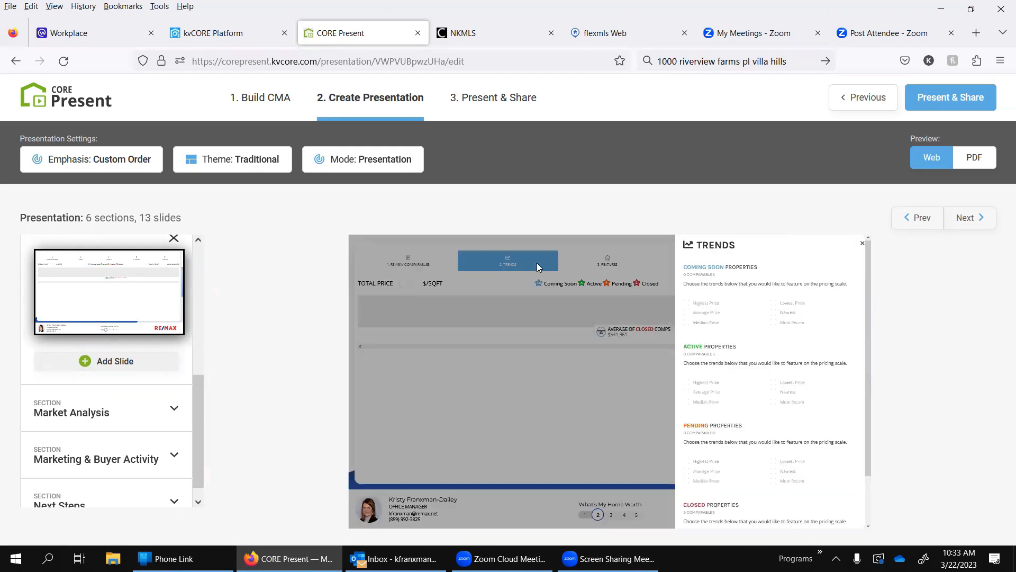
click(612, 258)
click(613, 261)
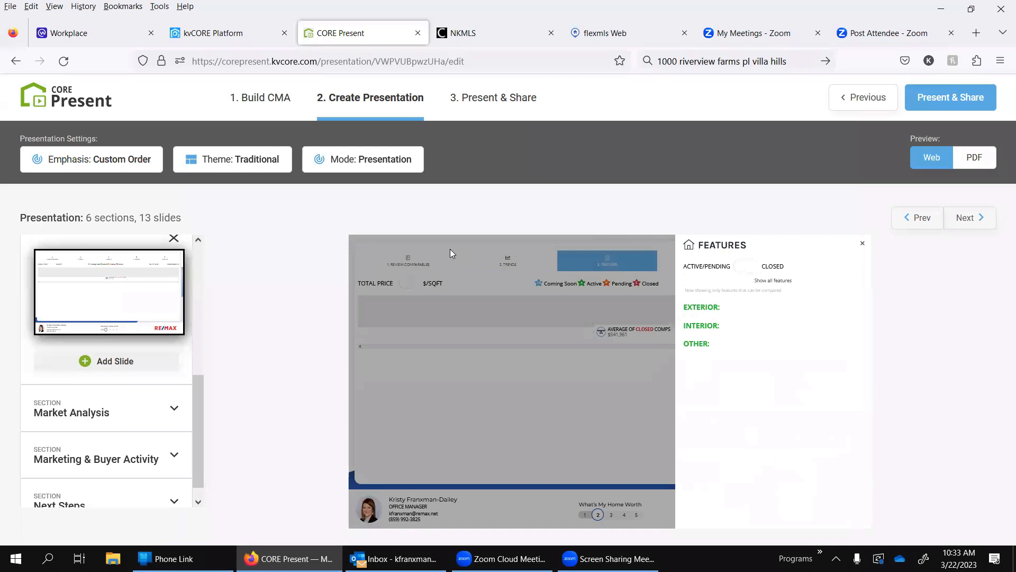
Step: Review the comparables on the slide, viewing the property details of the first two closed homes
click(416, 264)
click(415, 264)
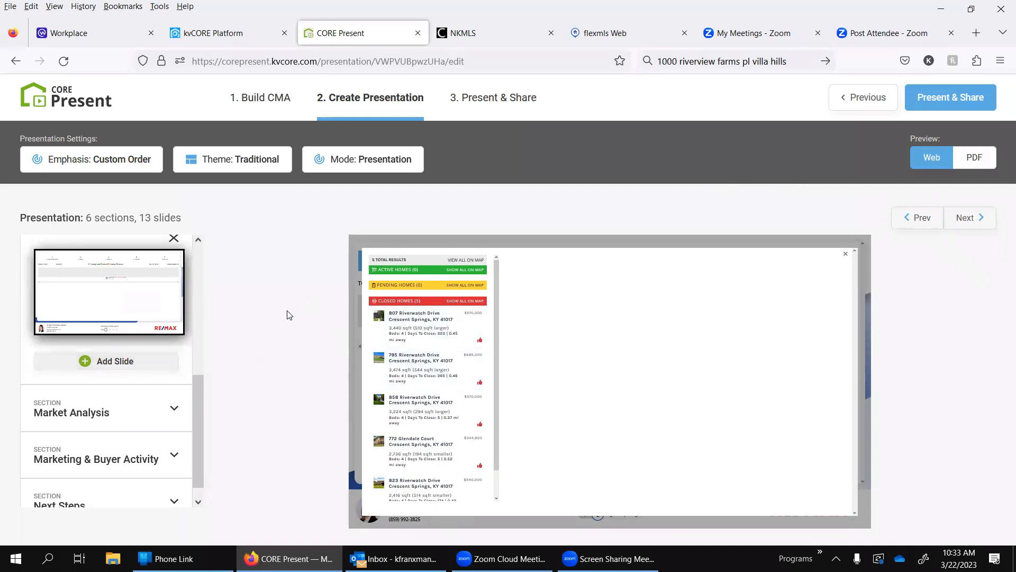
click(406, 318)
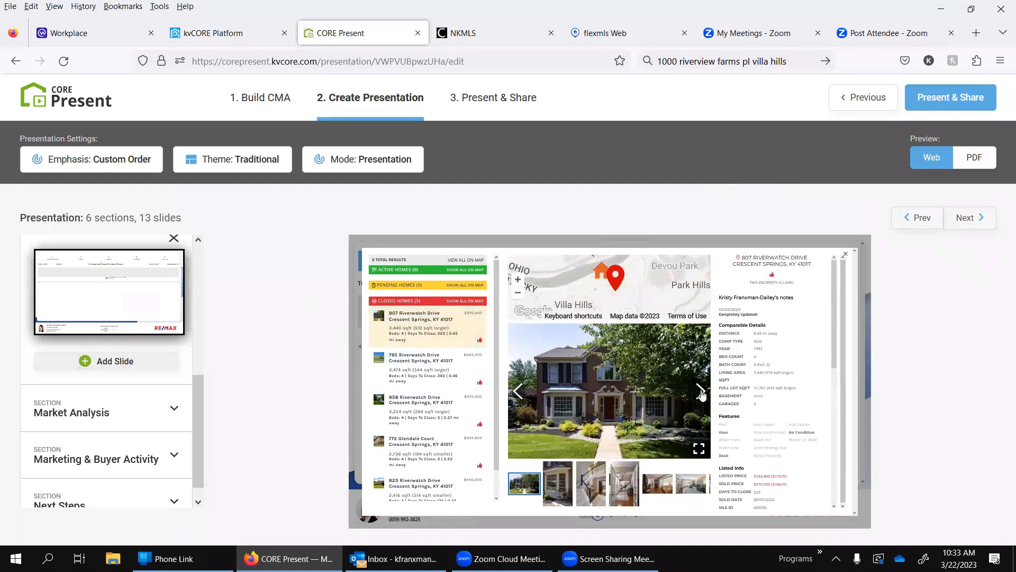
click(416, 365)
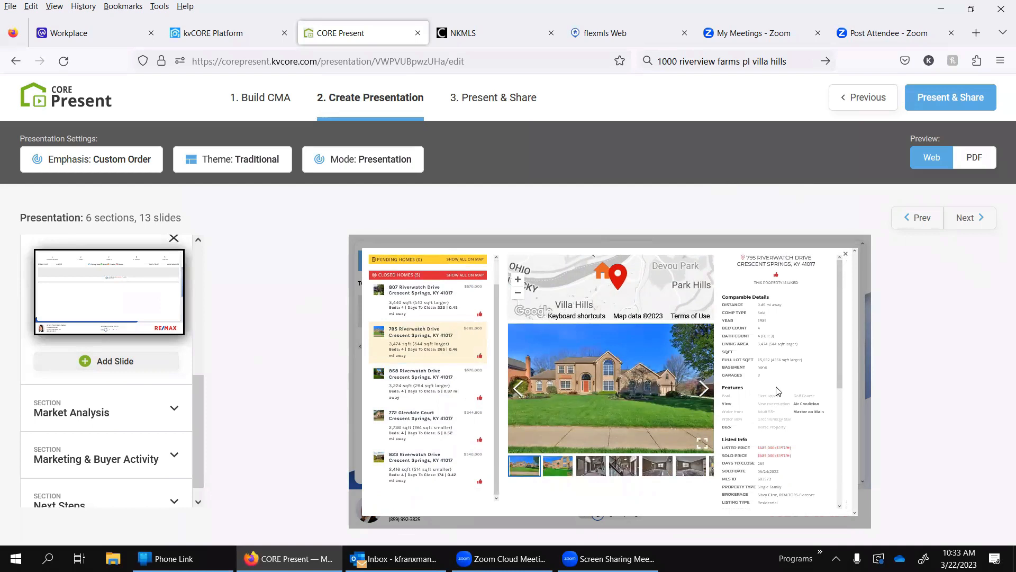
Step: Return to the Market Analysis section and view its slides from Market Assessment through What Factors Influence Pricing
click(128, 420)
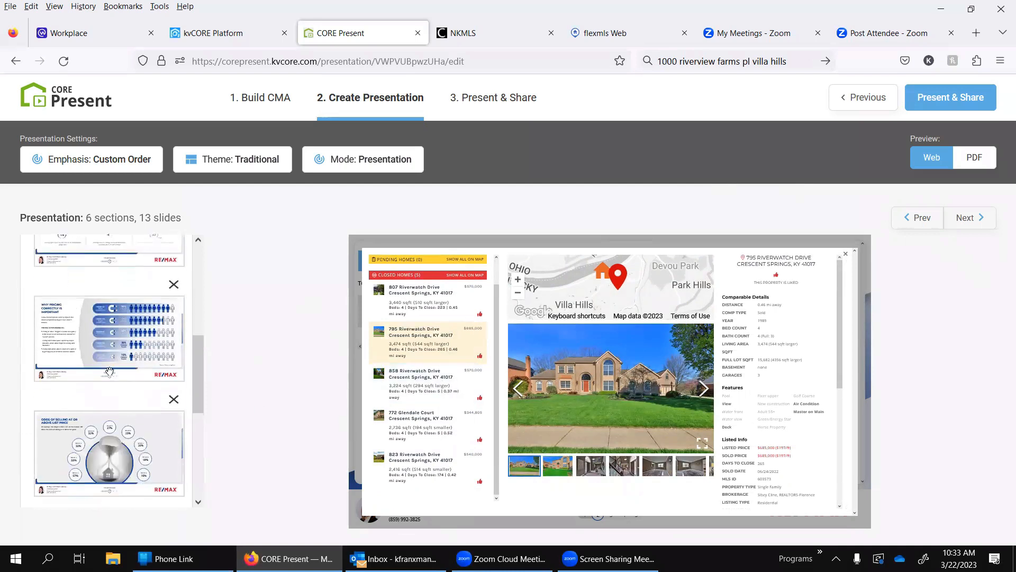
scroll(105, 270, up, 2)
click(105, 270)
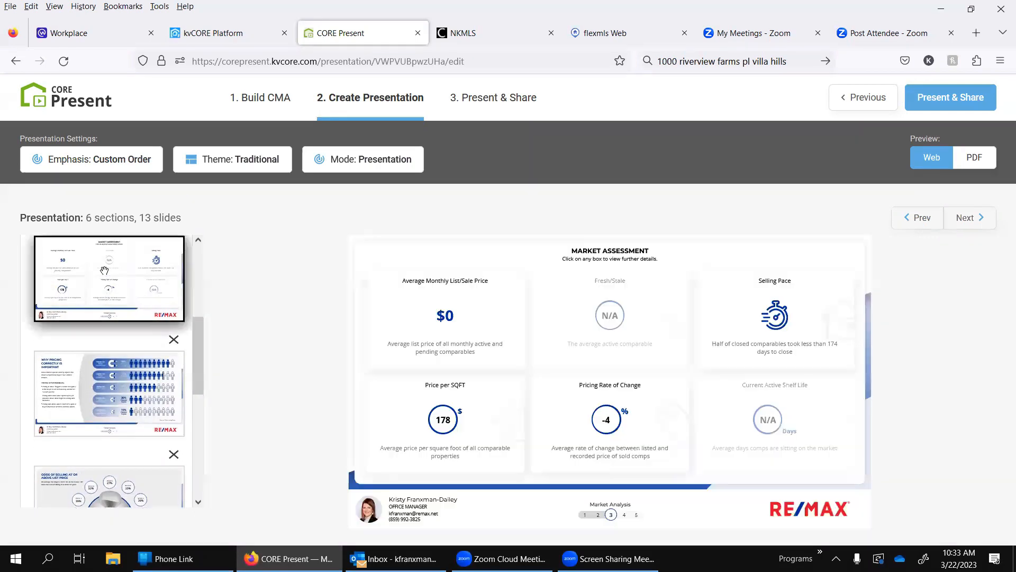
click(983, 227)
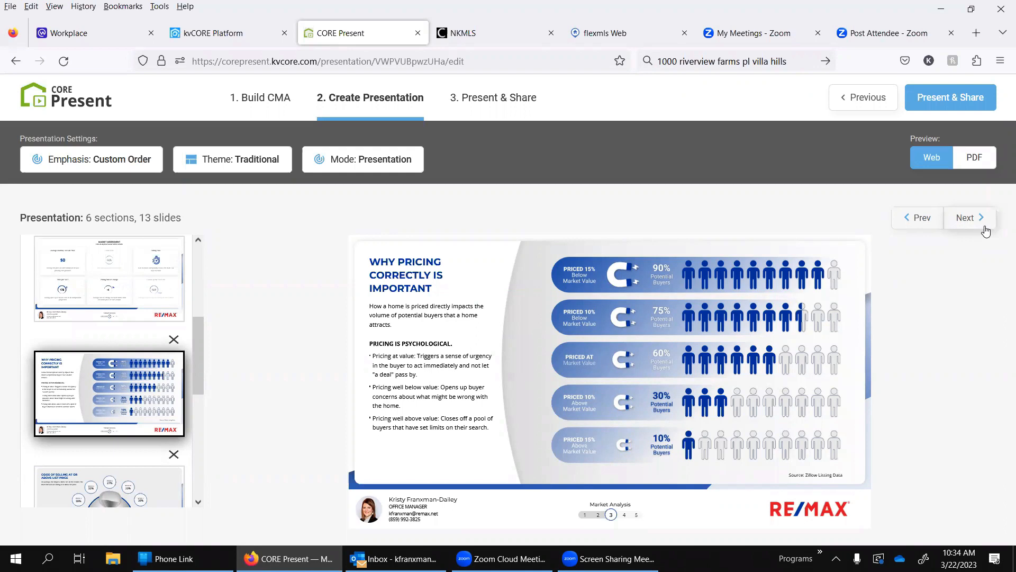
click(984, 226)
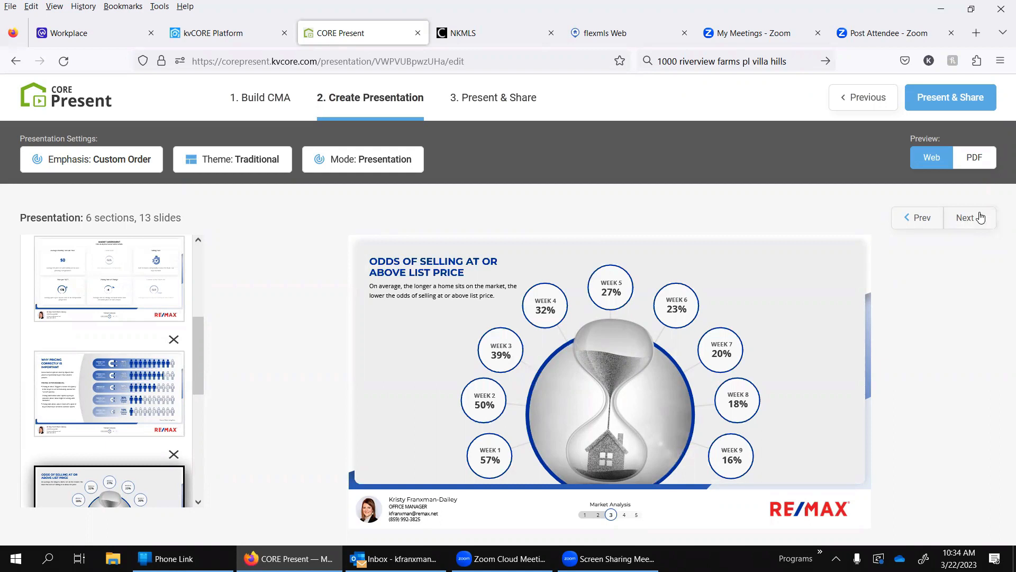
click(971, 224)
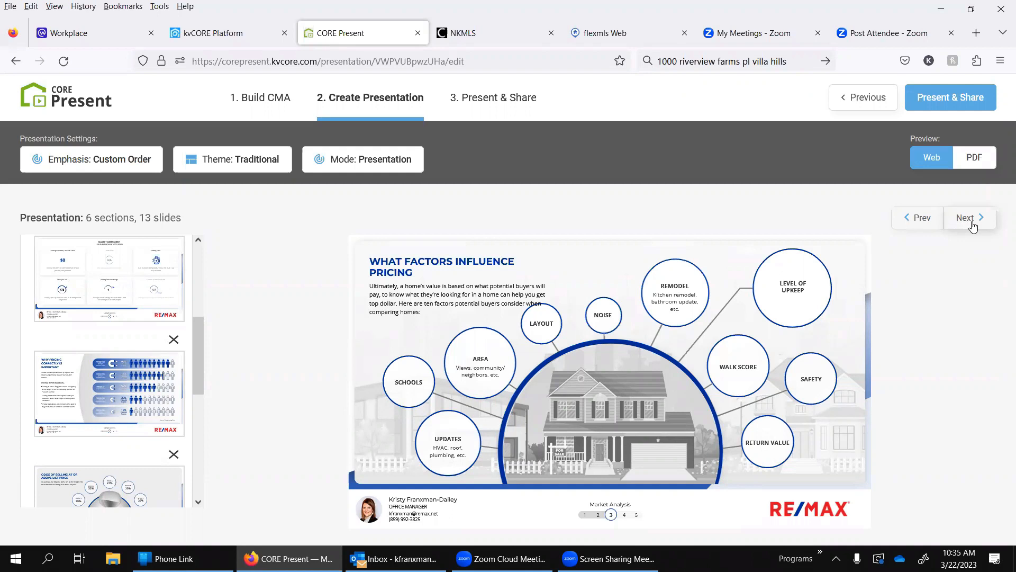
Step: Remove the Buyer Demand map slide from Marketing & Buyer Activity and display the section's interested buyers funnel slide
click(973, 225)
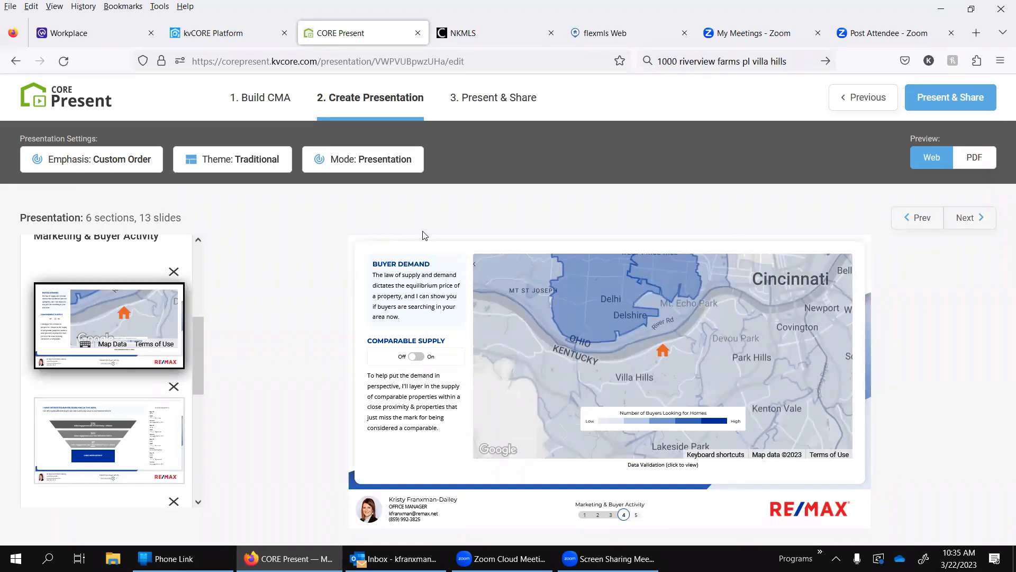
click(174, 272)
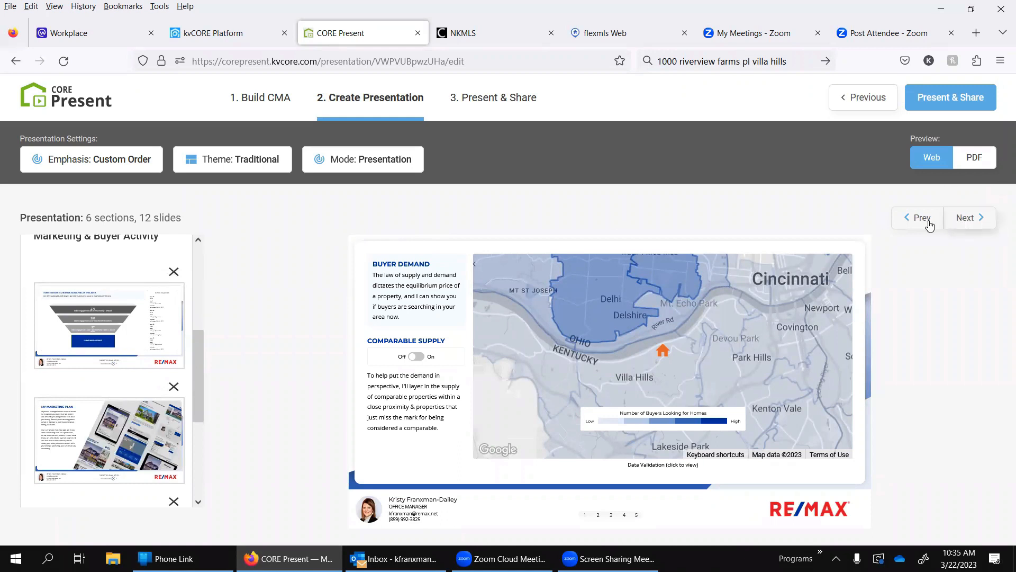
click(112, 321)
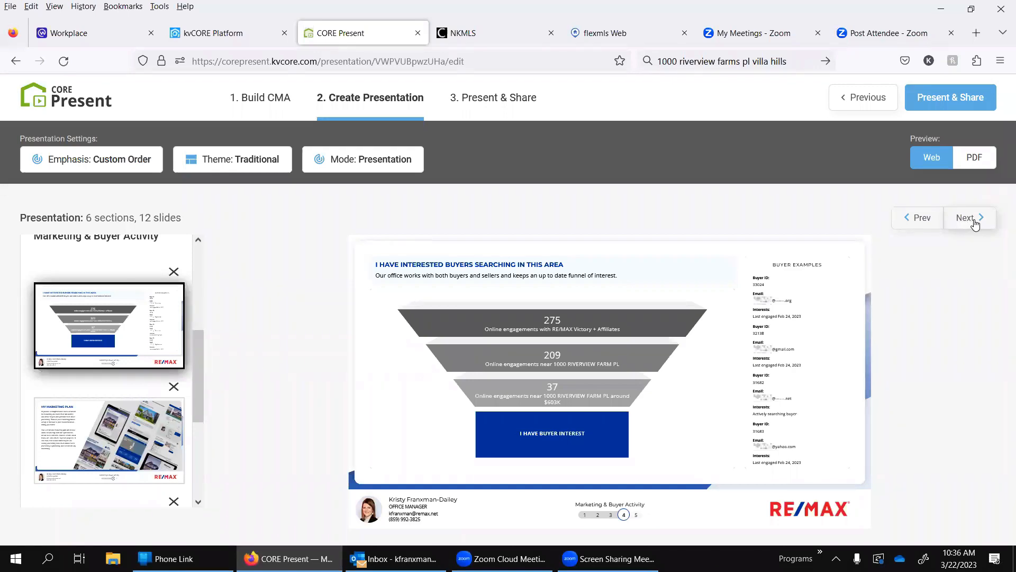
Step: View the My Marketing Plan and CORE Social slides, ending on the Thank You slide of Next Steps
click(976, 223)
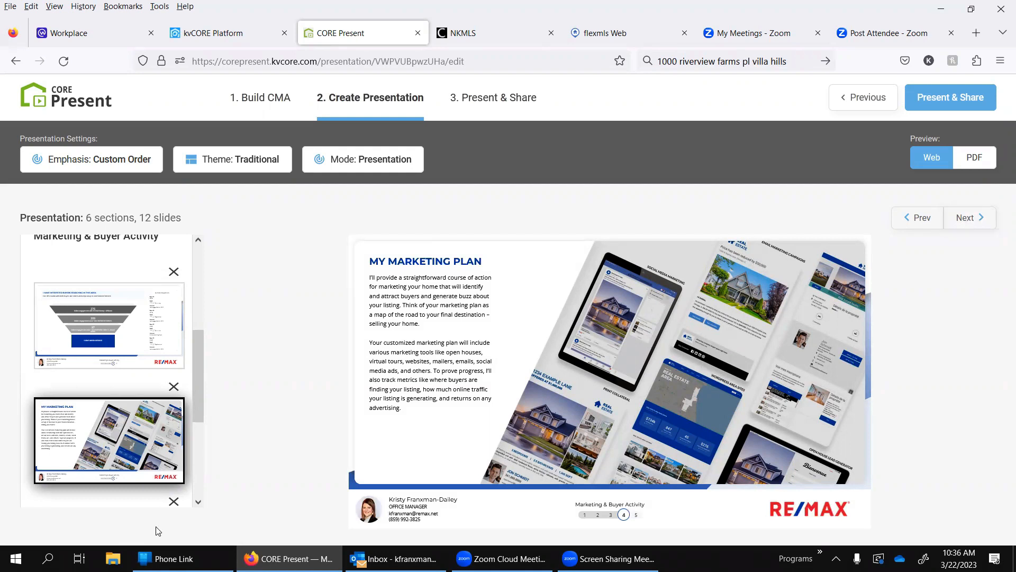
scroll(153, 389, down, 2)
scroll(152, 389, down, 3)
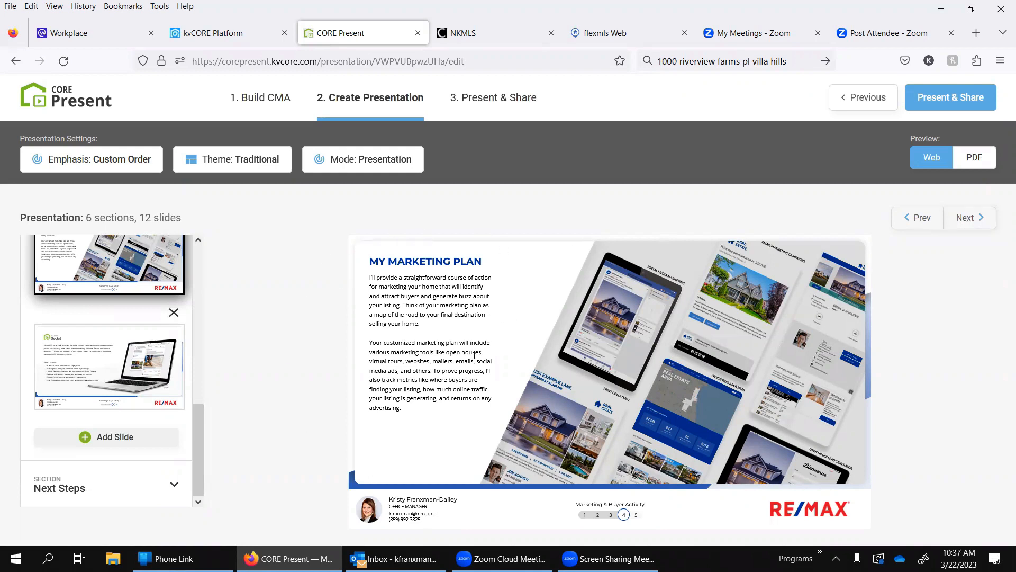
click(981, 221)
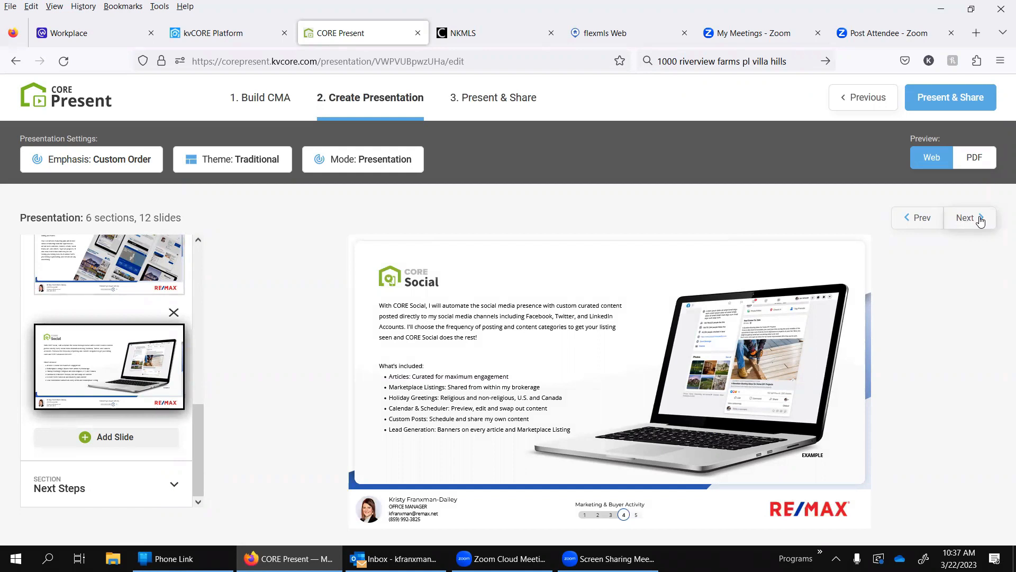
click(980, 220)
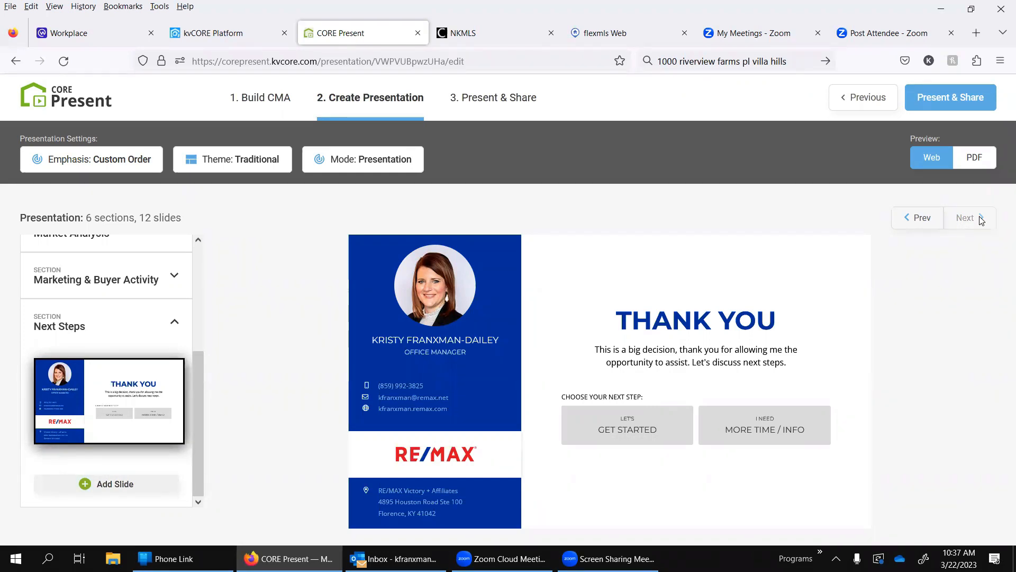
Step: View the Get Started and More Time / Info responses on the Thank You slide, cancelling each one
click(604, 419)
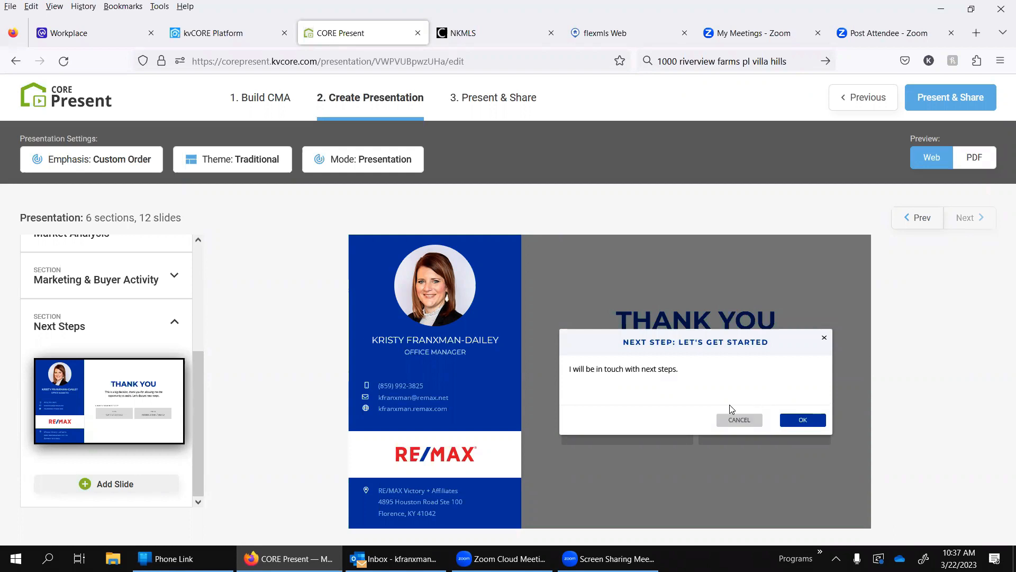
click(729, 423)
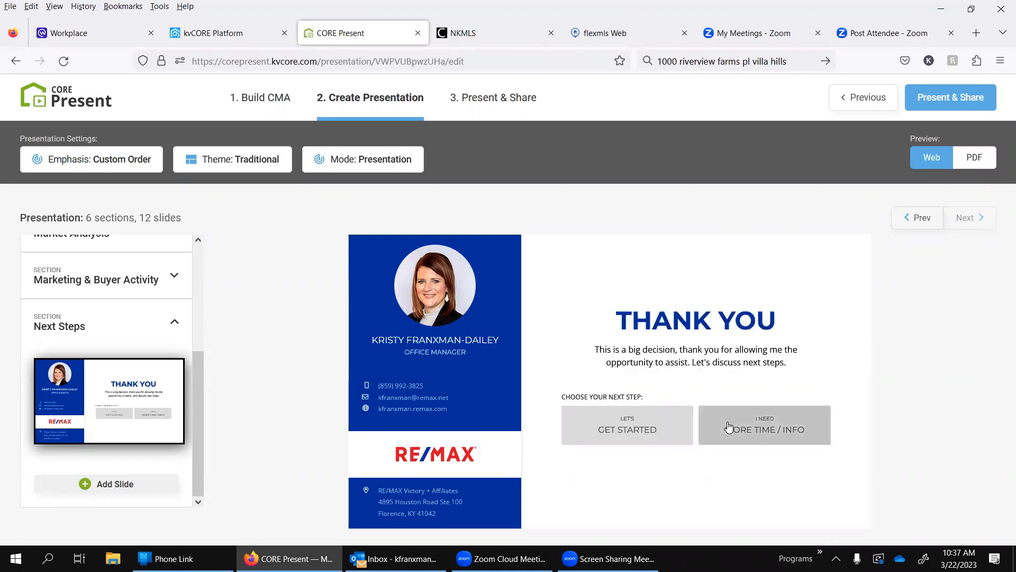
right_click(772, 439)
click(771, 438)
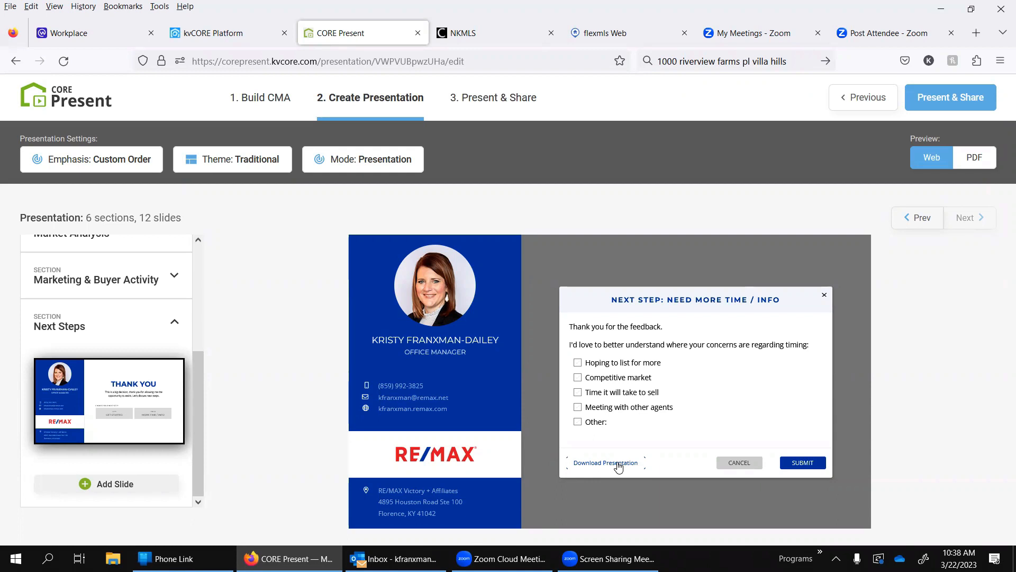
click(725, 464)
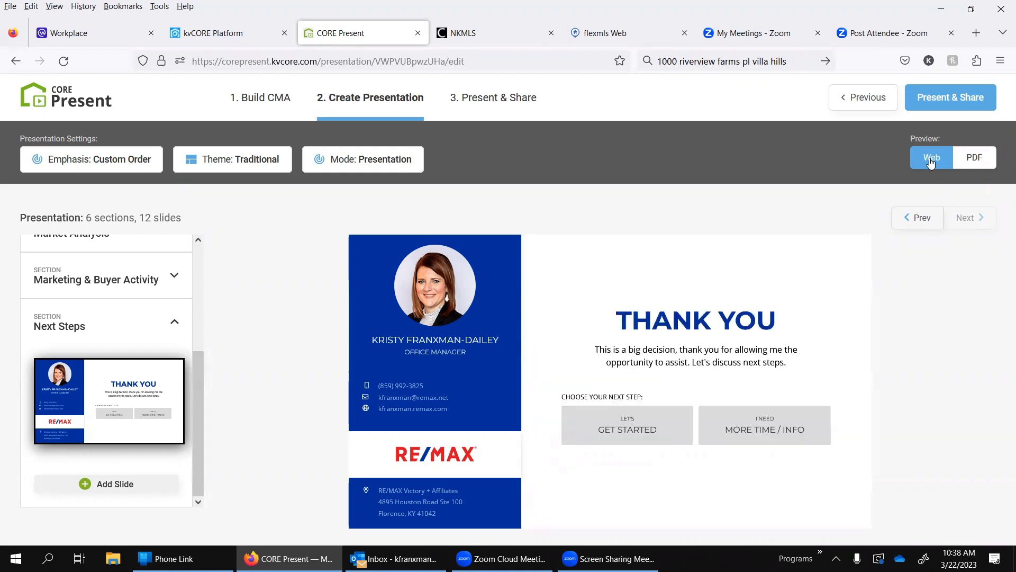
Step: Switch the preview to PDF and examine the Introduction cover page from start to end
click(972, 166)
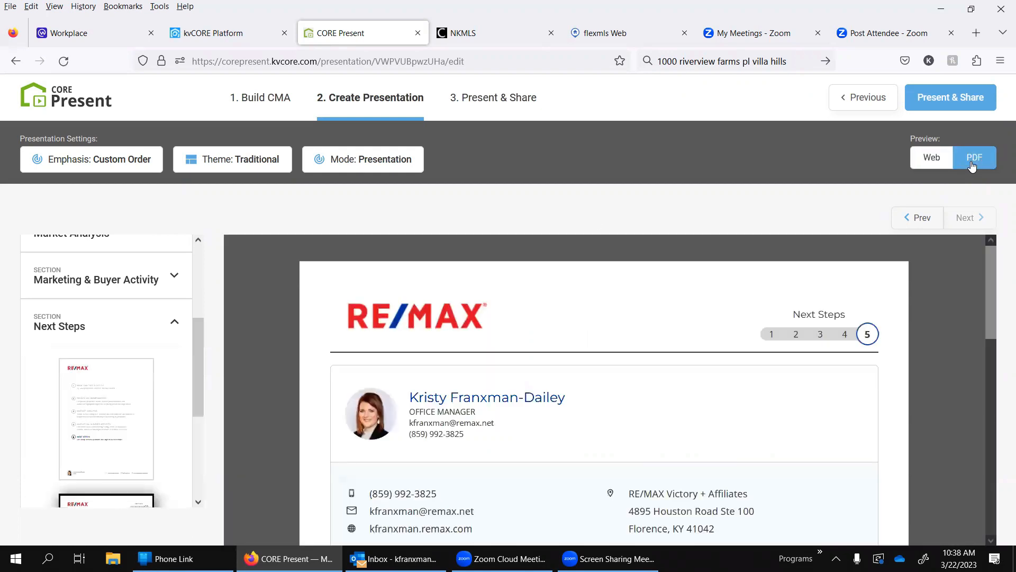
scroll(109, 322, up, 3)
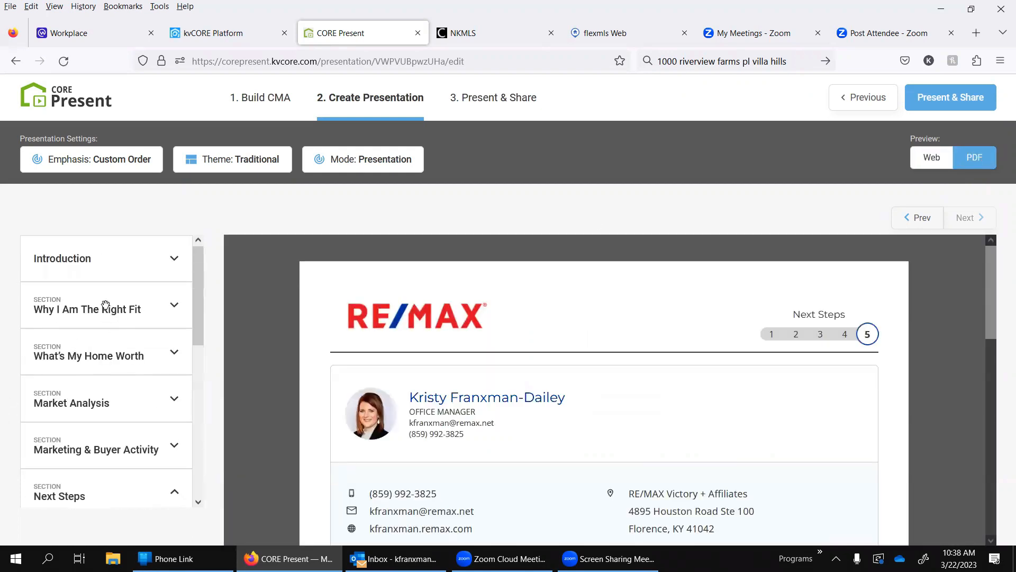
click(101, 260)
click(106, 330)
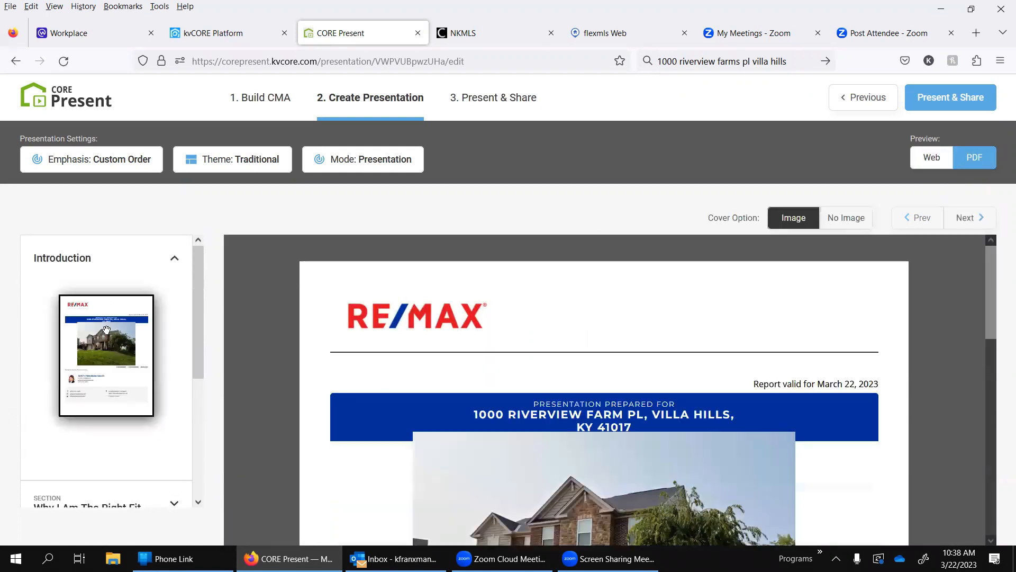
scroll(581, 341, down, 8)
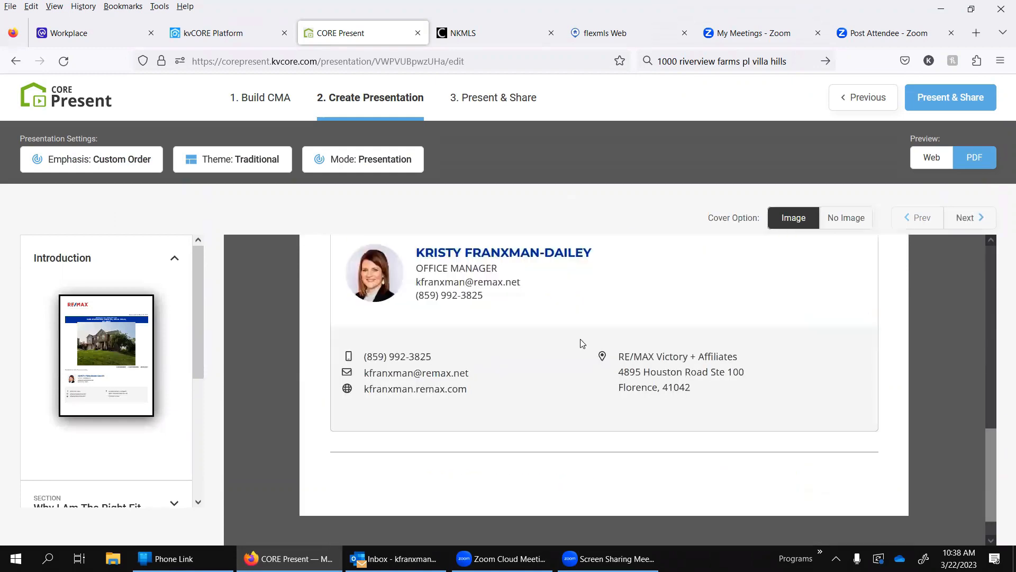
scroll(582, 343, up, 5)
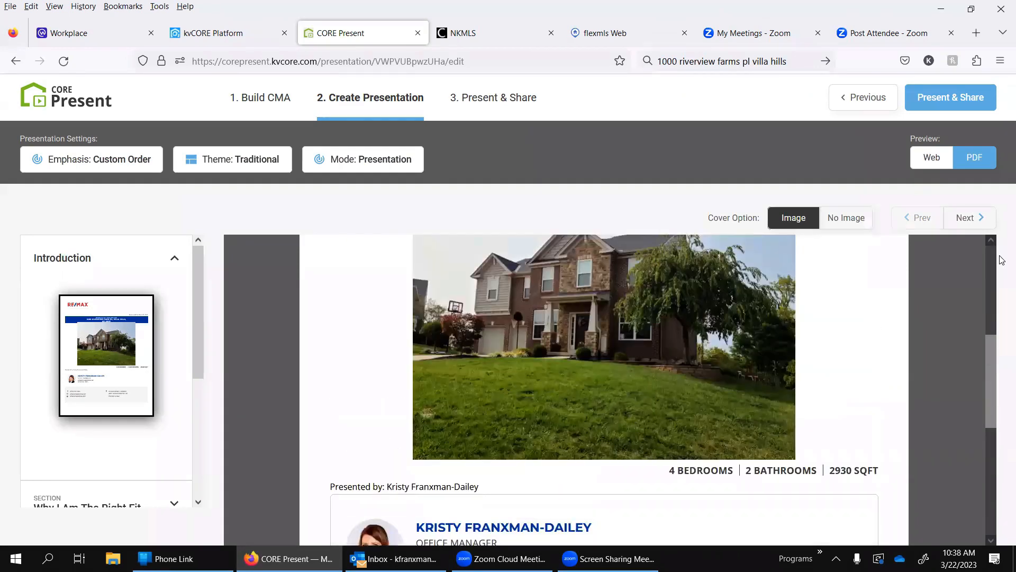
Step: Page through the PDF's Why I Am The Right Fit section to the Comparative Market Analysis map page
click(969, 222)
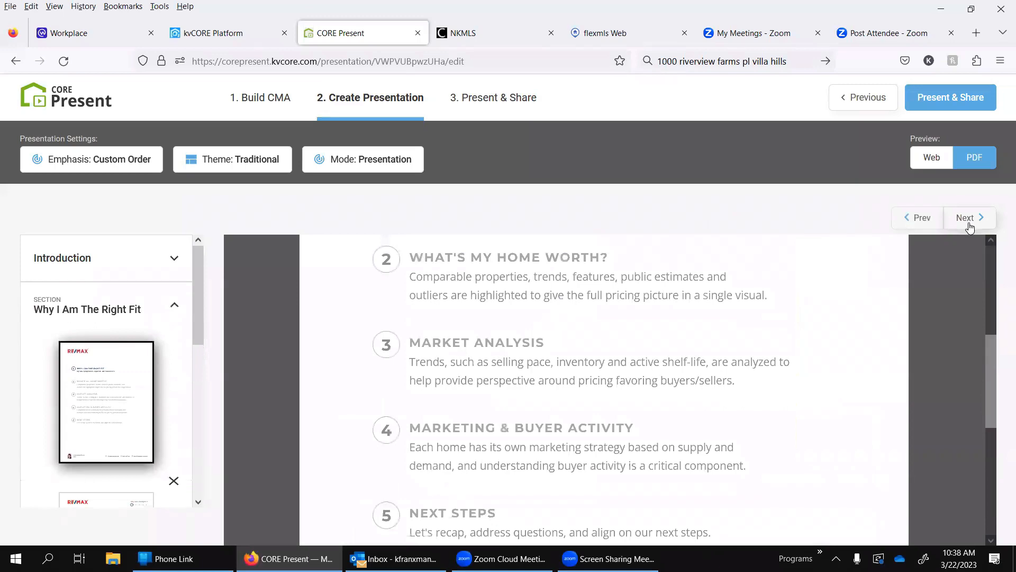
click(969, 223)
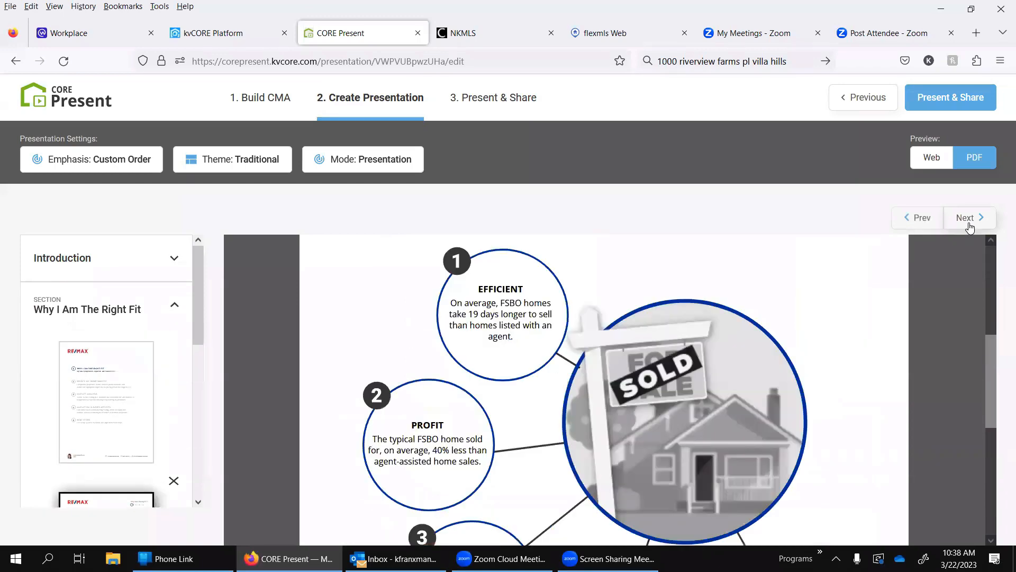
click(970, 226)
click(969, 223)
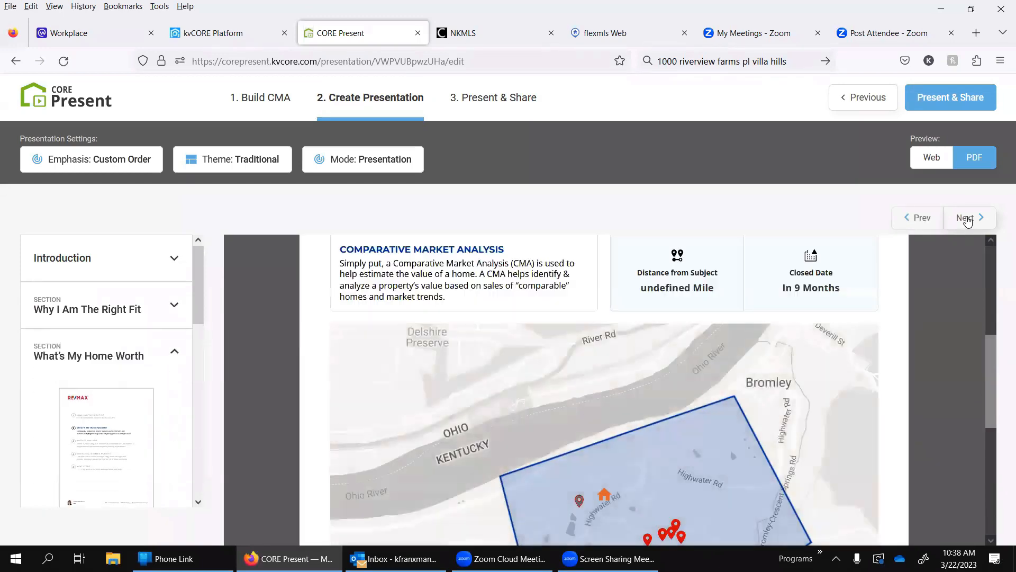
scroll(631, 323, down, 3)
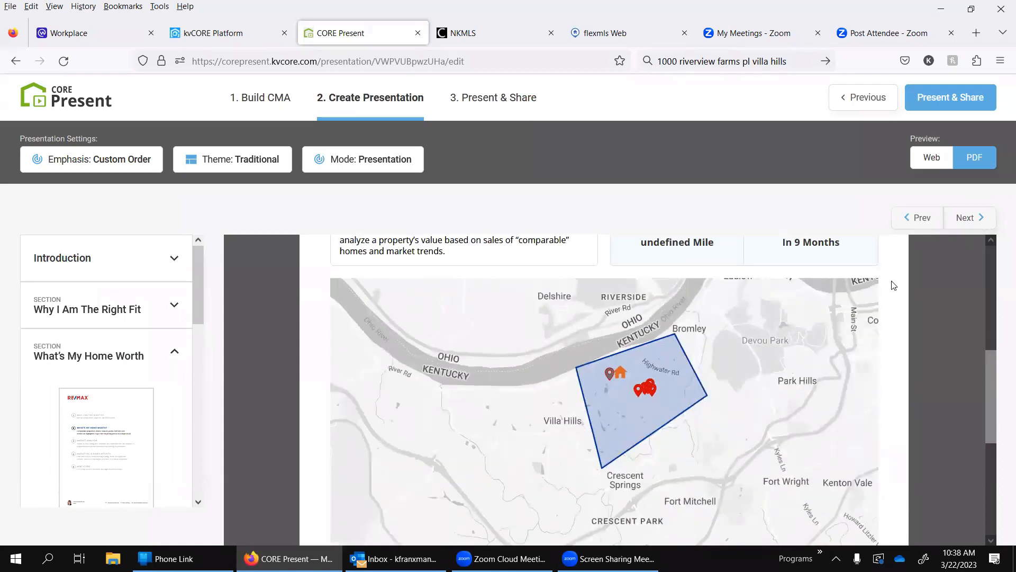
Step: Page through the rest of the PDF, from the average closed comps page to the final Thank You page
click(966, 218)
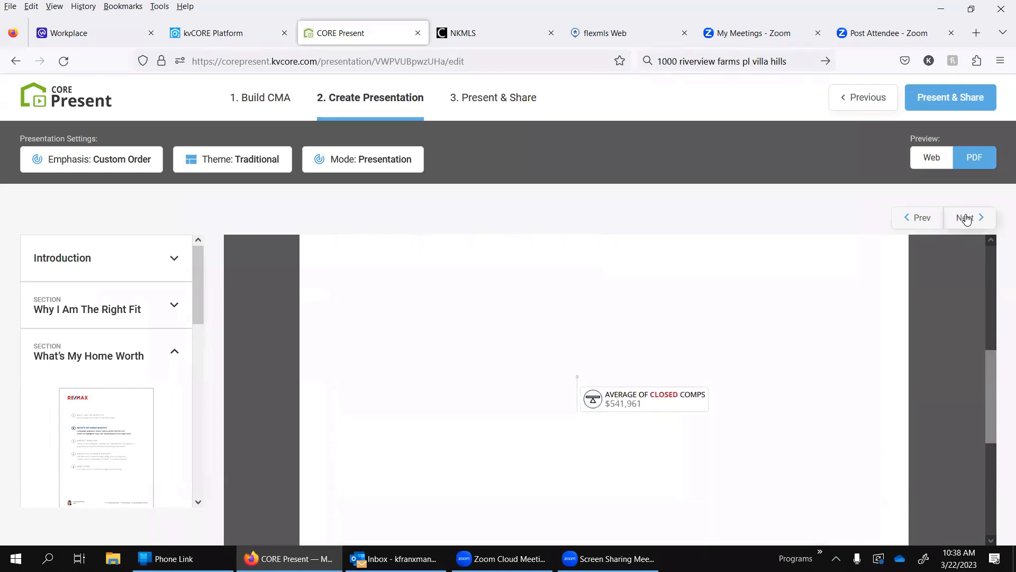
click(966, 218)
click(966, 218)
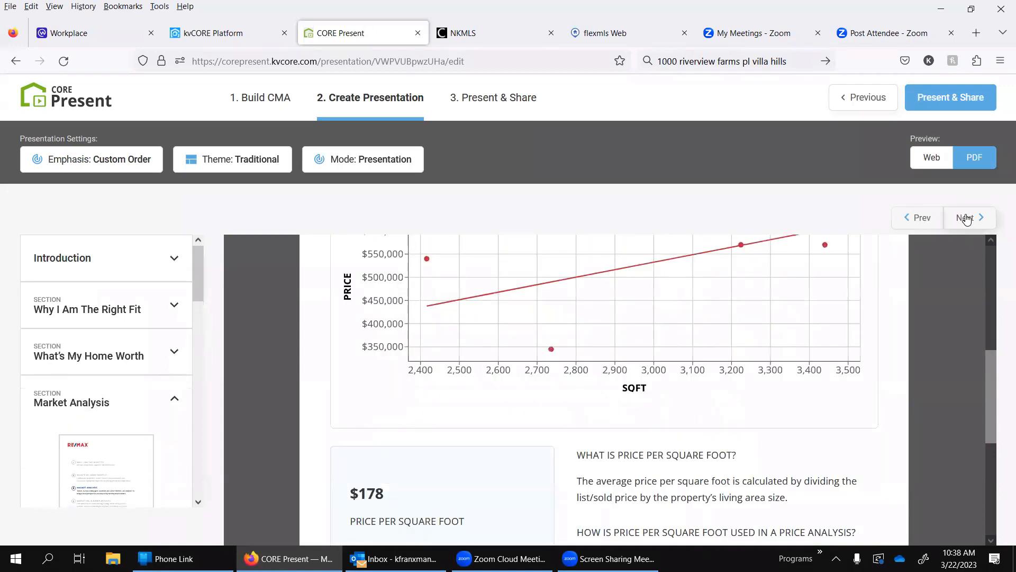
click(966, 219)
click(966, 218)
click(966, 218)
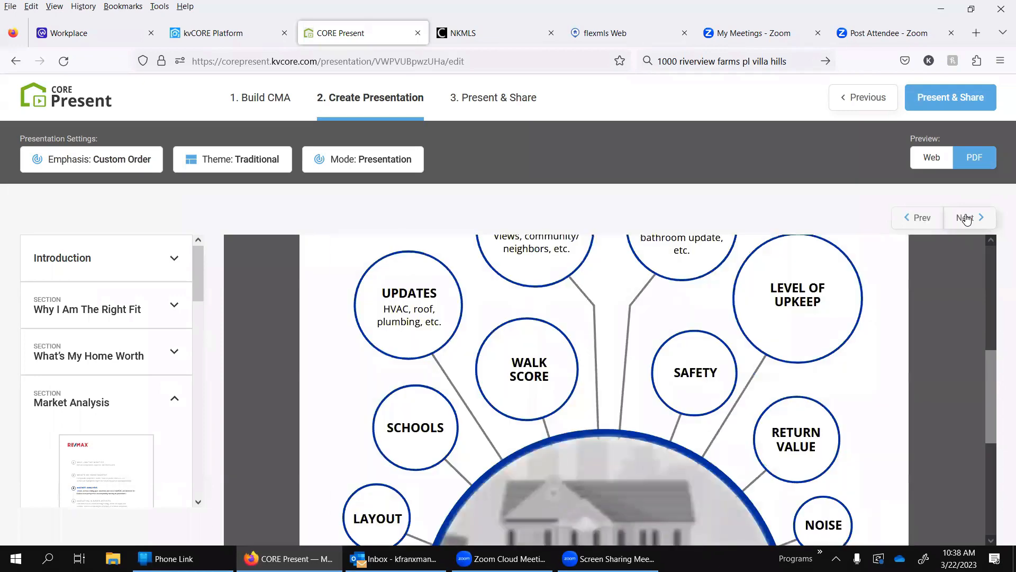
click(966, 218)
click(966, 218)
click(966, 218)
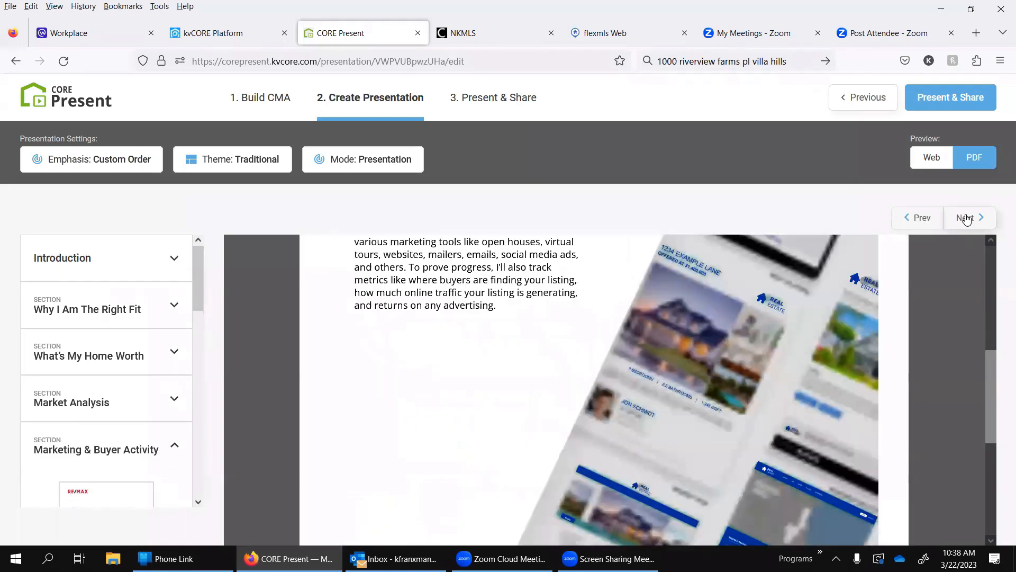
click(965, 218)
click(966, 218)
click(966, 218)
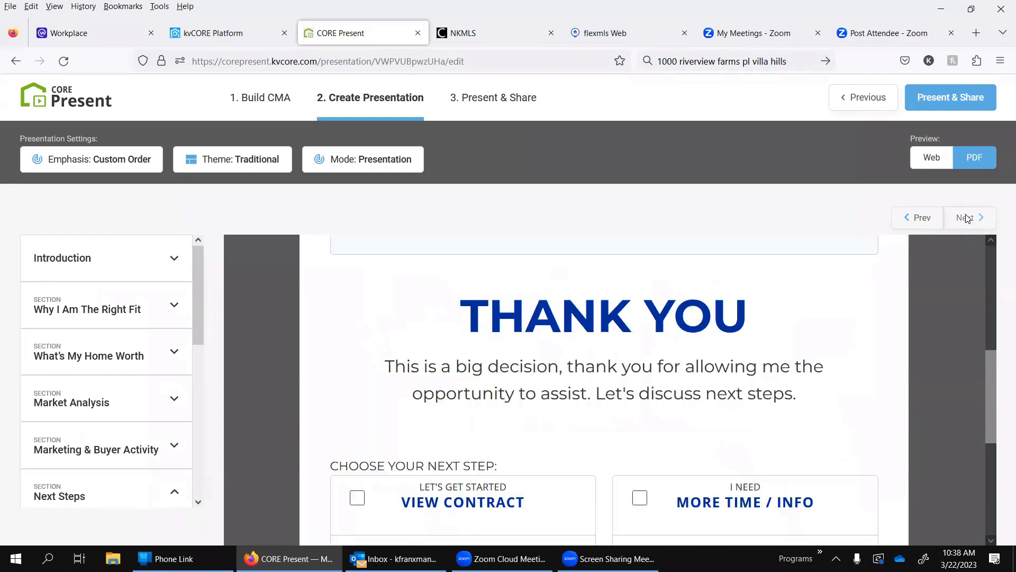
Step: Examine the PDF Thank You page, including its View Contract and More Time / Info choices and contact details
scroll(450, 339, down, 2)
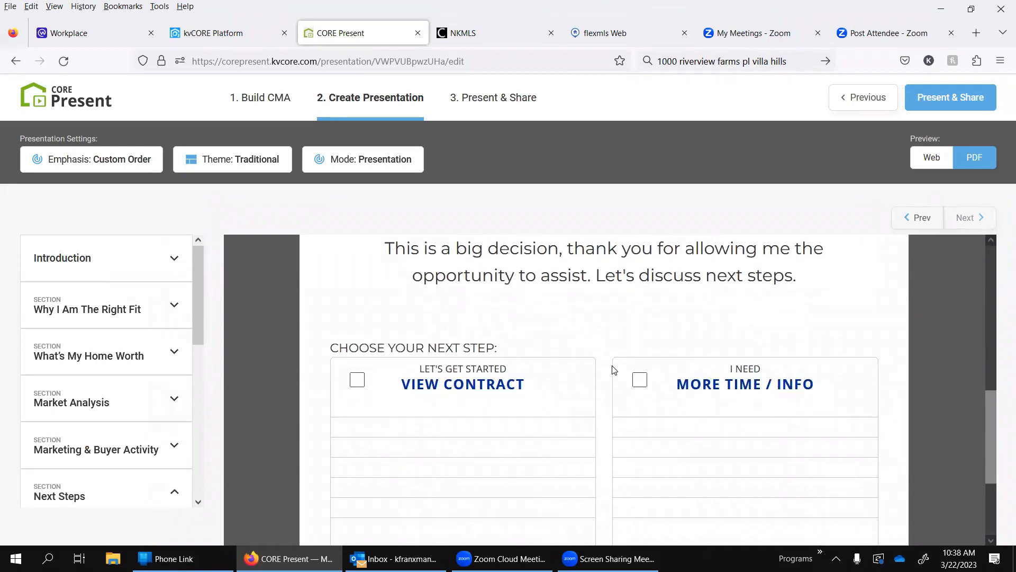
double_click(639, 377)
scroll(488, 301, down, 3)
scroll(487, 300, up, 3)
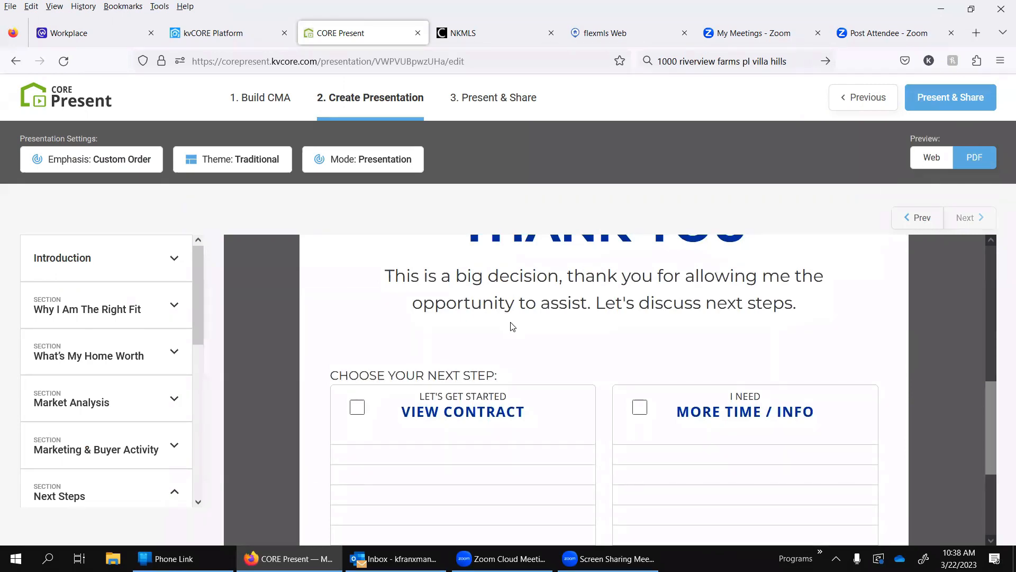
scroll(512, 326, up, 2)
scroll(511, 336, up, 3)
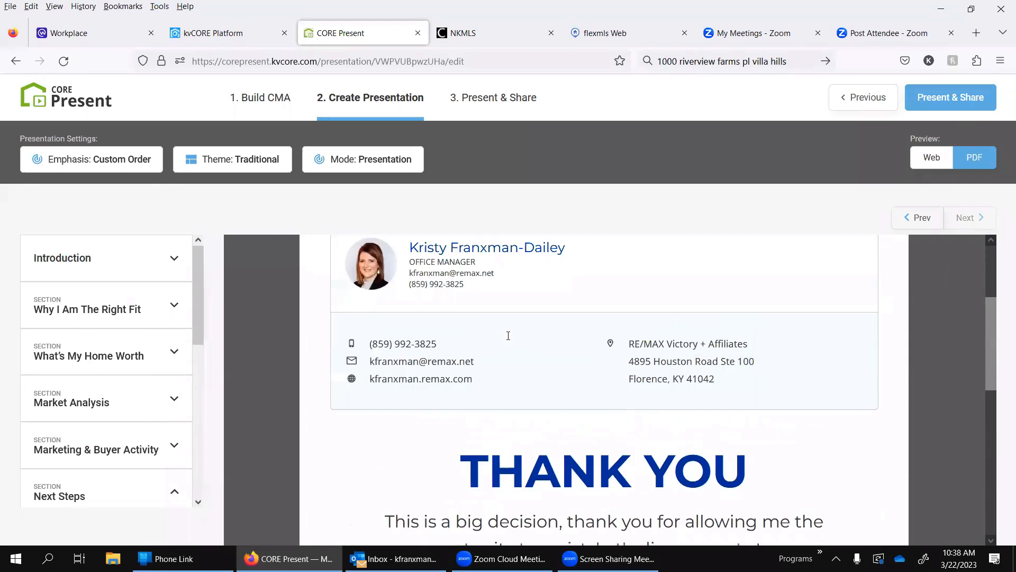
Step: Return the preview to Web and proceed to Present & Share to view the Presentation Dashboard options
click(932, 158)
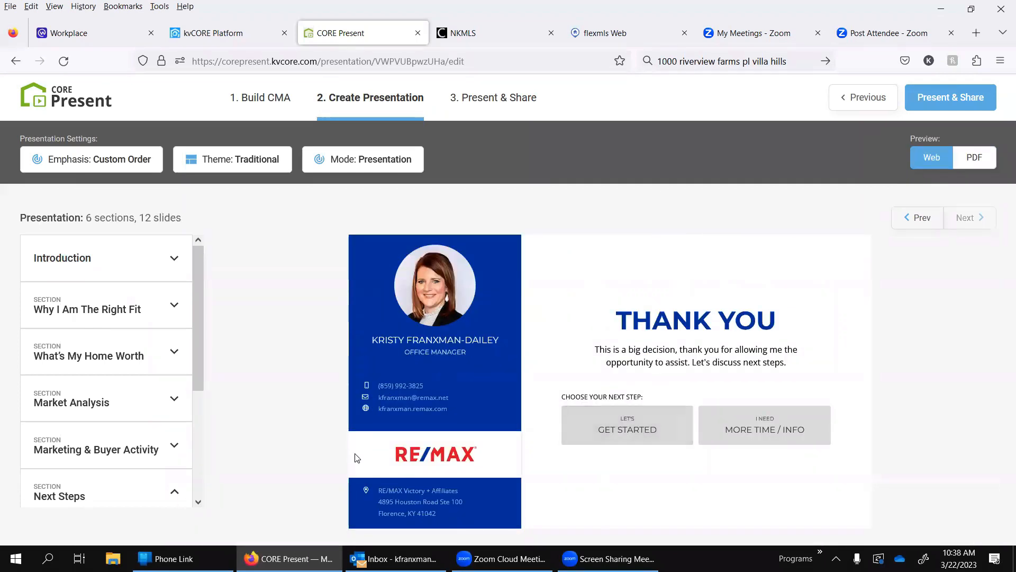
click(962, 104)
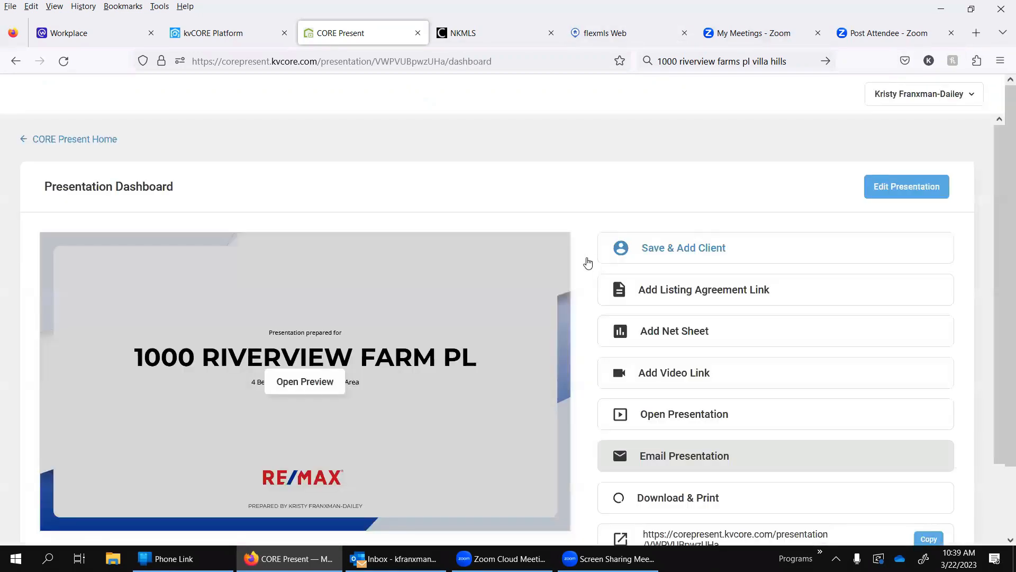
scroll(327, 437, down, 2)
scroll(328, 436, up, 1)
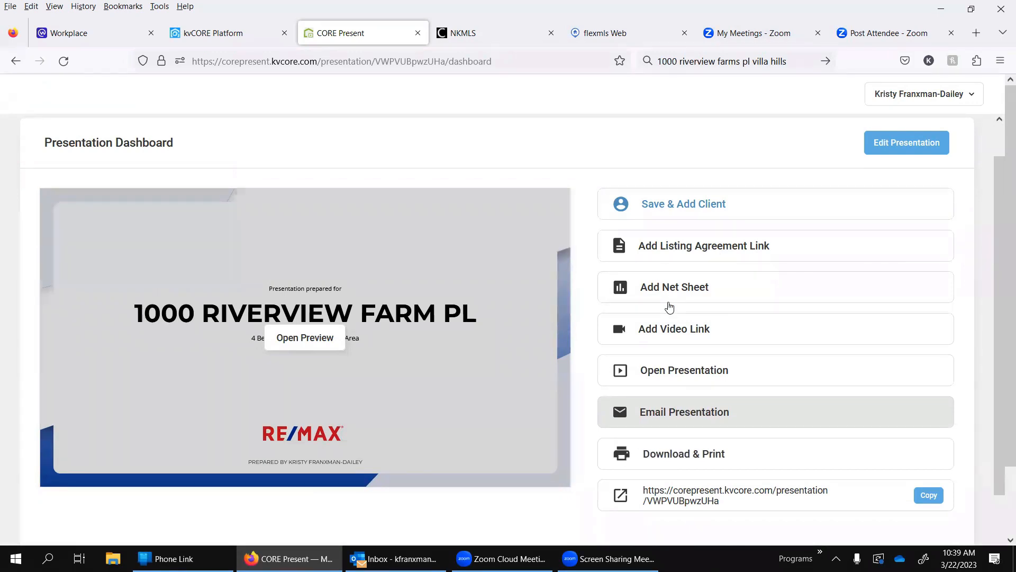
Step: Review the cost fields of the Create Net Sheet form and the Add Video Link form, closing both without adding anything
click(707, 289)
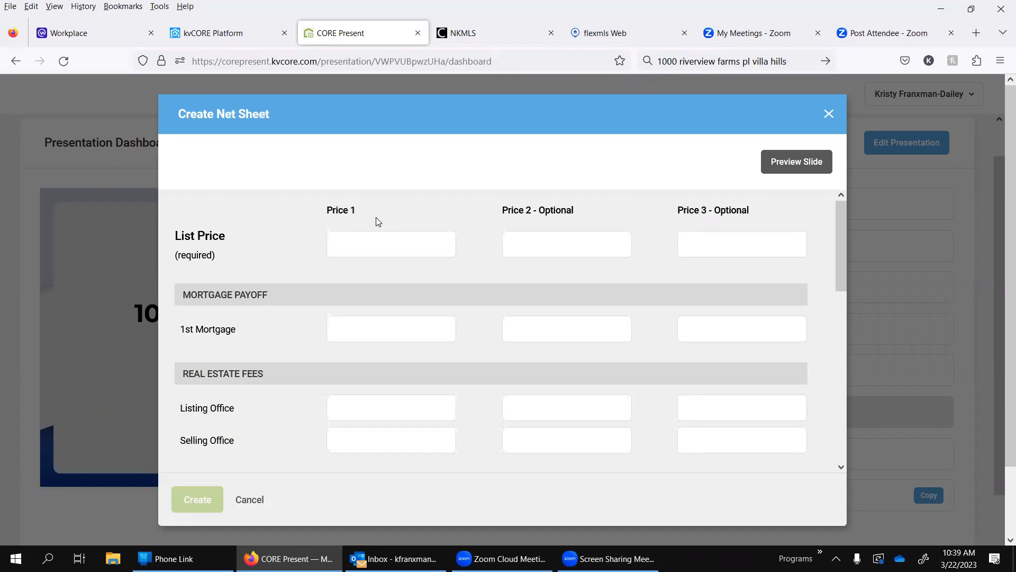
scroll(352, 351, down, 5)
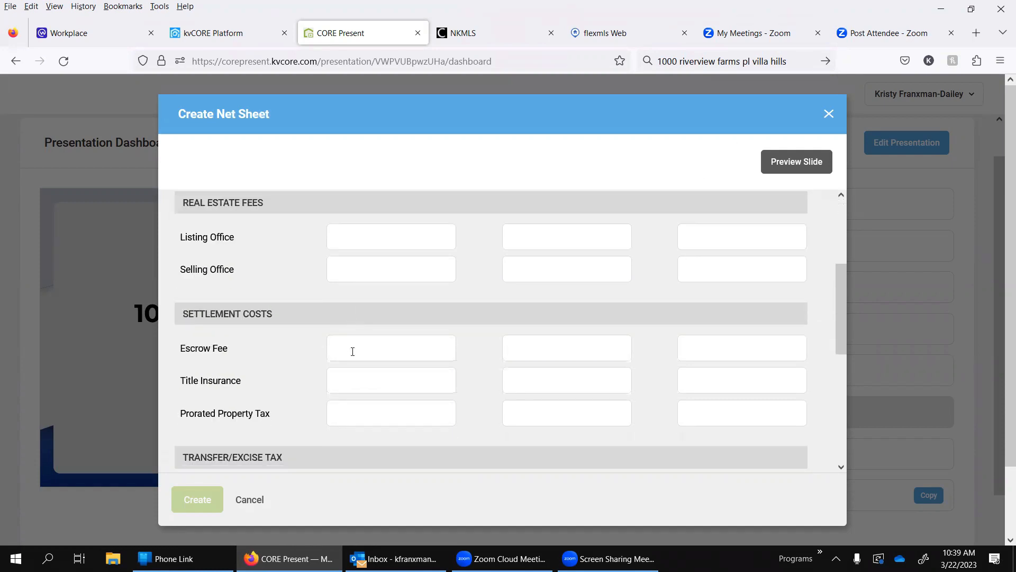
scroll(353, 353, down, 1)
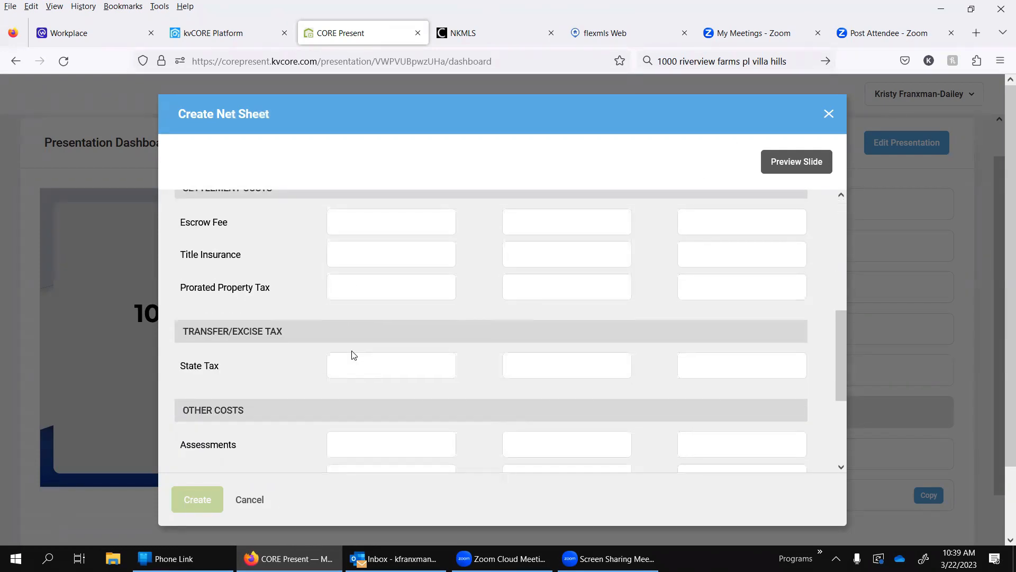
scroll(353, 353, down, 2)
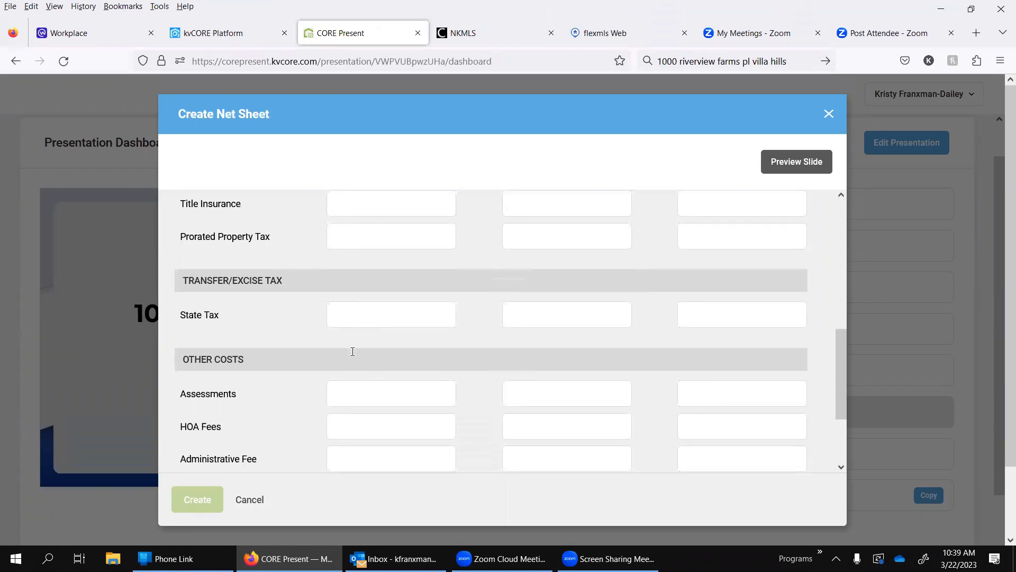
click(828, 114)
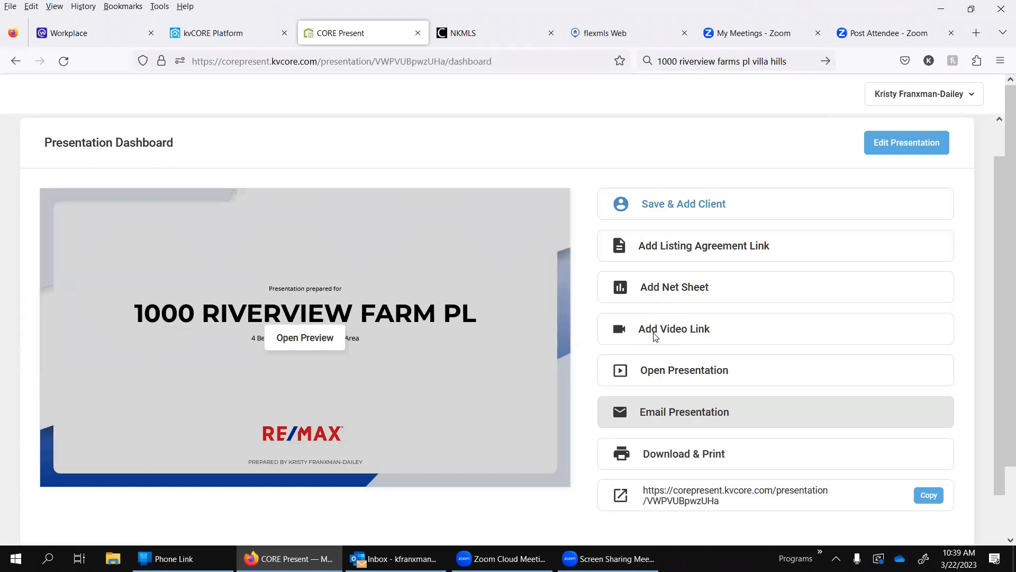
click(655, 337)
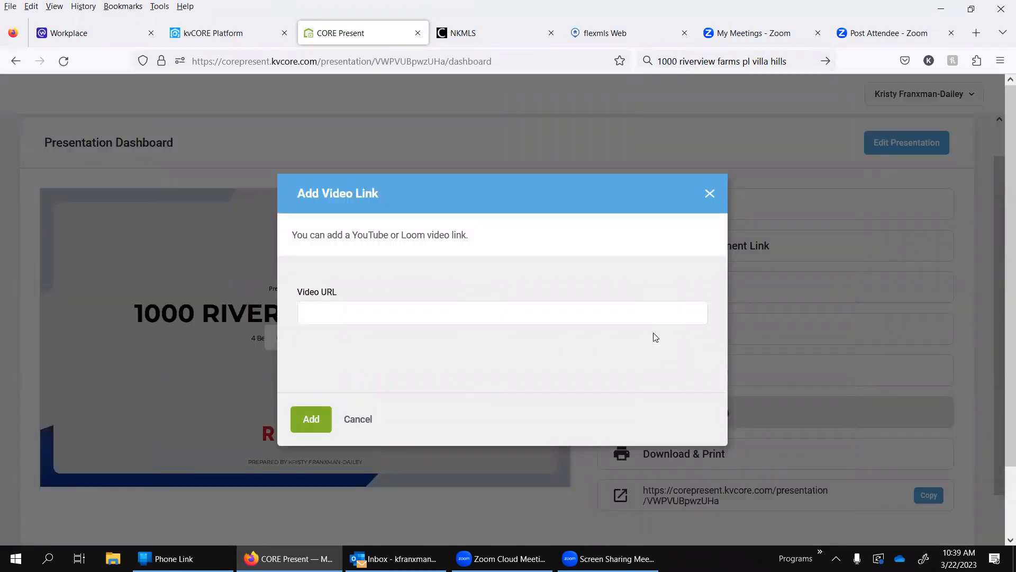
click(709, 194)
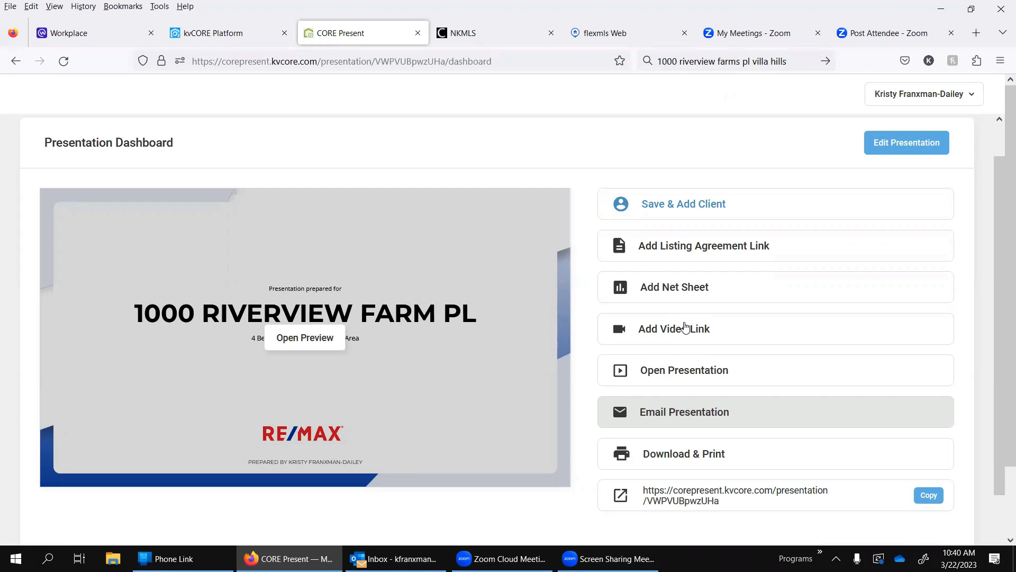
Step: Open the live web presentation from the dashboard and close it again to return to the Presentation Dashboard
click(677, 370)
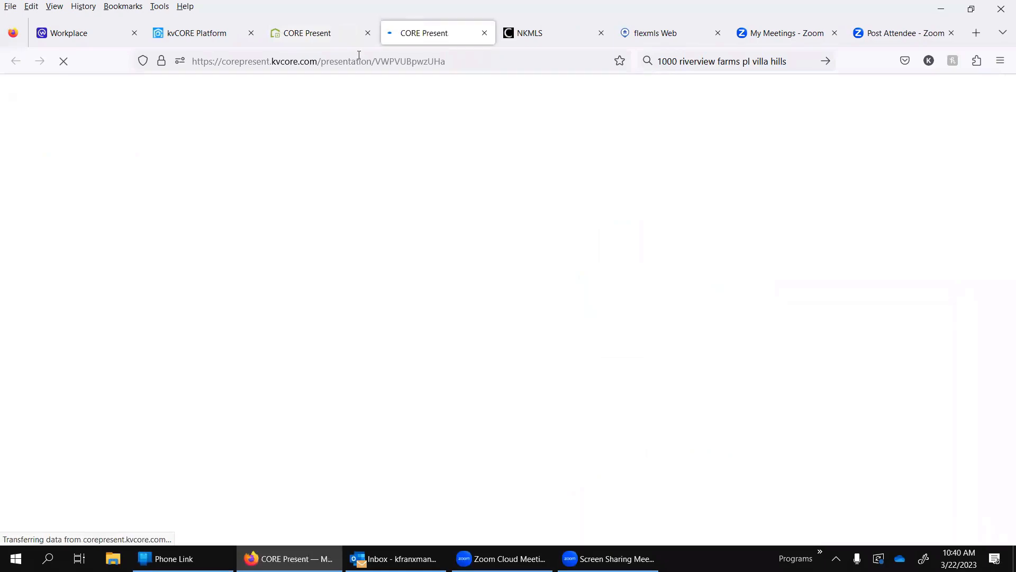
click(484, 33)
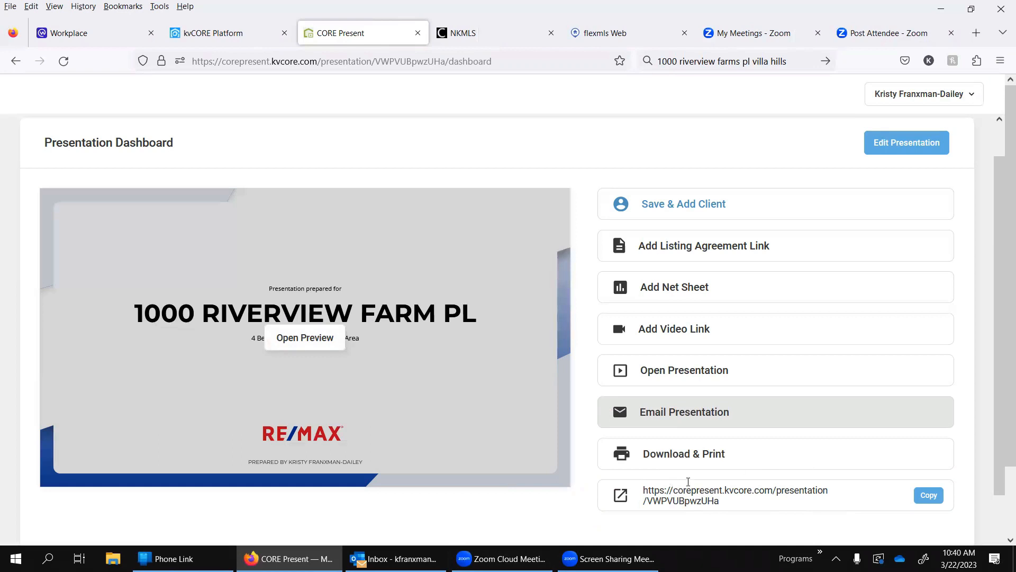
scroll(532, 360, down, 1)
scroll(531, 352, up, 2)
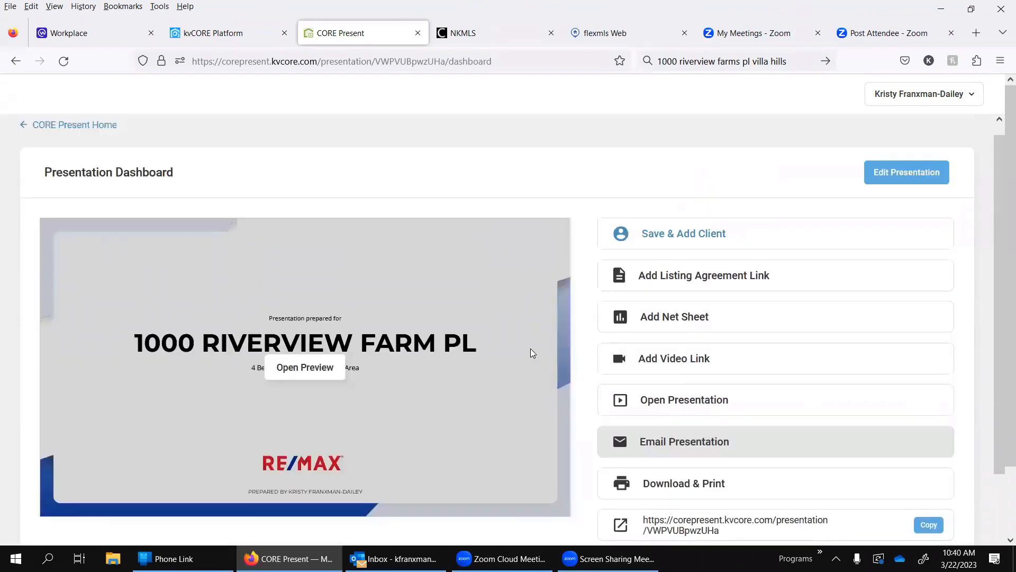
Step: Save the presentation to an existing kvCORE client by searching for the client's first name and adding the match
click(699, 247)
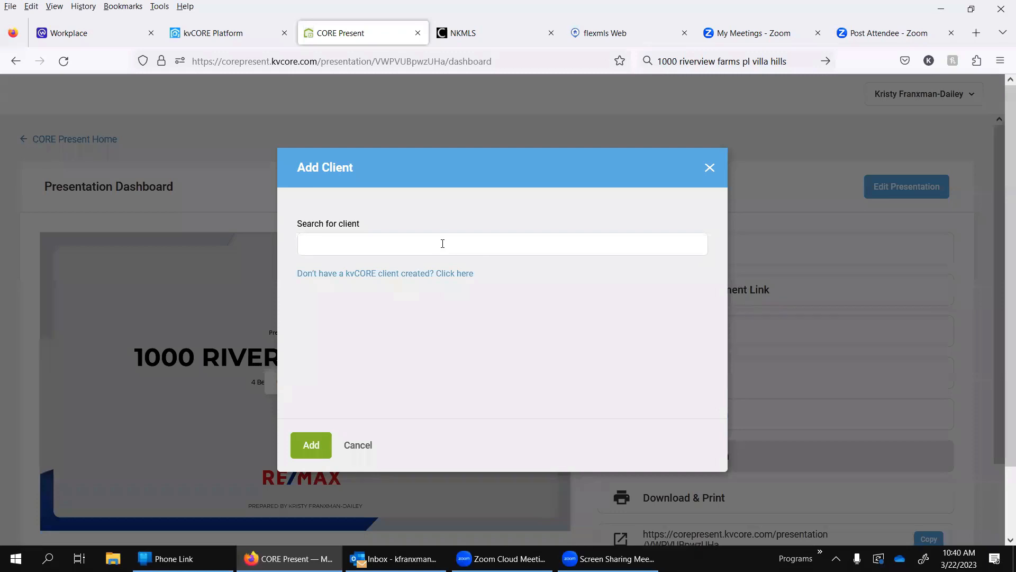
text(kristy)
click(341, 271)
click(317, 445)
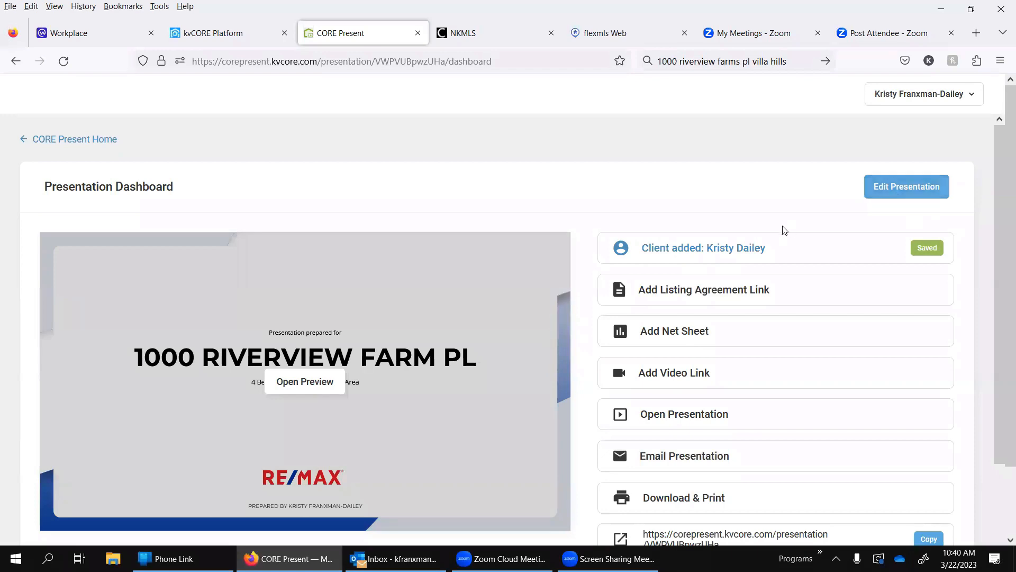
Step: Start the presentation email with the property's name as subject, greet the client by nickname and write "Looking forward to meeting you tomorrow,"
scroll(785, 229, down, 4)
scroll(512, 424, up, 4)
click(695, 458)
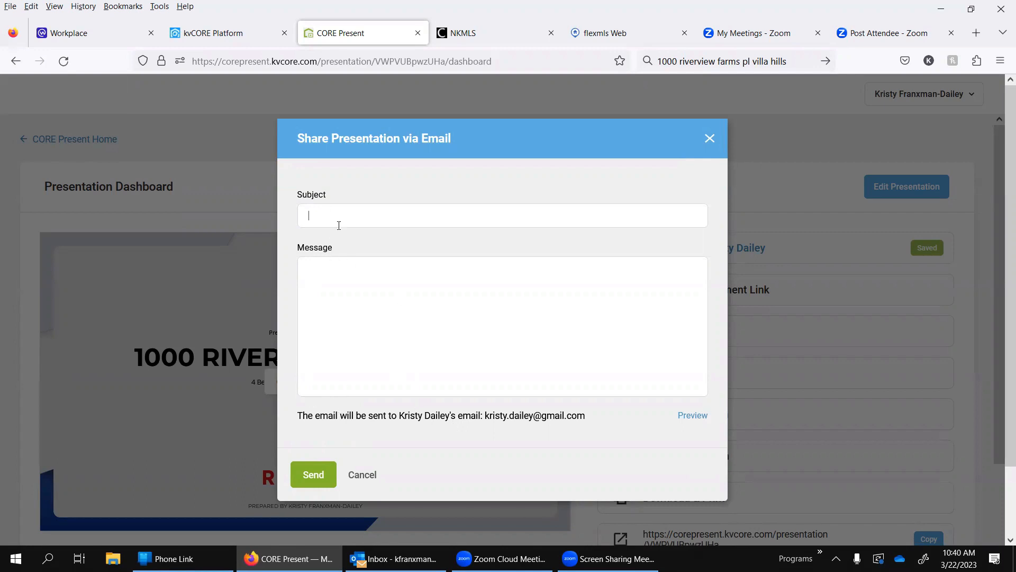
text( Co)
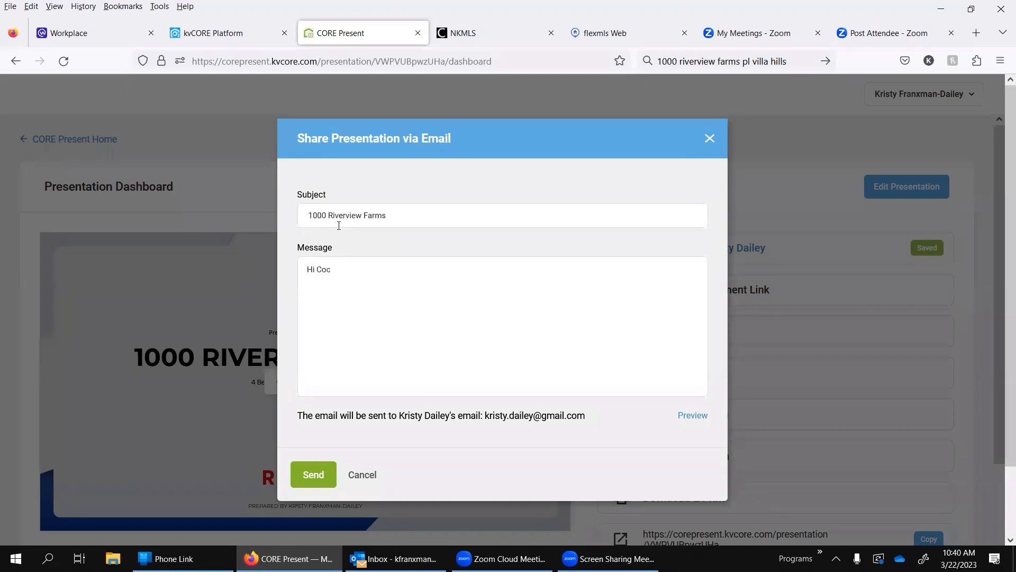
text(Co,)
text(Looking forward to mee)
text(ting you tomorrow, )
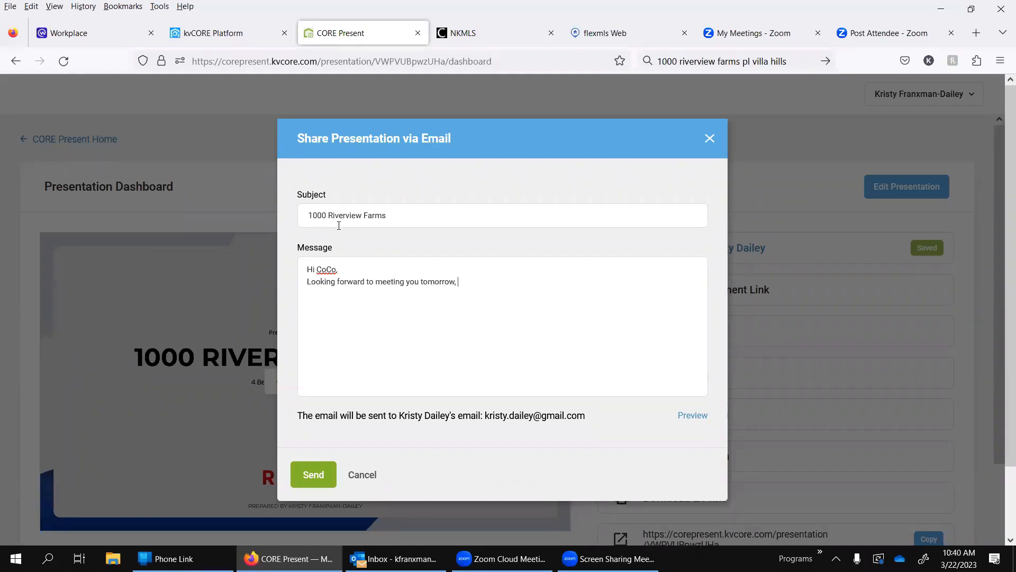
text(take a look at this presentation and me me kn)
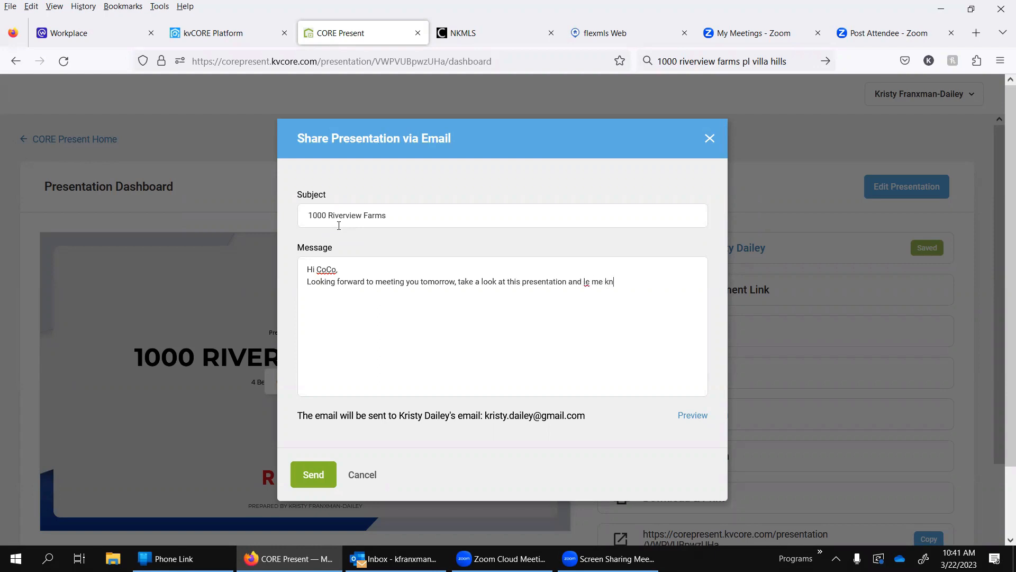
Step: Finish the message with "take a look at this presentation and let me know if you have any questions before tomrorow." and send the email
key(BackSpace)
key(BackSpace)
key(BackSpace)
key(BackSpace)
key(BackSpace)
text(me know if you have any questions before)
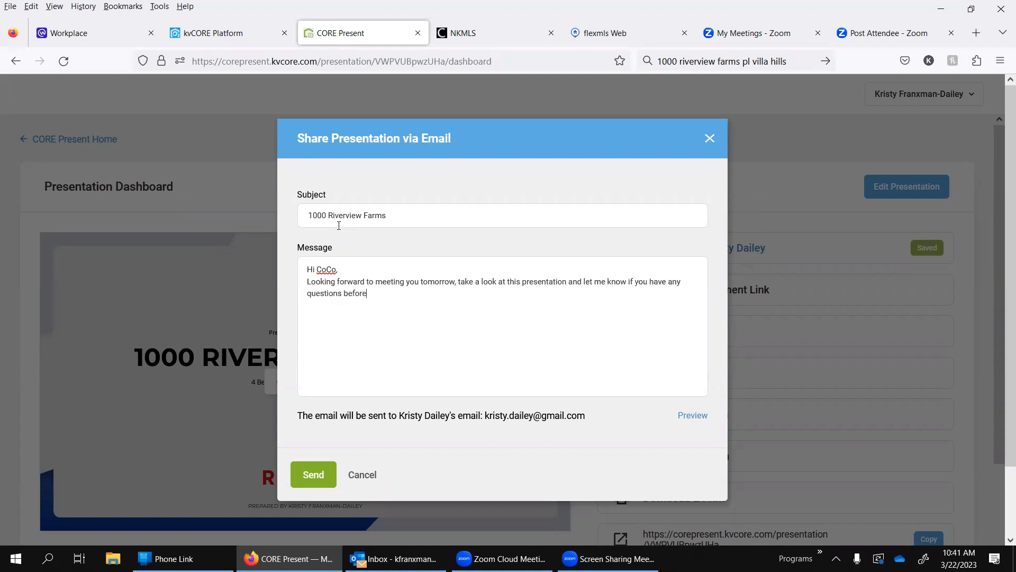
text( tomrorow.)
click(314, 480)
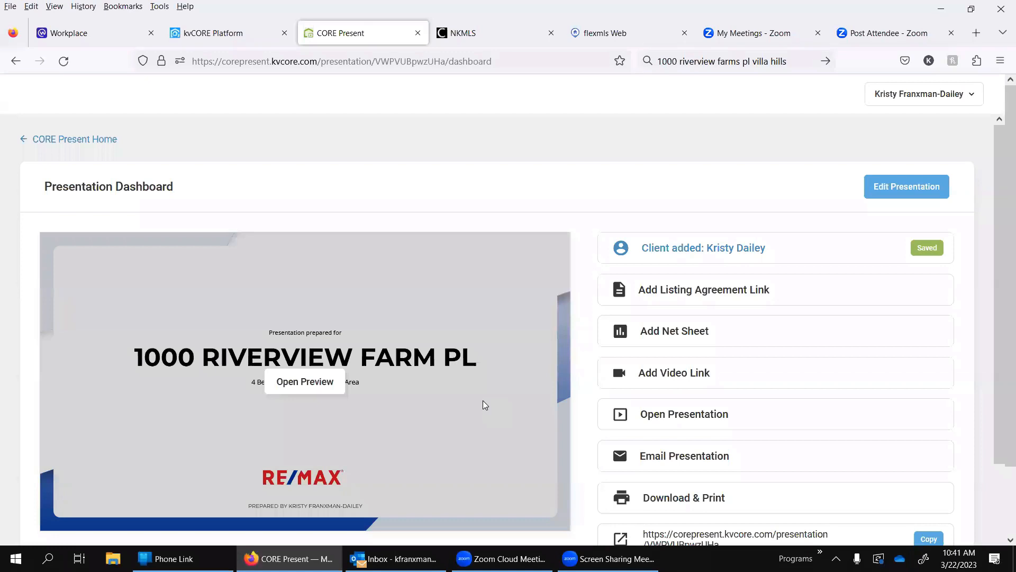
Step: Return to CORE Present Home and expand the saved versions of the second property under Past Presentations
click(83, 139)
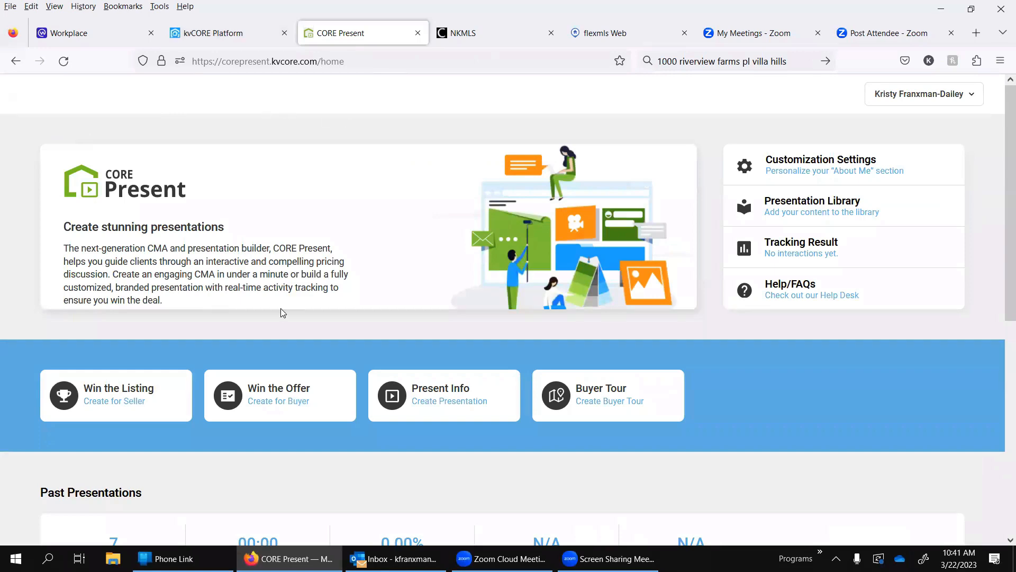
scroll(281, 308, down, 7)
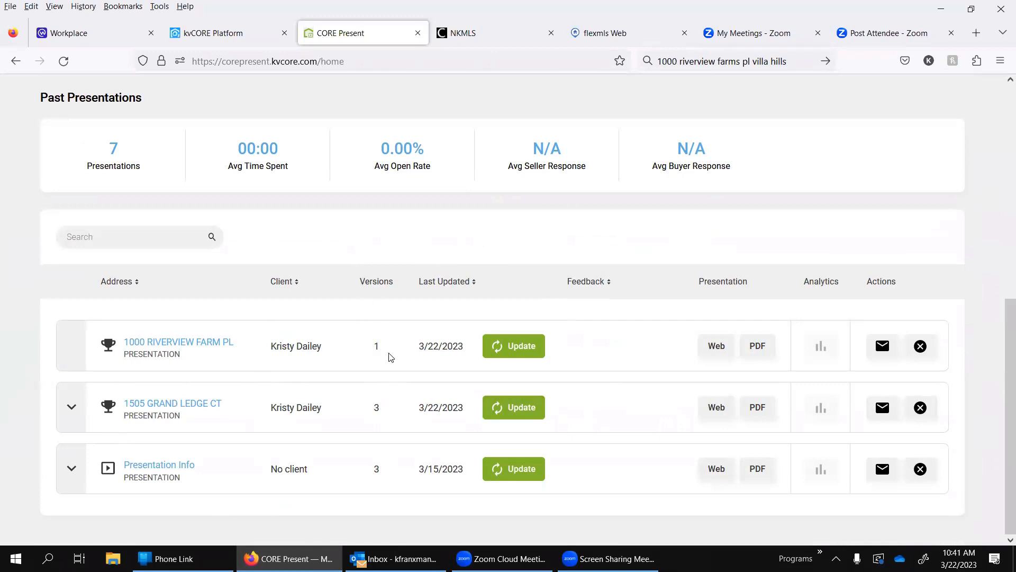
click(71, 407)
scroll(327, 446, down, 2)
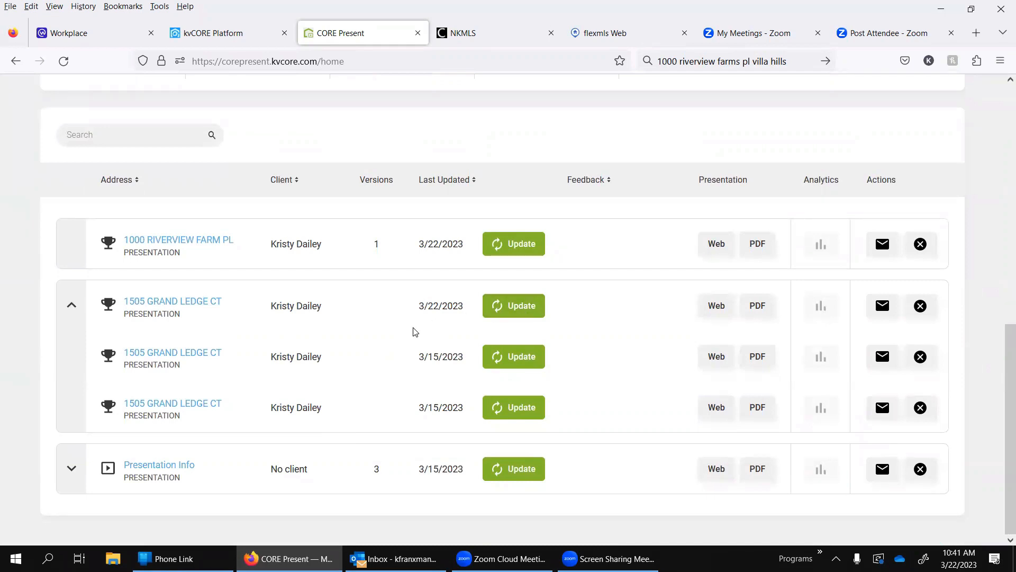
Step: Open the second property's newest presentation version for updating, review its Comparable Details, and close the CORE Present page
click(516, 312)
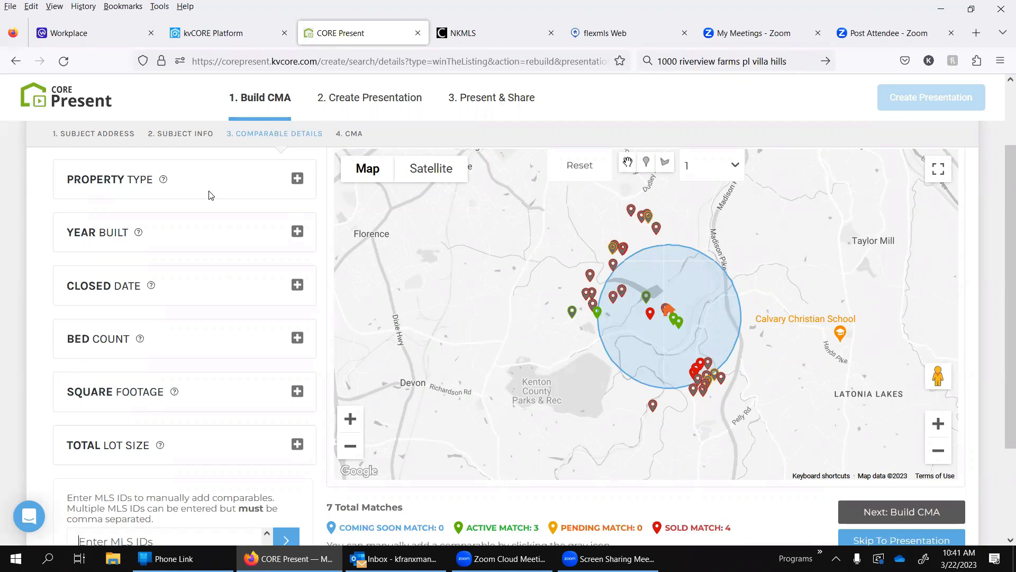
scroll(585, 255, down, 2)
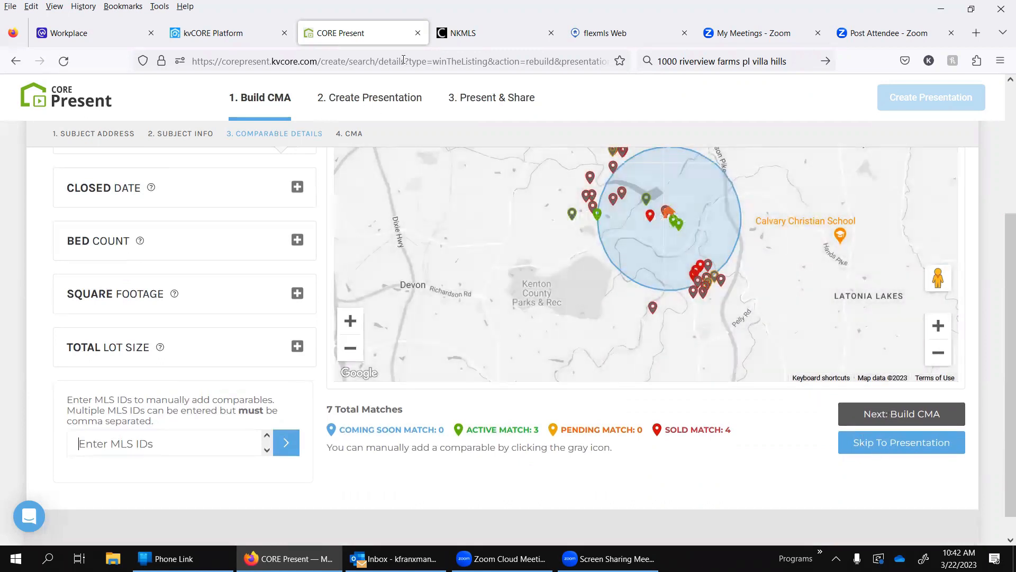
click(418, 33)
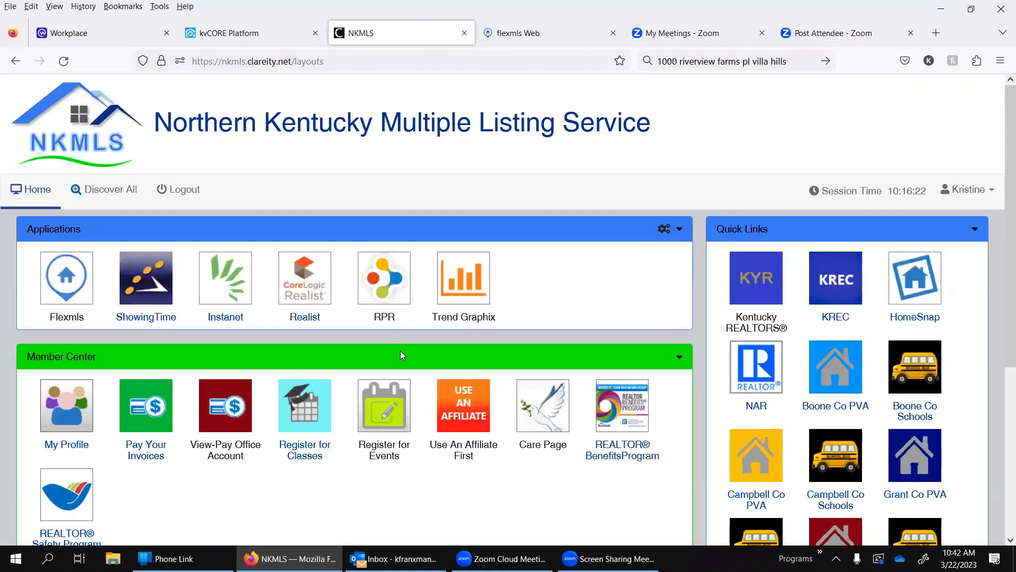
Step: Switch to the kvCORE Platform and launch CORE Present again from its marketing tools
click(243, 43)
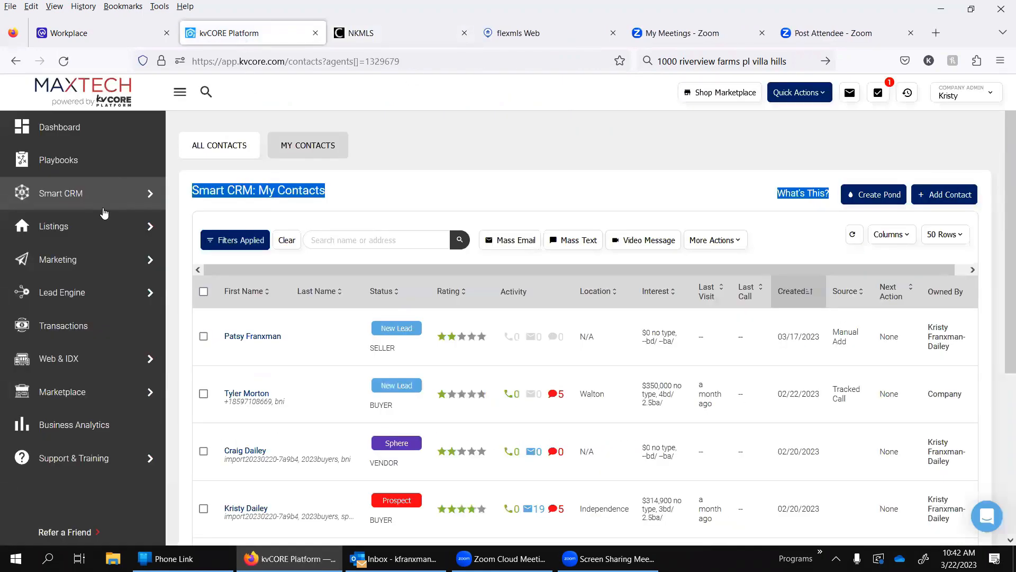
mouse_move(64, 285)
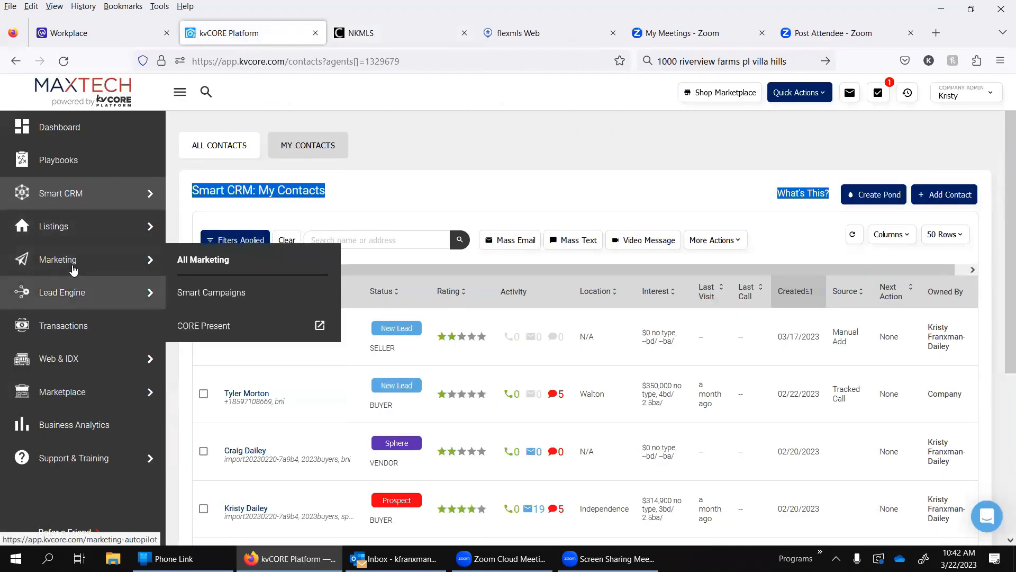
mouse_move(135, 261)
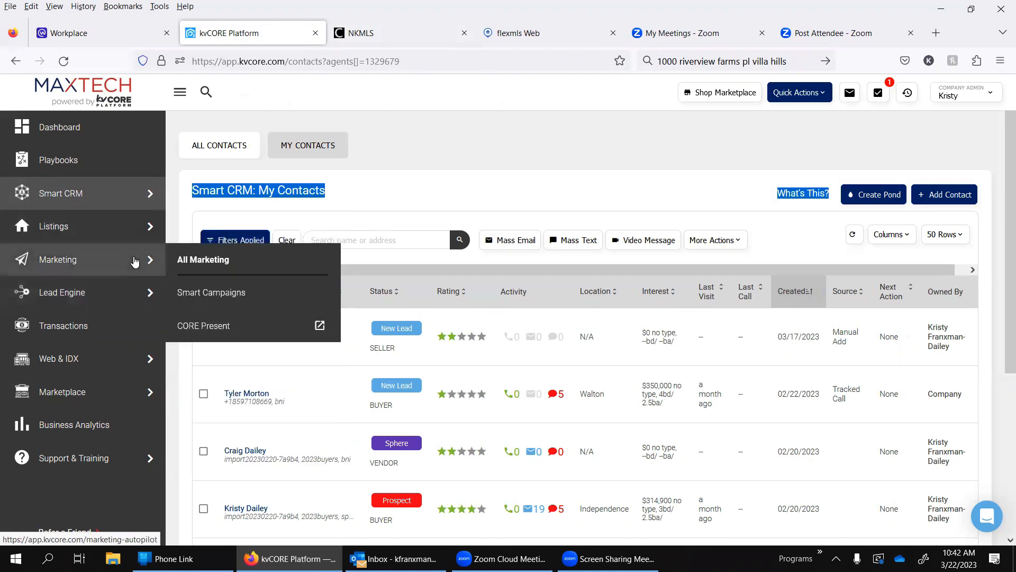
click(192, 326)
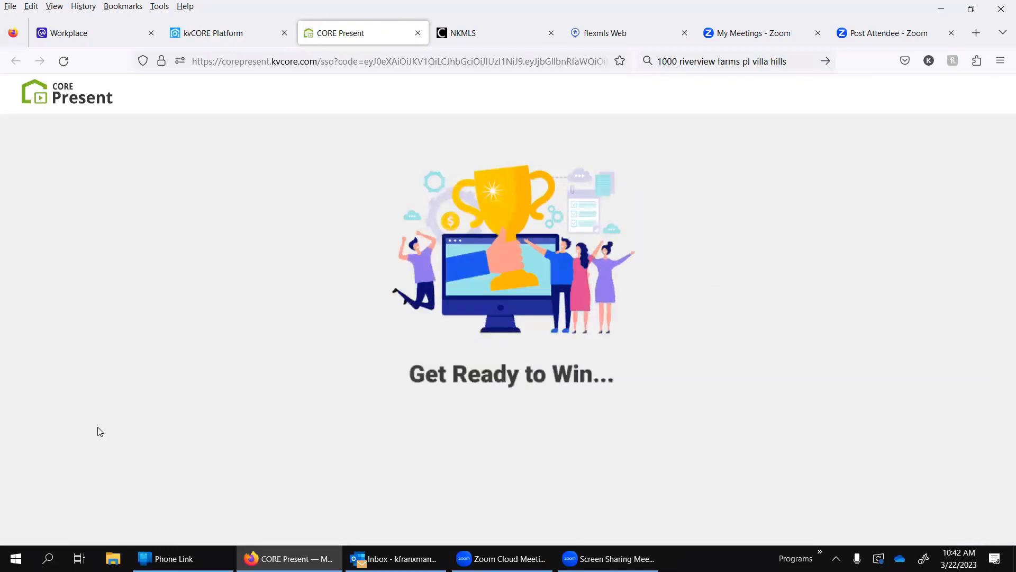
Step: Expand the second property's versions in Past Presentations and examine the update, Web, PDF, and analytics options and summary statistics
scroll(138, 513, down, 6)
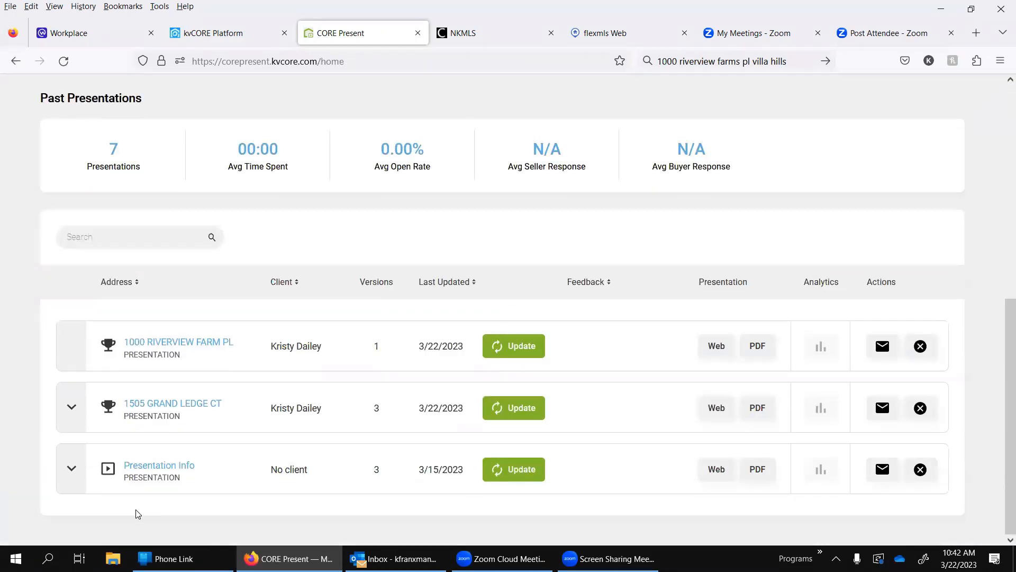
click(72, 408)
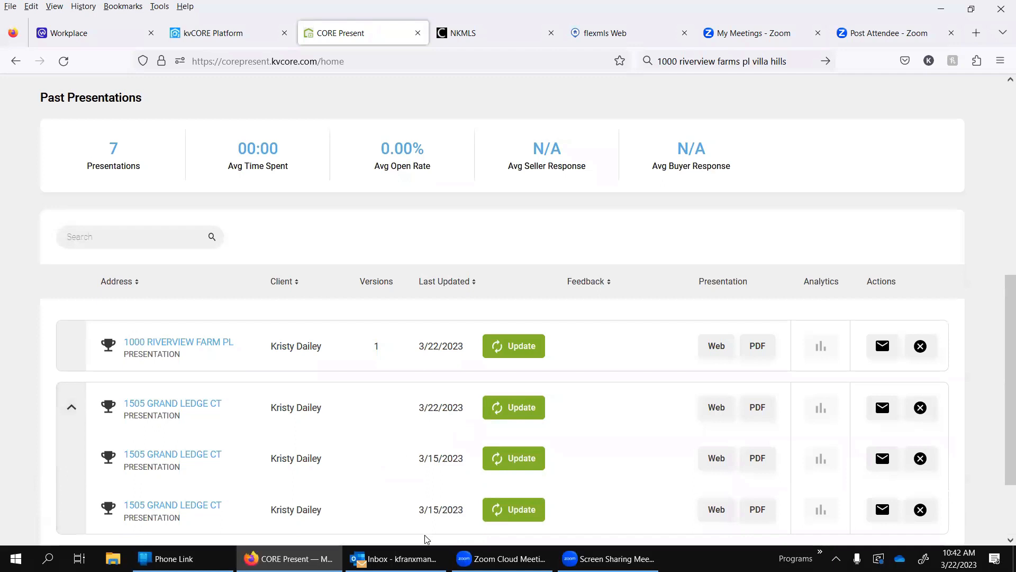
scroll(421, 513, down, 2)
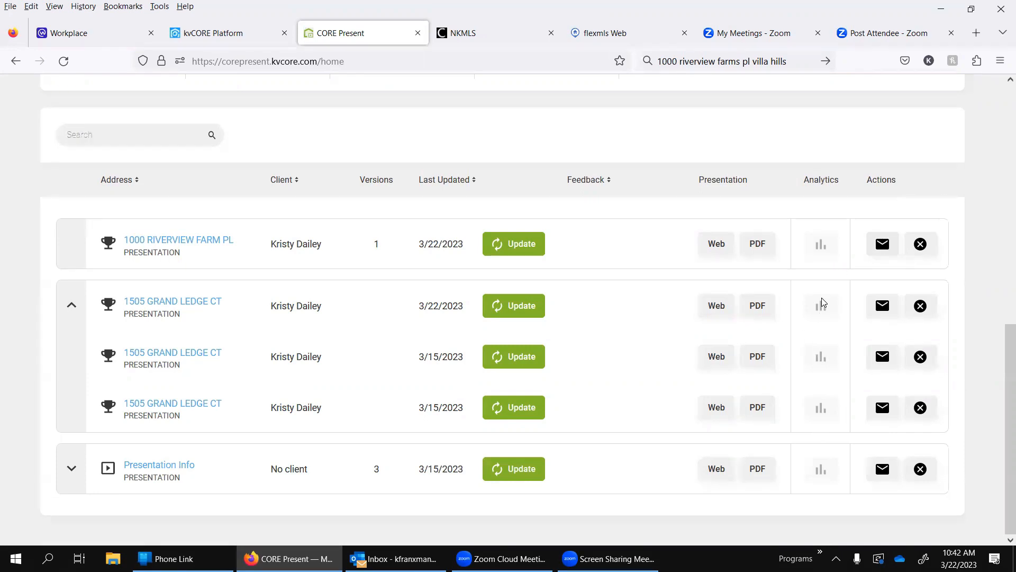
scroll(391, 340, up, 3)
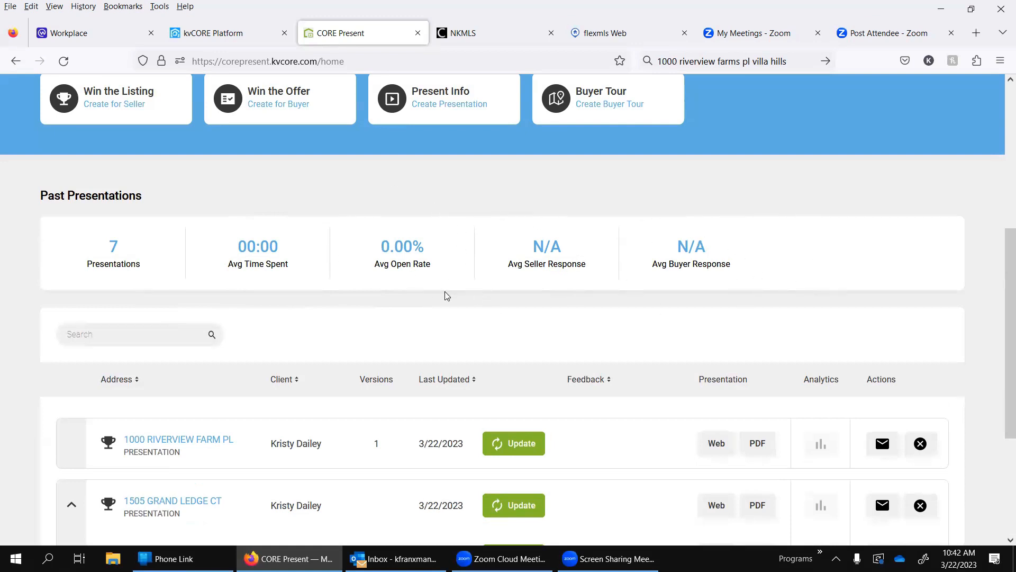
scroll(446, 295, down, 3)
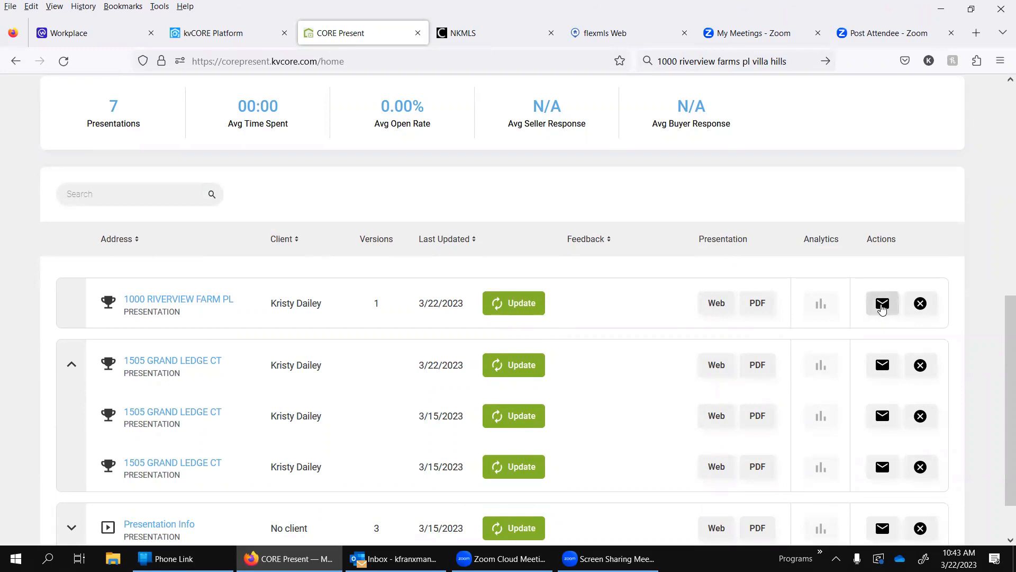
Step: View the Share Presentation via Email form for the first past presentation, cancel it, and go back to the home overview
click(882, 306)
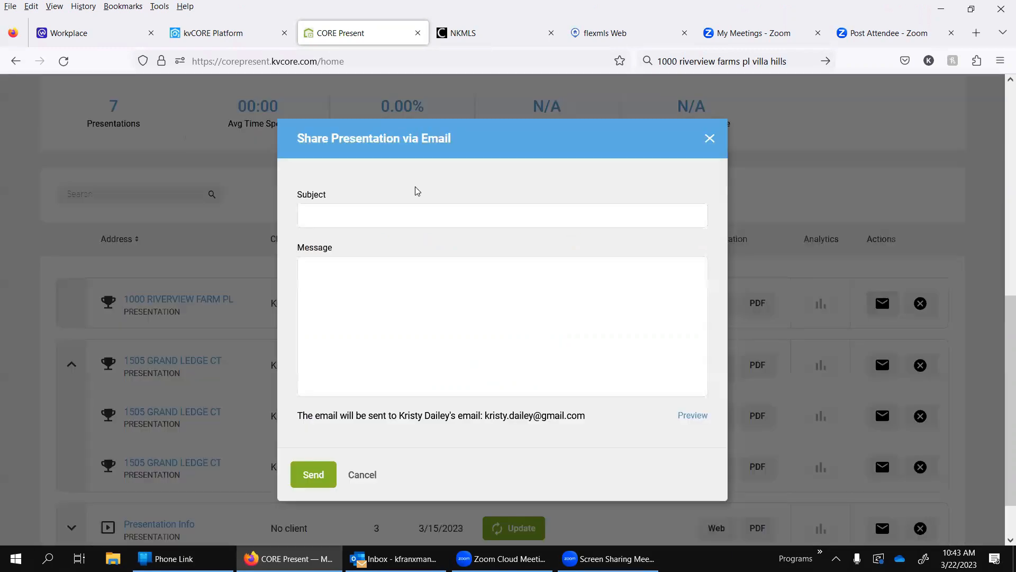
click(364, 476)
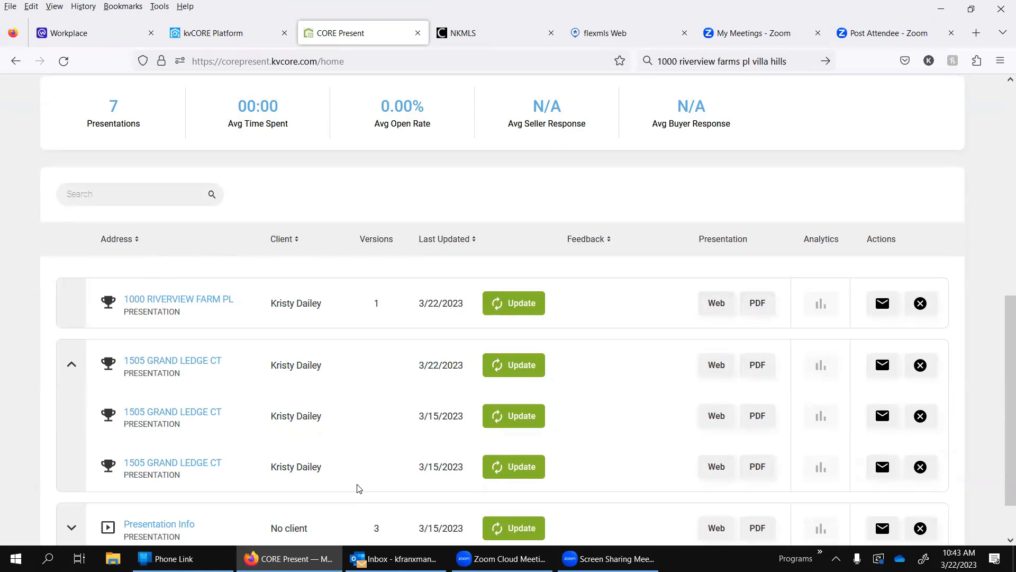
scroll(358, 486, down, 1)
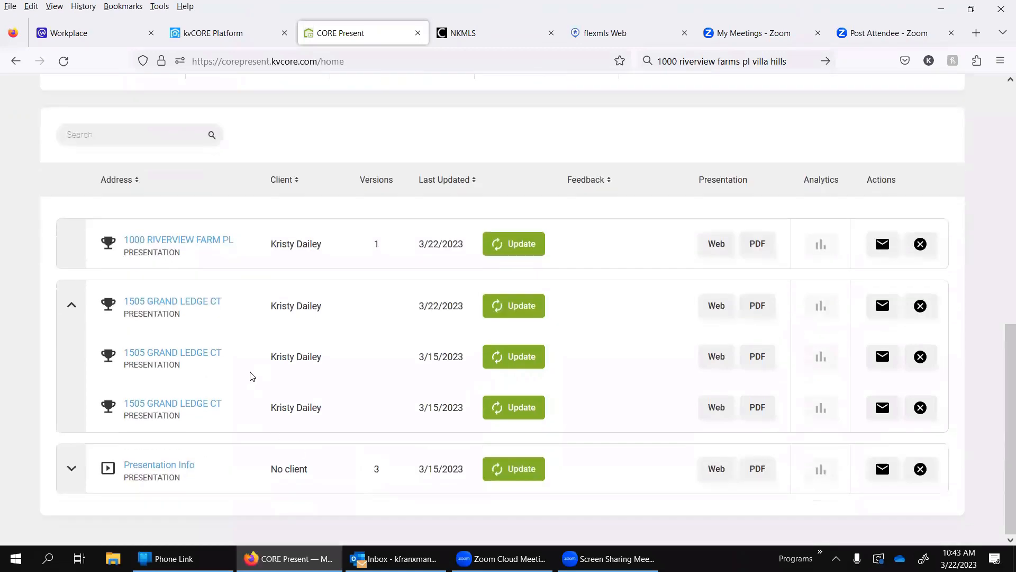
scroll(231, 379, up, 5)
scroll(232, 379, up, 4)
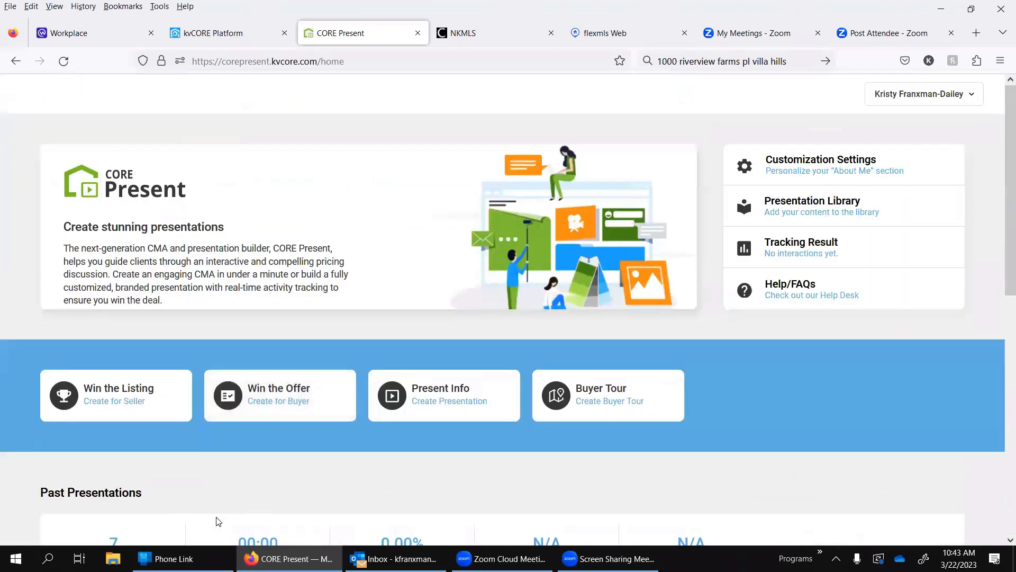
Step: Switch to Outlook, open the received presentation email, follow its presentation link, and advance past the cover page
click(396, 559)
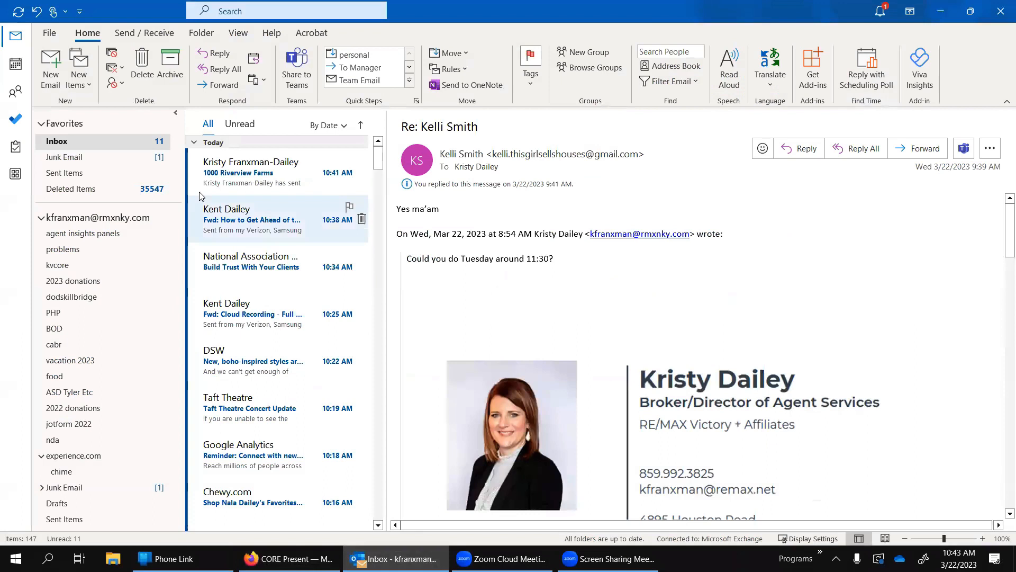
click(246, 178)
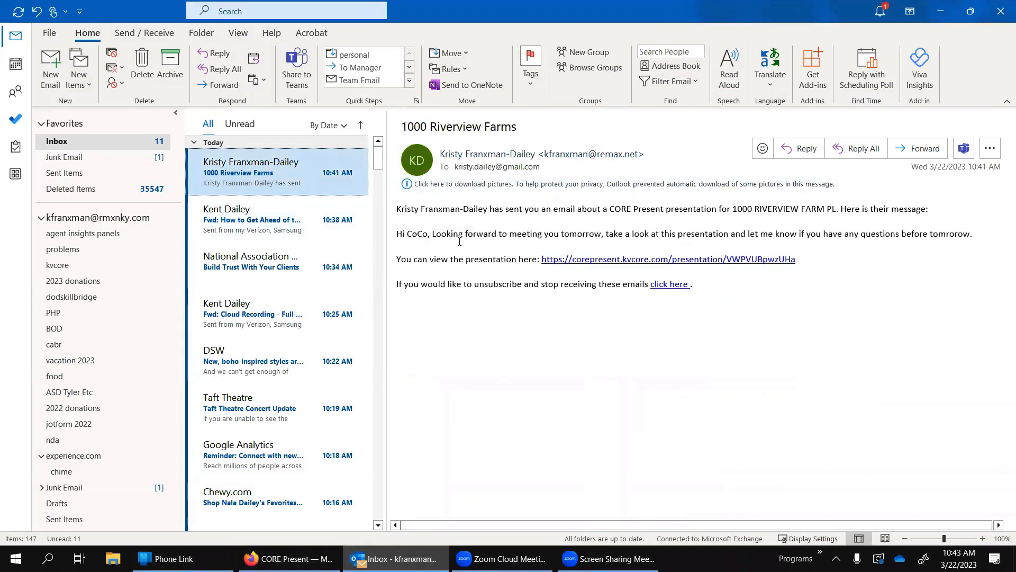
click(703, 259)
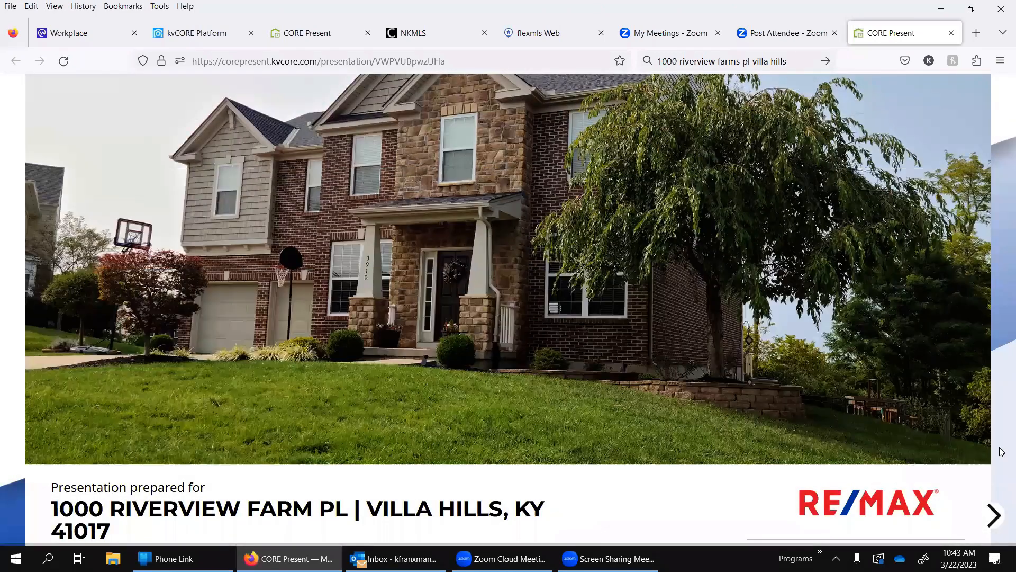
click(993, 515)
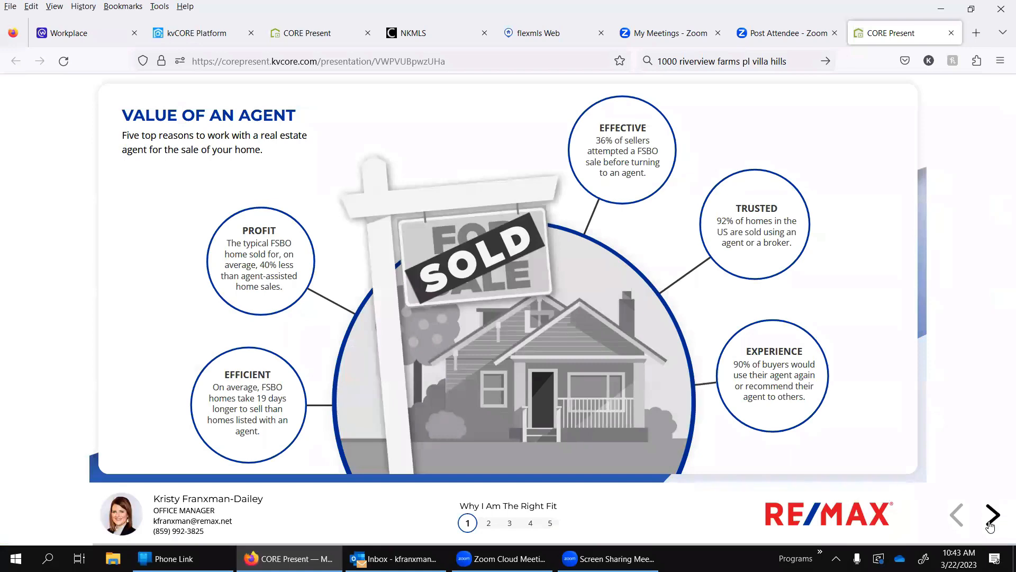
Step: Advance to the Comparative Market Analysis map, dismissing the interactivity tip, and view the sale details of several comparable homes
click(990, 523)
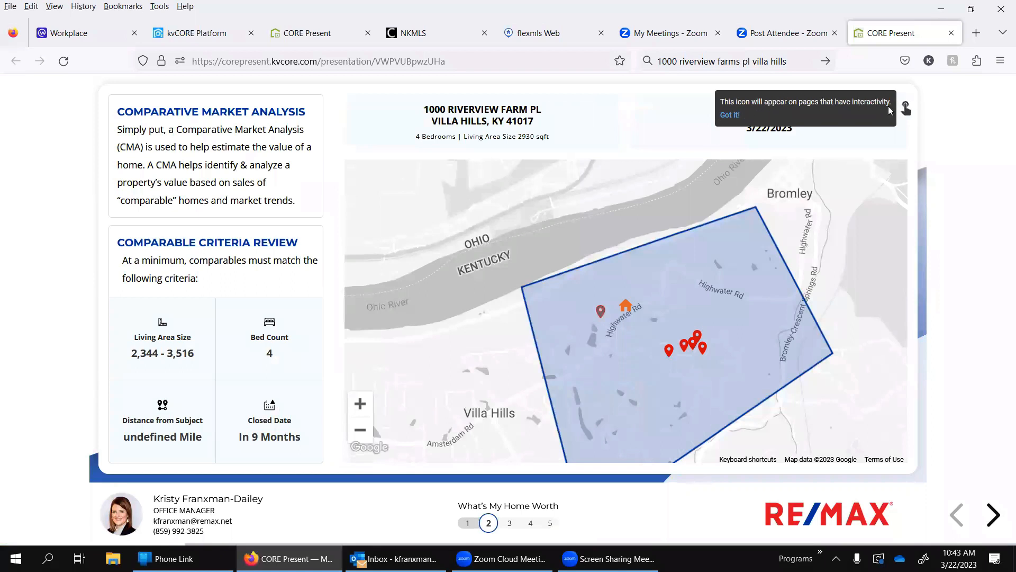
click(729, 115)
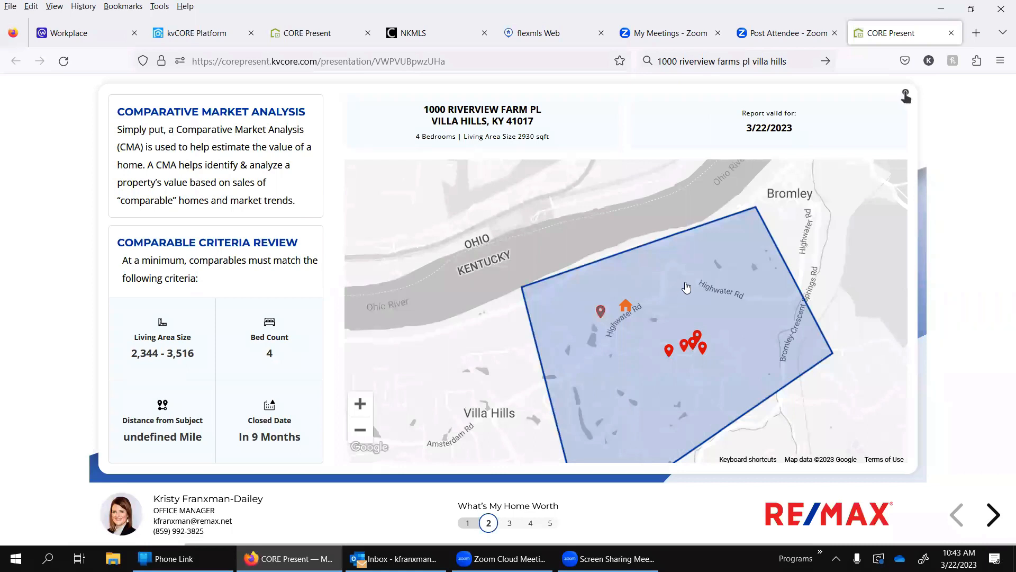
click(671, 350)
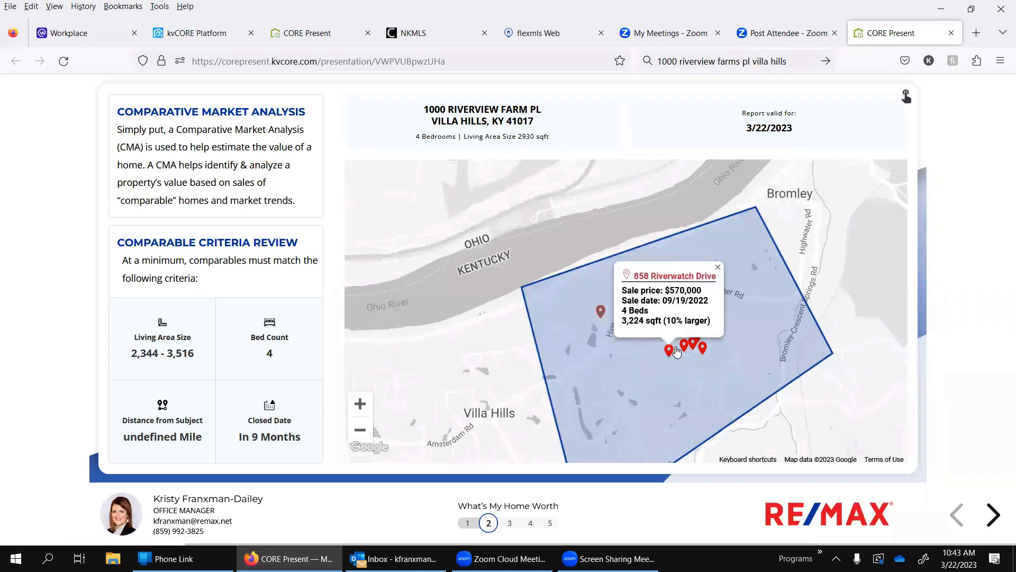
click(684, 344)
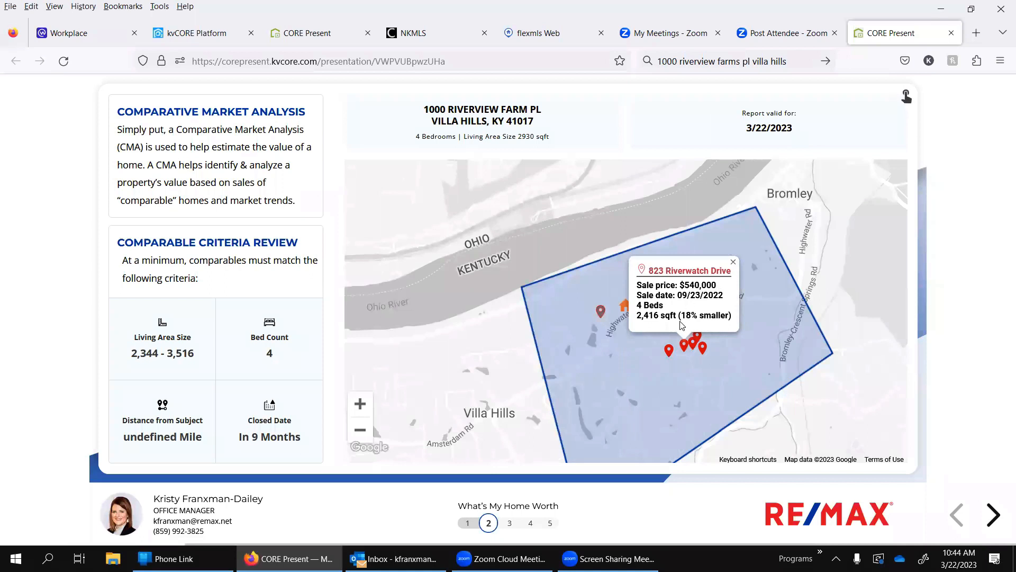
click(670, 351)
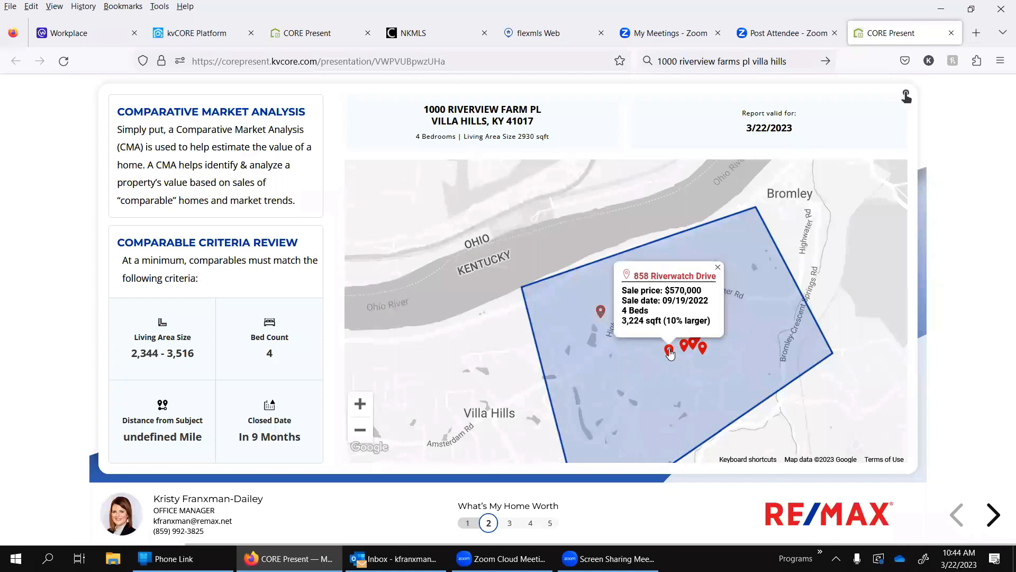
click(702, 349)
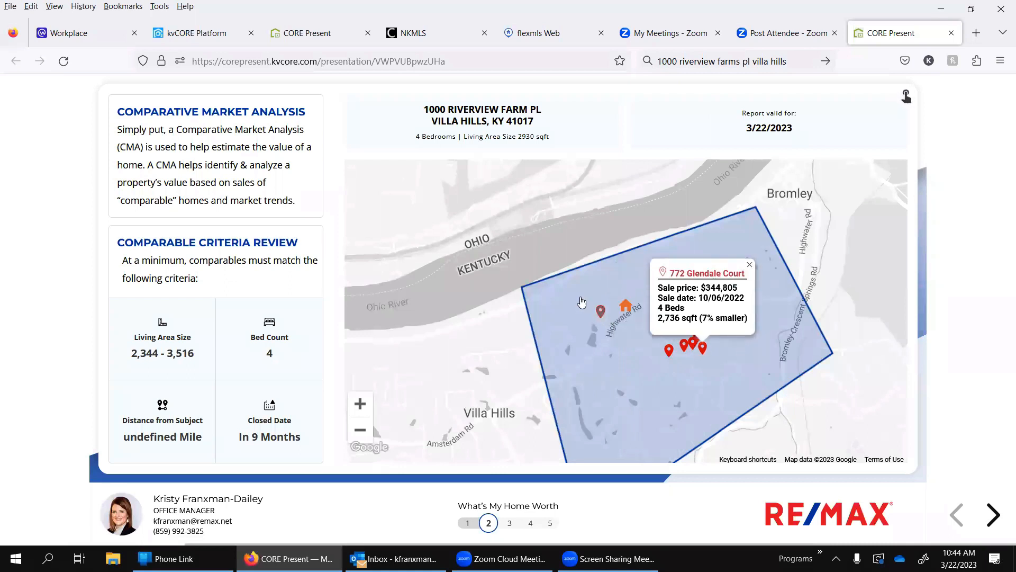
click(601, 313)
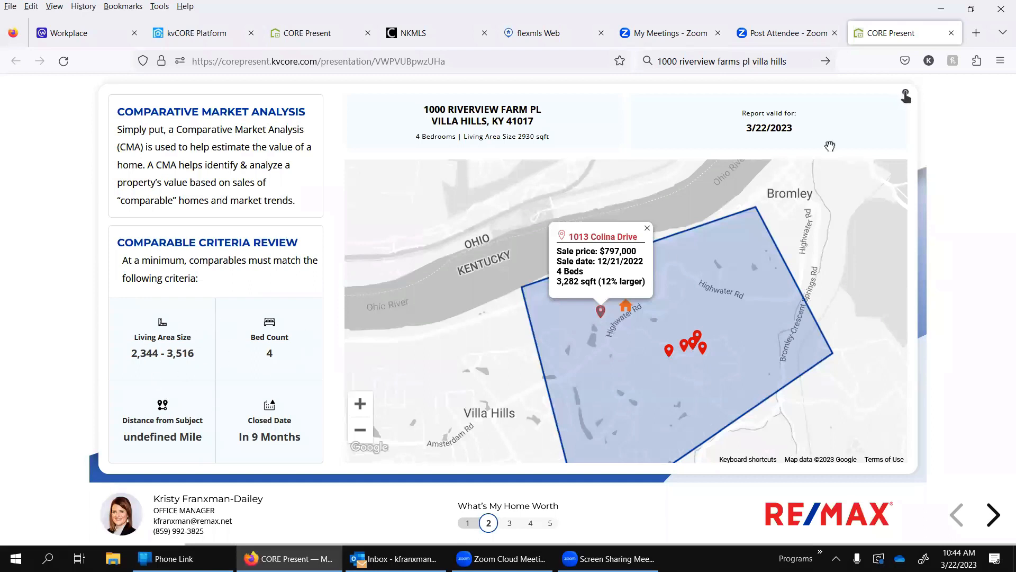
Step: Advance to the comparables page and view the second and fourth closed homes in Review Comparables, closing the review when done
click(995, 516)
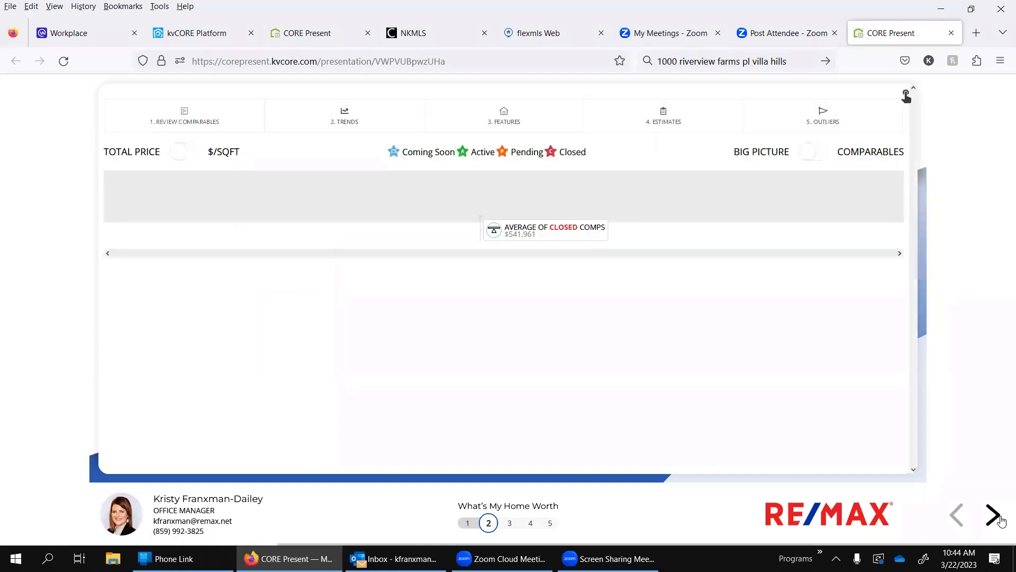
click(219, 112)
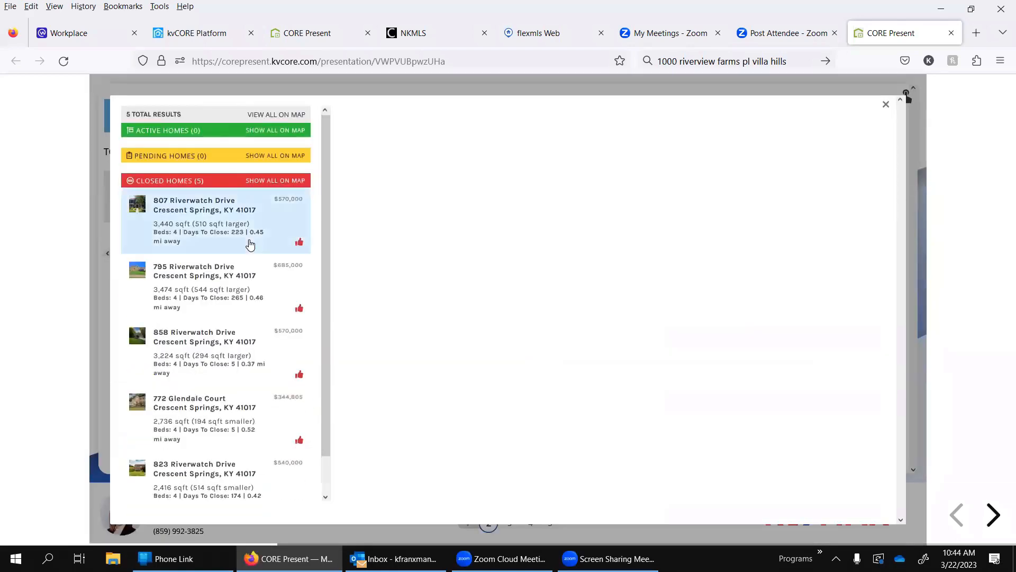
click(241, 295)
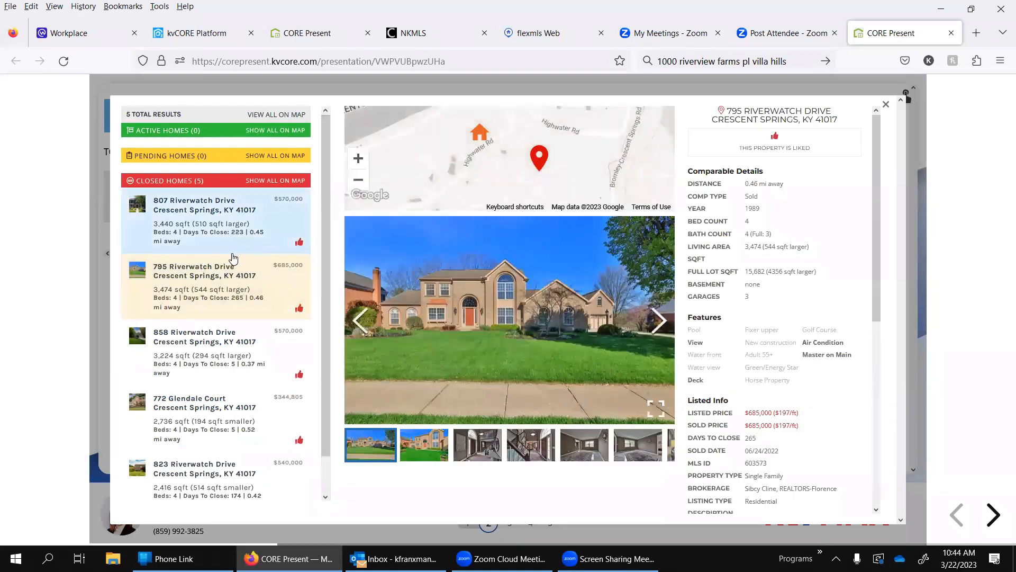
click(218, 411)
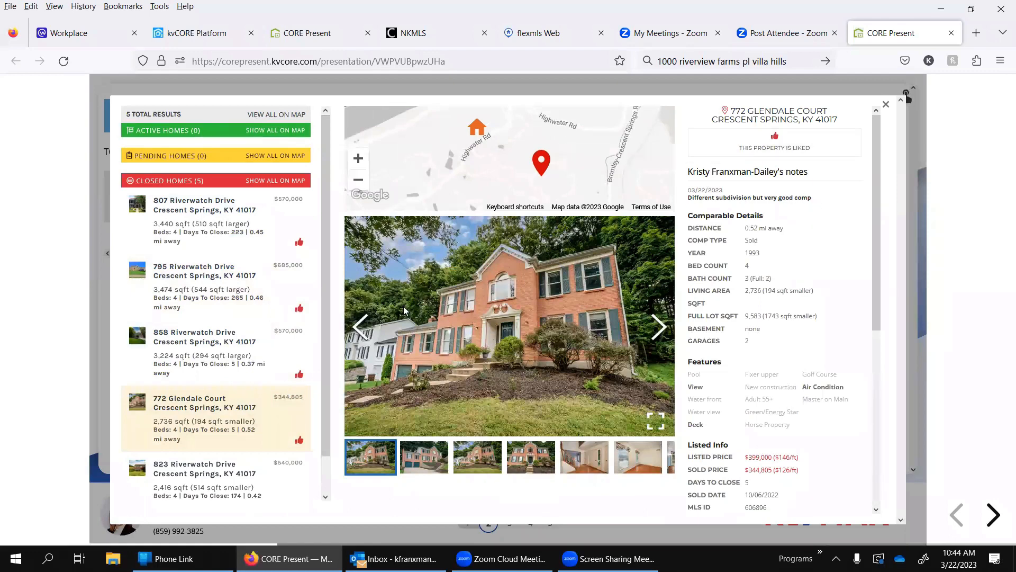
click(885, 104)
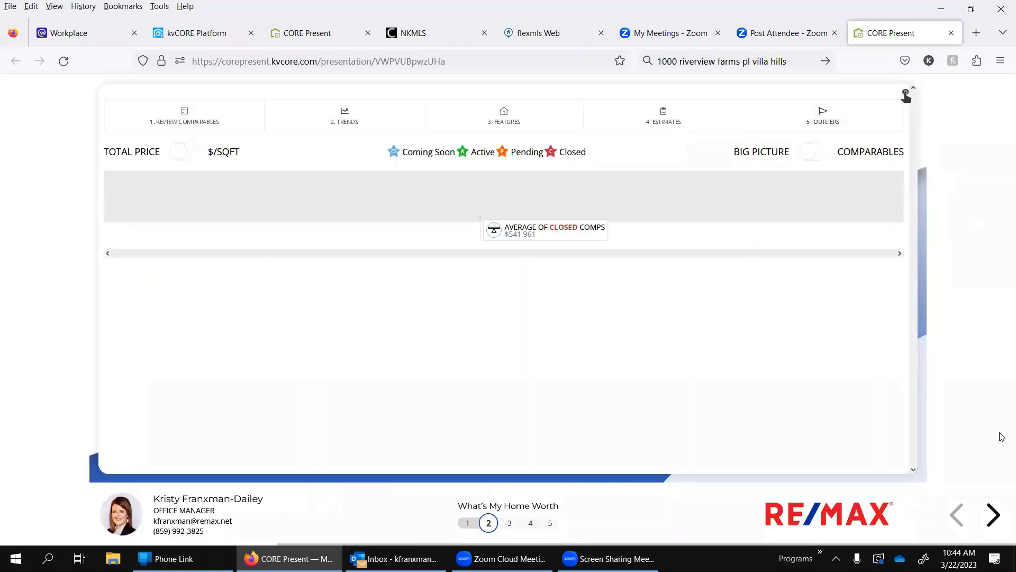
Step: Advance to Market Assessment and view the Average Monthly List/Sale Price, Selling Pace, and Pricing Rate of Change charts
click(1000, 516)
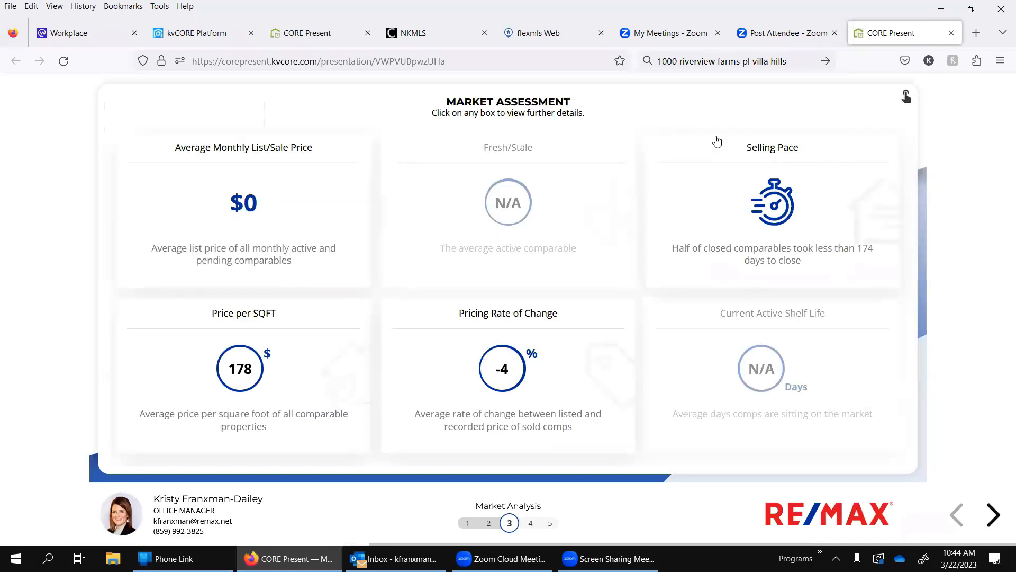
click(205, 203)
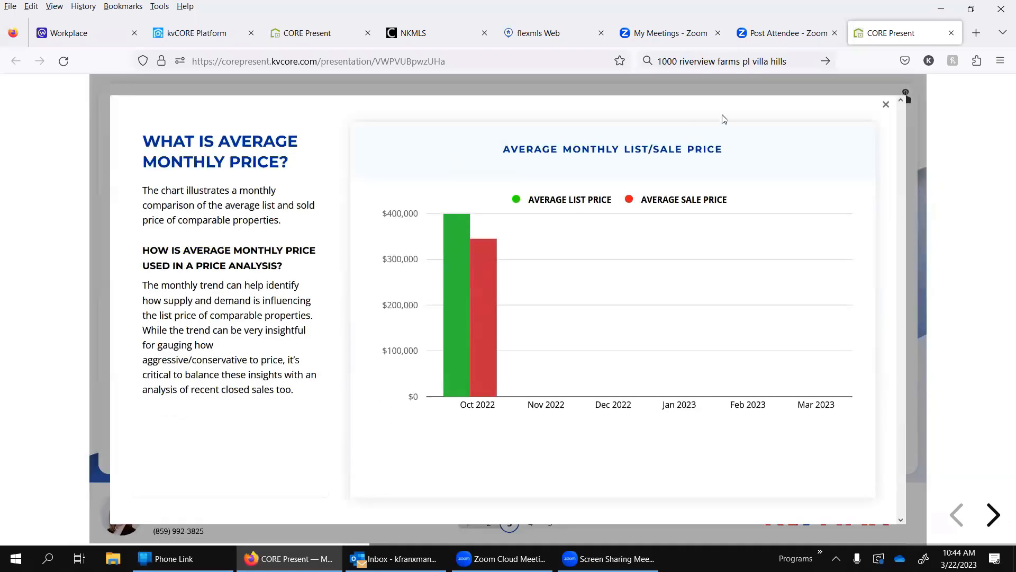
click(885, 105)
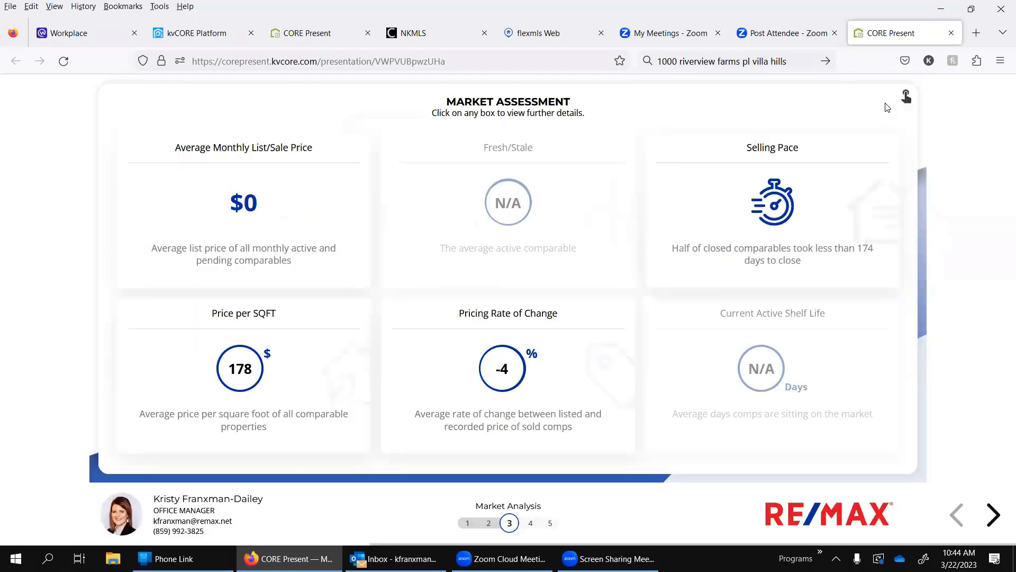
click(790, 198)
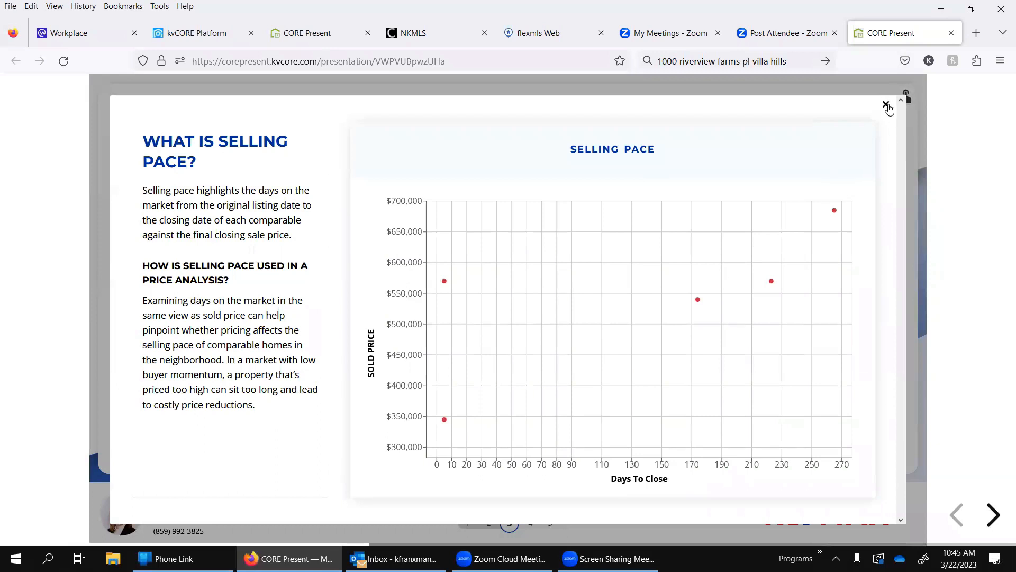
click(888, 103)
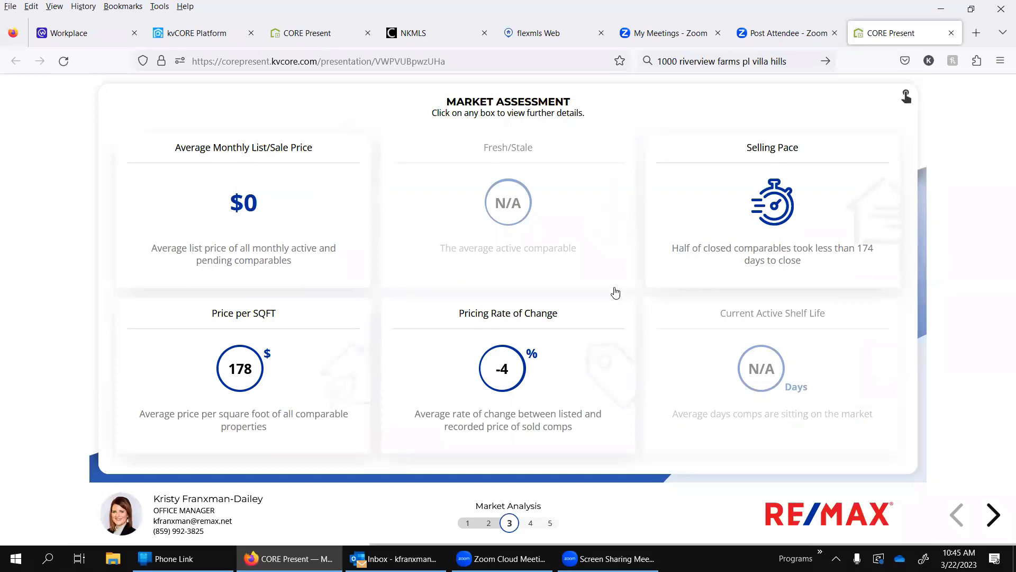
click(504, 376)
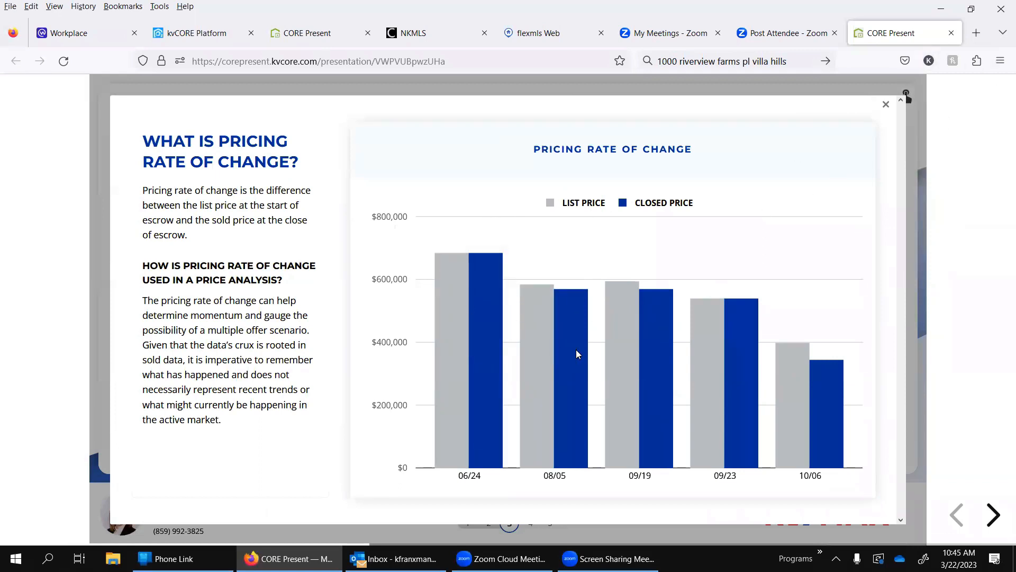
click(887, 105)
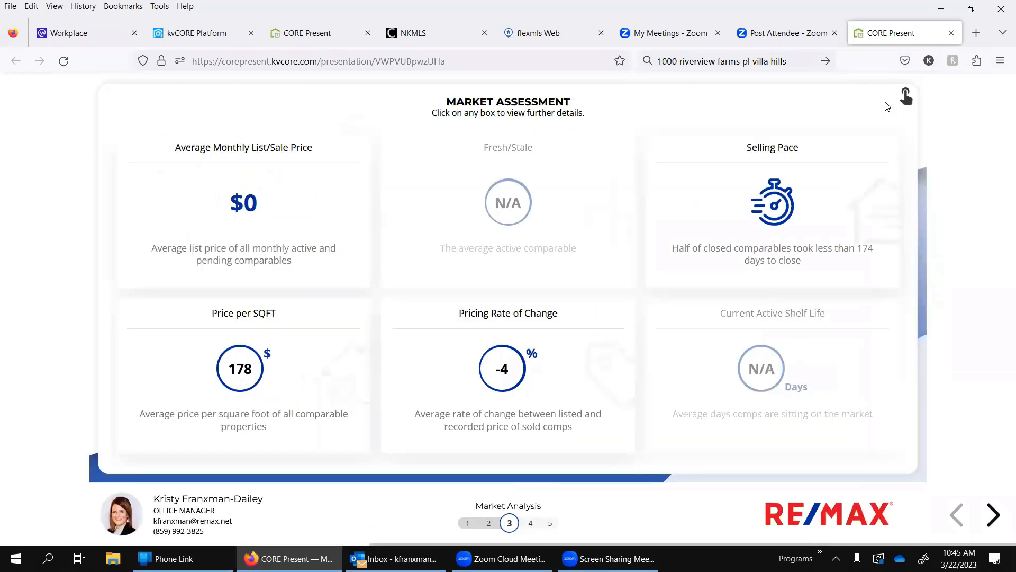
Step: Page through the remaining slides to the Thank You page's next-step choices and close the received presentation
click(993, 515)
click(1000, 520)
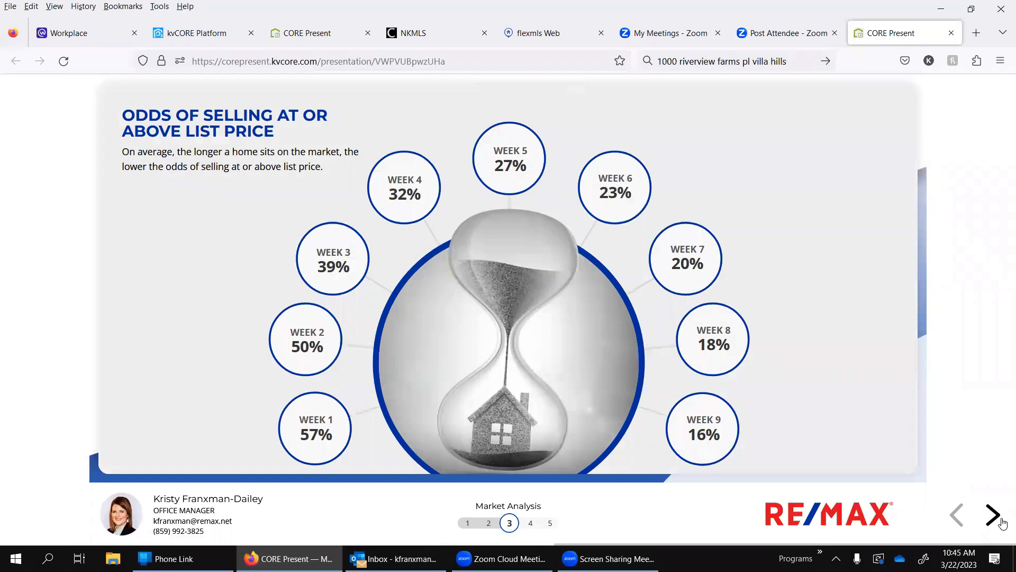
click(993, 515)
click(993, 515)
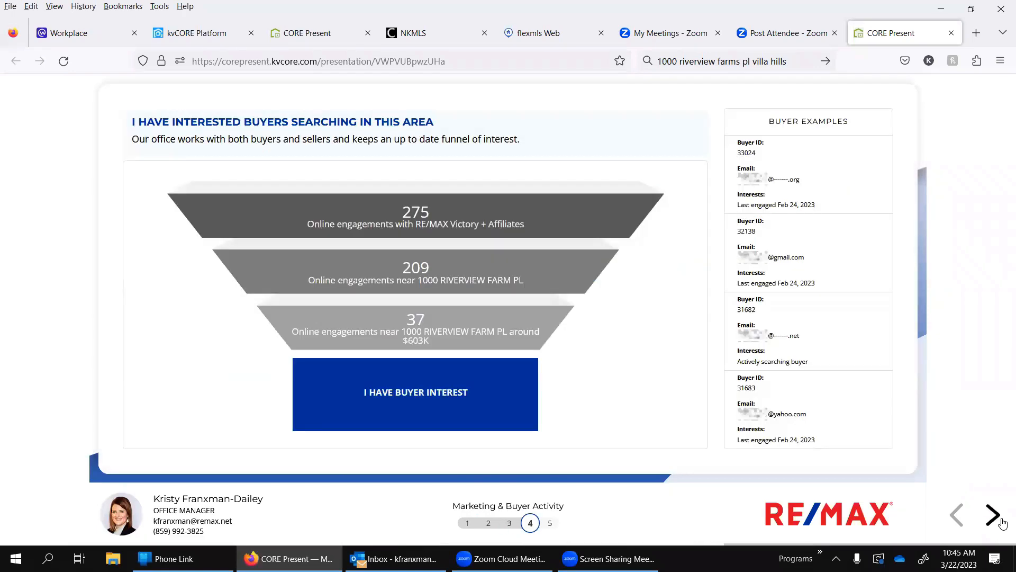
click(1000, 522)
click(1000, 521)
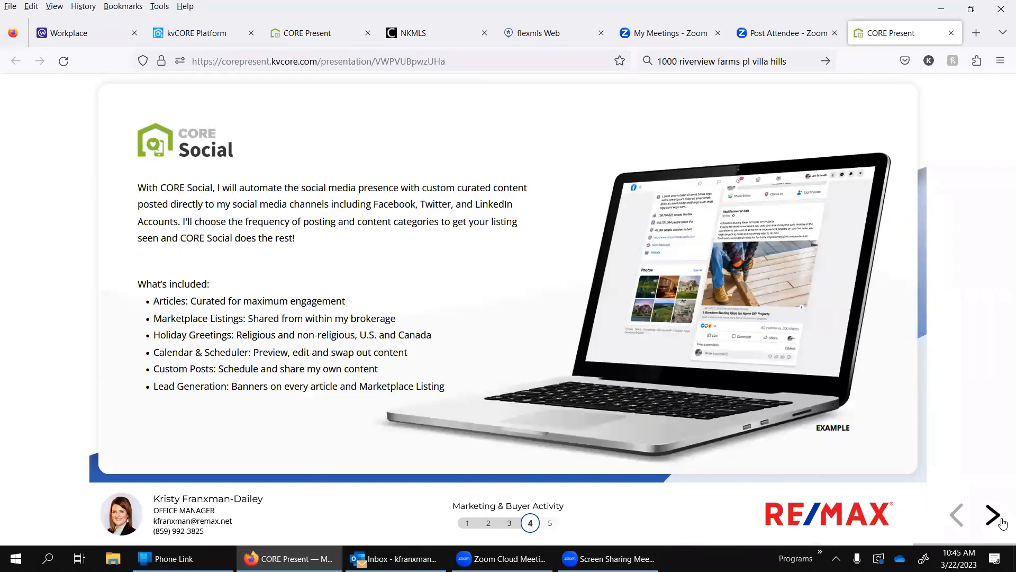
click(1001, 521)
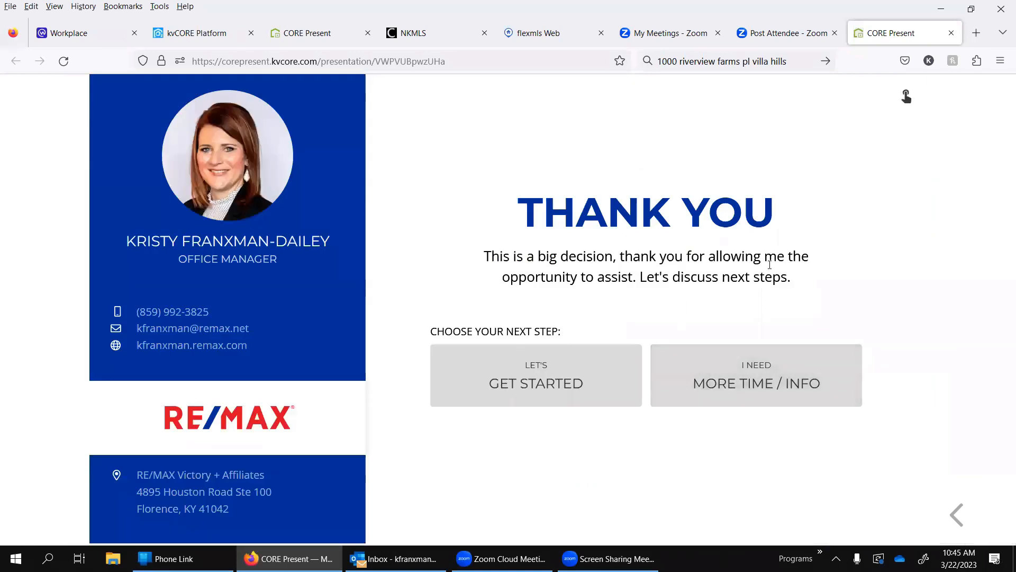
click(505, 366)
click(799, 369)
key(ctrl+w)
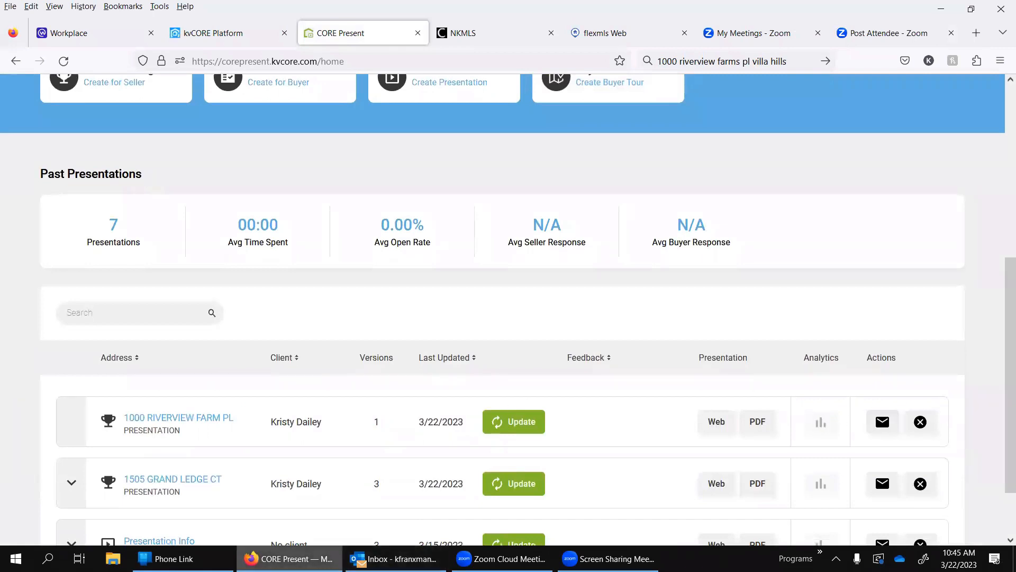
Step: Switch to Outlook, look over the inbox and its send and receive options, and return to CORE Present
click(395, 558)
right_click(400, 558)
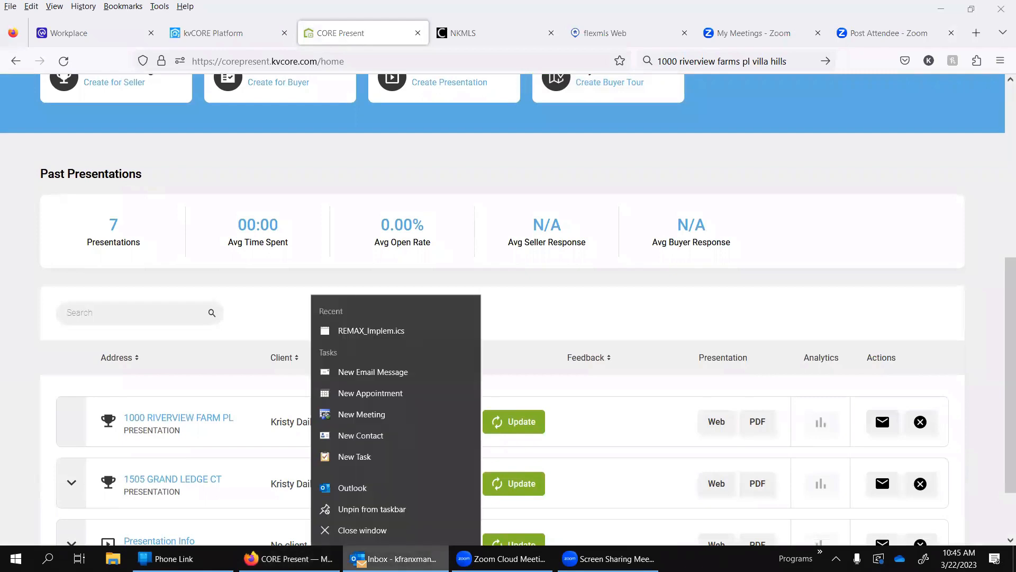
click(394, 558)
click(395, 558)
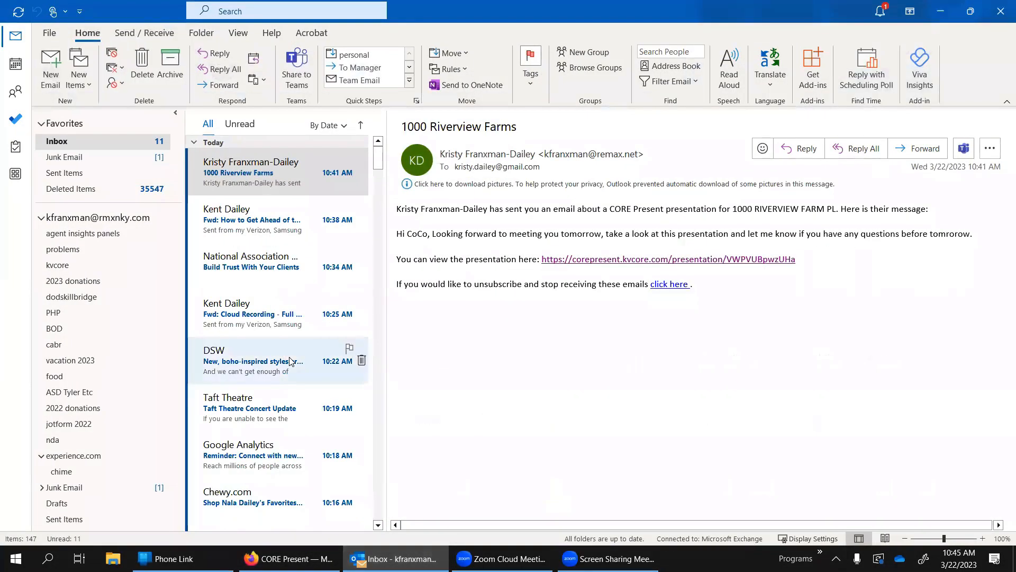
click(118, 35)
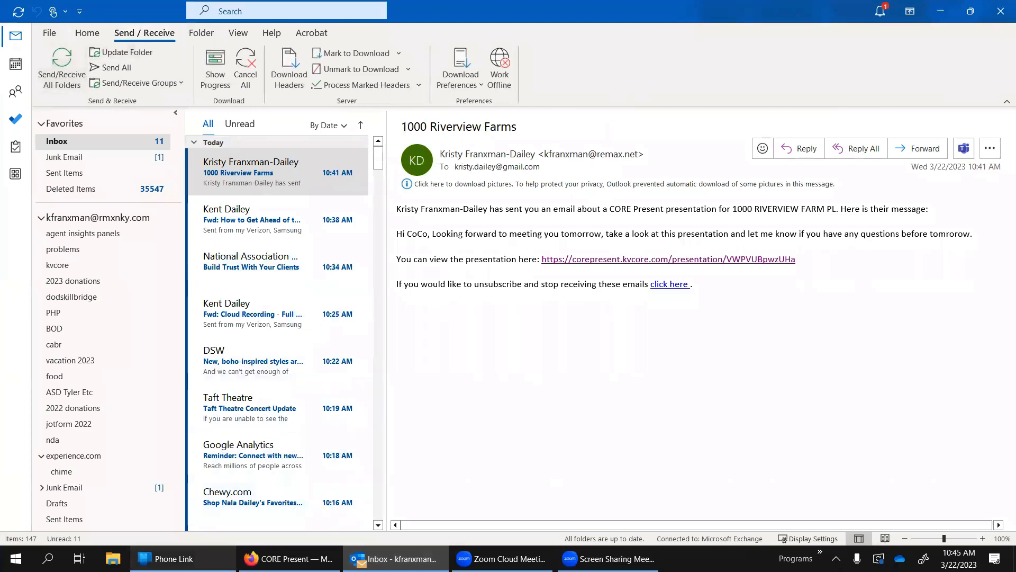
click(286, 559)
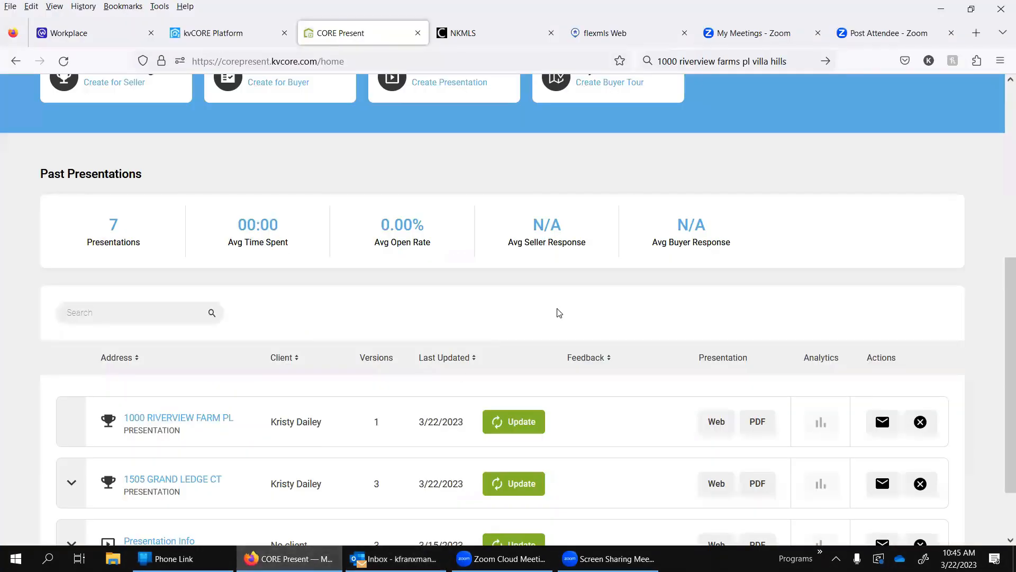
Step: Open the Presentation Library and examine the All Slides list and the Collection - Attention To Detail slide
scroll(557, 312, up, 5)
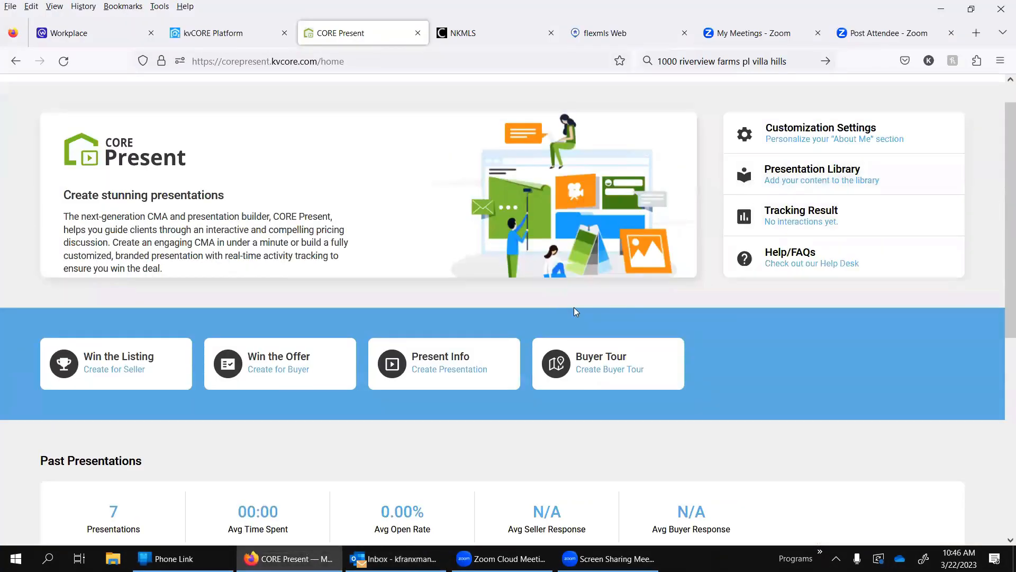
click(855, 185)
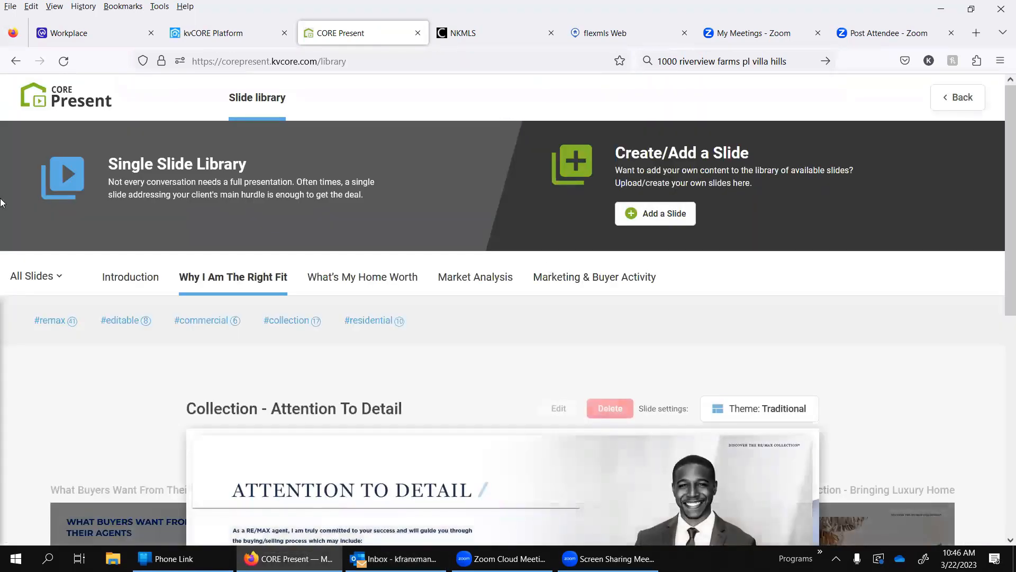
click(40, 274)
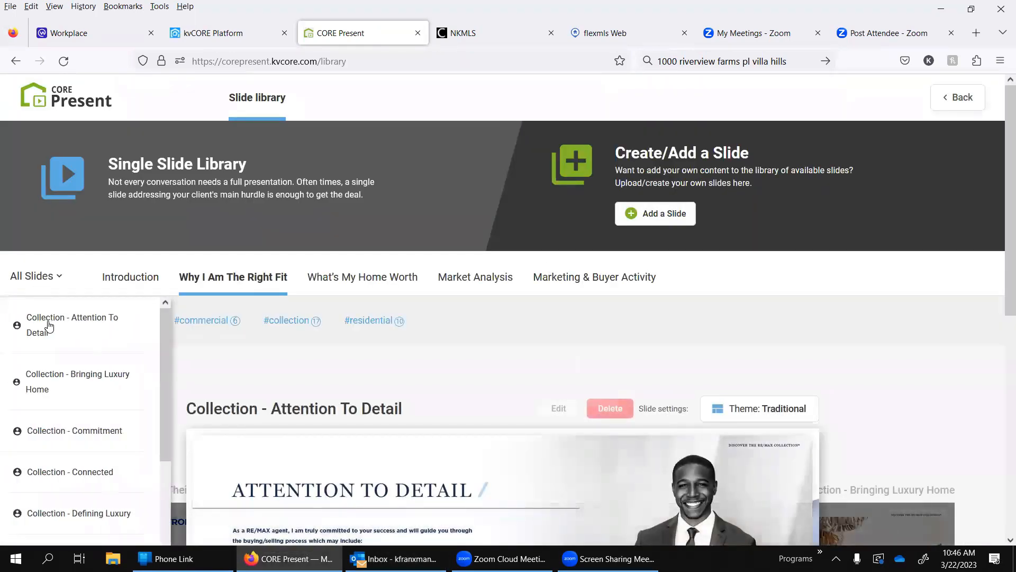
click(37, 282)
scroll(319, 405, down, 4)
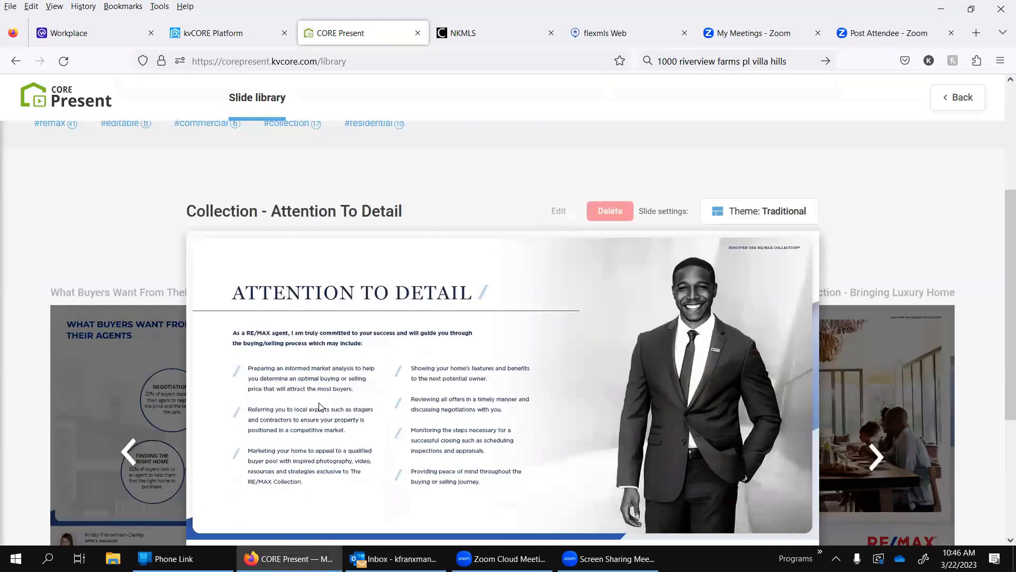
scroll(320, 404, up, 4)
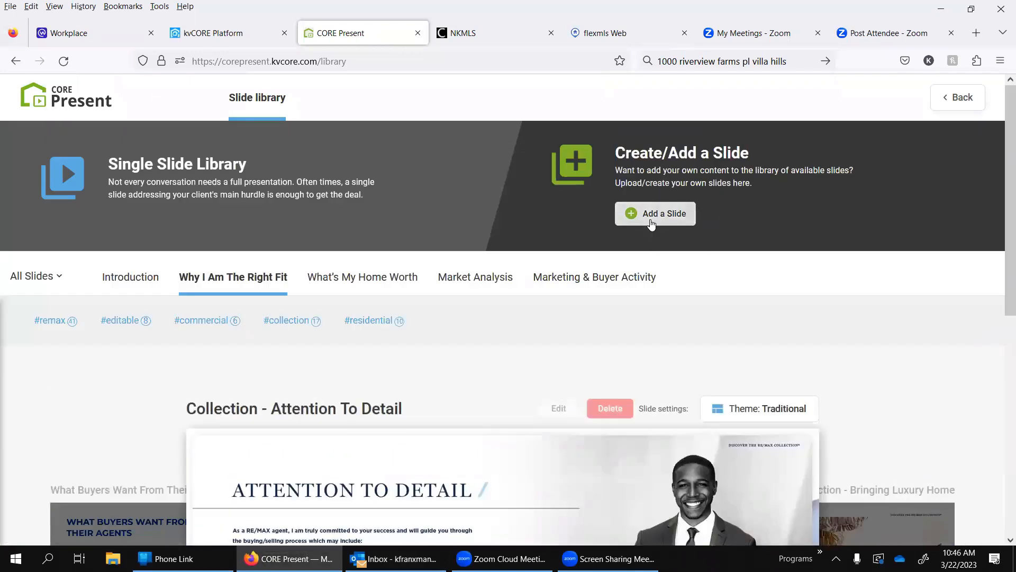
Step: Start a new library slide and view the image upload options for a single slide without header
click(651, 220)
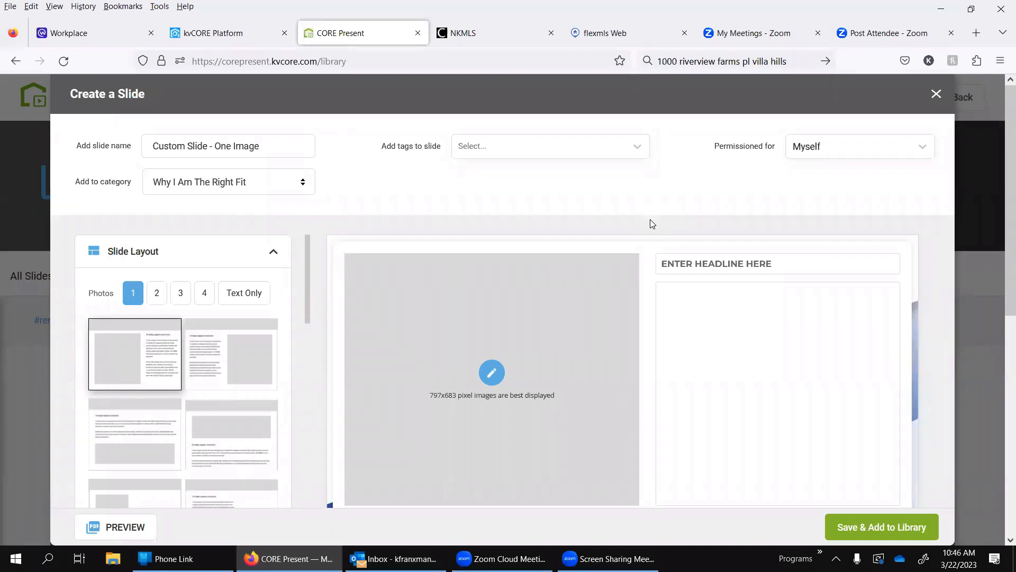
scroll(235, 319, down, 4)
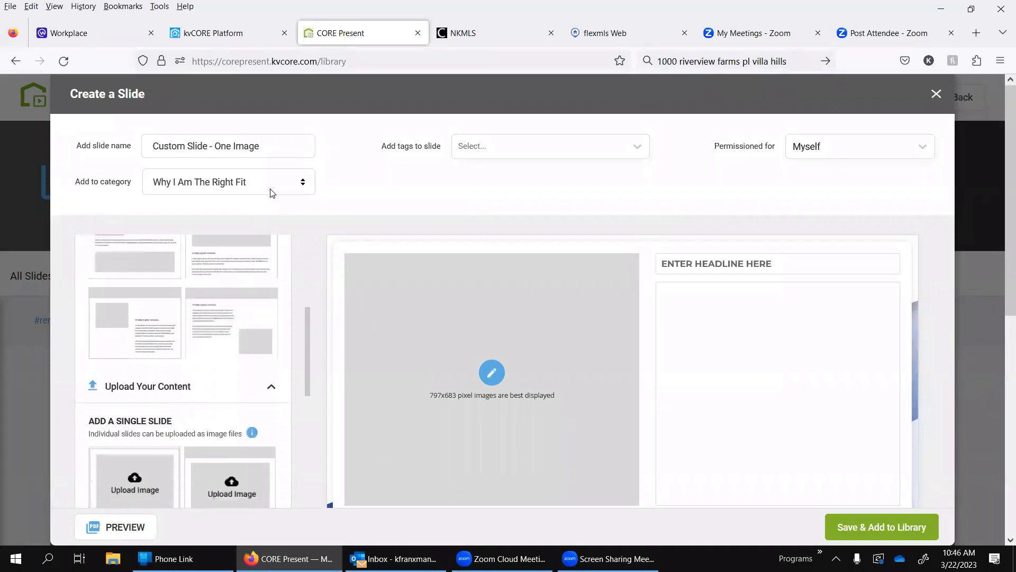
click(121, 328)
click(139, 480)
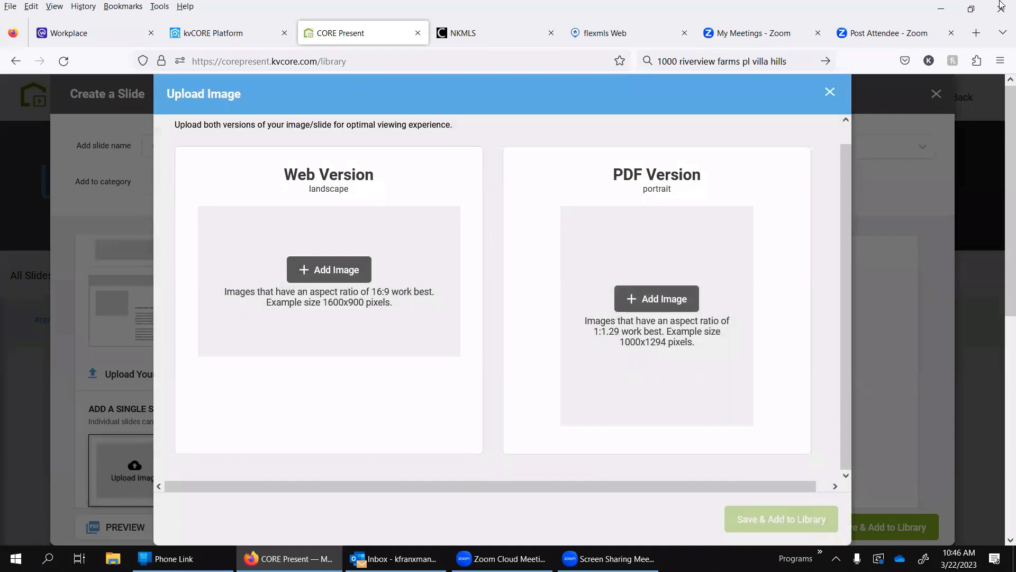
click(829, 93)
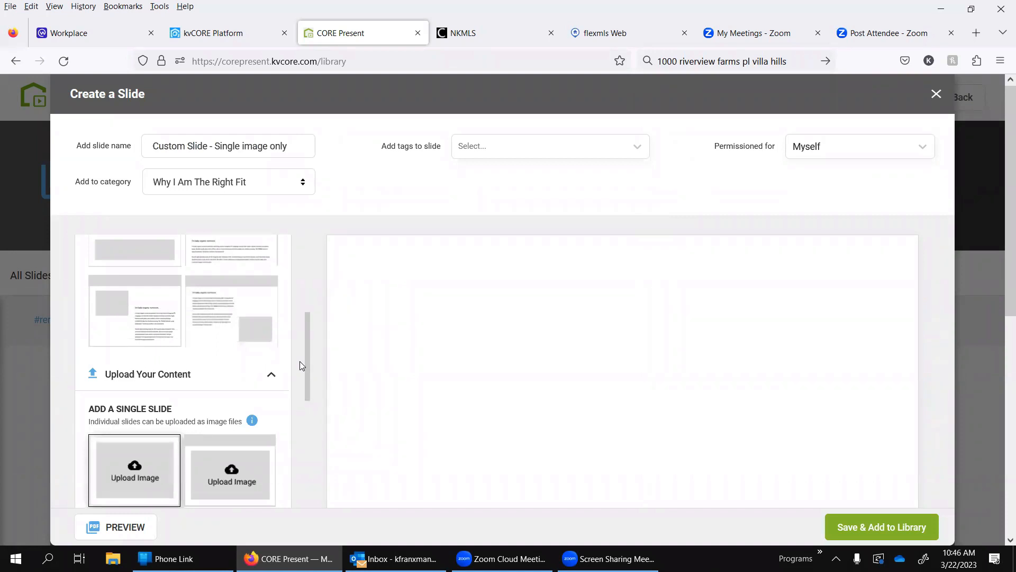
Step: Select a one-image layout, review the video and full-presentation upload options, and view the video upload form for a slide without header
click(157, 330)
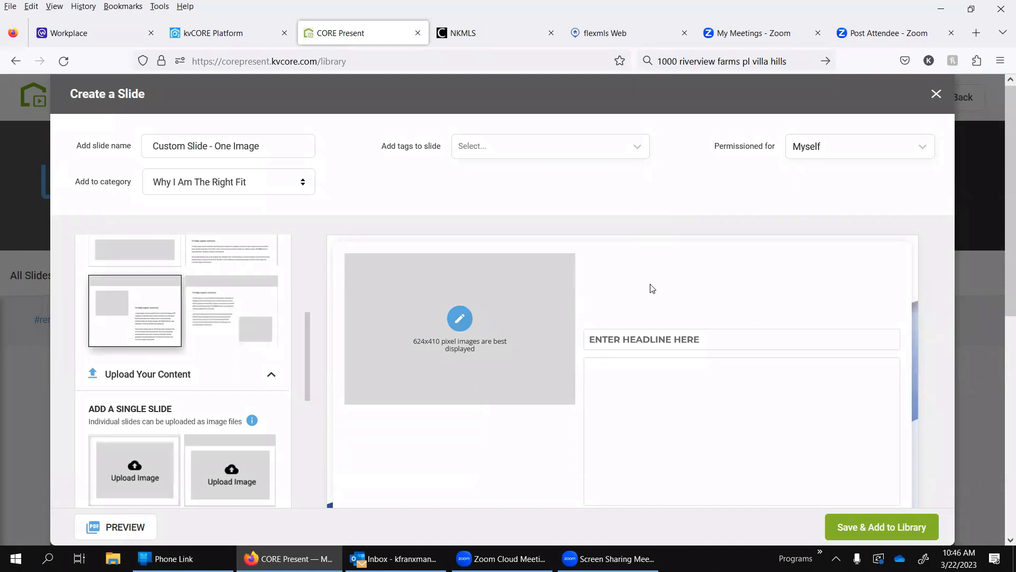
scroll(204, 345, down, 4)
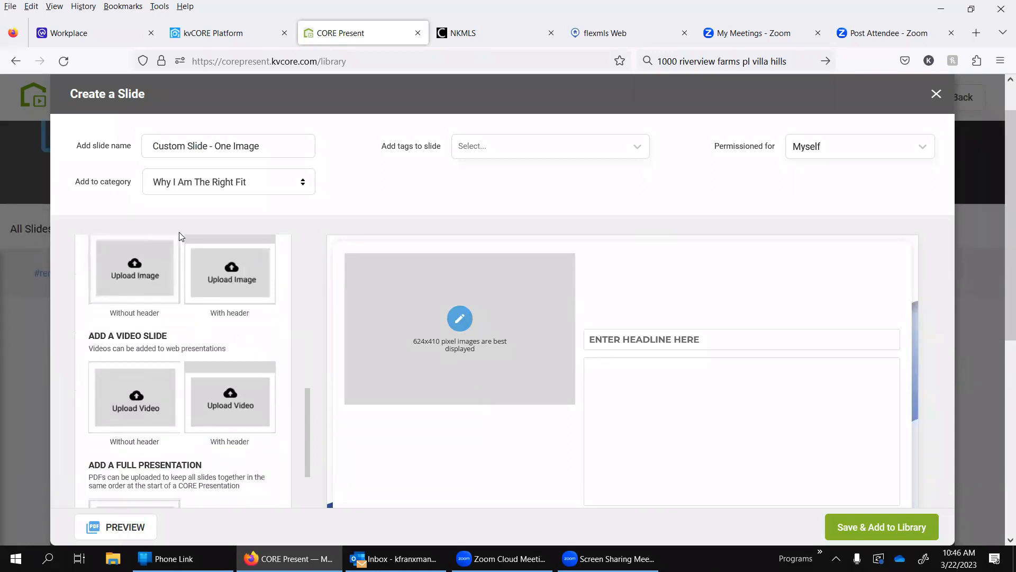
scroll(256, 416, down, 3)
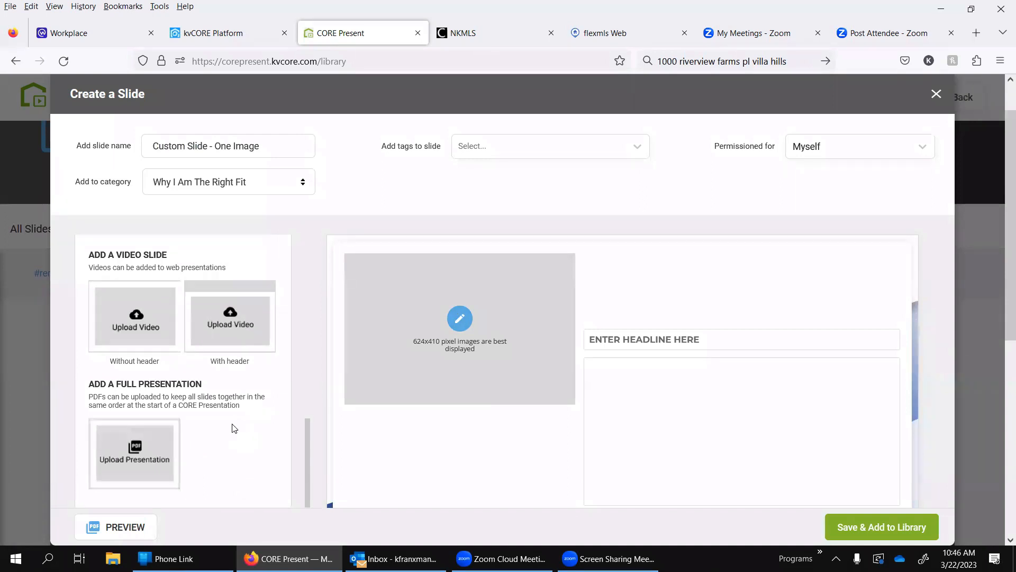
click(144, 314)
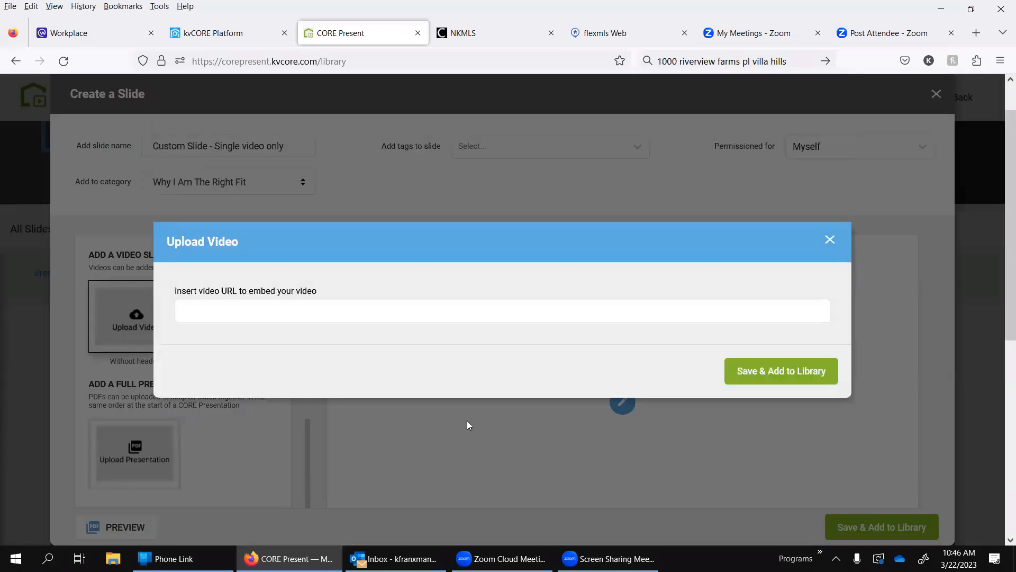
click(829, 241)
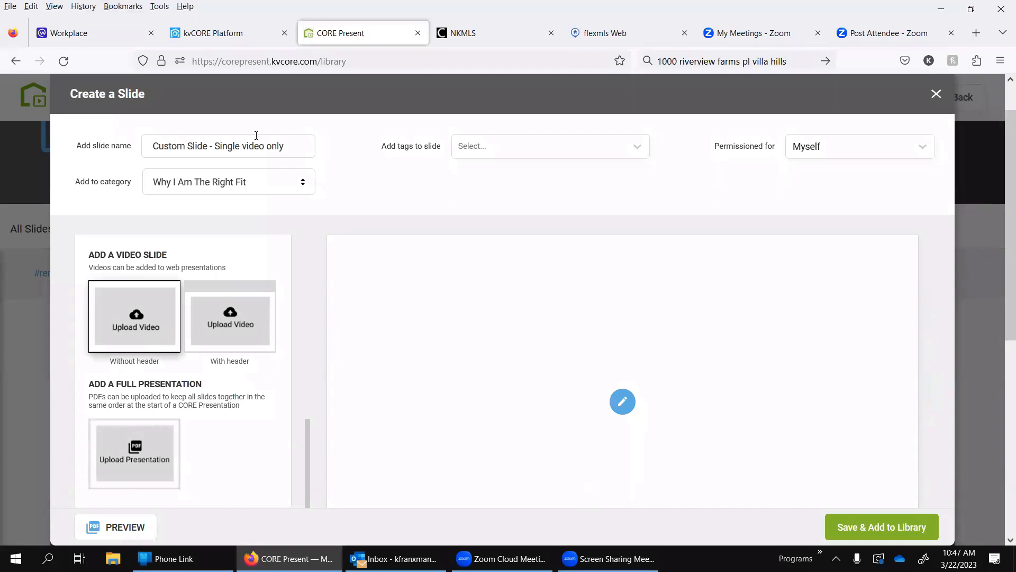
Step: View the category choices for the new slide and close the slide creator without saving
click(220, 184)
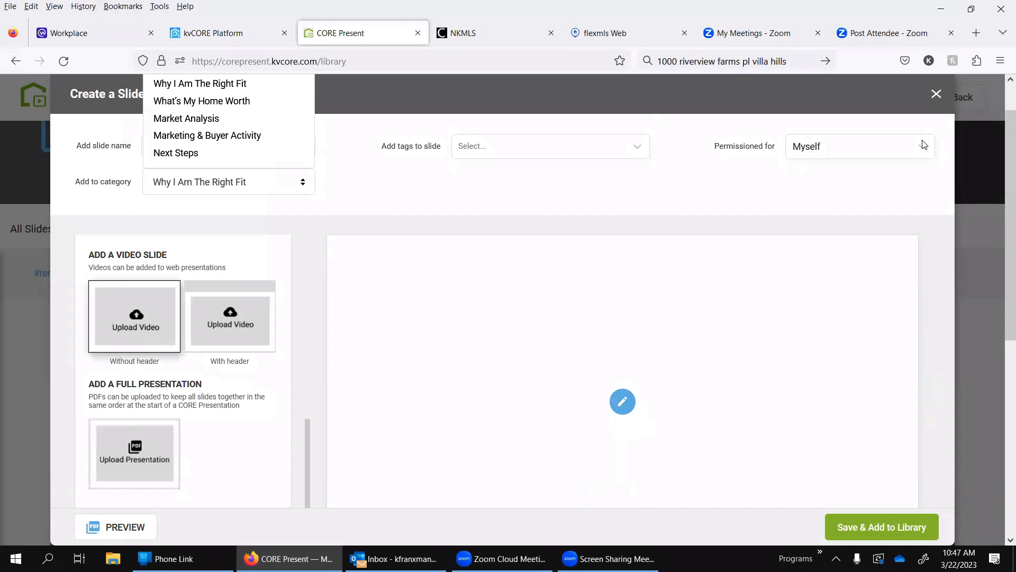
click(518, 170)
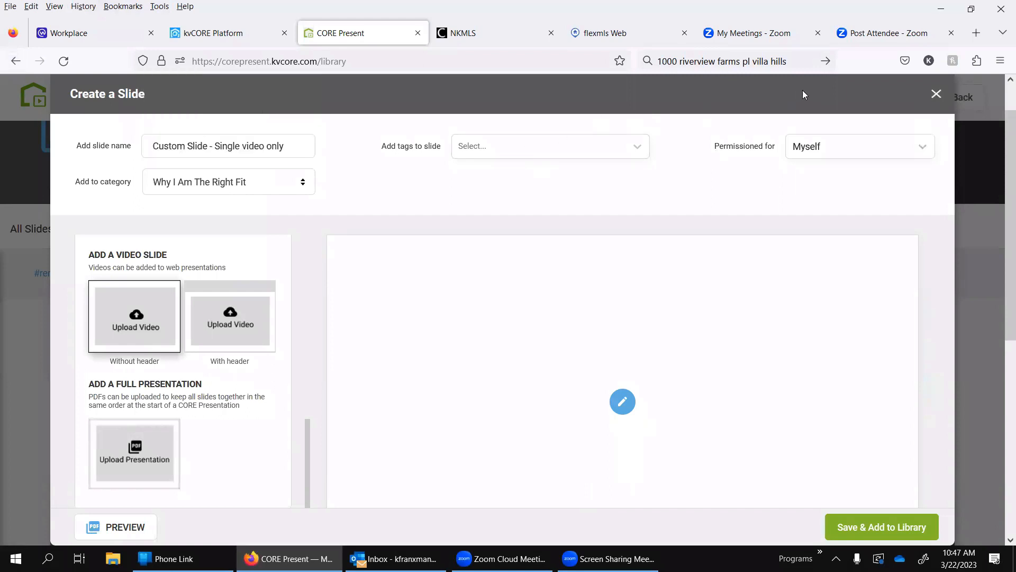
click(935, 94)
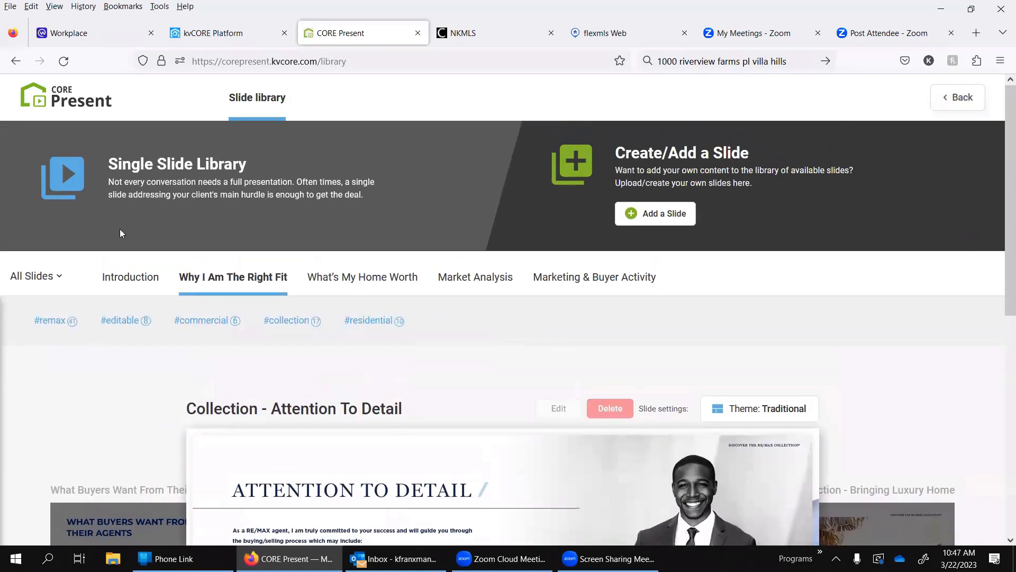
Step: Look over the Collection - Attention To Detail slide and return to the CORE Present home page
scroll(284, 284, down, 5)
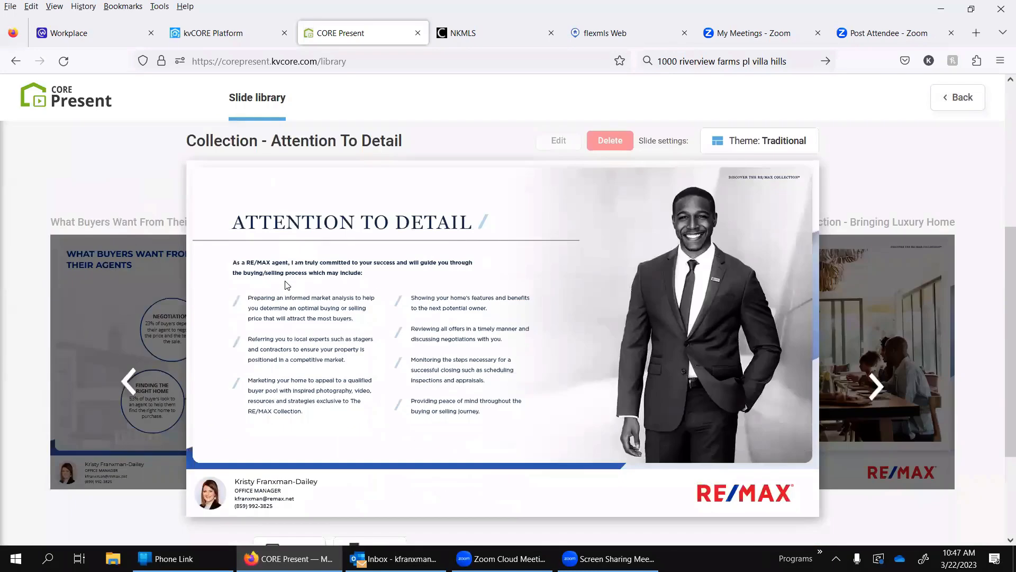
scroll(285, 284, down, 4)
scroll(285, 283, up, 9)
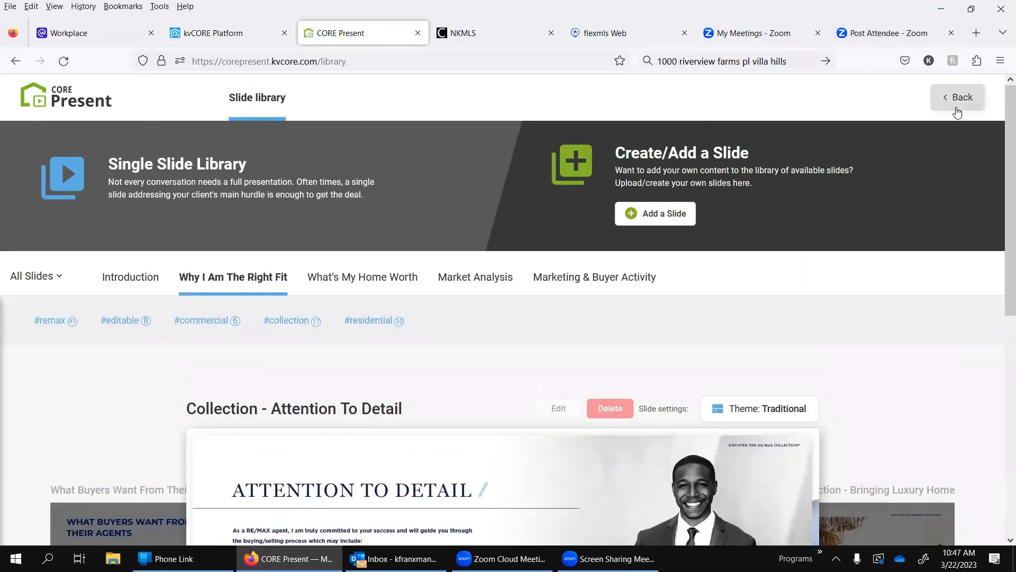
click(957, 109)
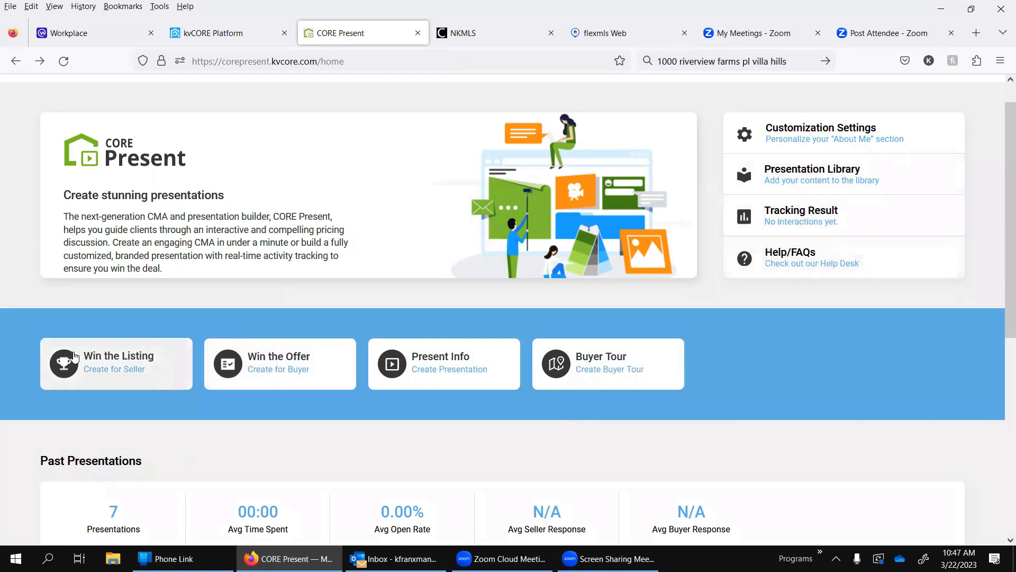
Step: Start a Win the Offer presentation for a buyer and fill in the subject property's address from the matching suggestion
click(276, 370)
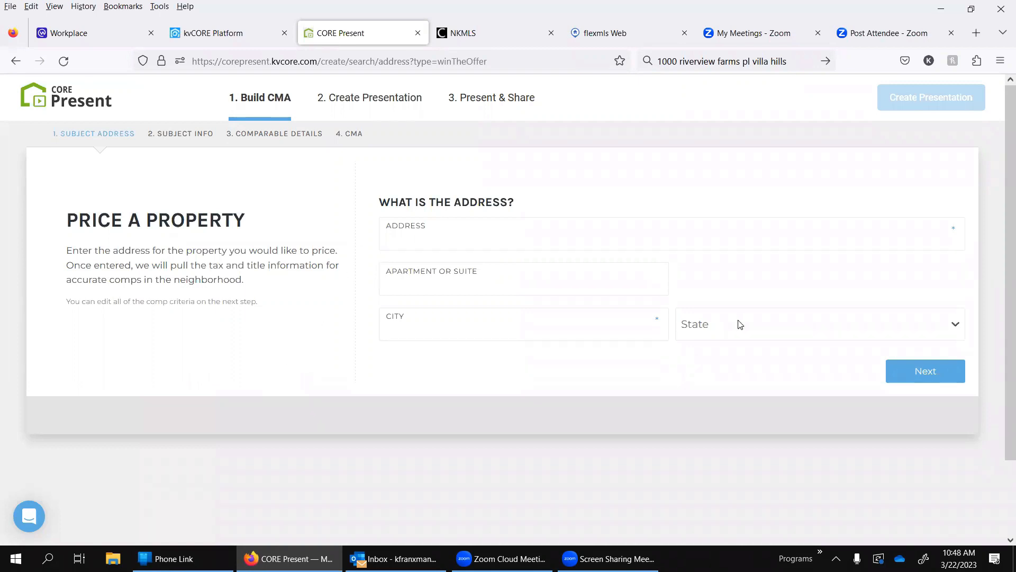
click(941, 374)
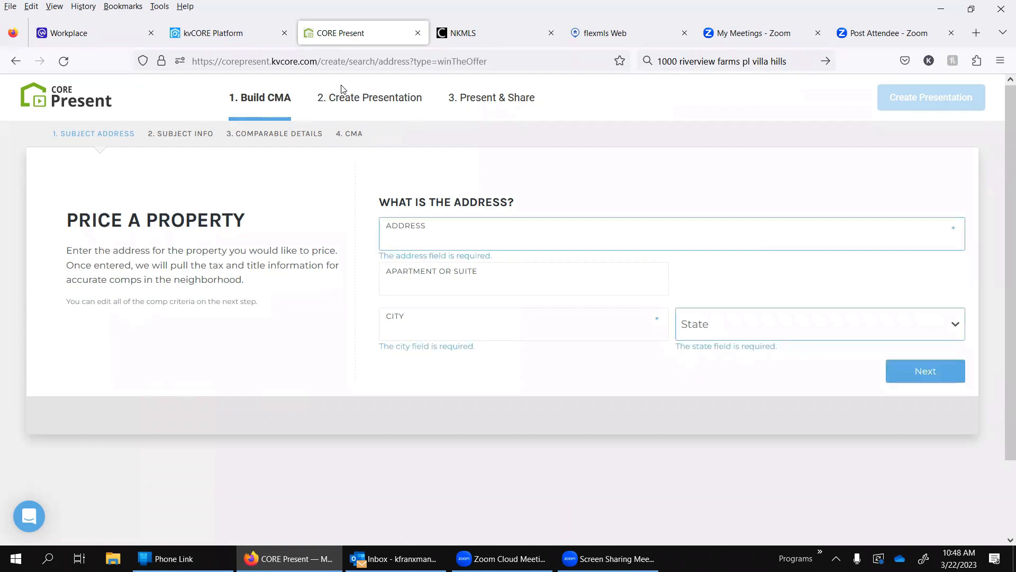
click(423, 239)
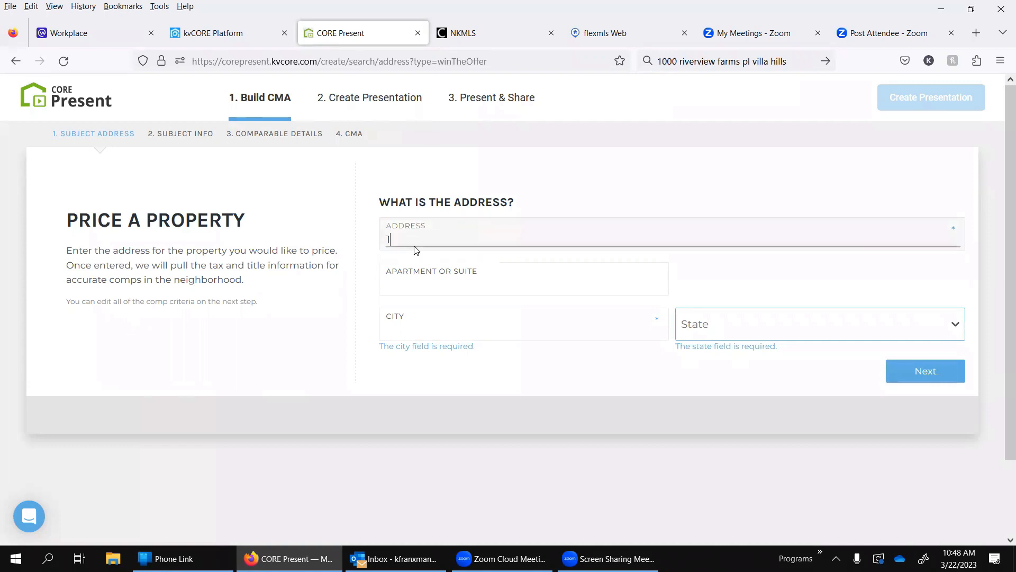
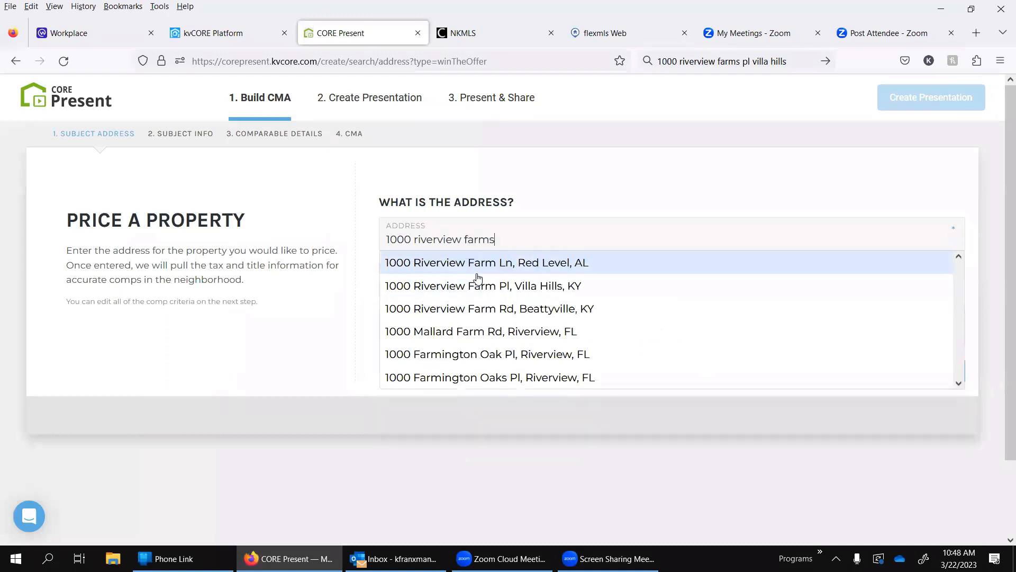
click(476, 288)
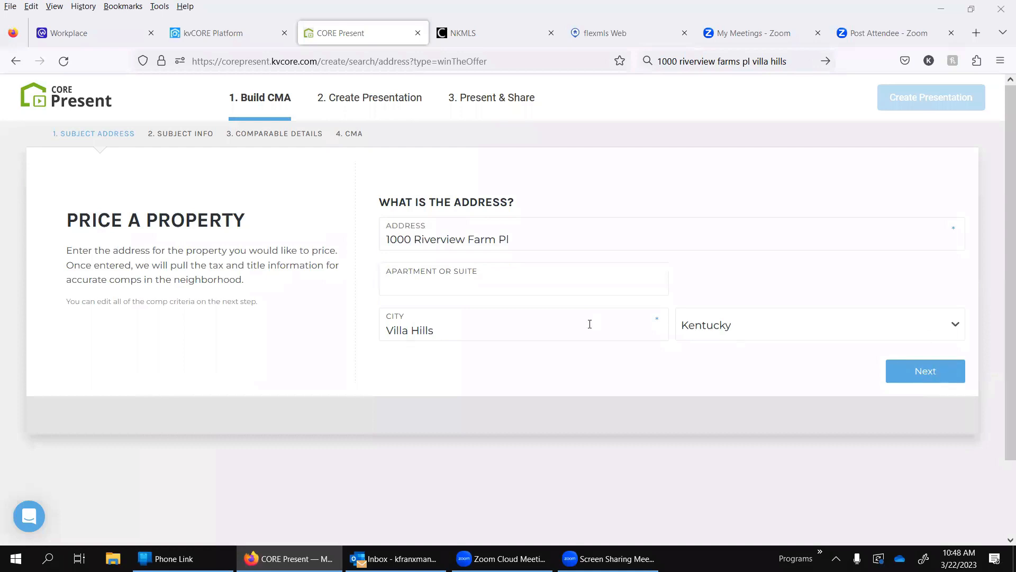
click(949, 373)
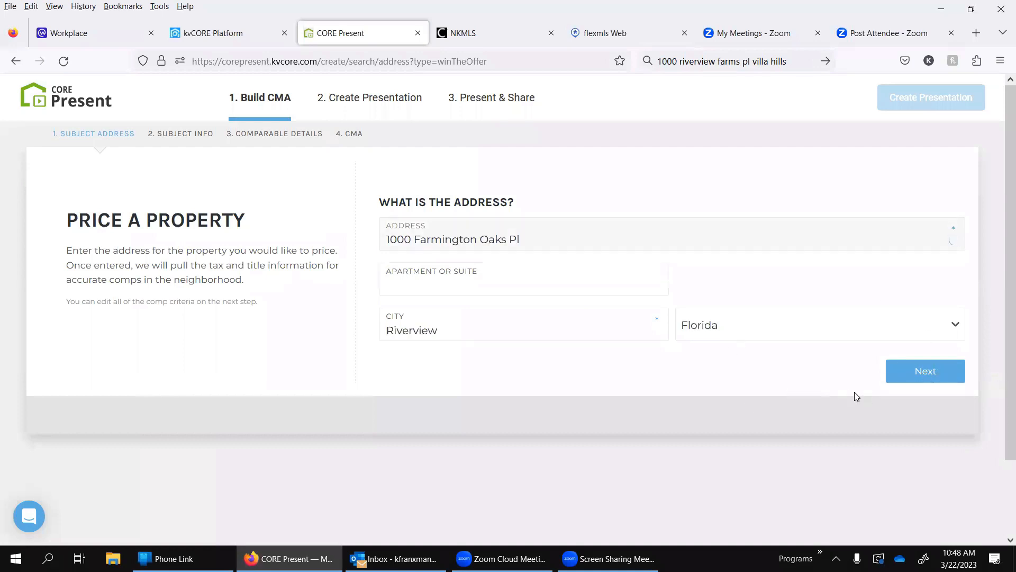
click(631, 261)
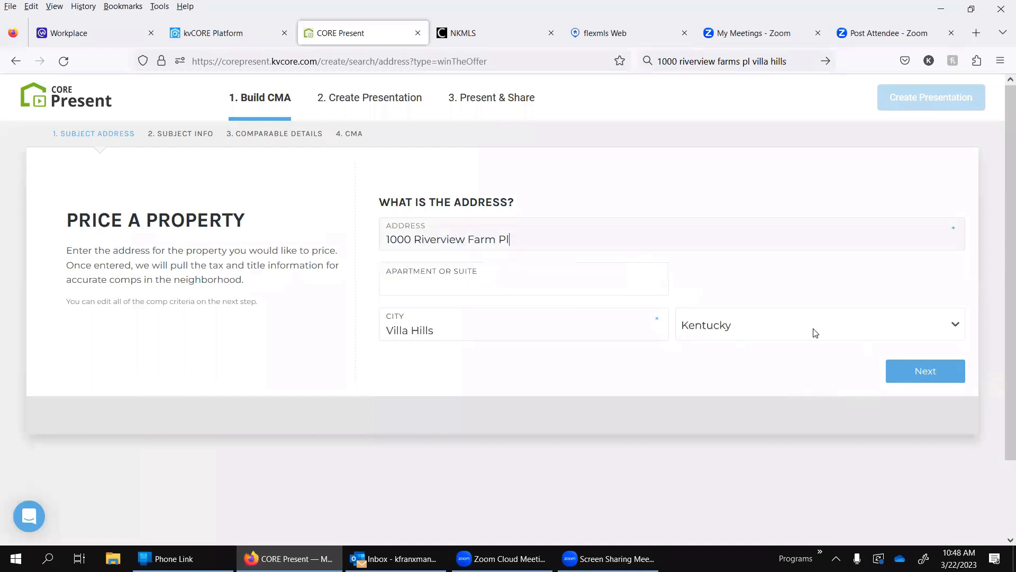
Step: Continue to the subject property info and skip the comparable details to generate the presentation
click(927, 383)
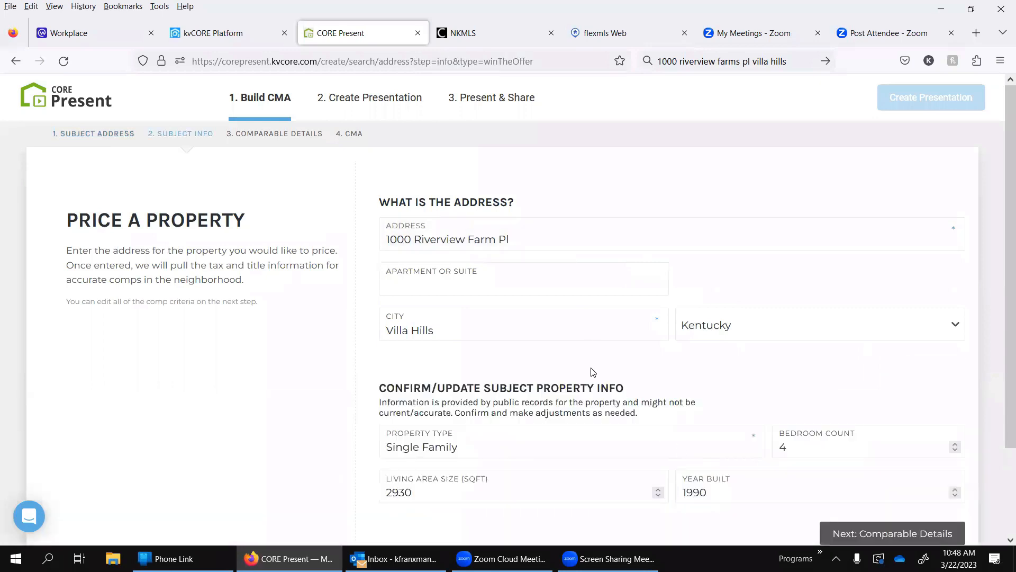
scroll(593, 372, down, 2)
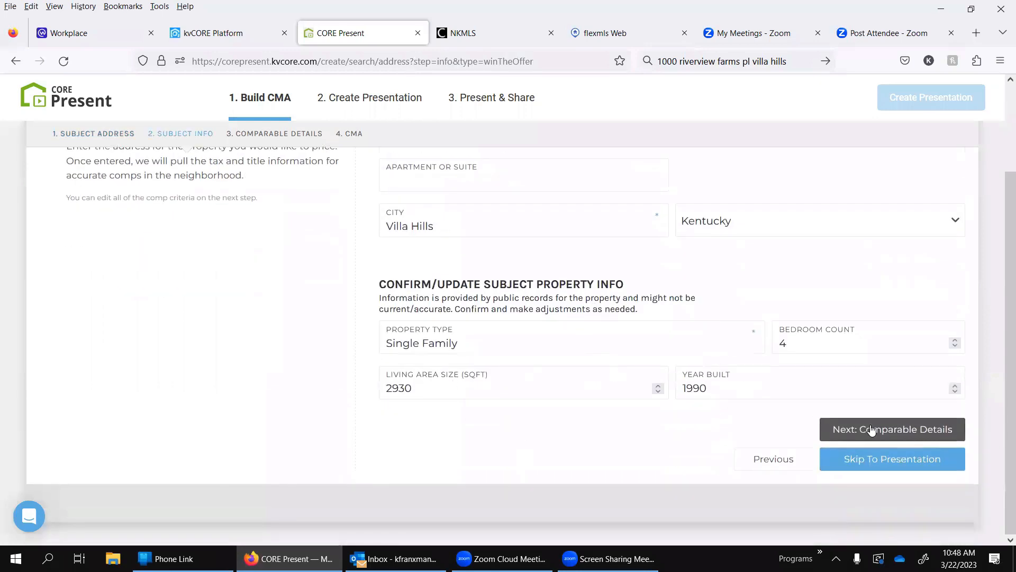
click(892, 466)
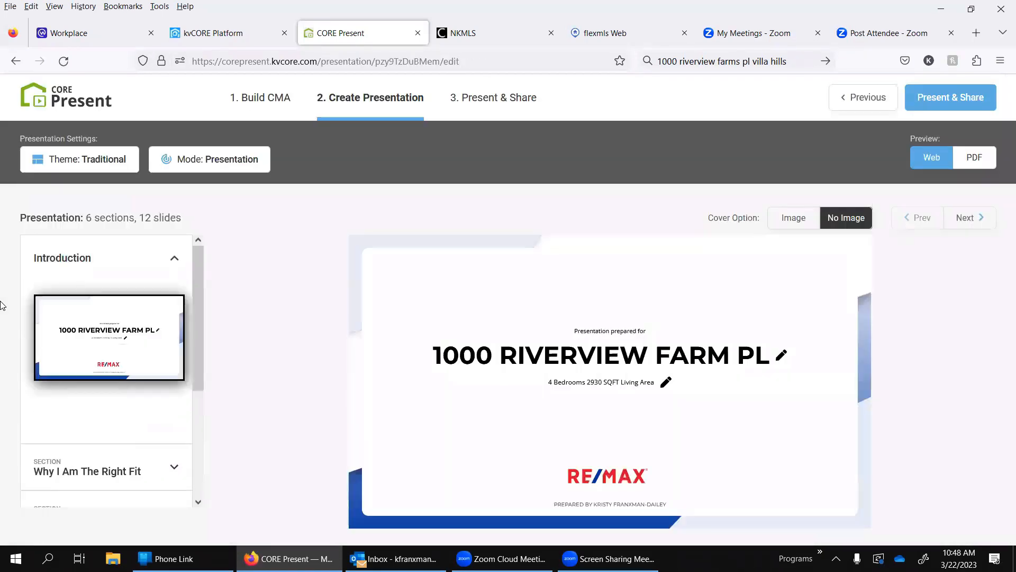
Step: Review the Marketing & Buyer Activity slides and display the Comparative Market Analysis slide in the What's My Home Worth section
scroll(156, 419, down, 3)
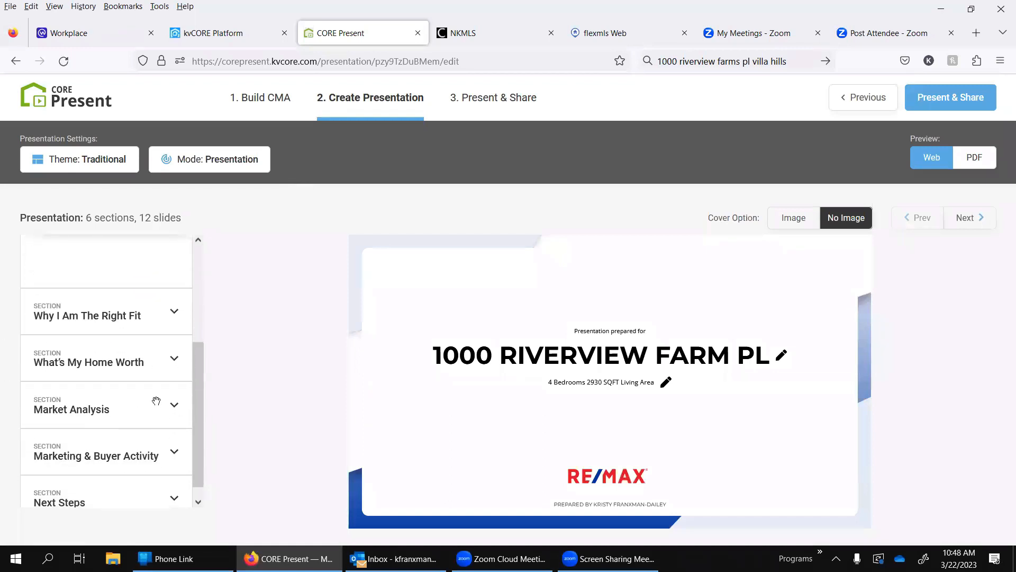
scroll(126, 368, down, 1)
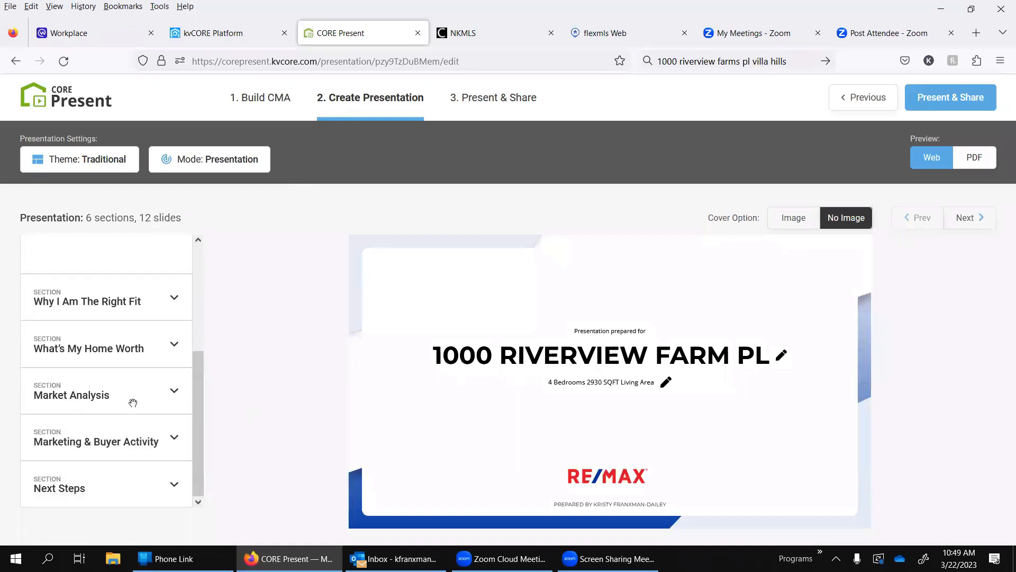
click(174, 439)
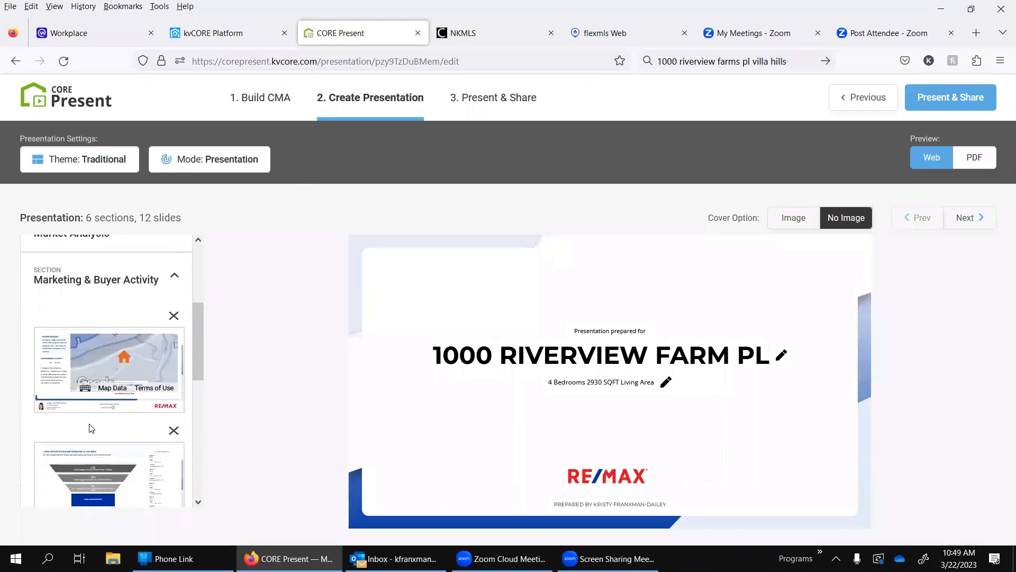
scroll(91, 428, down, 3)
scroll(91, 428, up, 6)
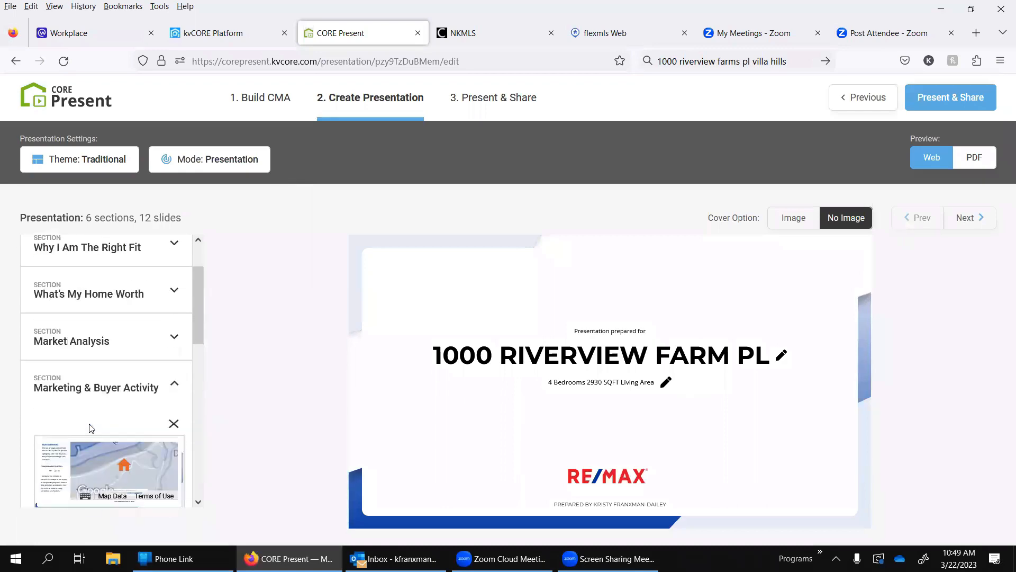
scroll(89, 428, up, 2)
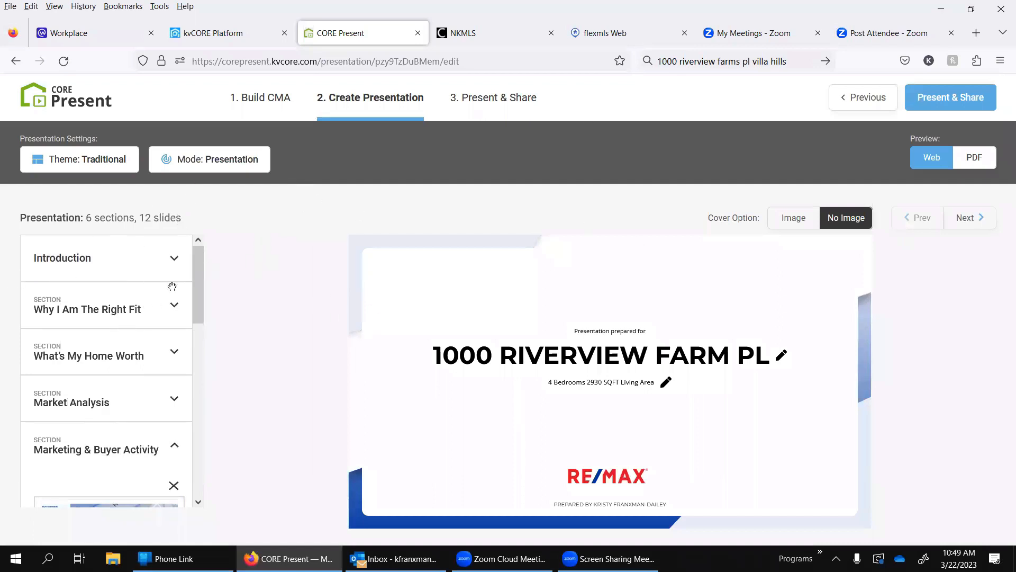
click(174, 354)
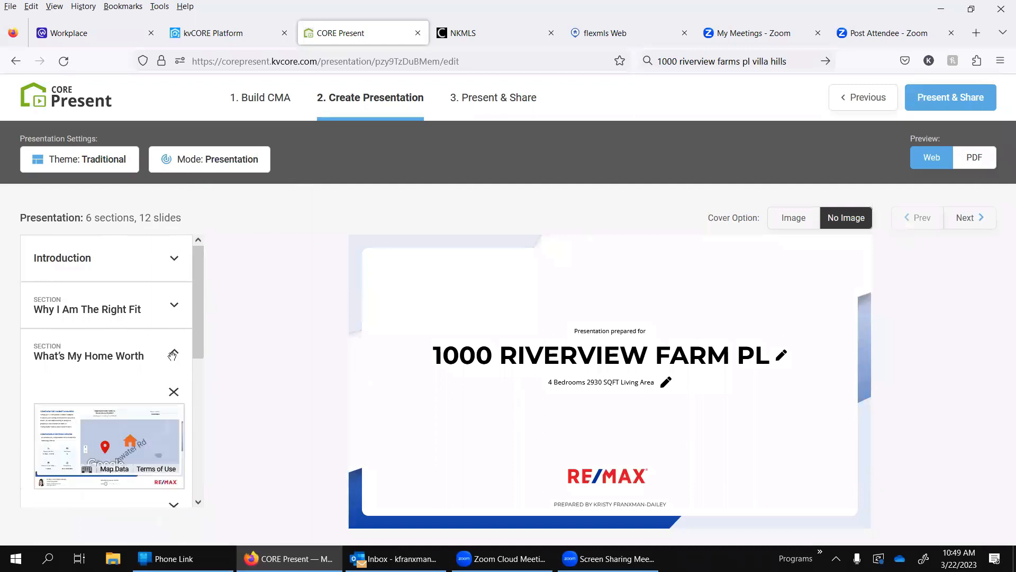
click(109, 430)
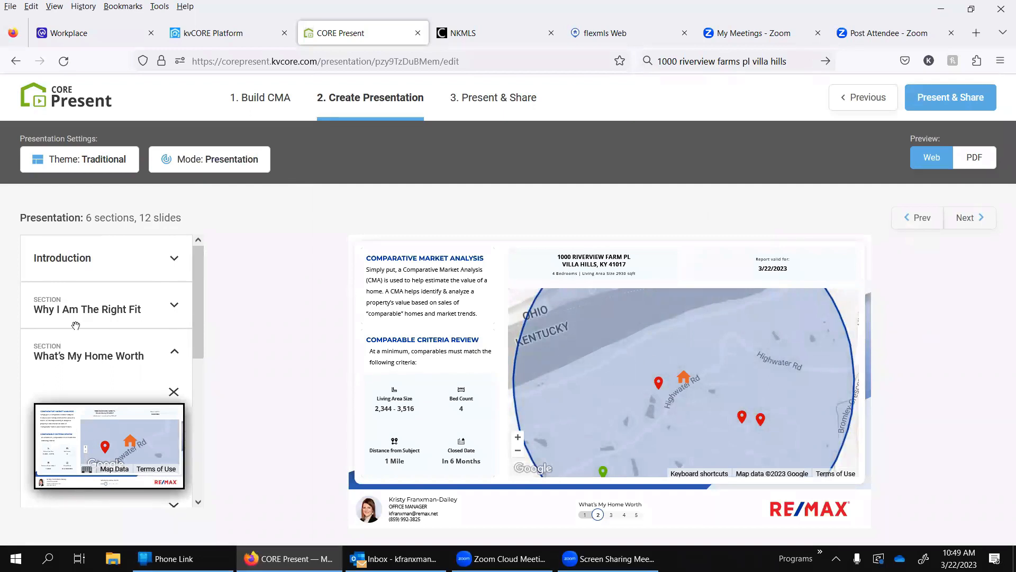
Step: Open the slide picker from the Marketing & Buyer Activity section and list all available slides
scroll(116, 383, down, 4)
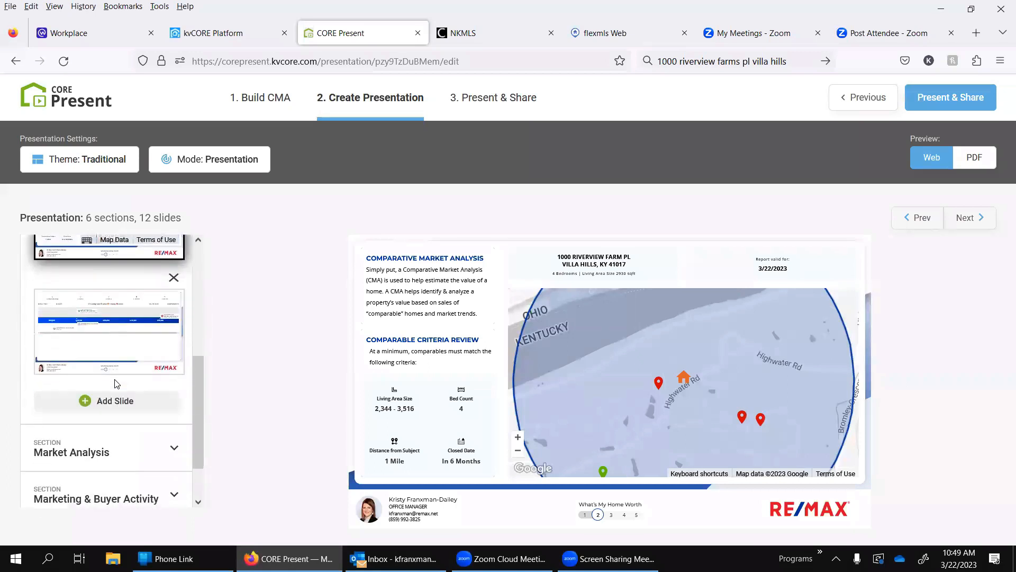
scroll(116, 383, down, 1)
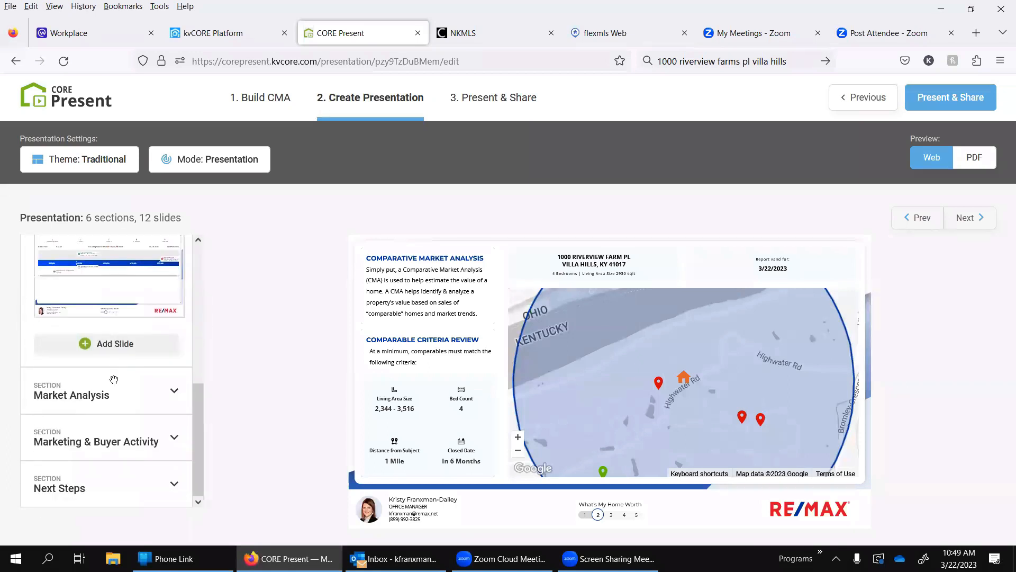
click(125, 433)
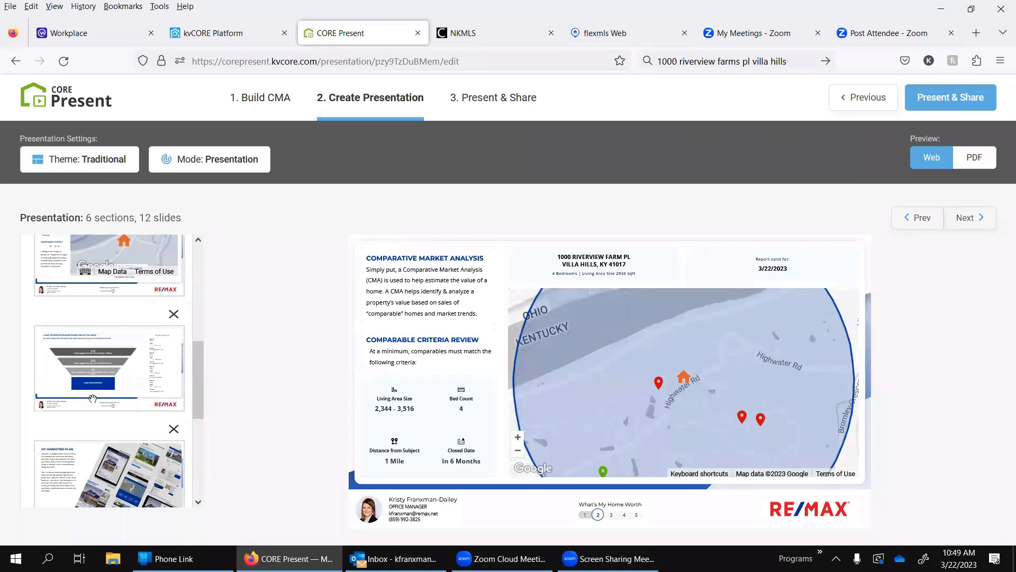
scroll(93, 398, down, 3)
click(115, 498)
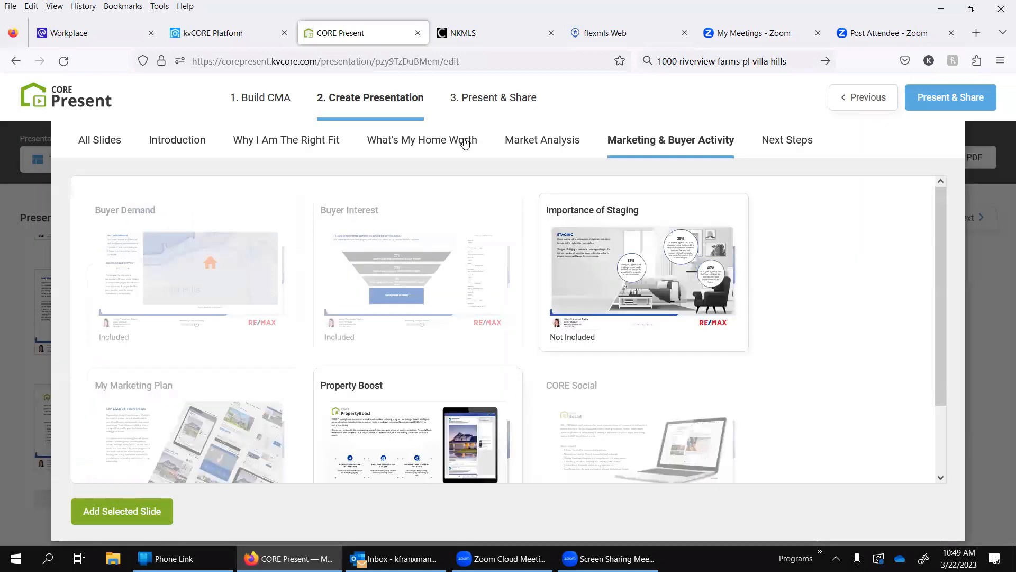
click(109, 140)
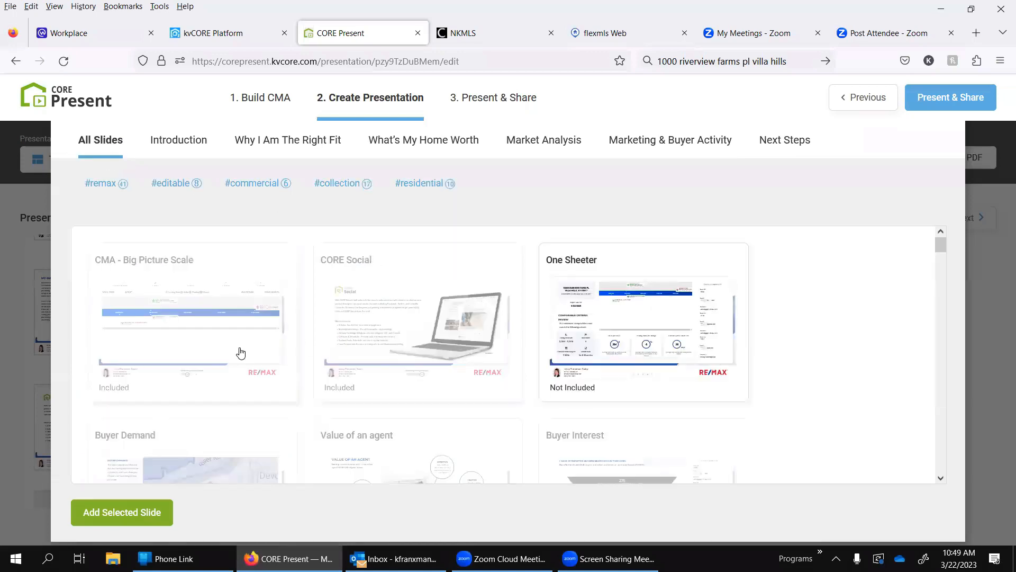
Step: Browse the full slide list, including the pricing, home buying, Commercial, Collection and RE/MAX slides
scroll(240, 352, down, 3)
scroll(240, 352, down, 10)
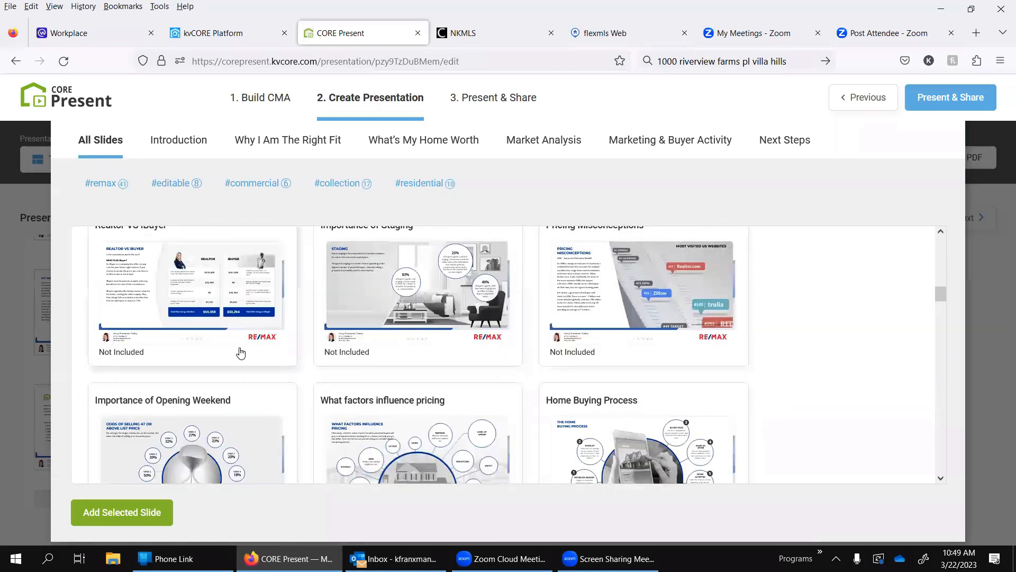
scroll(241, 352, down, 12)
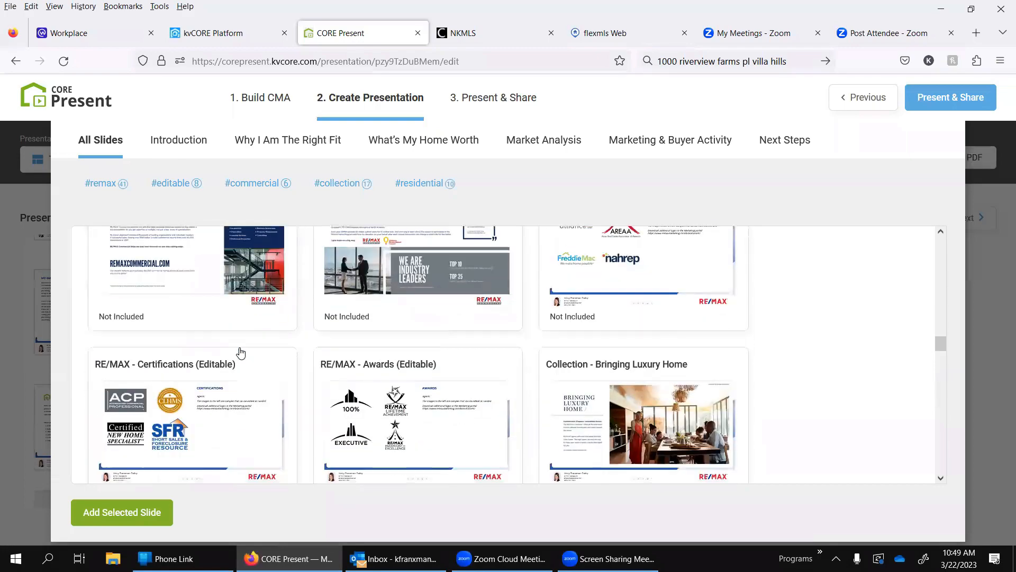
scroll(241, 351, down, 9)
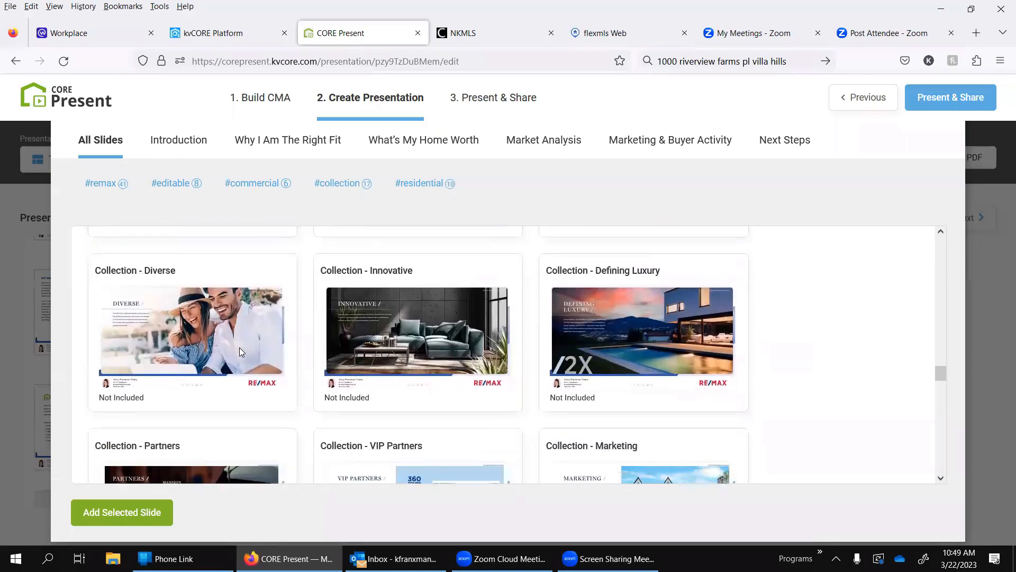
scroll(241, 352, down, 9)
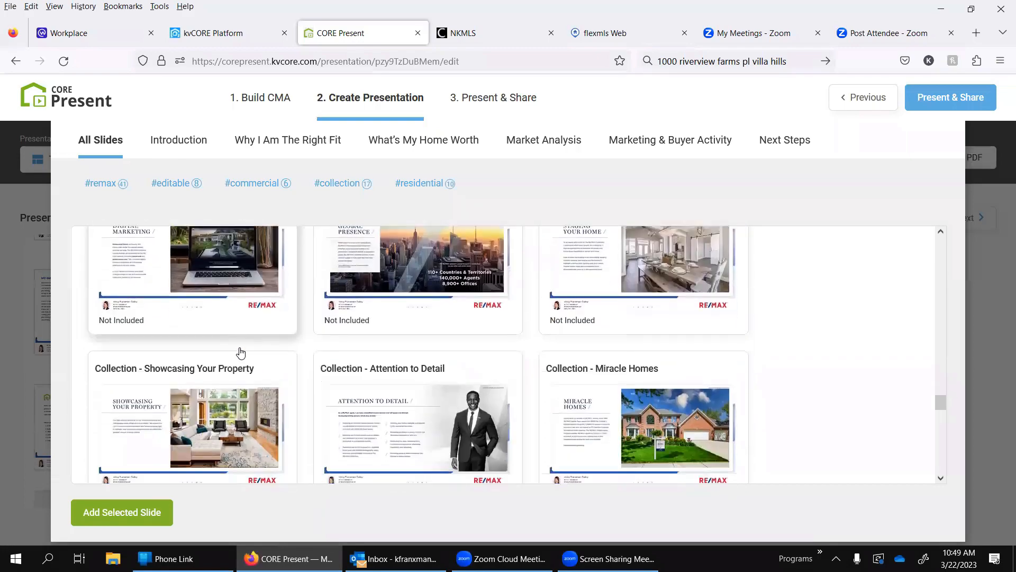
scroll(240, 352, down, 9)
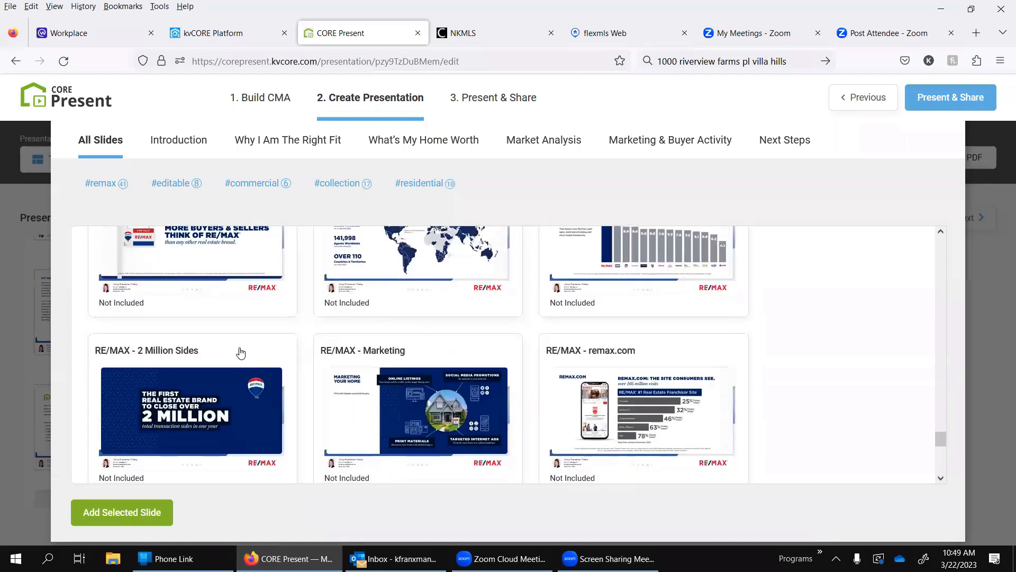
scroll(240, 352, down, 3)
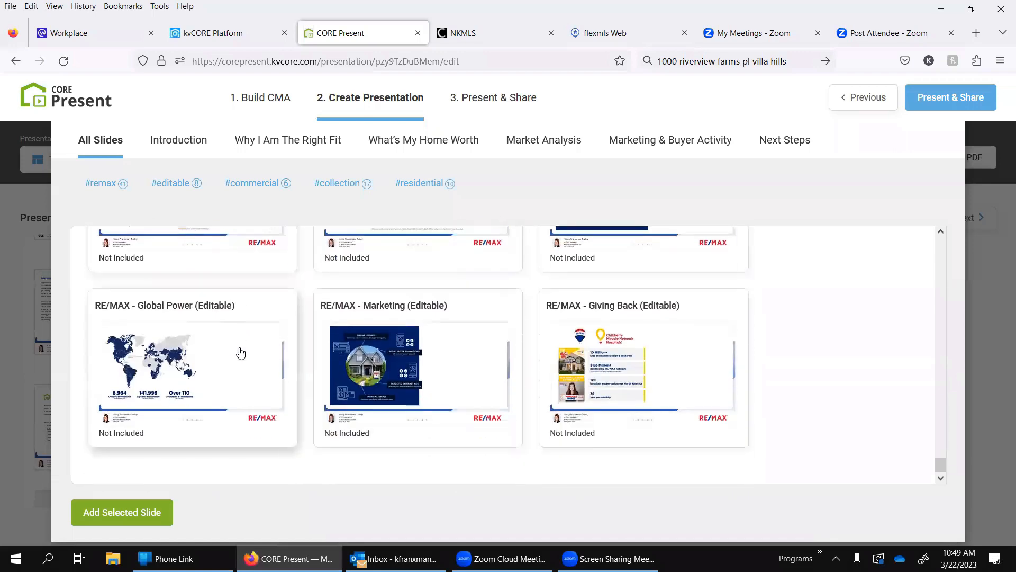
scroll(241, 352, up, 6)
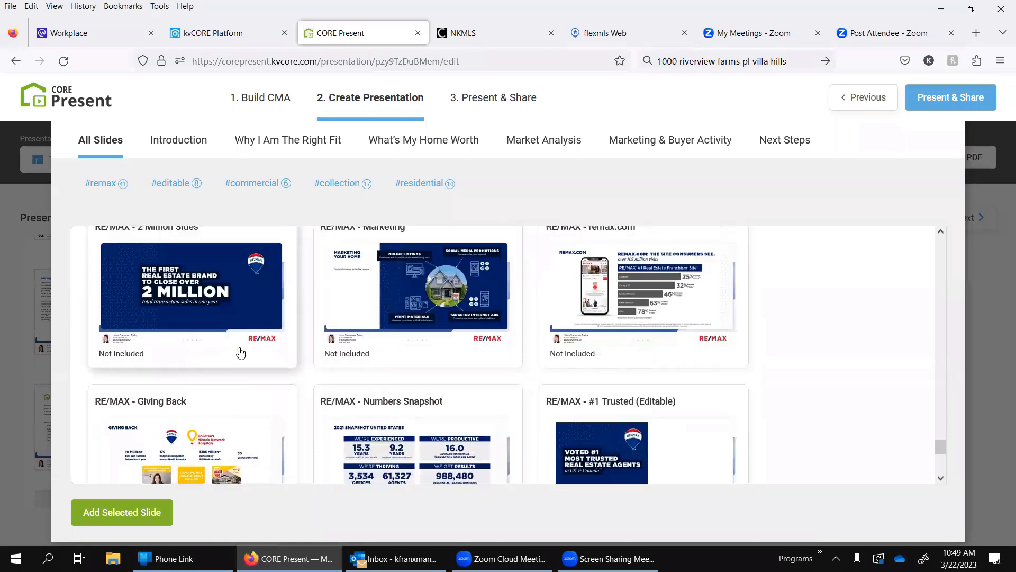
scroll(324, 328, up, 1)
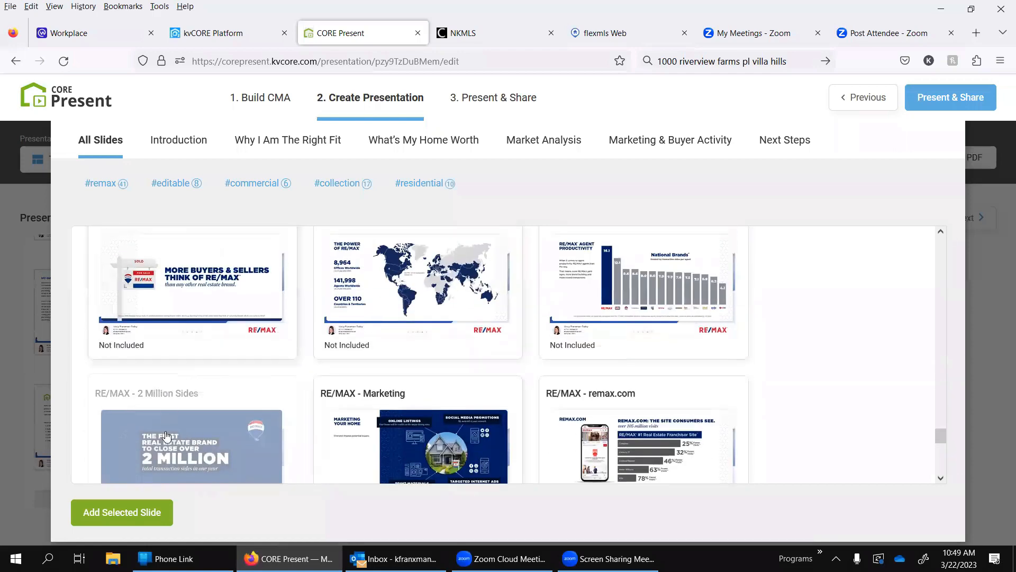
scroll(166, 435, up, 5)
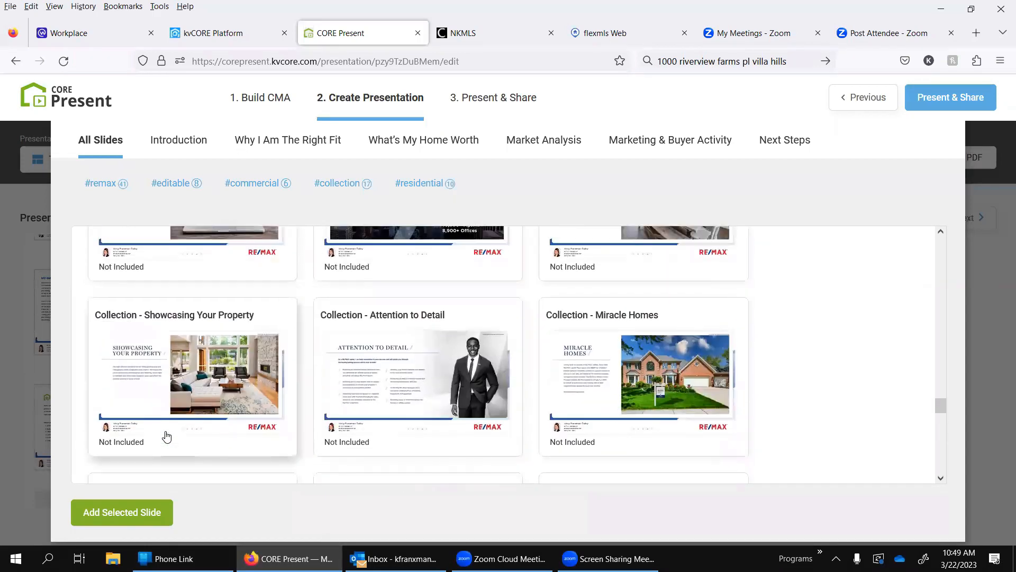
scroll(166, 435, up, 2)
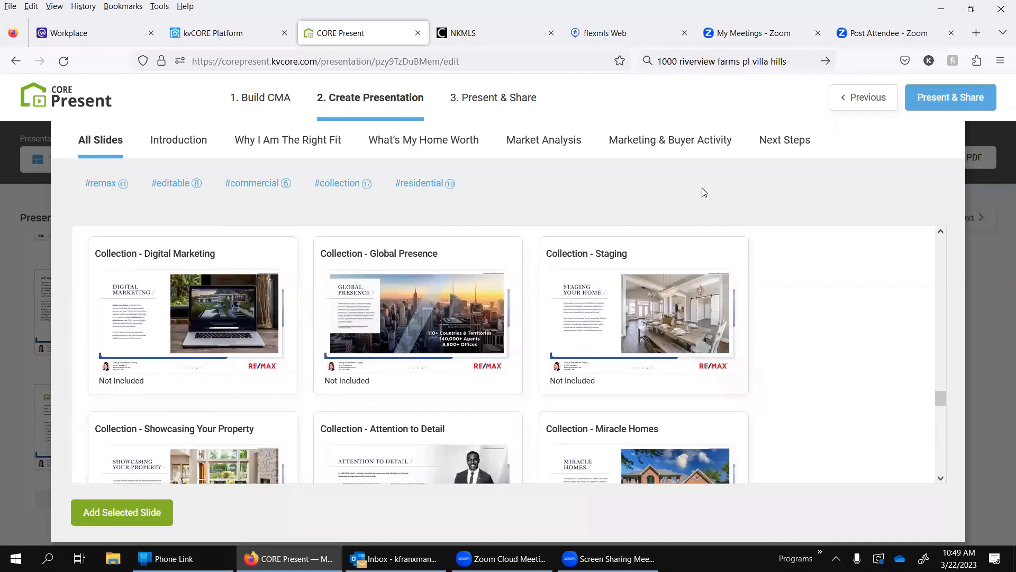
scroll(528, 273, up, 15)
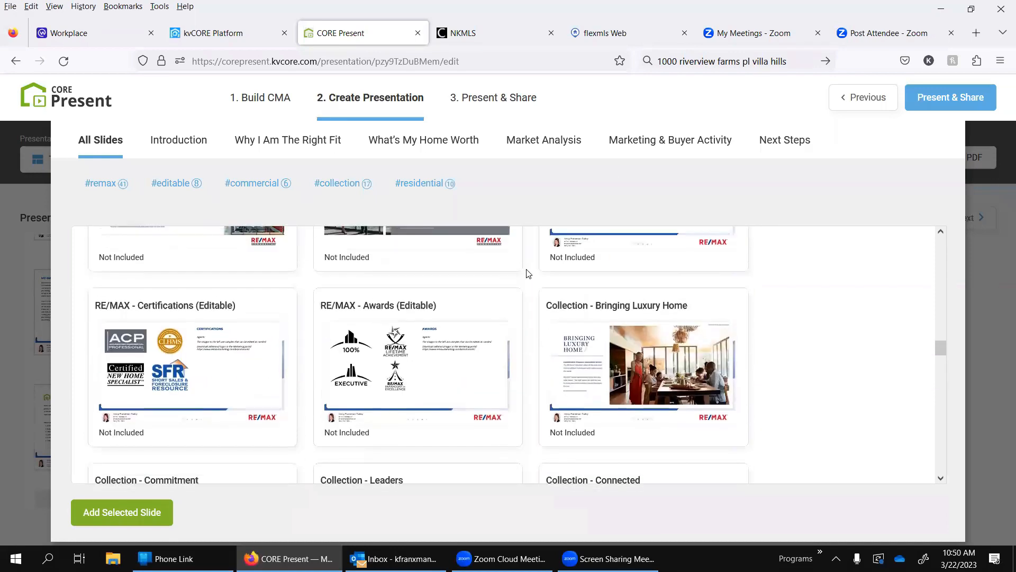
scroll(528, 273, up, 7)
scroll(528, 274, up, 6)
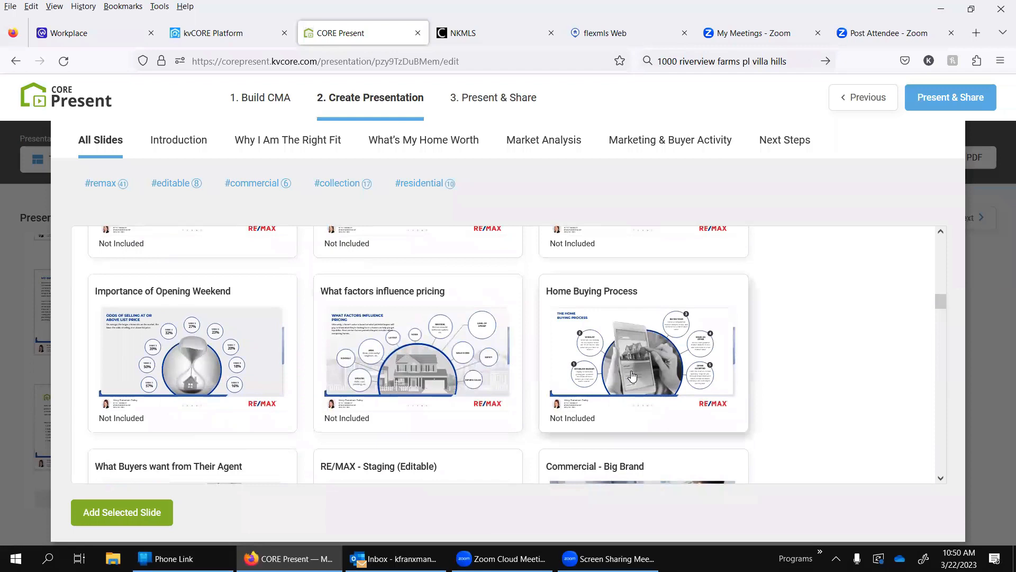
scroll(632, 375, up, 4)
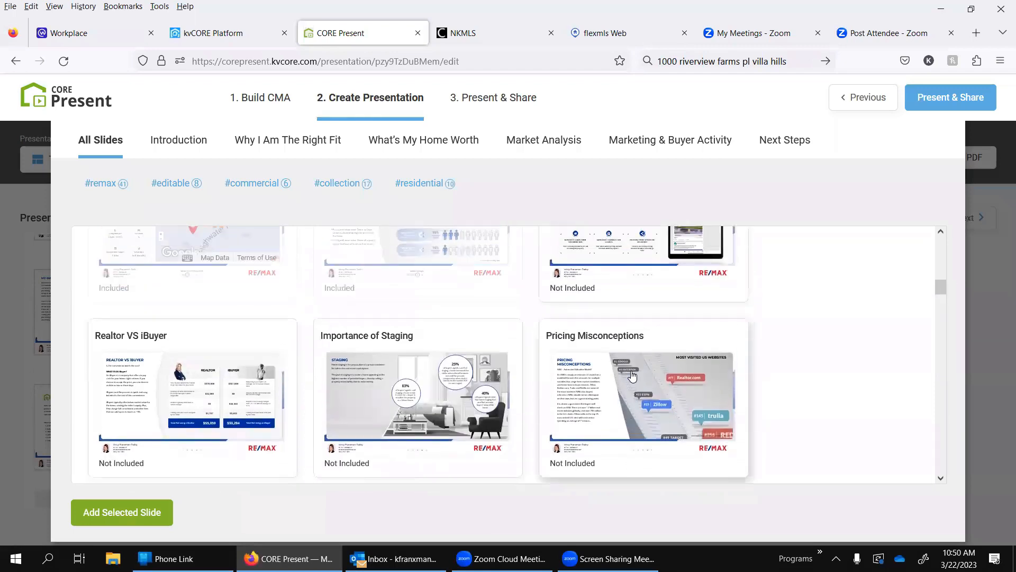
scroll(442, 374, up, 6)
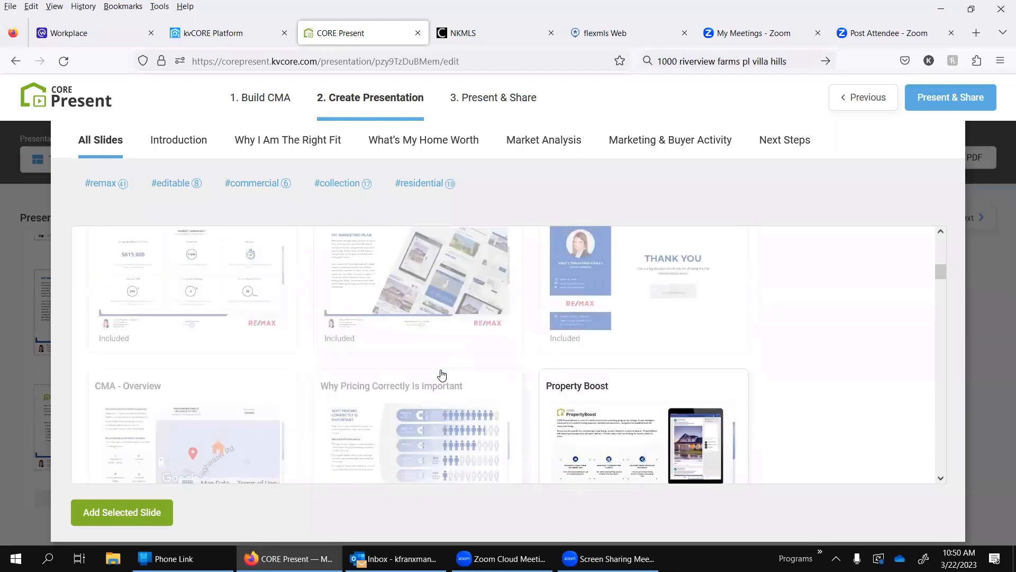
scroll(442, 375, up, 3)
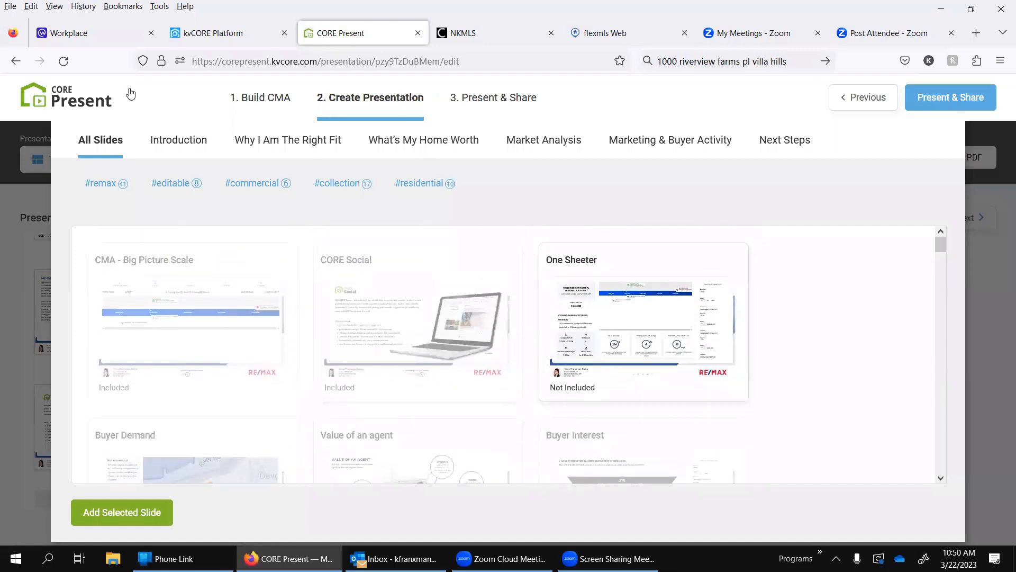
Step: Go back to the buyer offer's Build CMA stage and look over the comparable criteria and pricing scale
click(864, 101)
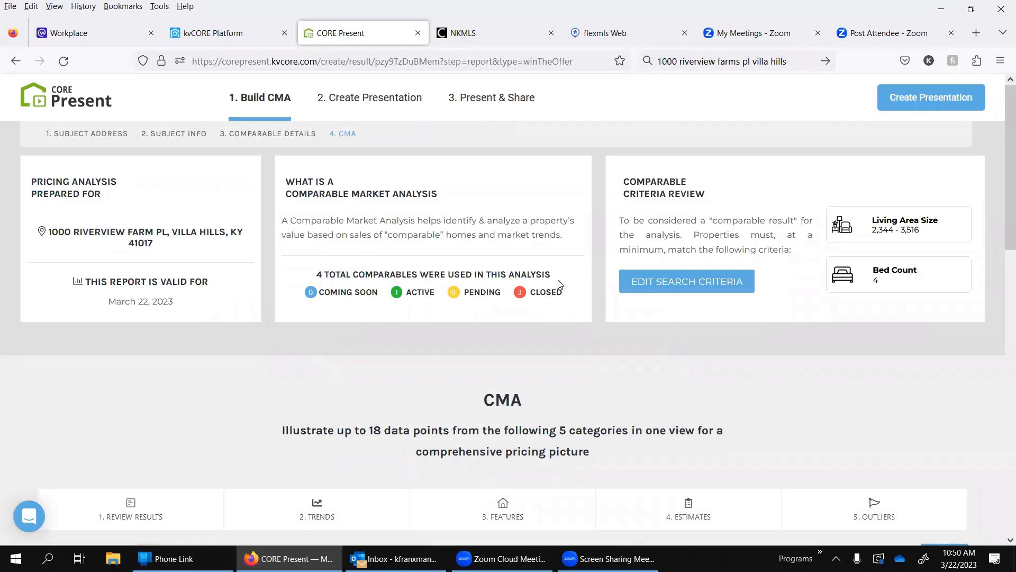
click(652, 503)
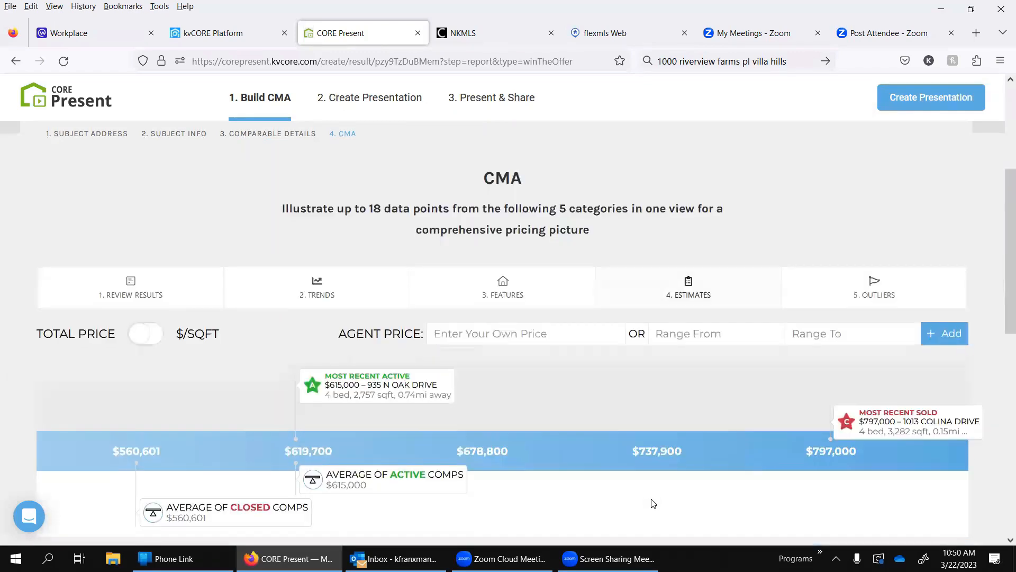
scroll(67, 392, up, 5)
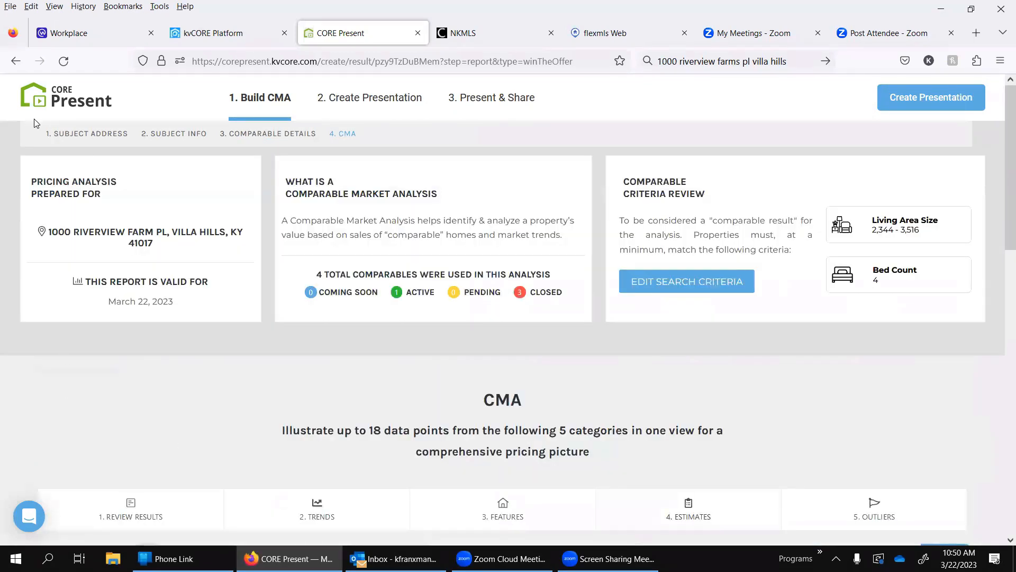
Step: View the Buyer Tour's Add Listings page from the CORE Present home page and return home
click(54, 105)
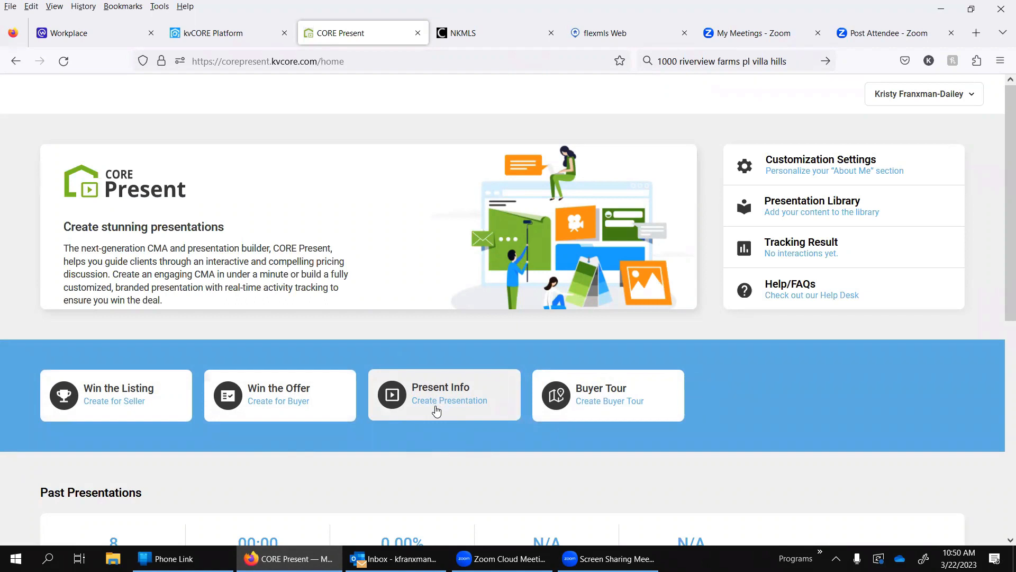
click(616, 403)
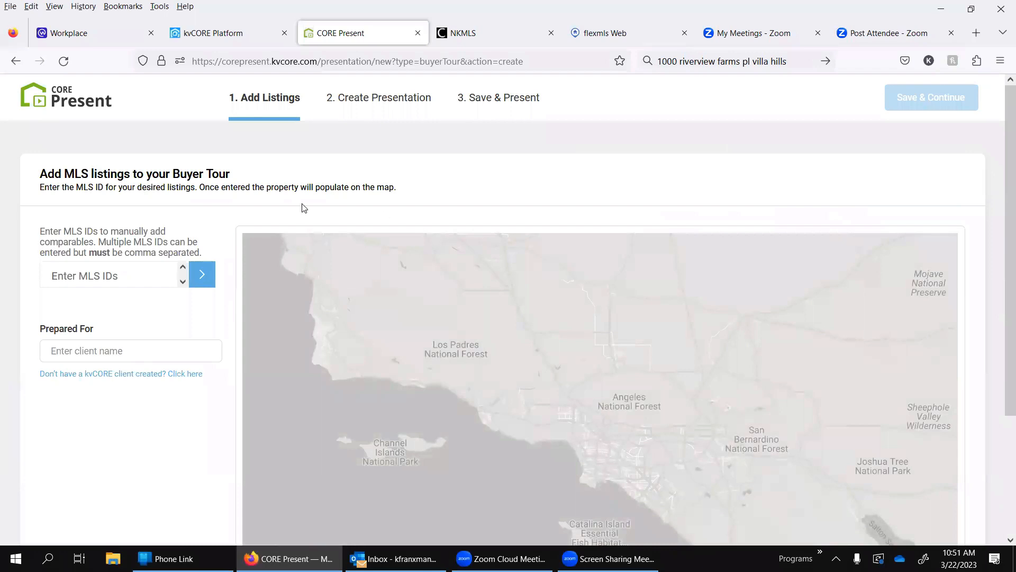
click(38, 106)
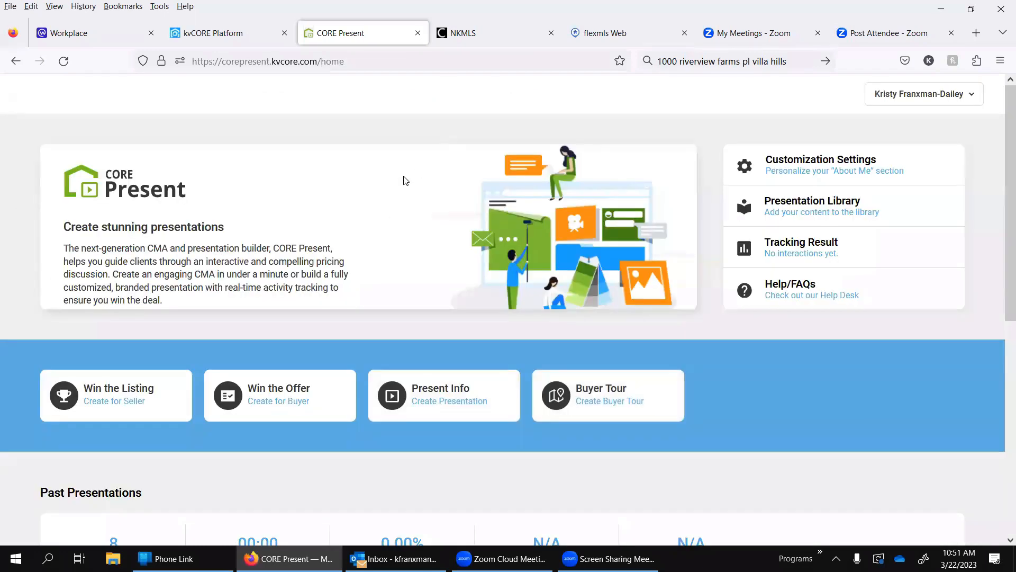
Step: Expand the first property in Past Presentations to review its buyer and seller presentation versions
scroll(458, 431, down, 5)
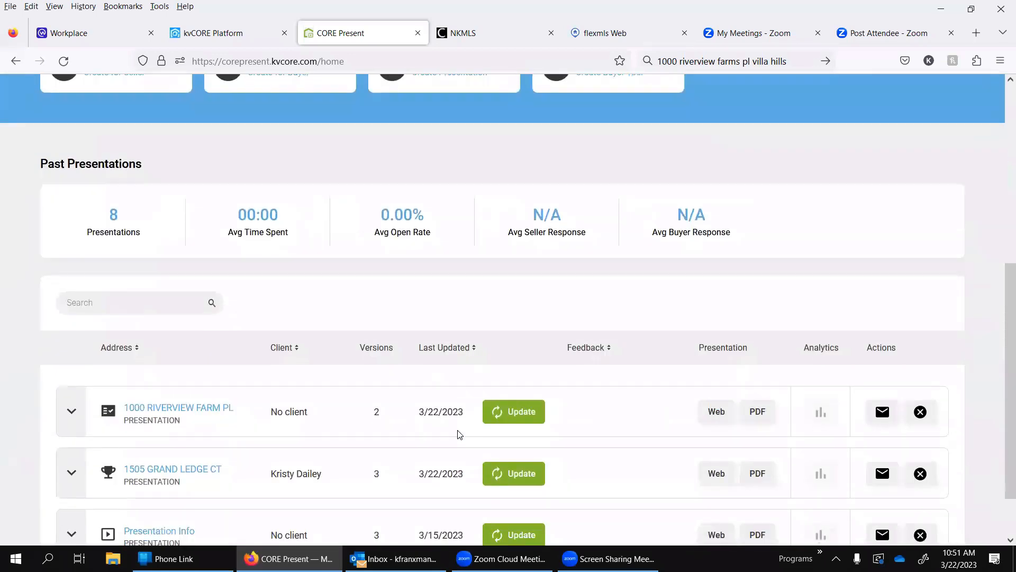
scroll(457, 430, down, 2)
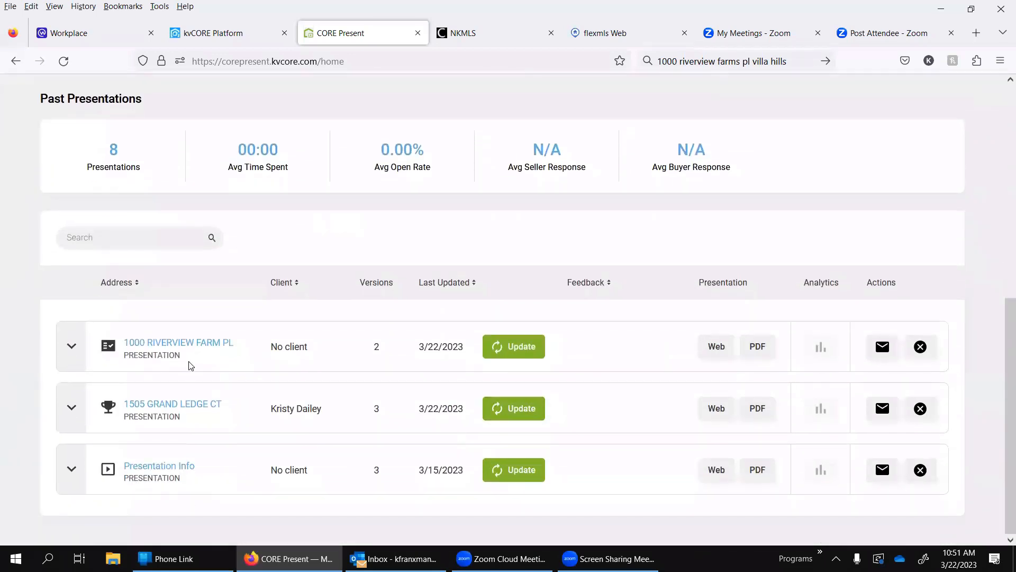
click(71, 346)
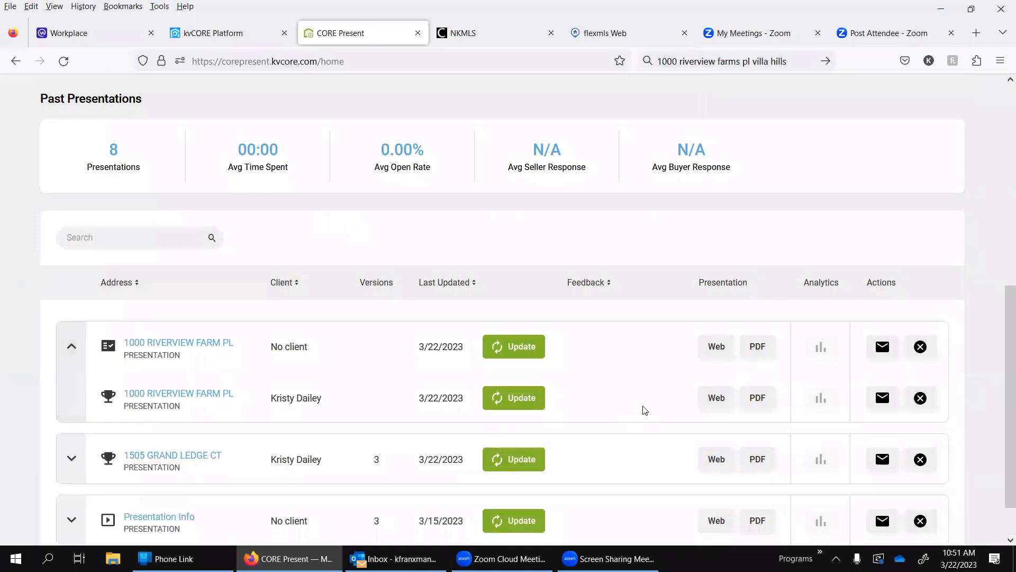
scroll(804, 263, up, 7)
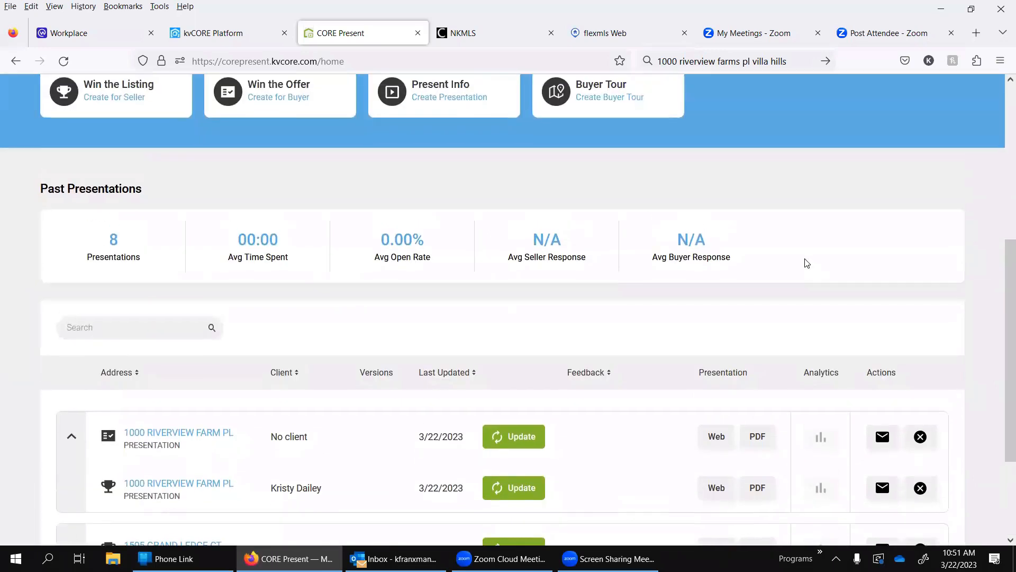